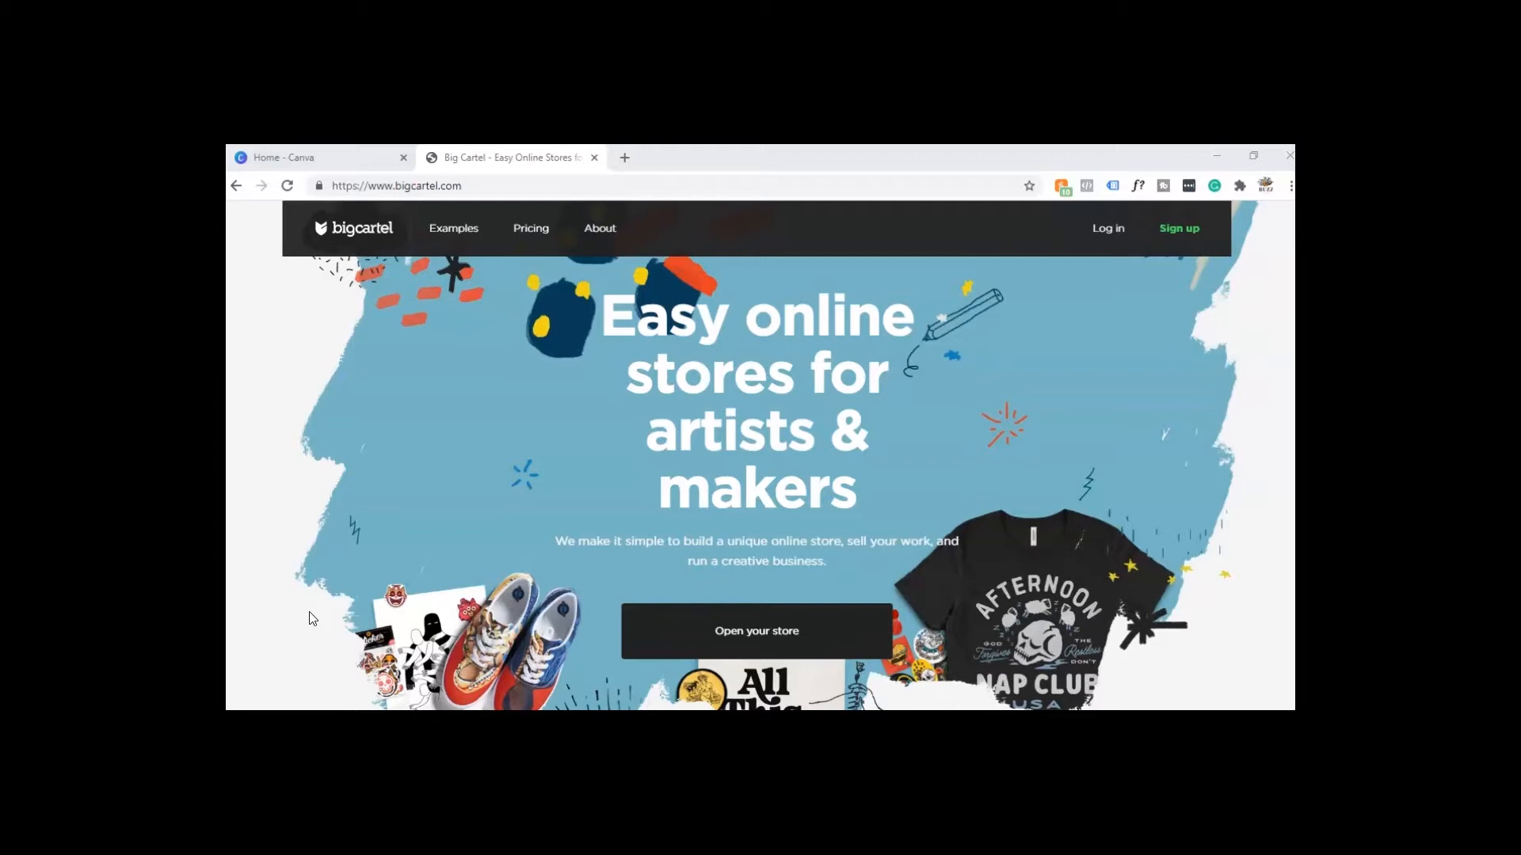
Step: Open the store sign-up pricing page and compare the prices and features of the Gold, Platinum, Diamond and Titanium plans
click(330, 561)
click(725, 631)
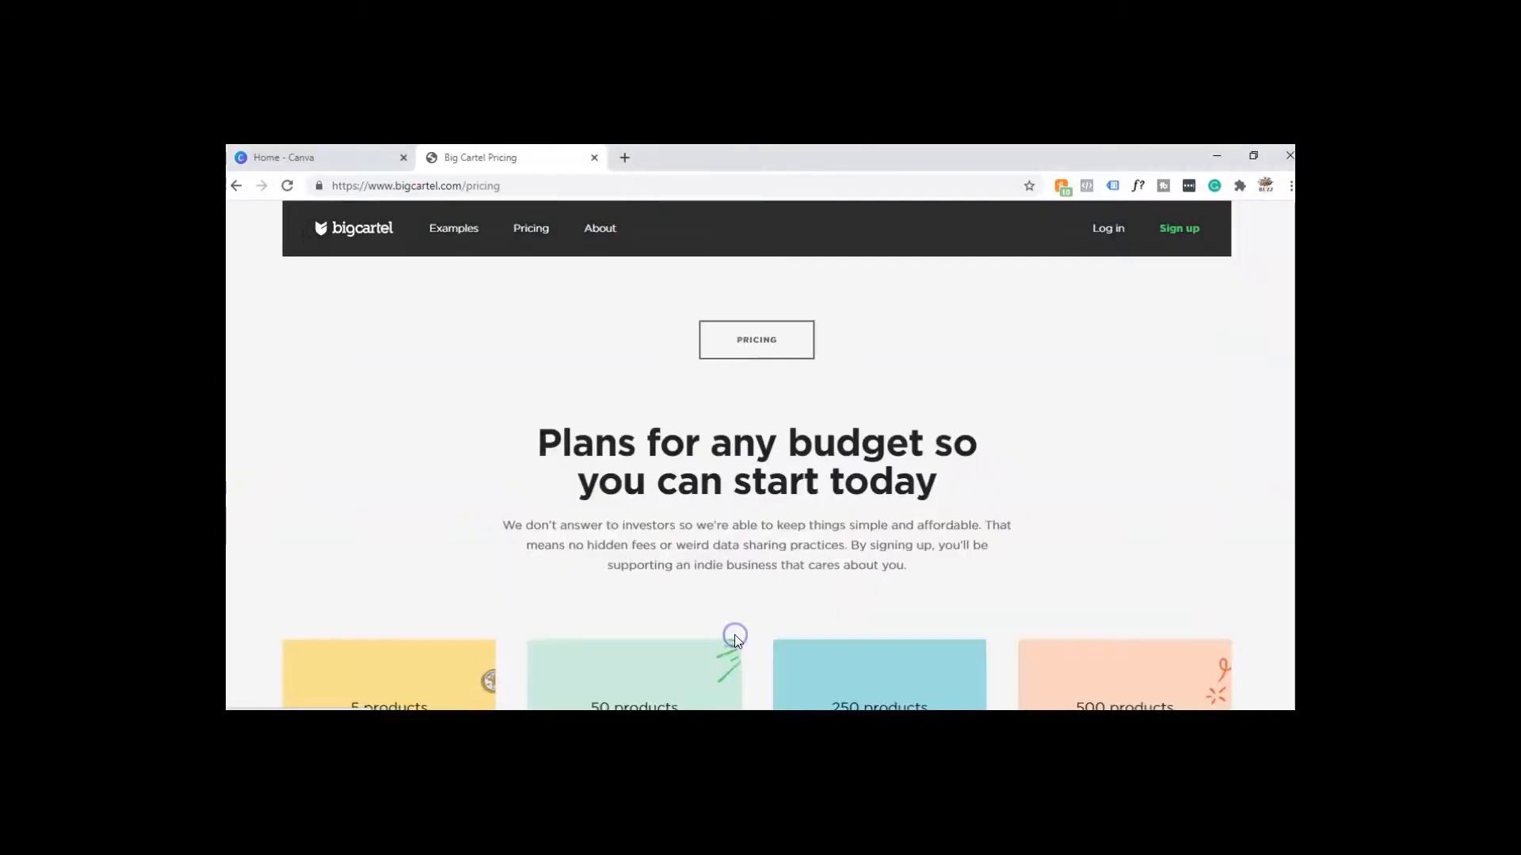
scroll(760, 495, down, 3)
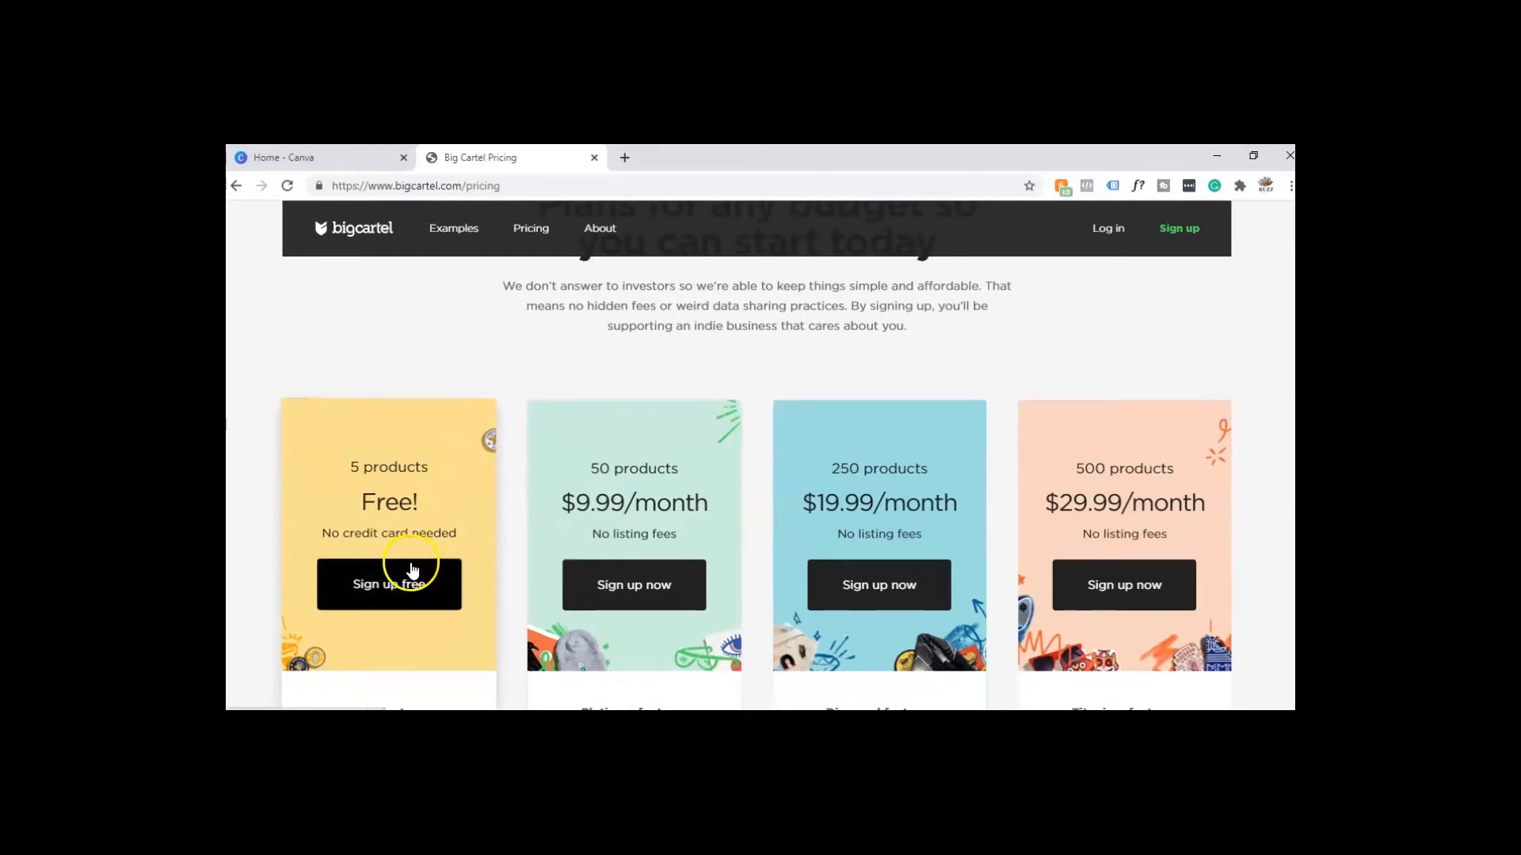
scroll(411, 572, down, 3)
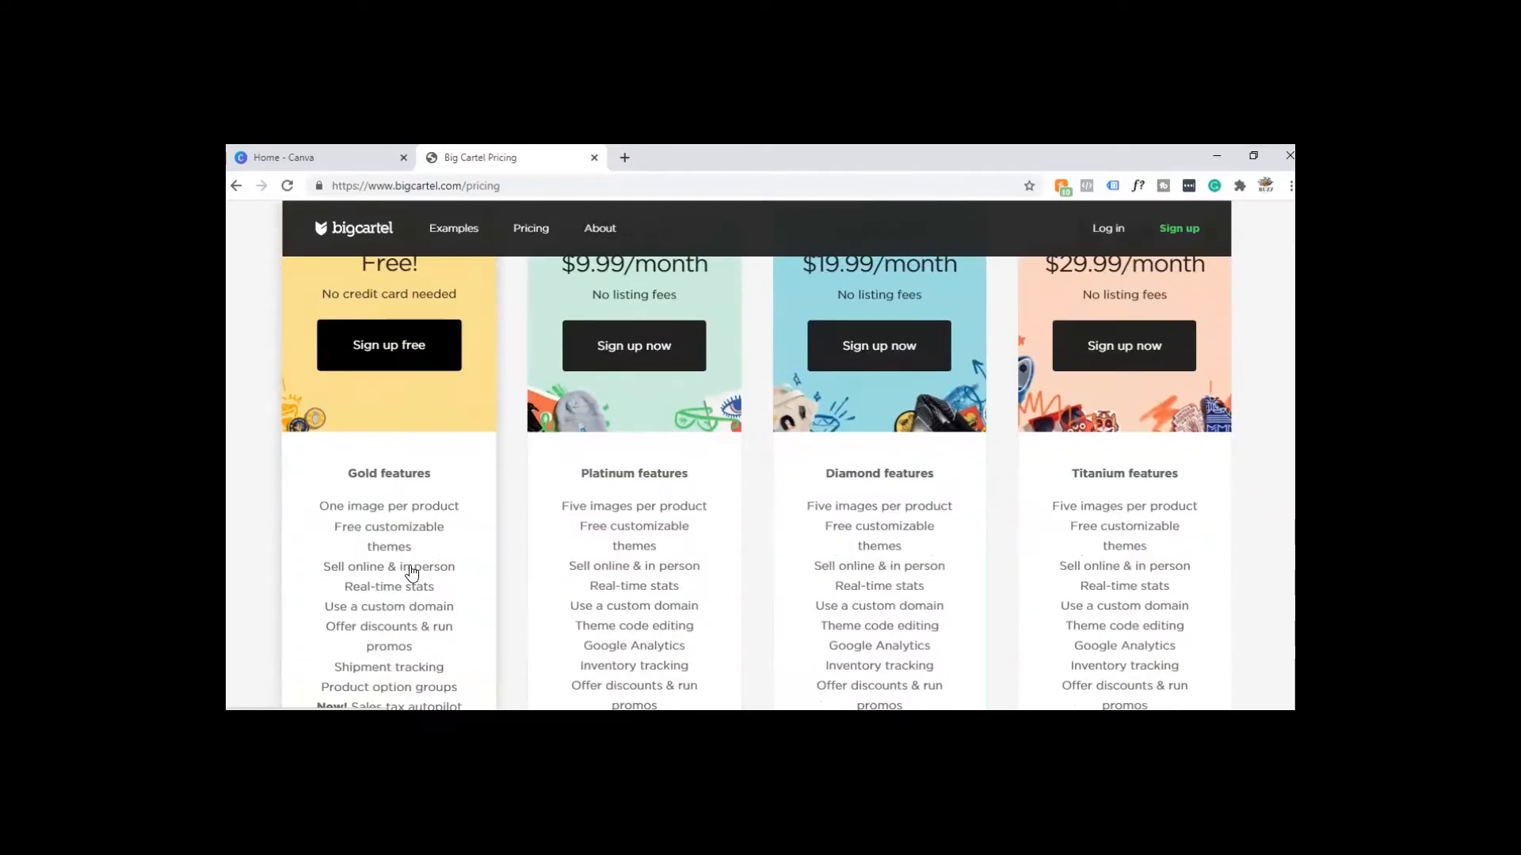
scroll(411, 572, down, 5)
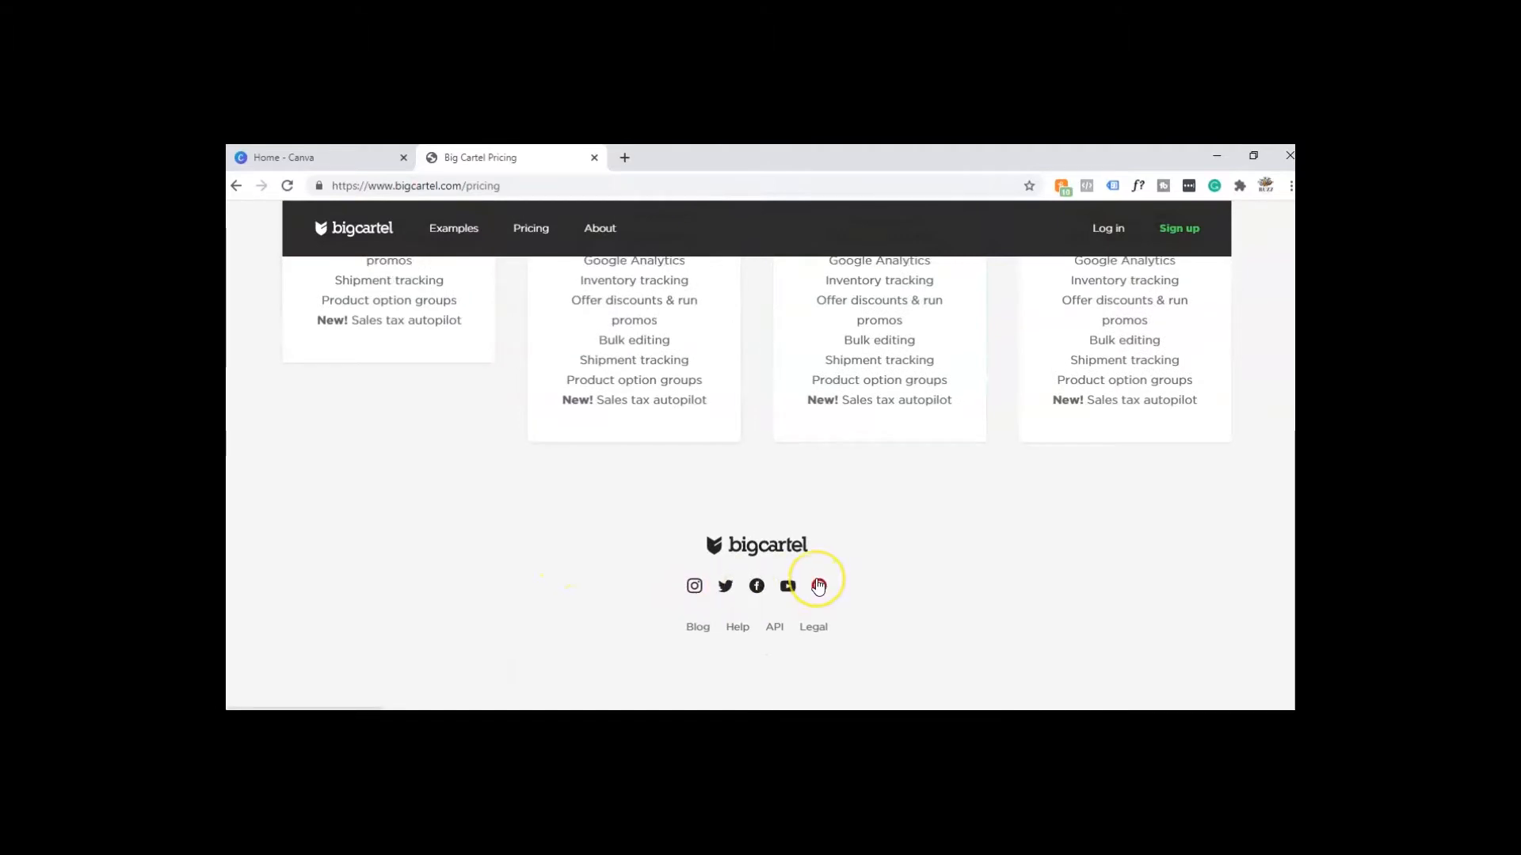
scroll(818, 585, up, 8)
scroll(818, 586, up, 3)
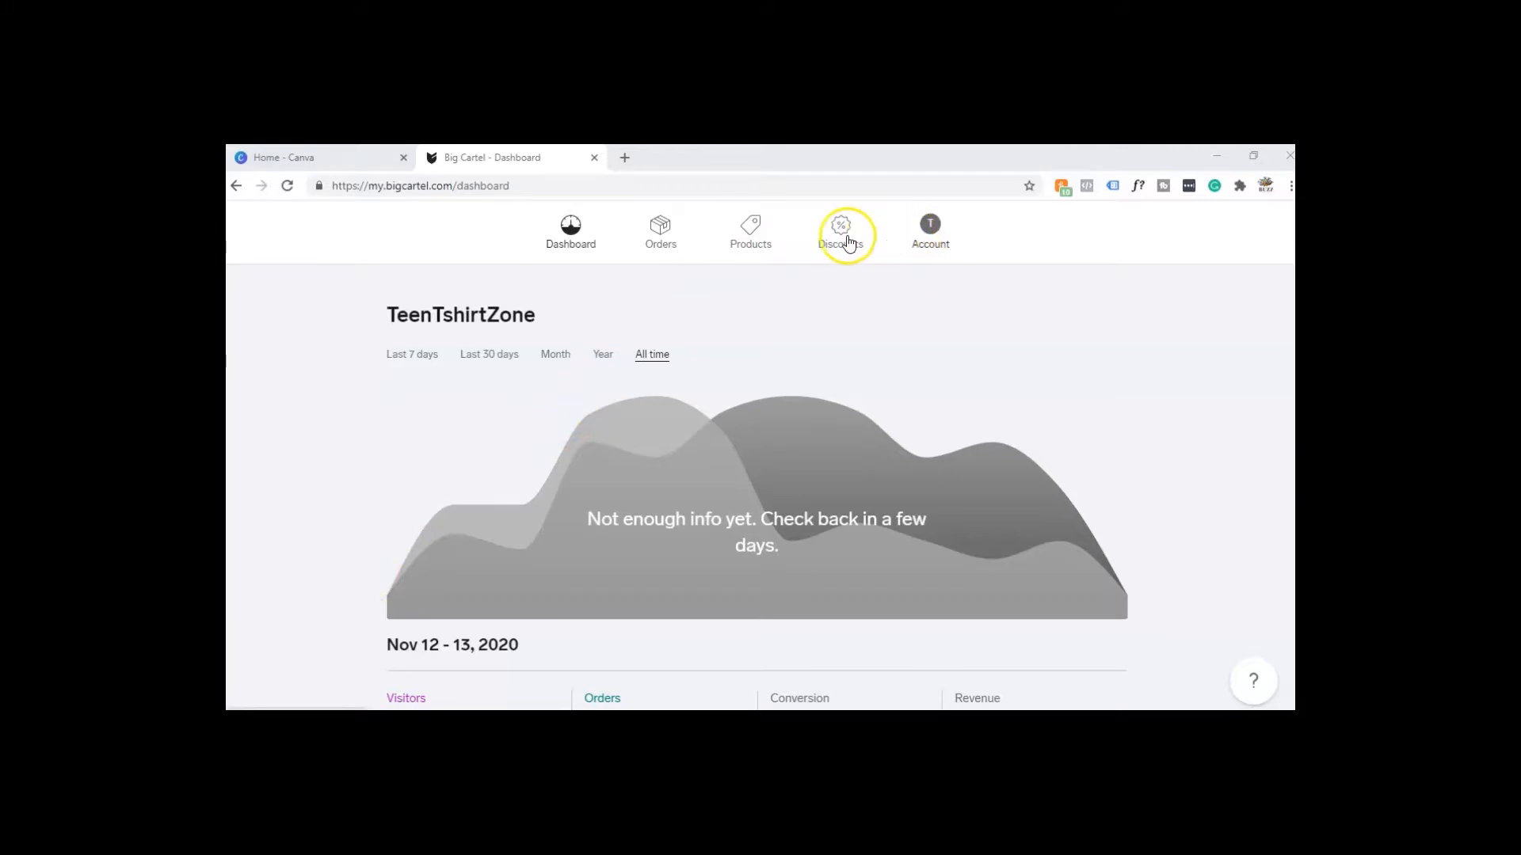
Step: Review the shop's all-time visitor, order, conversion and revenue statistics on the dashboard
click(584, 242)
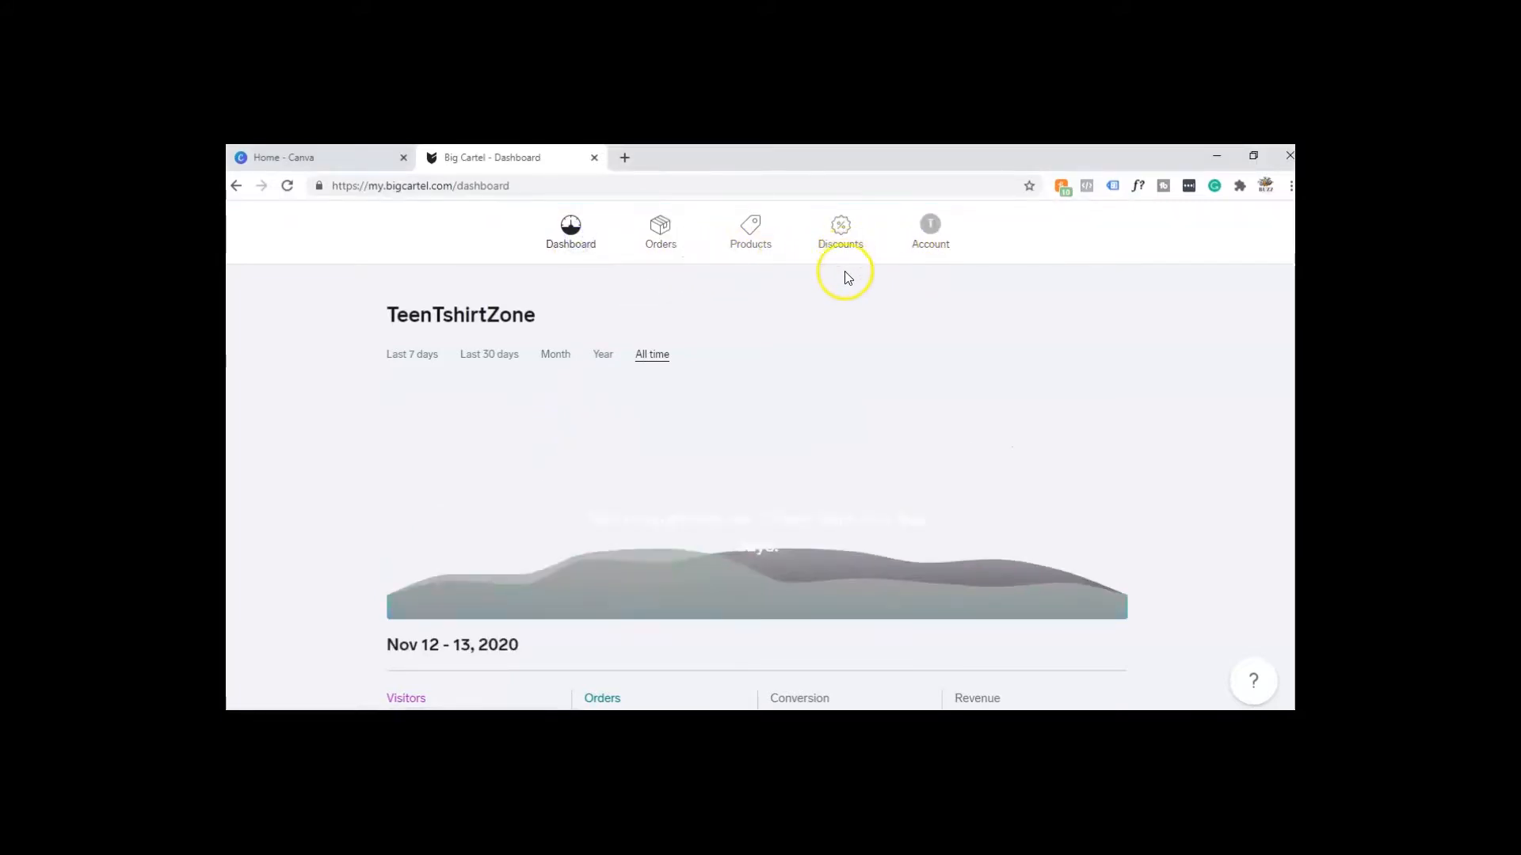
scroll(884, 270, down, 4)
scroll(884, 272, up, 4)
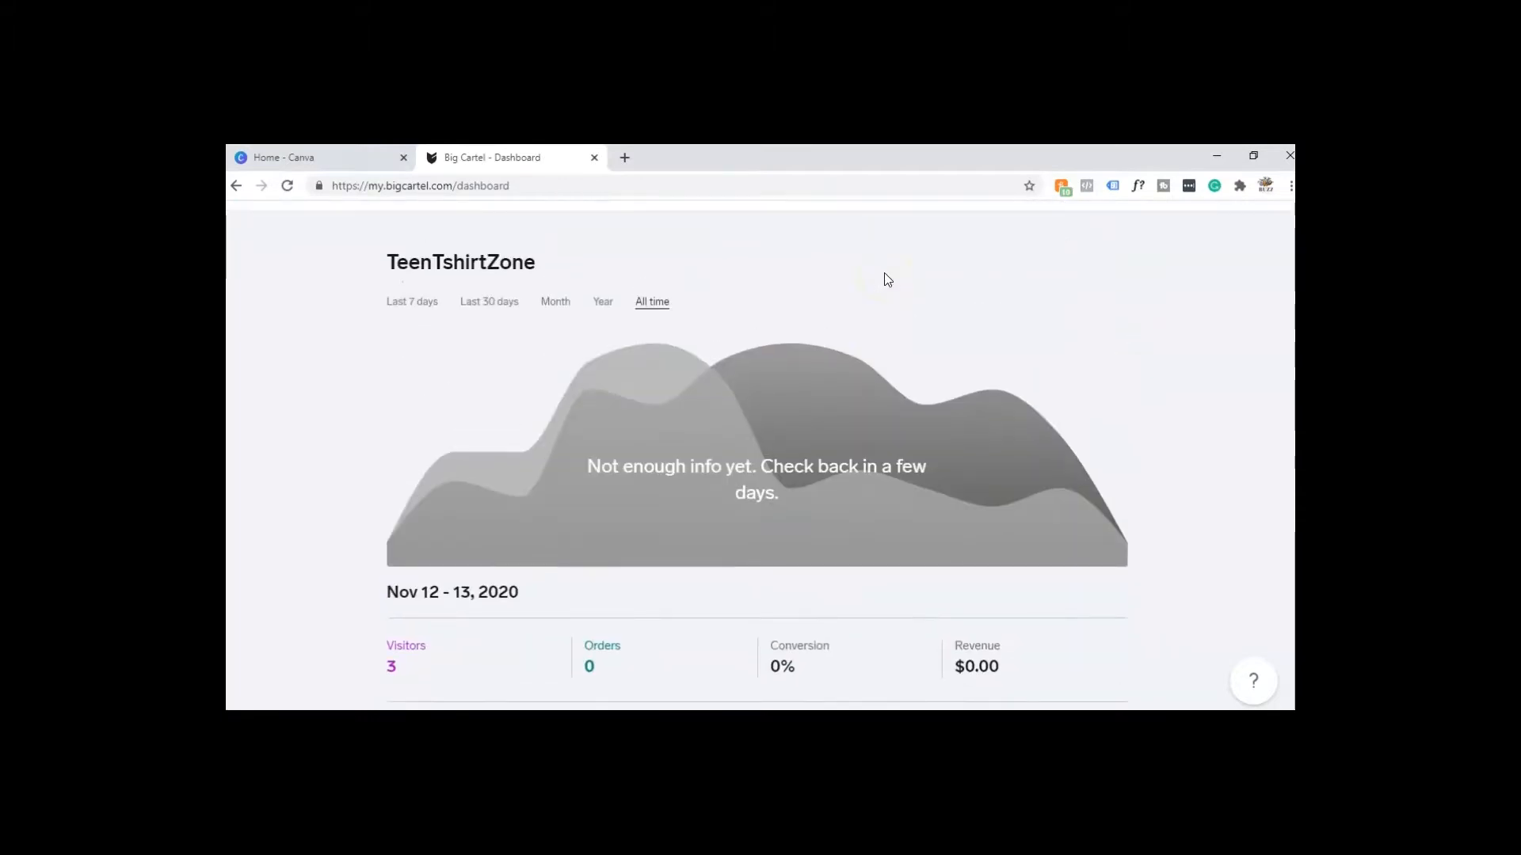
Step: Examine the shop section of the account settings and its editable shop info, and leave the form without saving
click(928, 239)
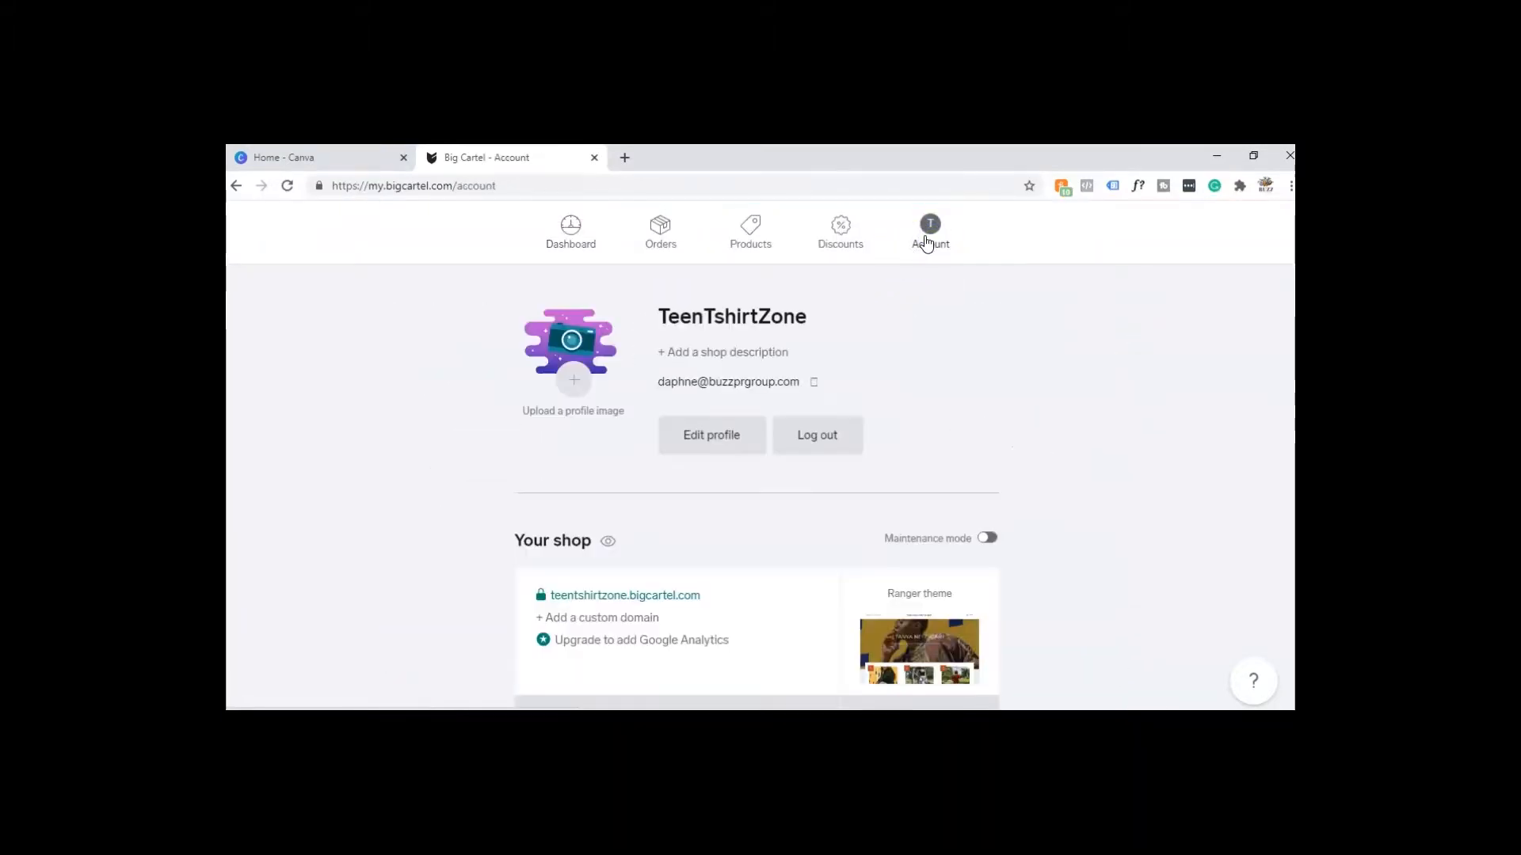
scroll(775, 353, down, 2)
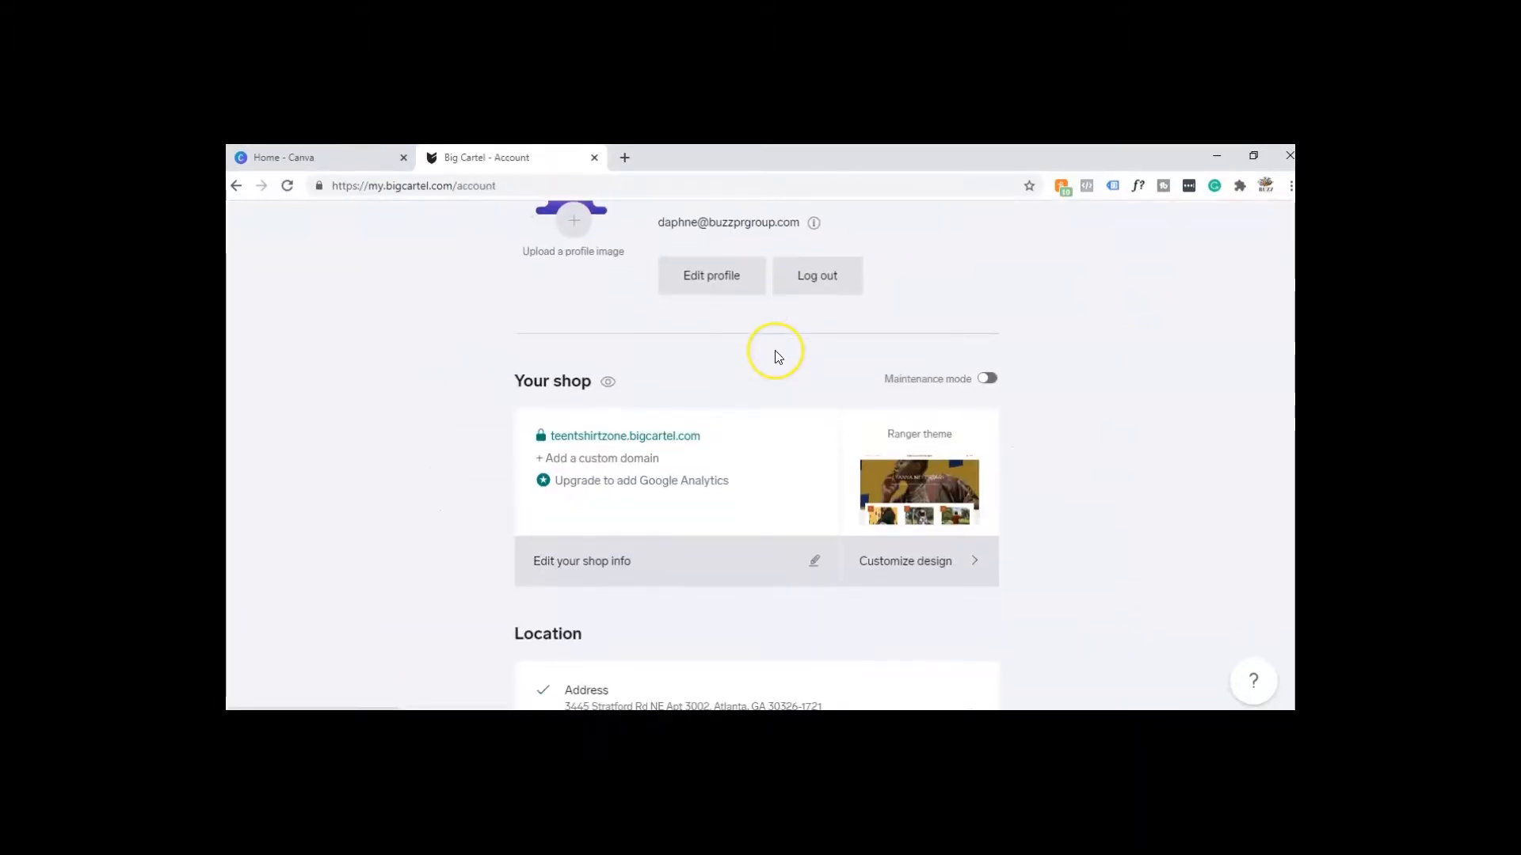
scroll(775, 354, down, 1)
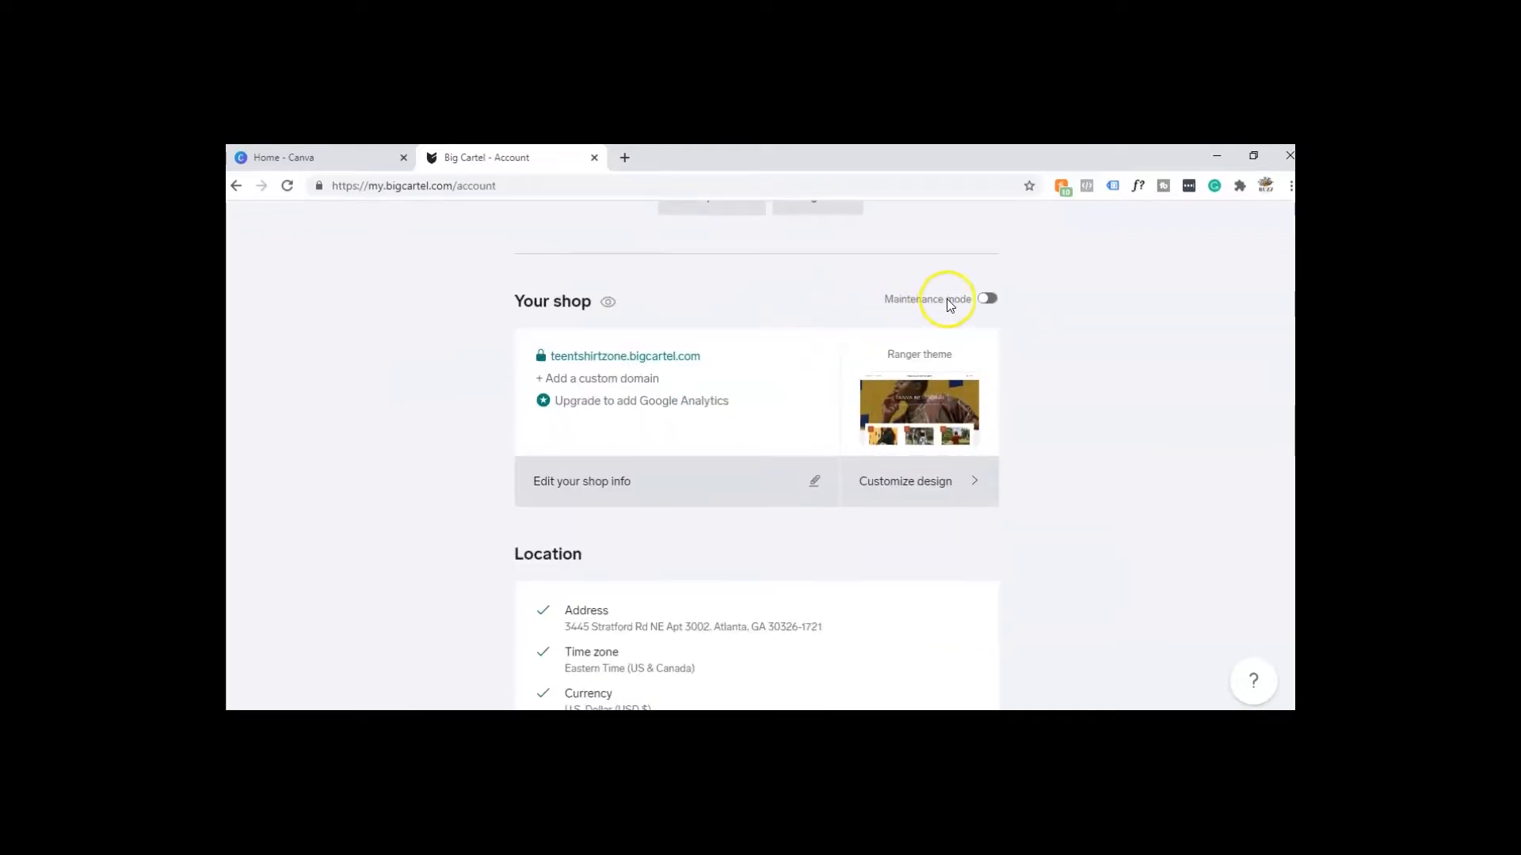
click(708, 489)
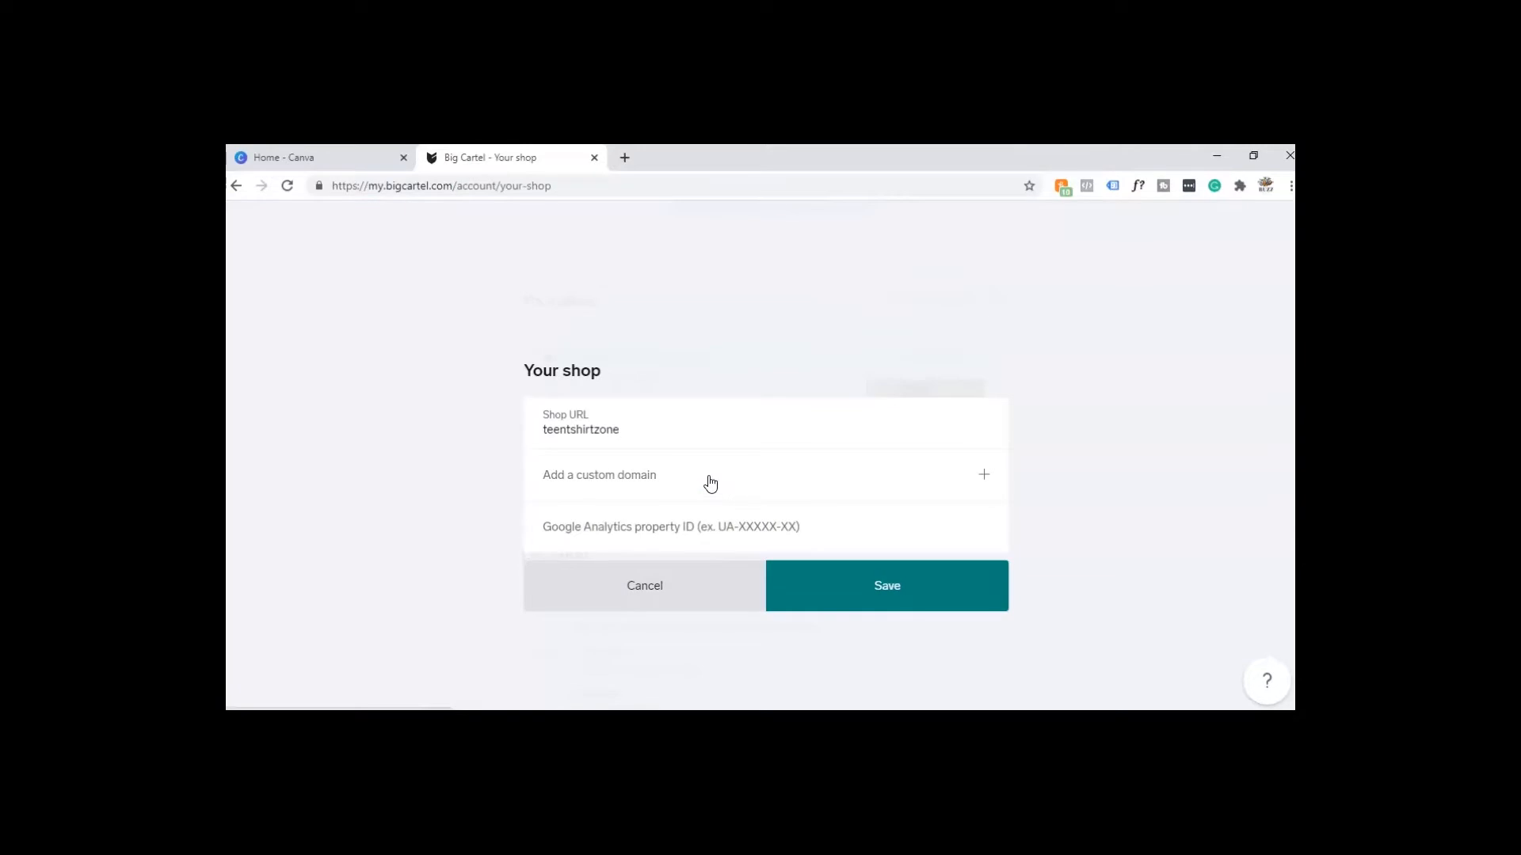
click(631, 575)
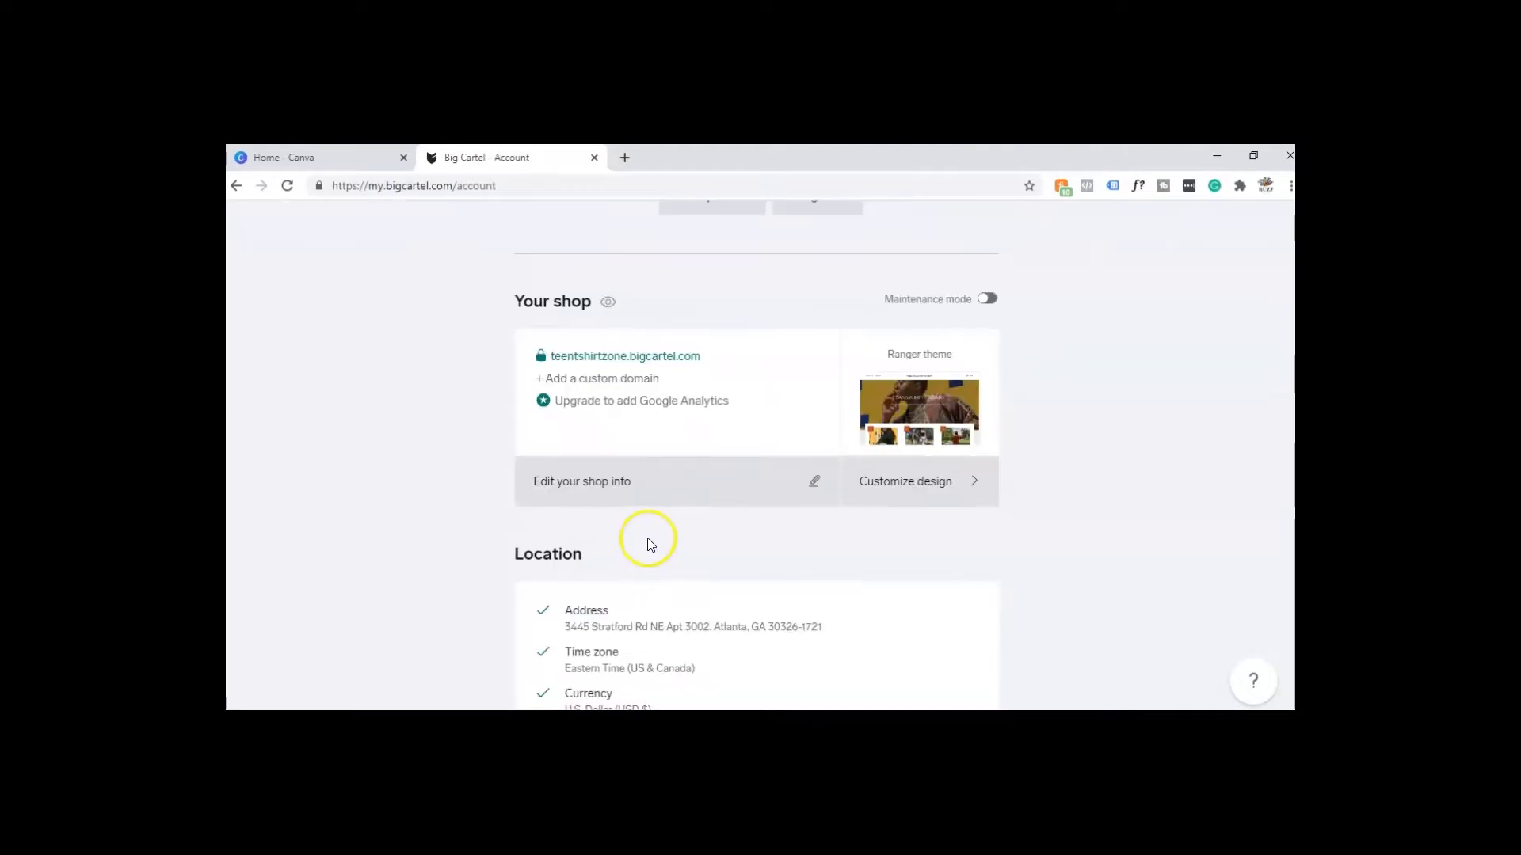
Step: Open the shop's design editor and look through the available themes, such as Luna, Roadie, Netizen and Sunscreen
click(924, 491)
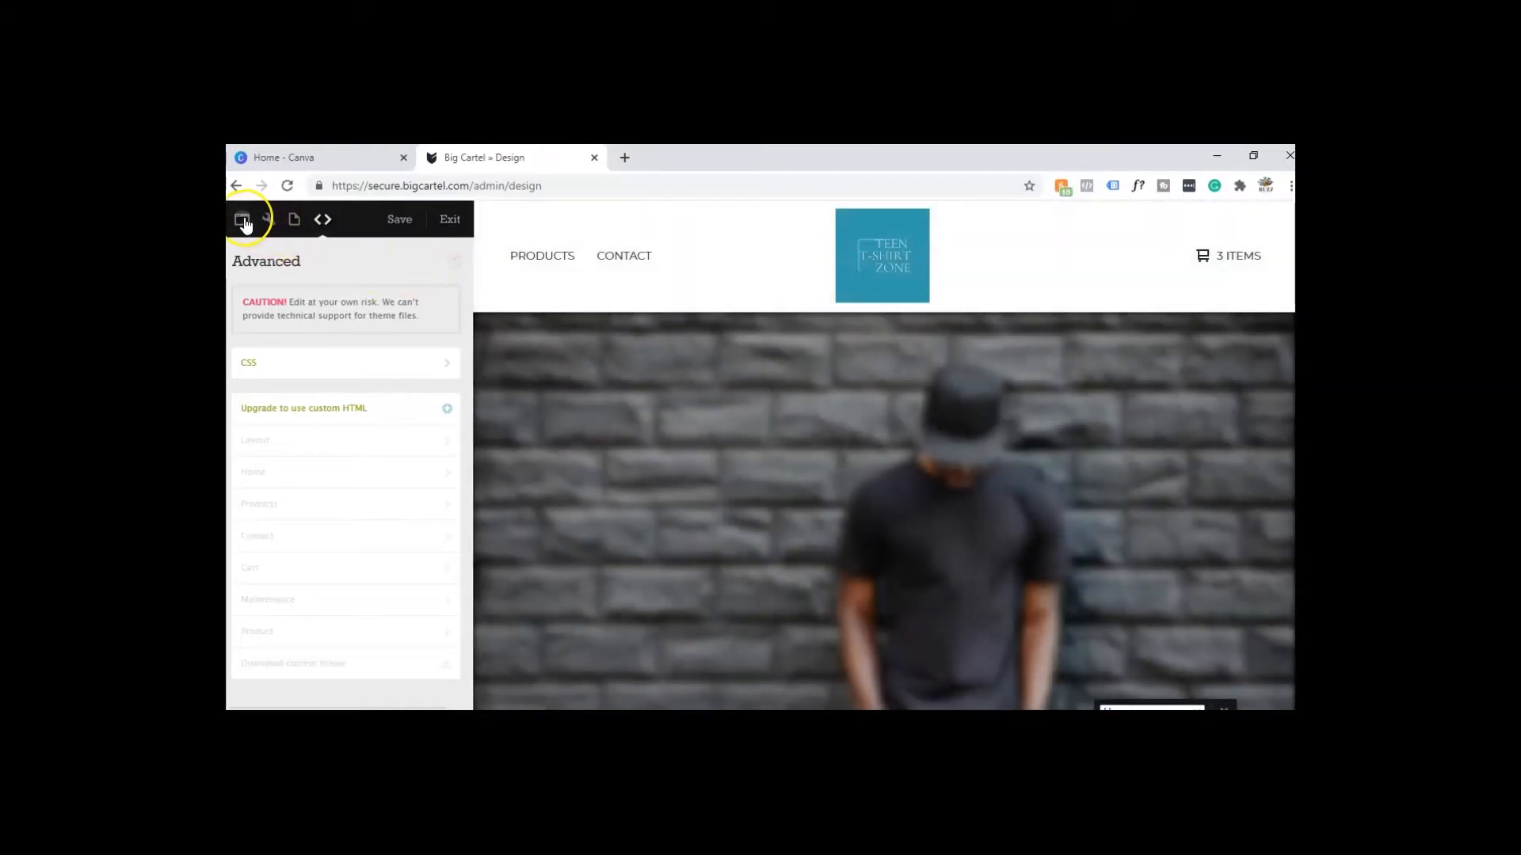
click(243, 221)
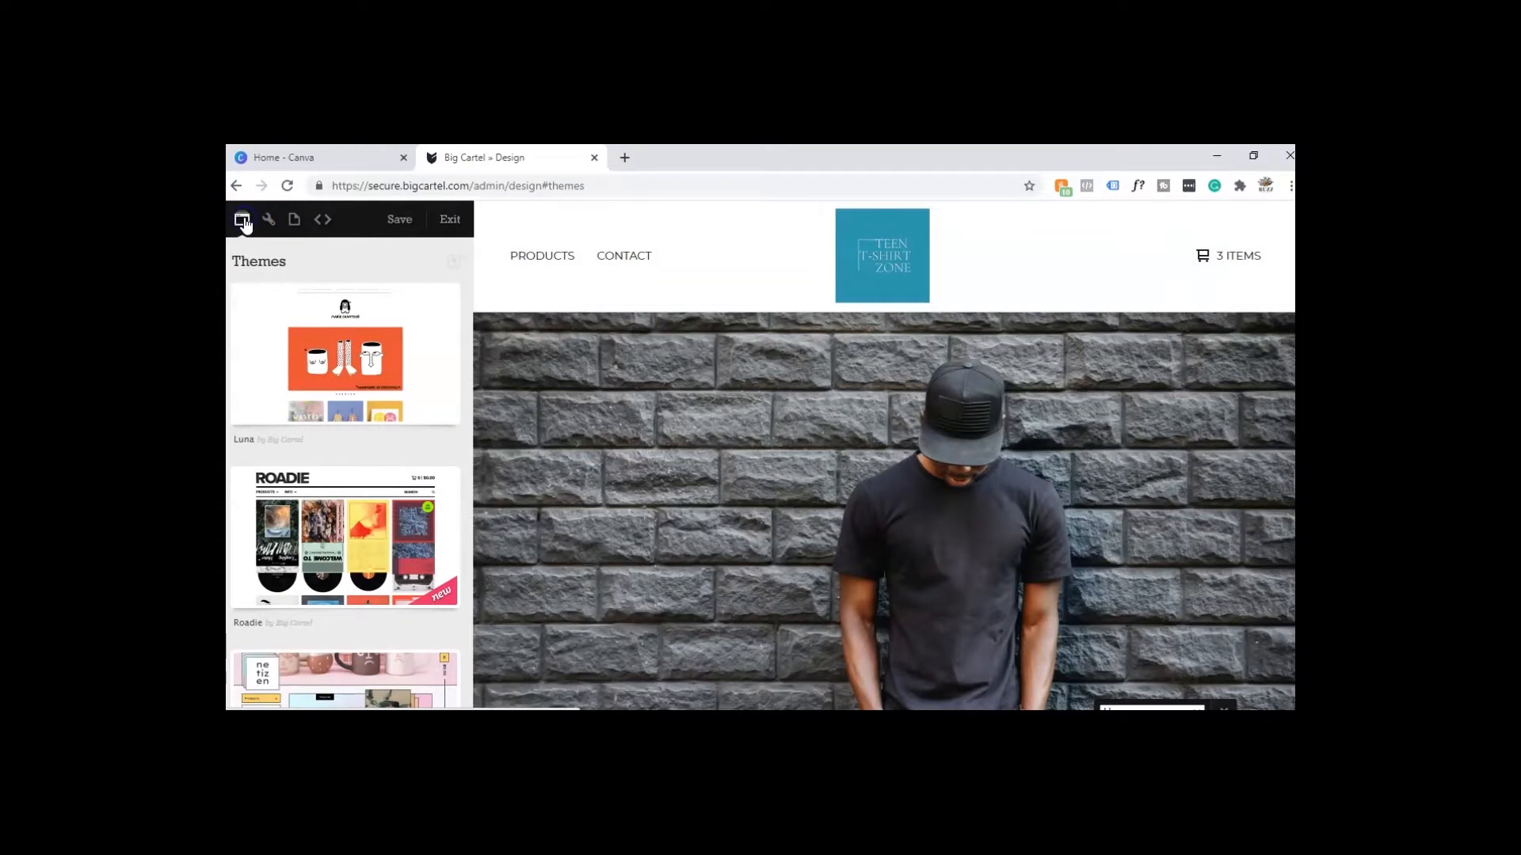
mouse_move(254, 289)
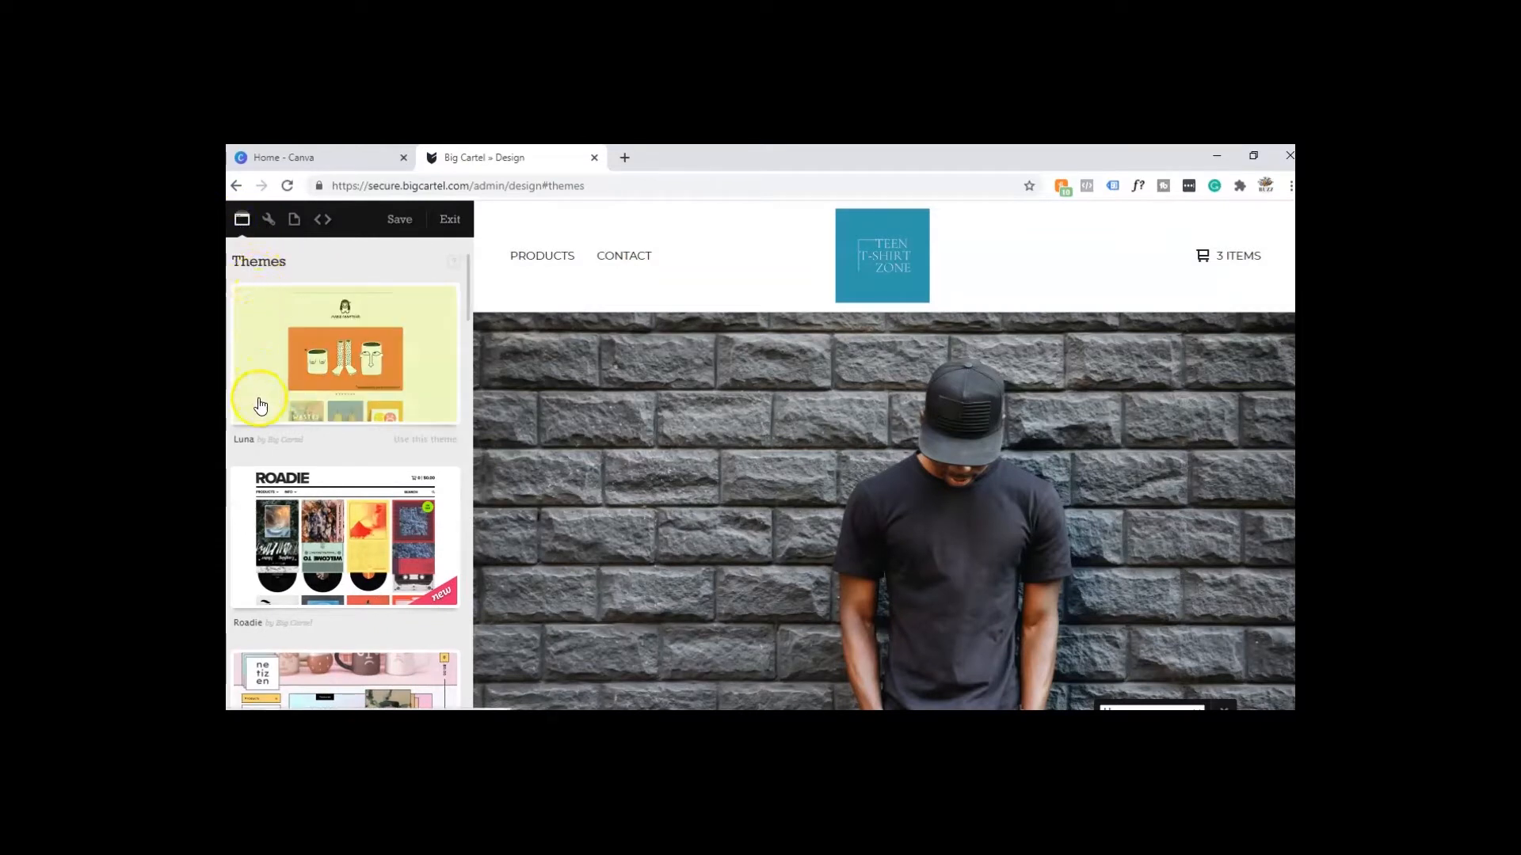
scroll(260, 405, down, 2)
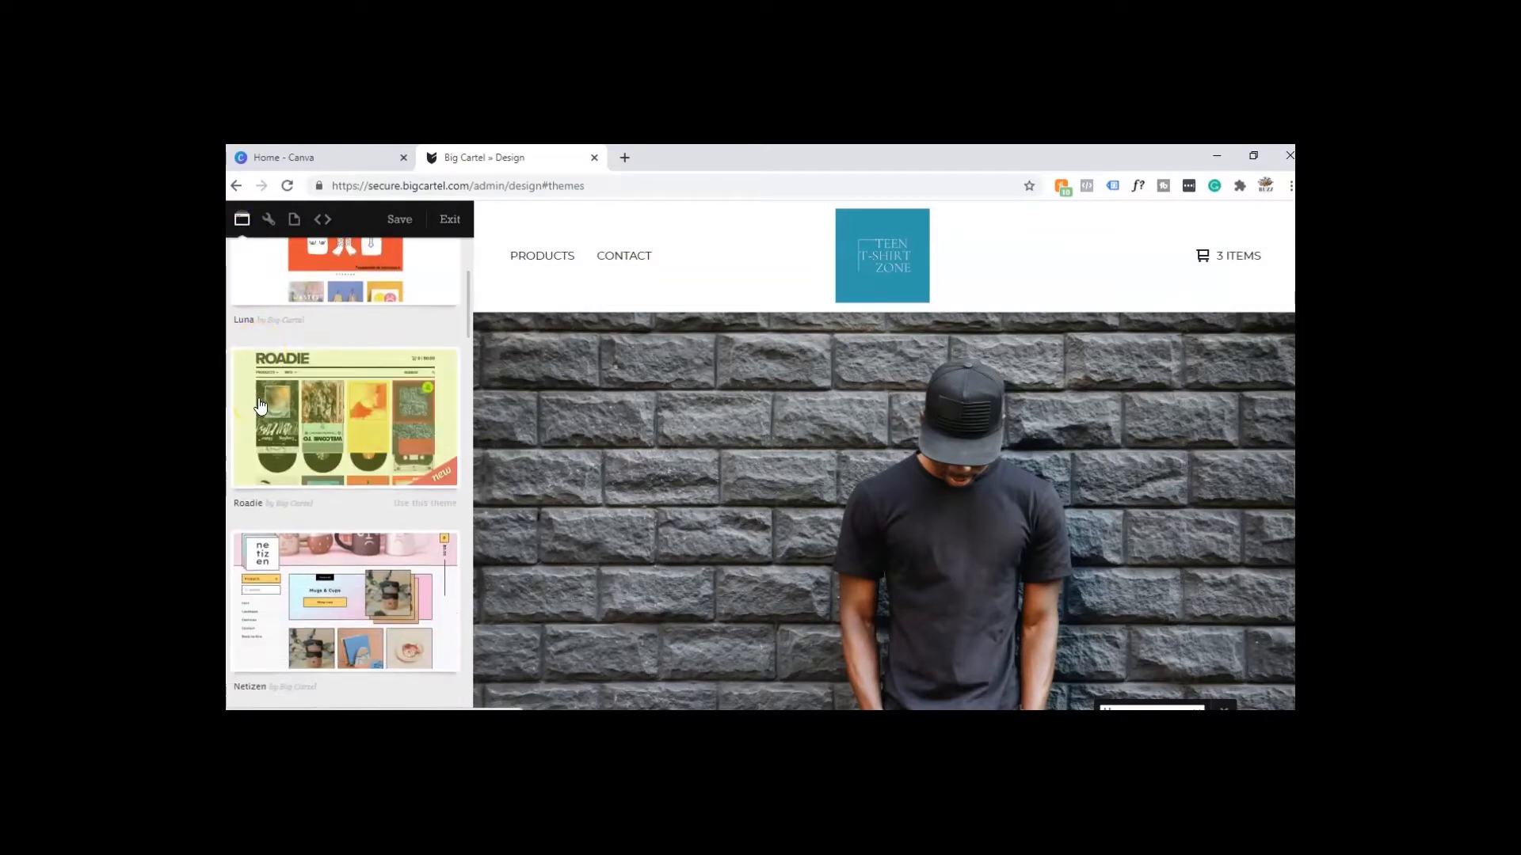
scroll(261, 406, down, 2)
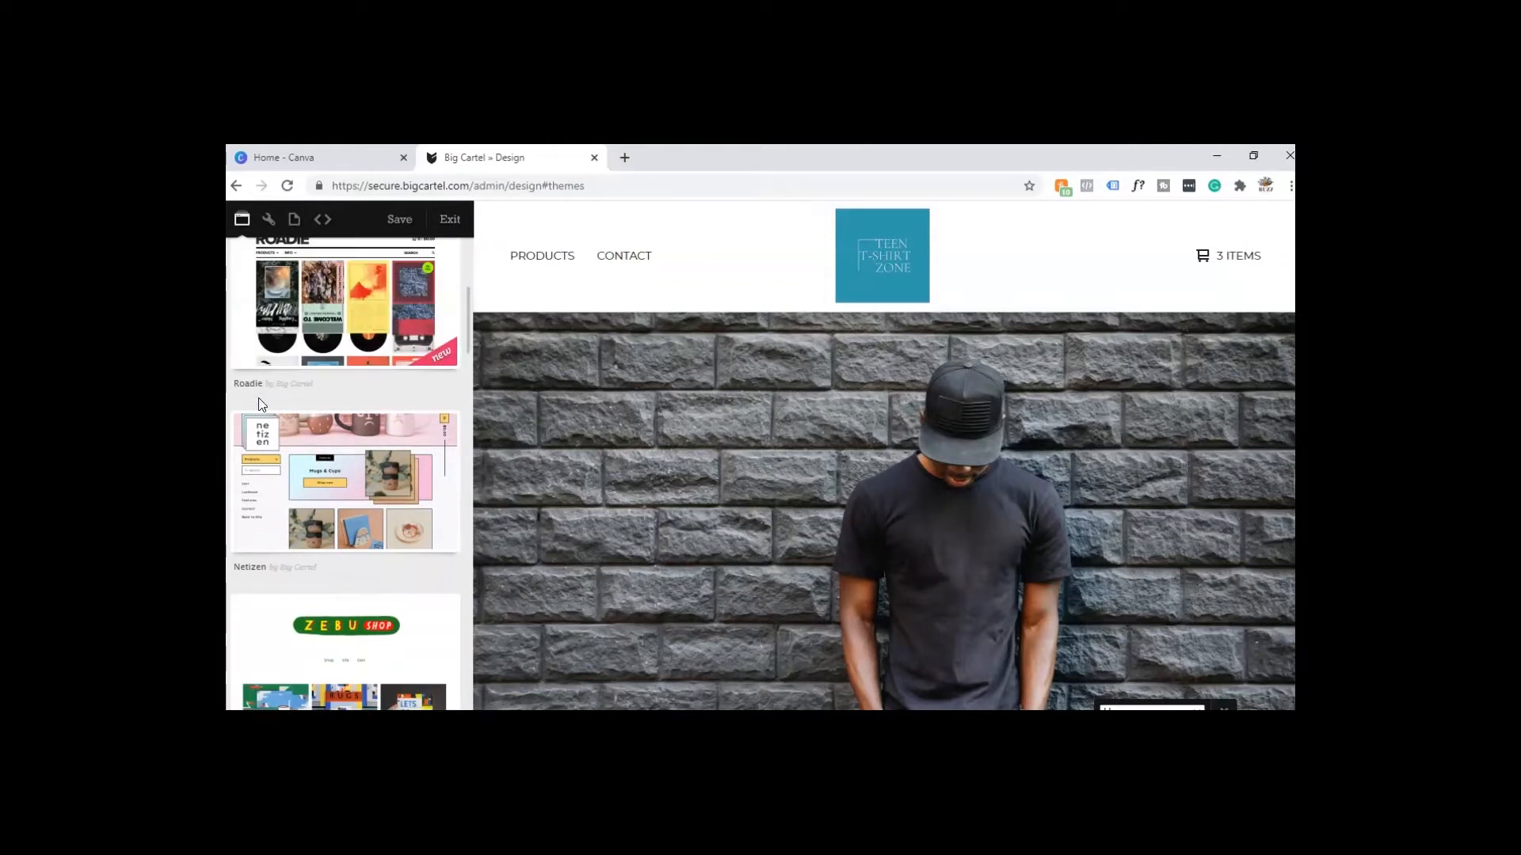
scroll(261, 405, down, 1)
scroll(261, 406, down, 1)
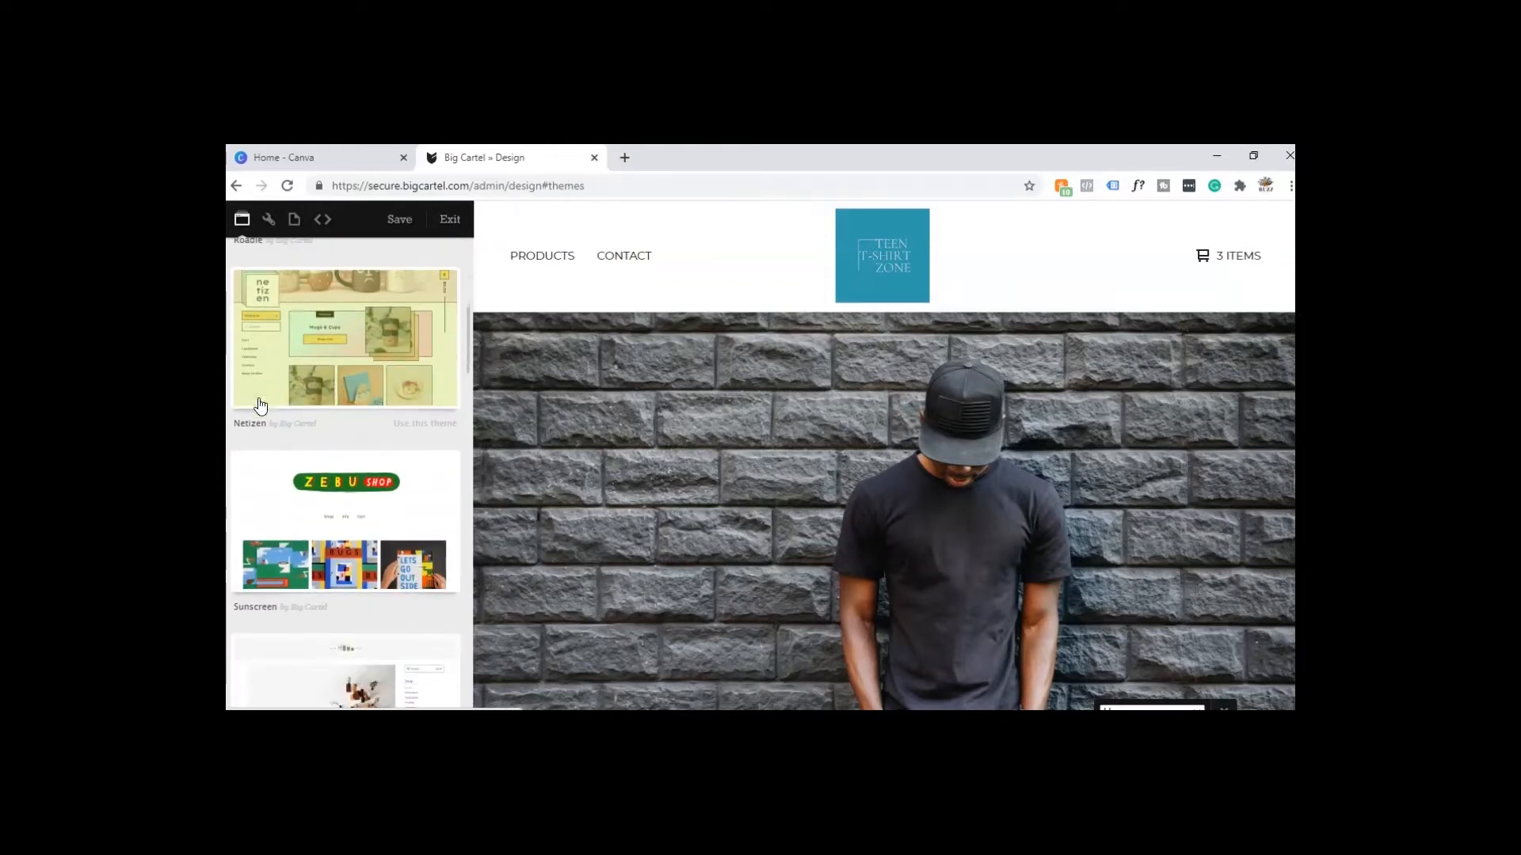
scroll(261, 405, down, 1)
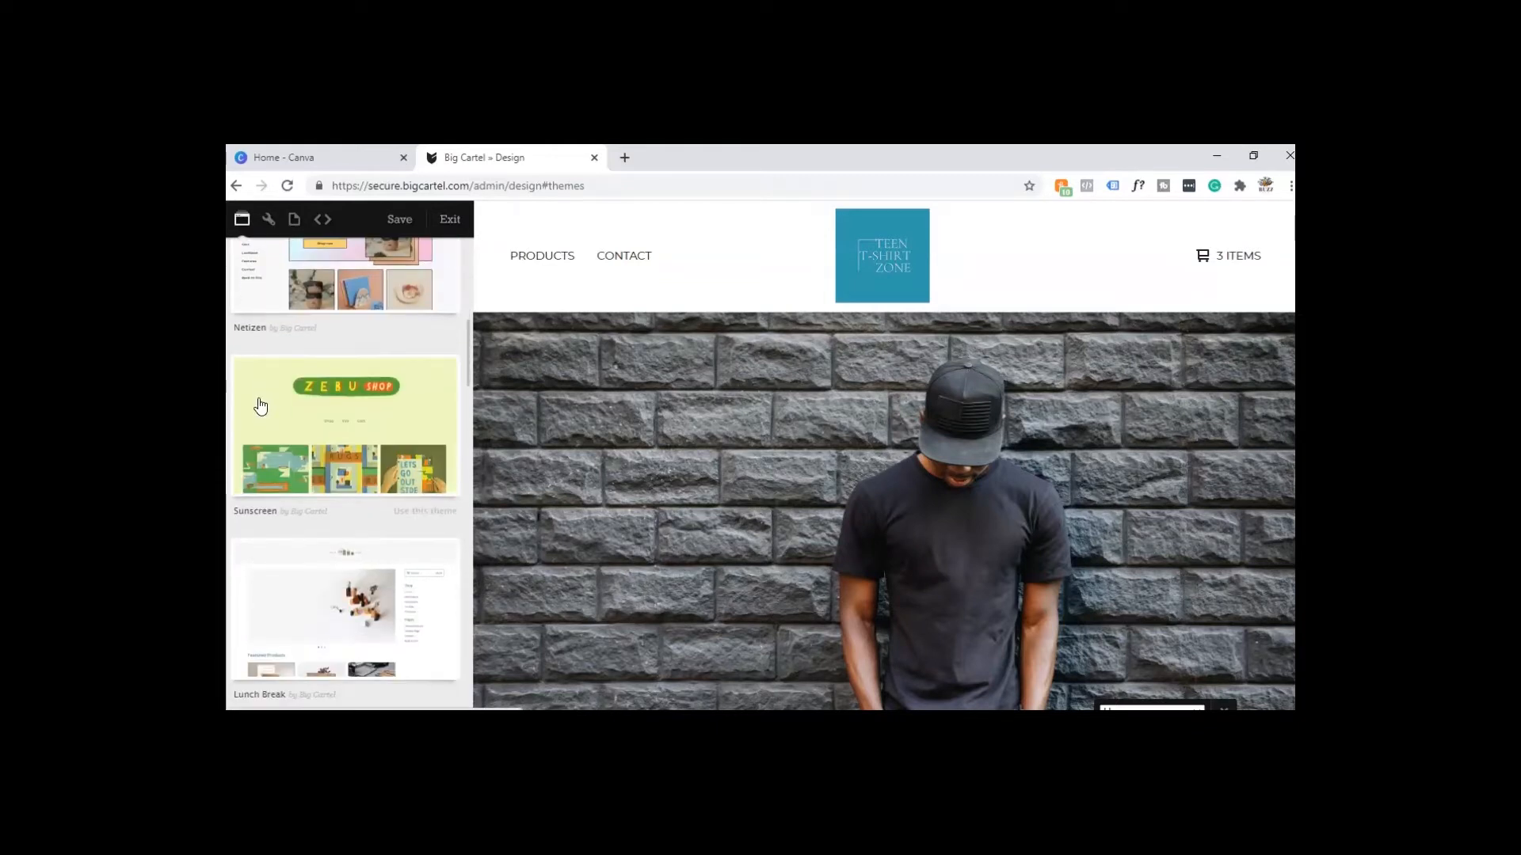
scroll(261, 405, up, 2)
scroll(261, 405, up, 3)
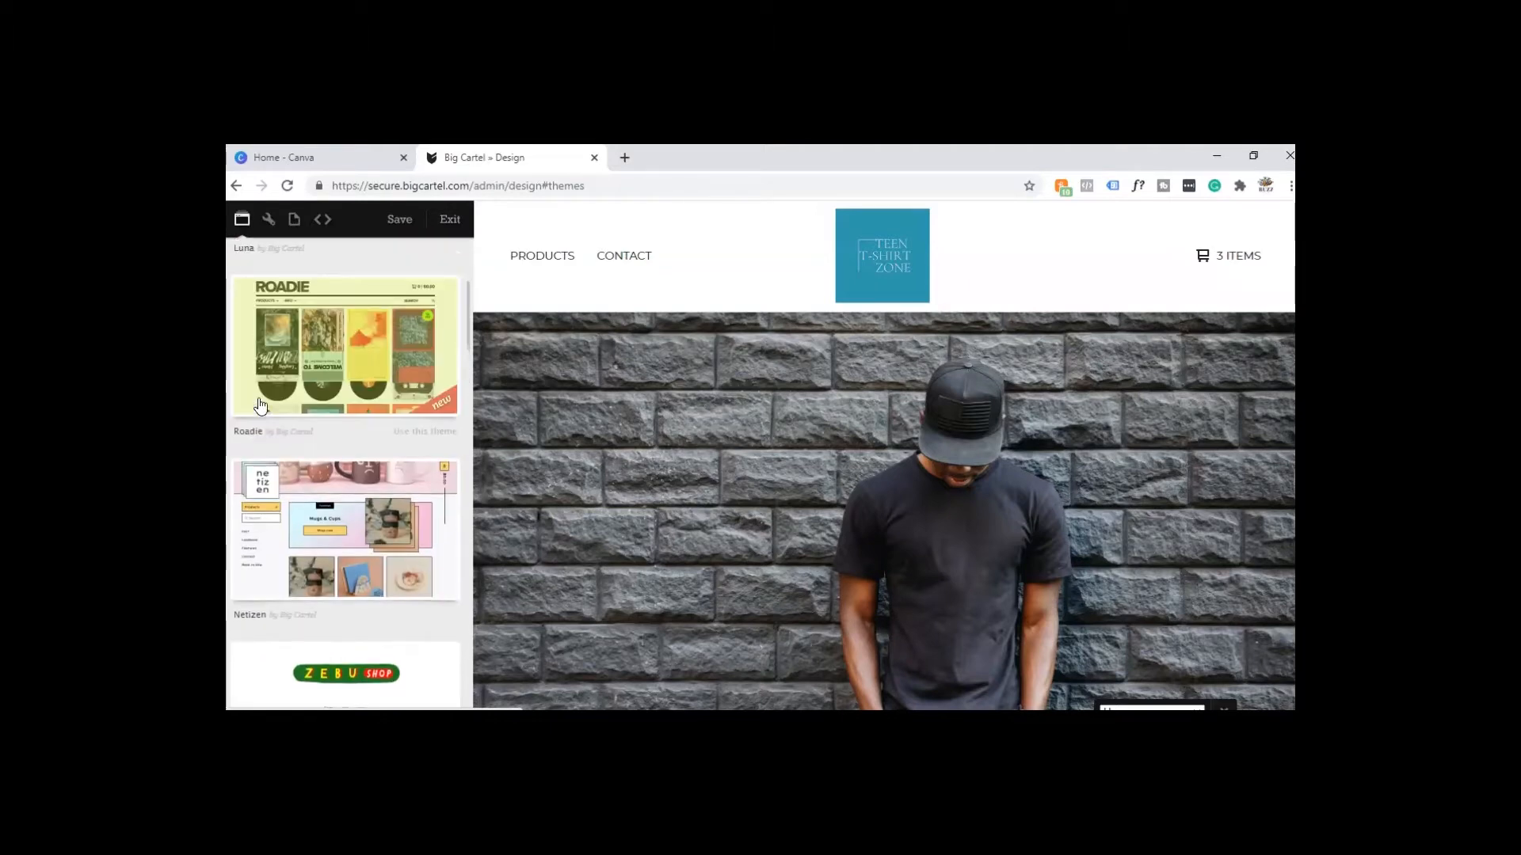
scroll(258, 398, up, 1)
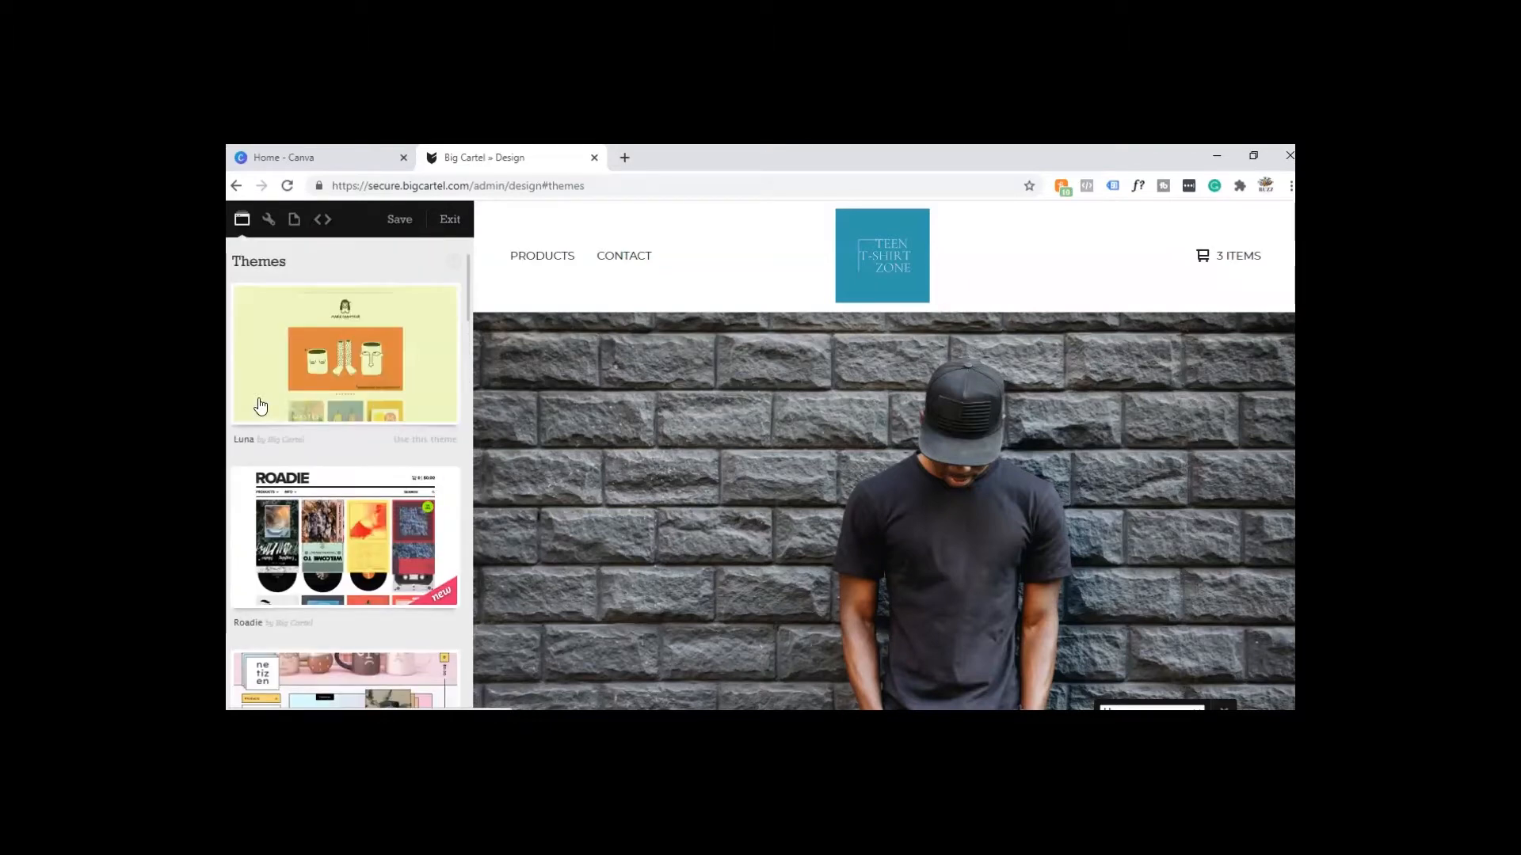
click(386, 329)
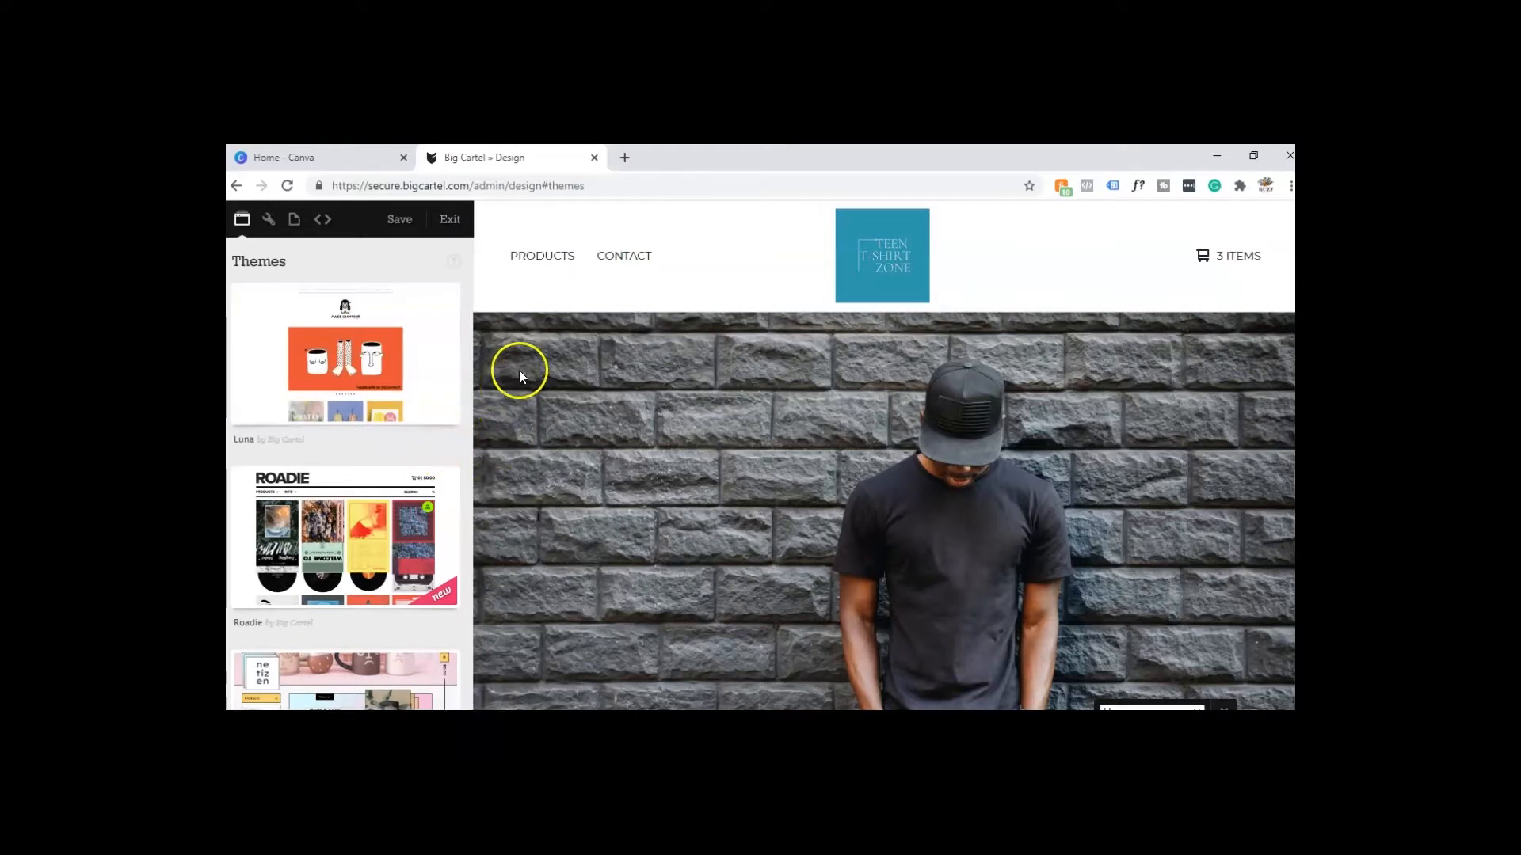
Step: Examine the header logo and welcome image options of the theme customization along with the storefront preview
click(269, 222)
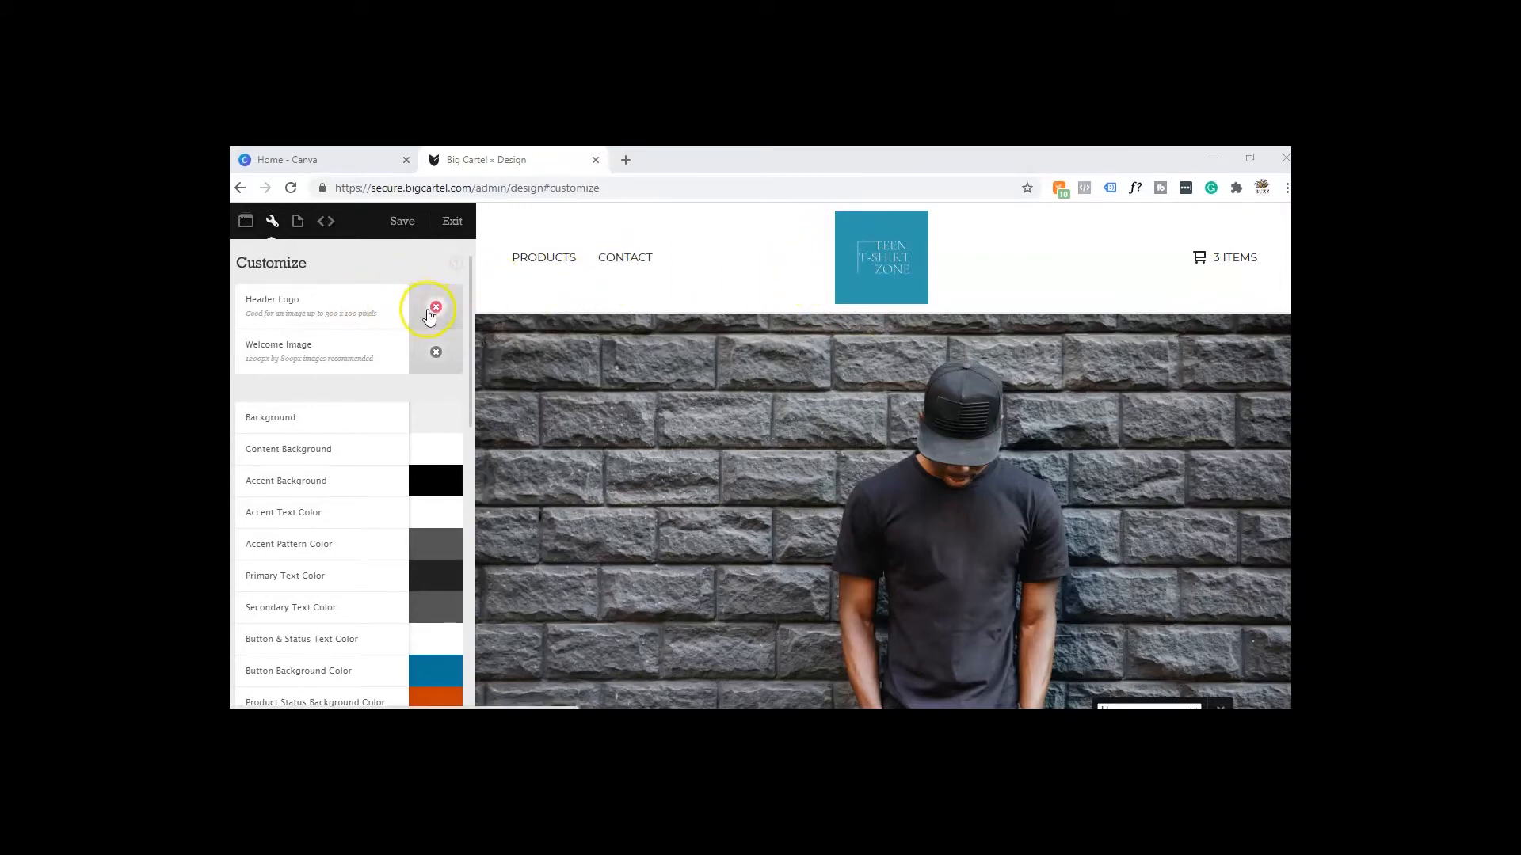
scroll(767, 475, down, 5)
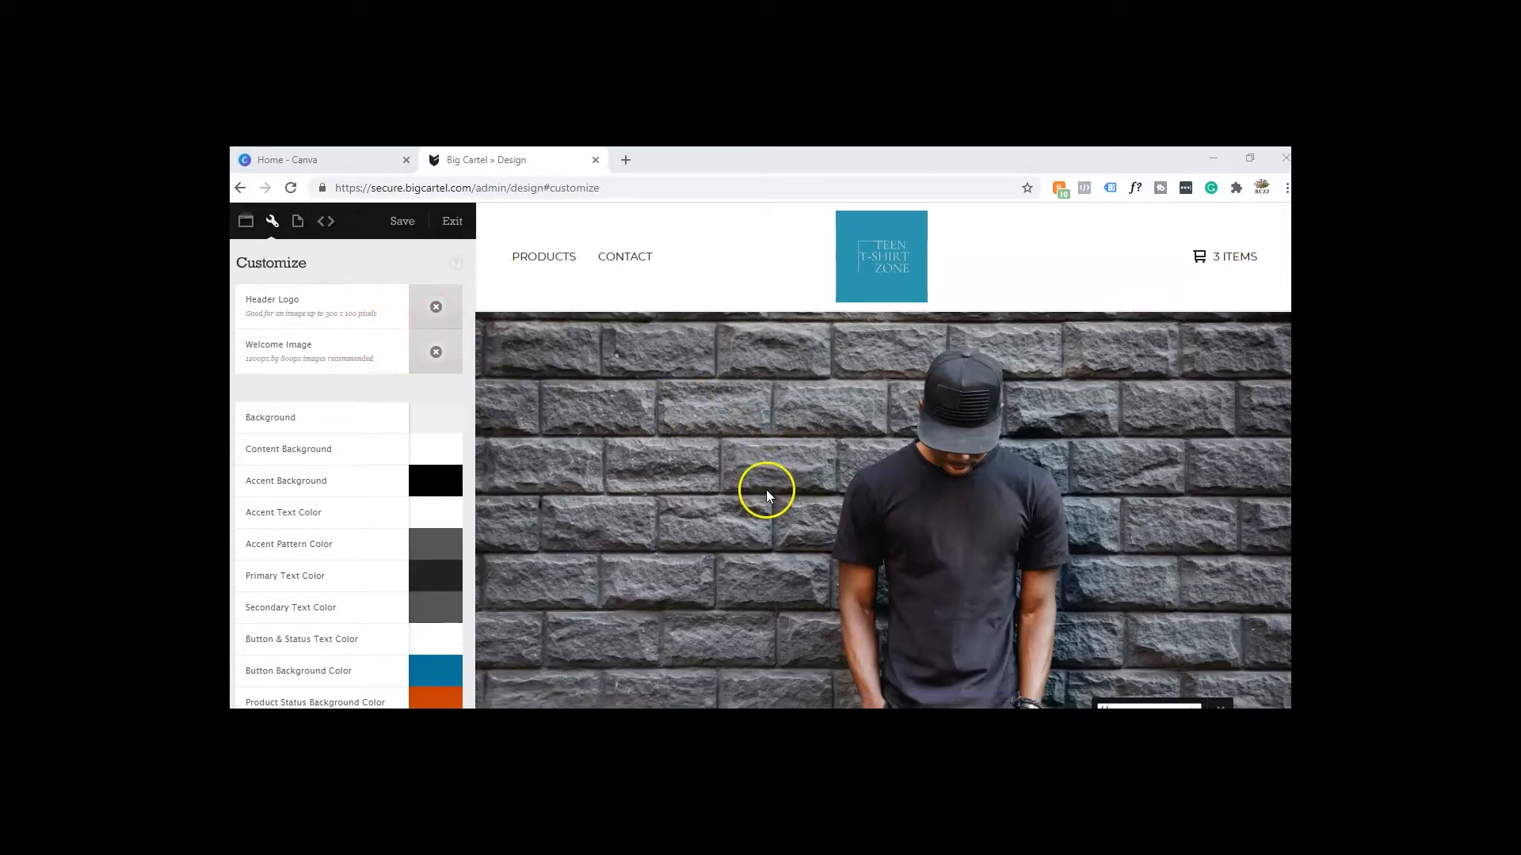
scroll(843, 594, down, 3)
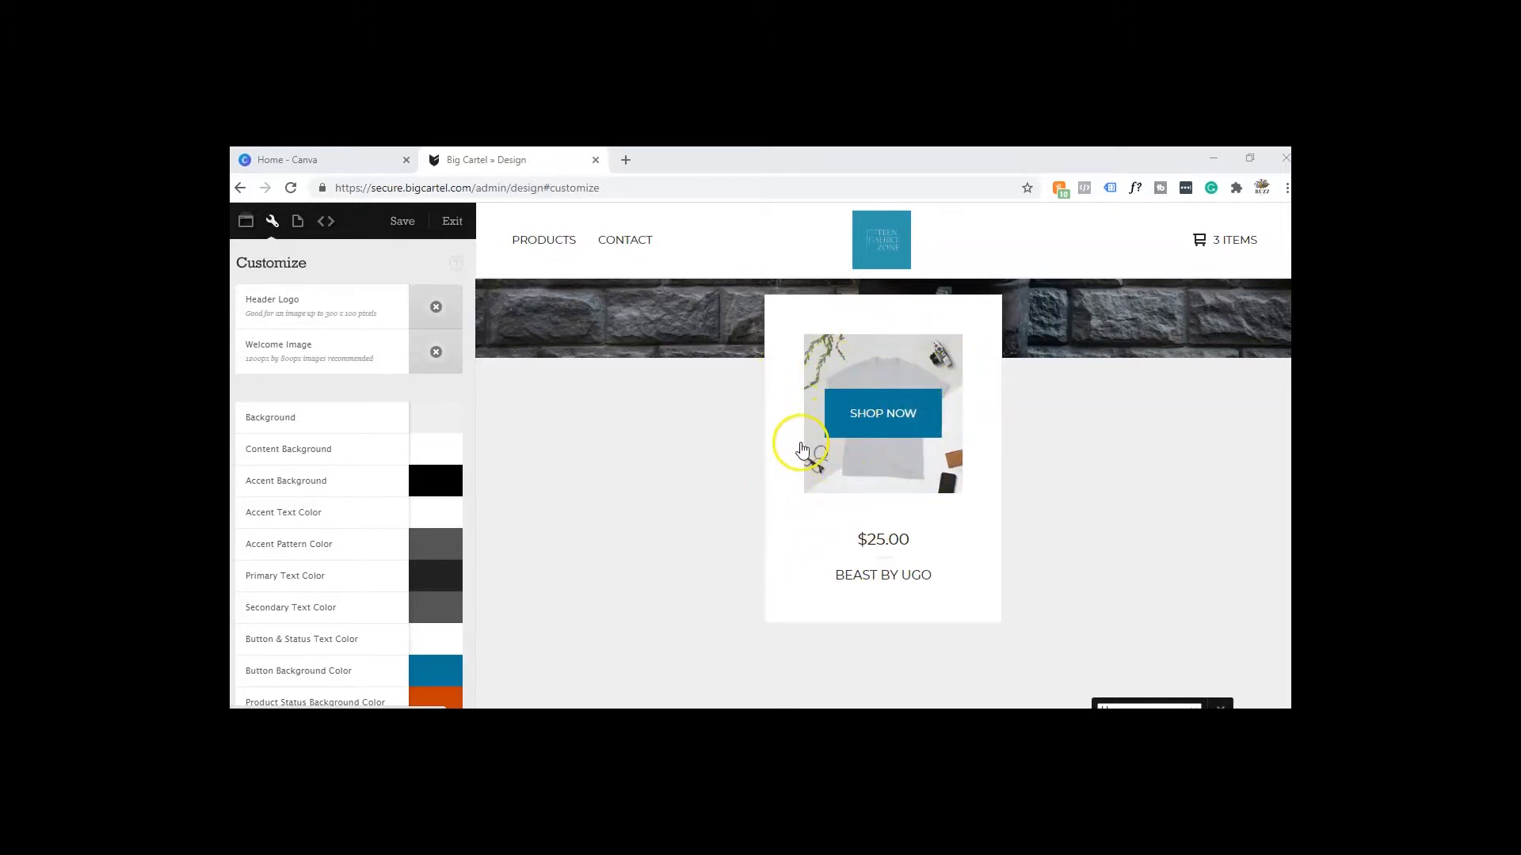
scroll(857, 485, down, 2)
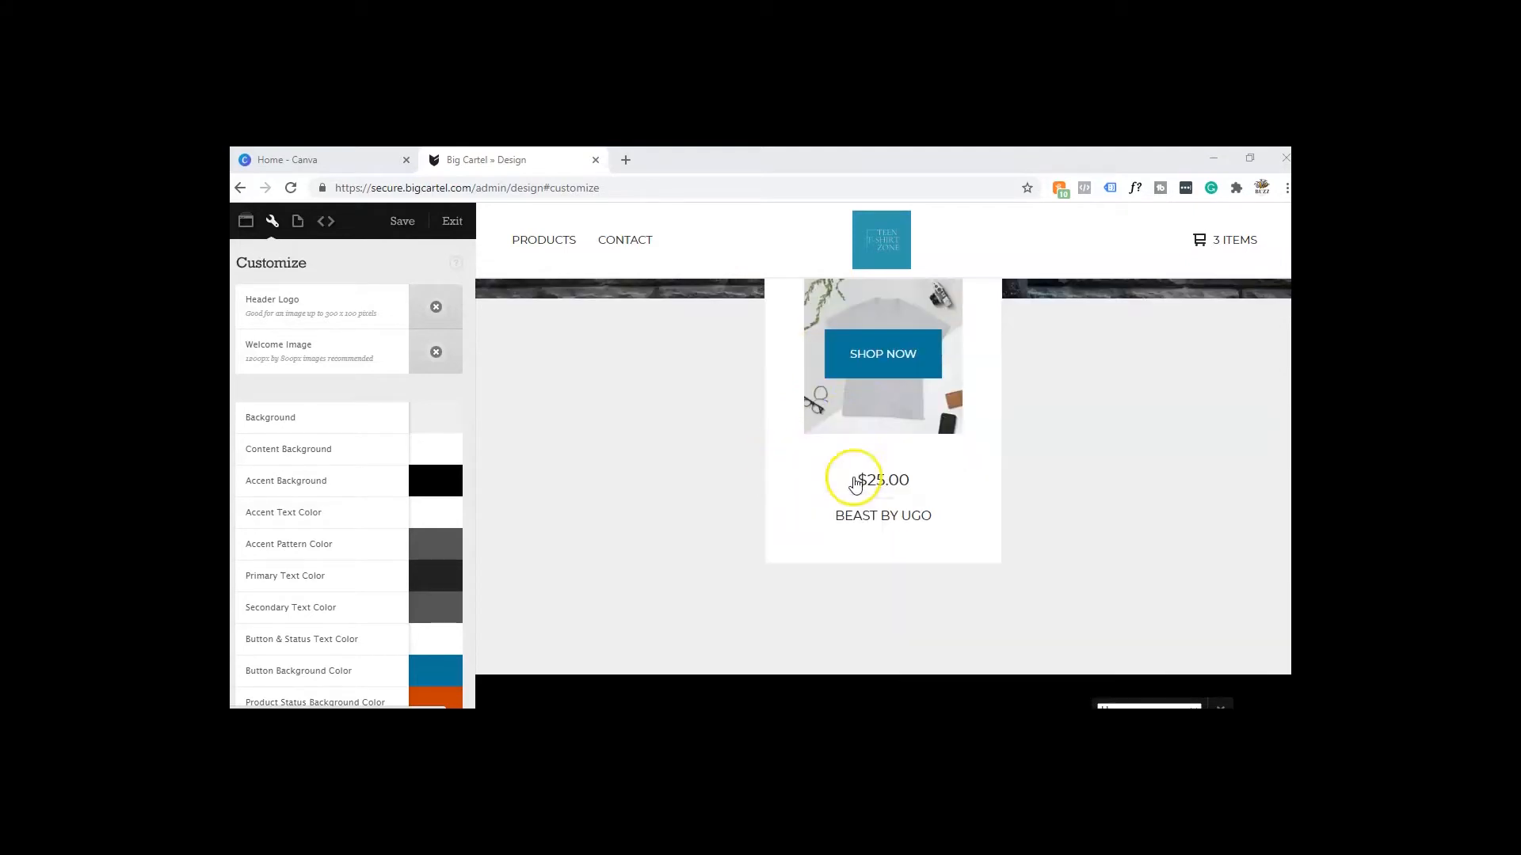
scroll(857, 485, up, 2)
scroll(857, 485, up, 3)
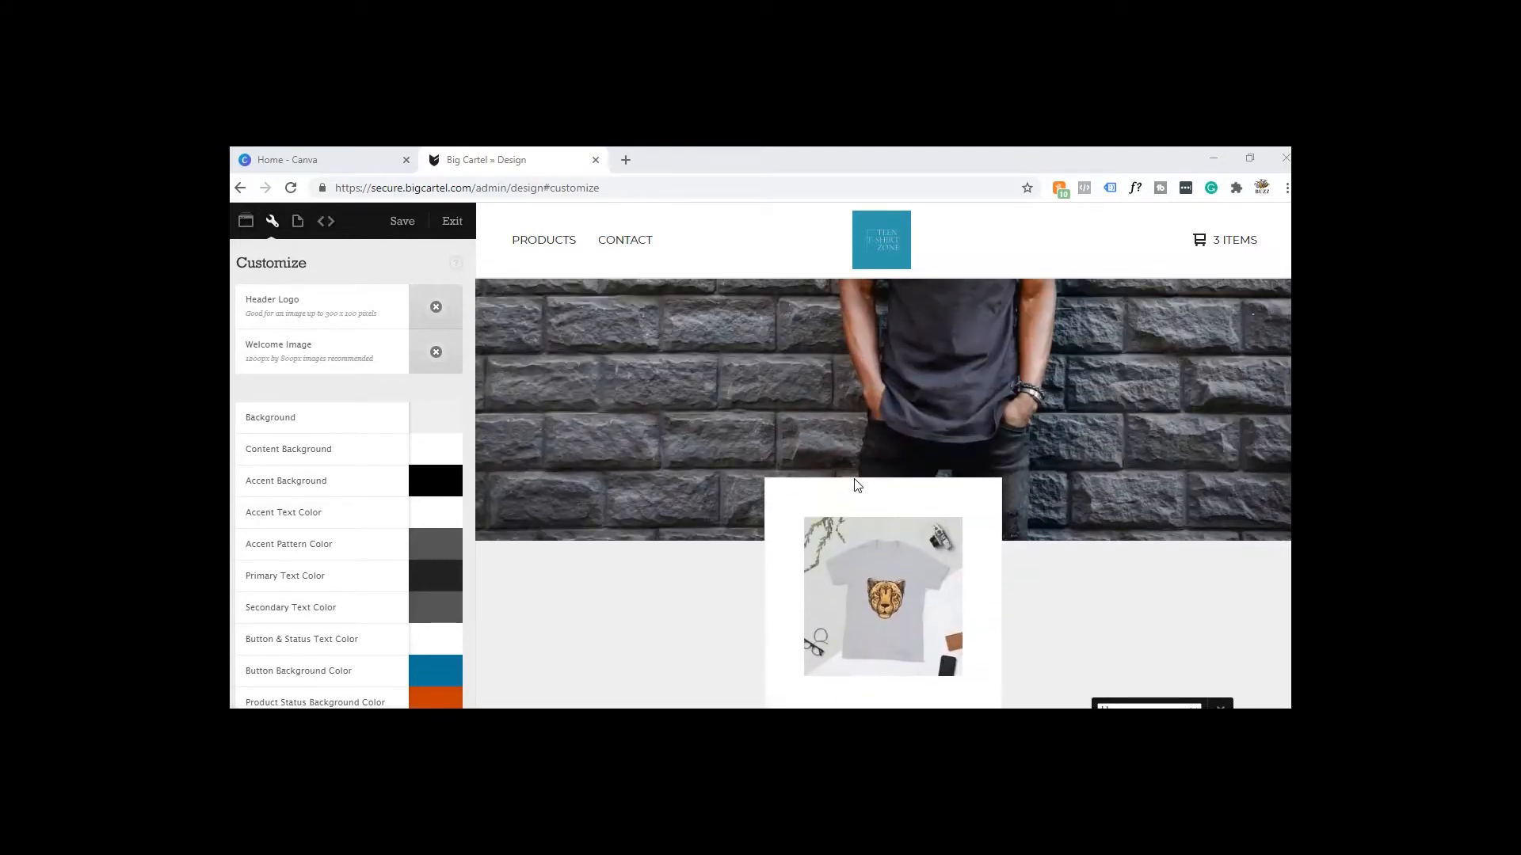
Step: Review the theme's color, font and welcome text options and the shop's list of pages, and exit the design editor
scroll(422, 494, down, 1)
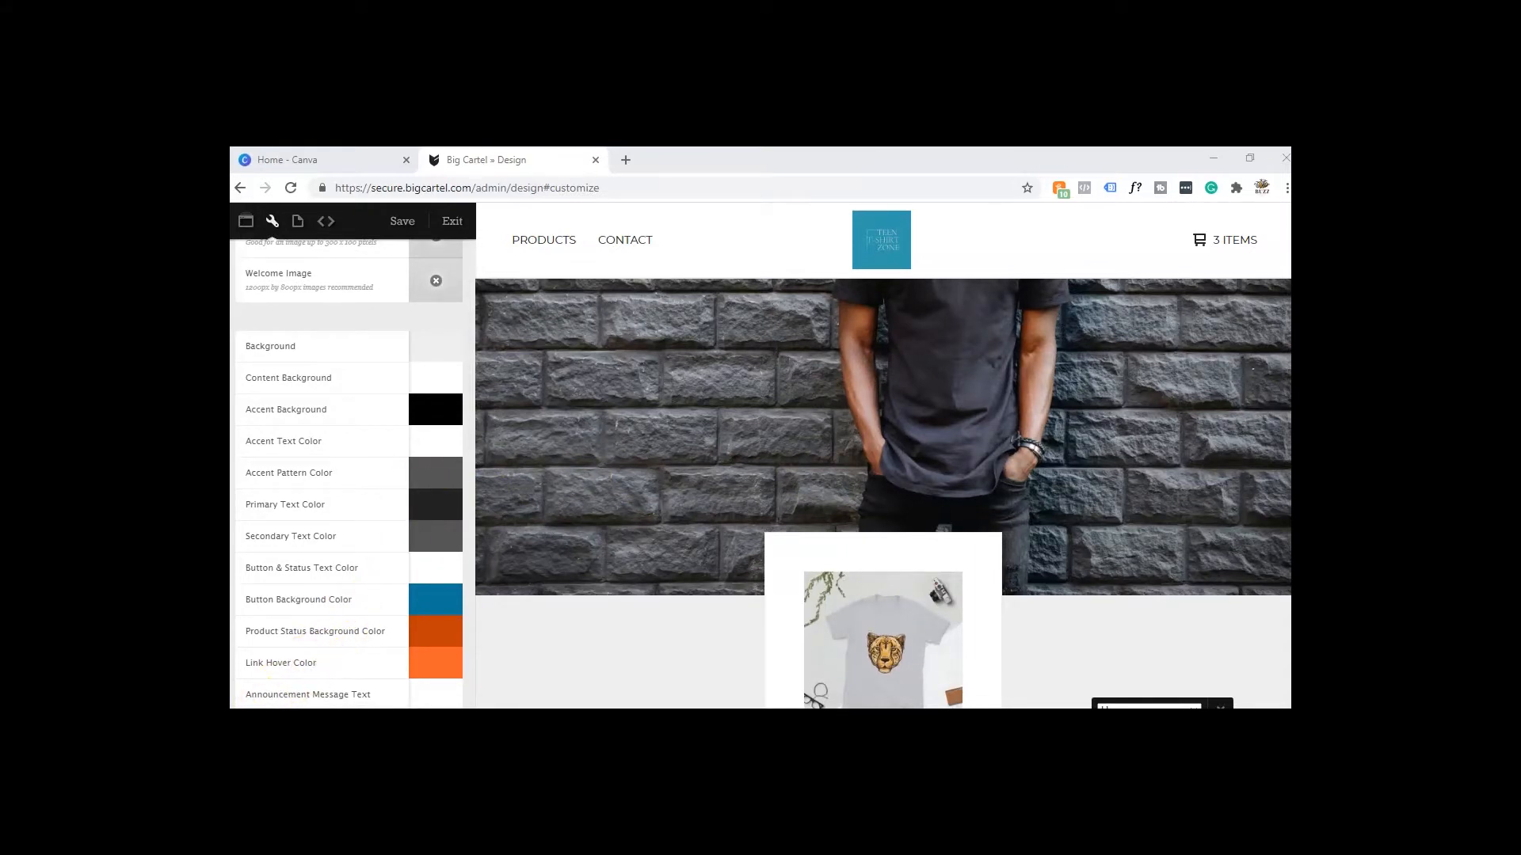
scroll(883, 494, down, 1)
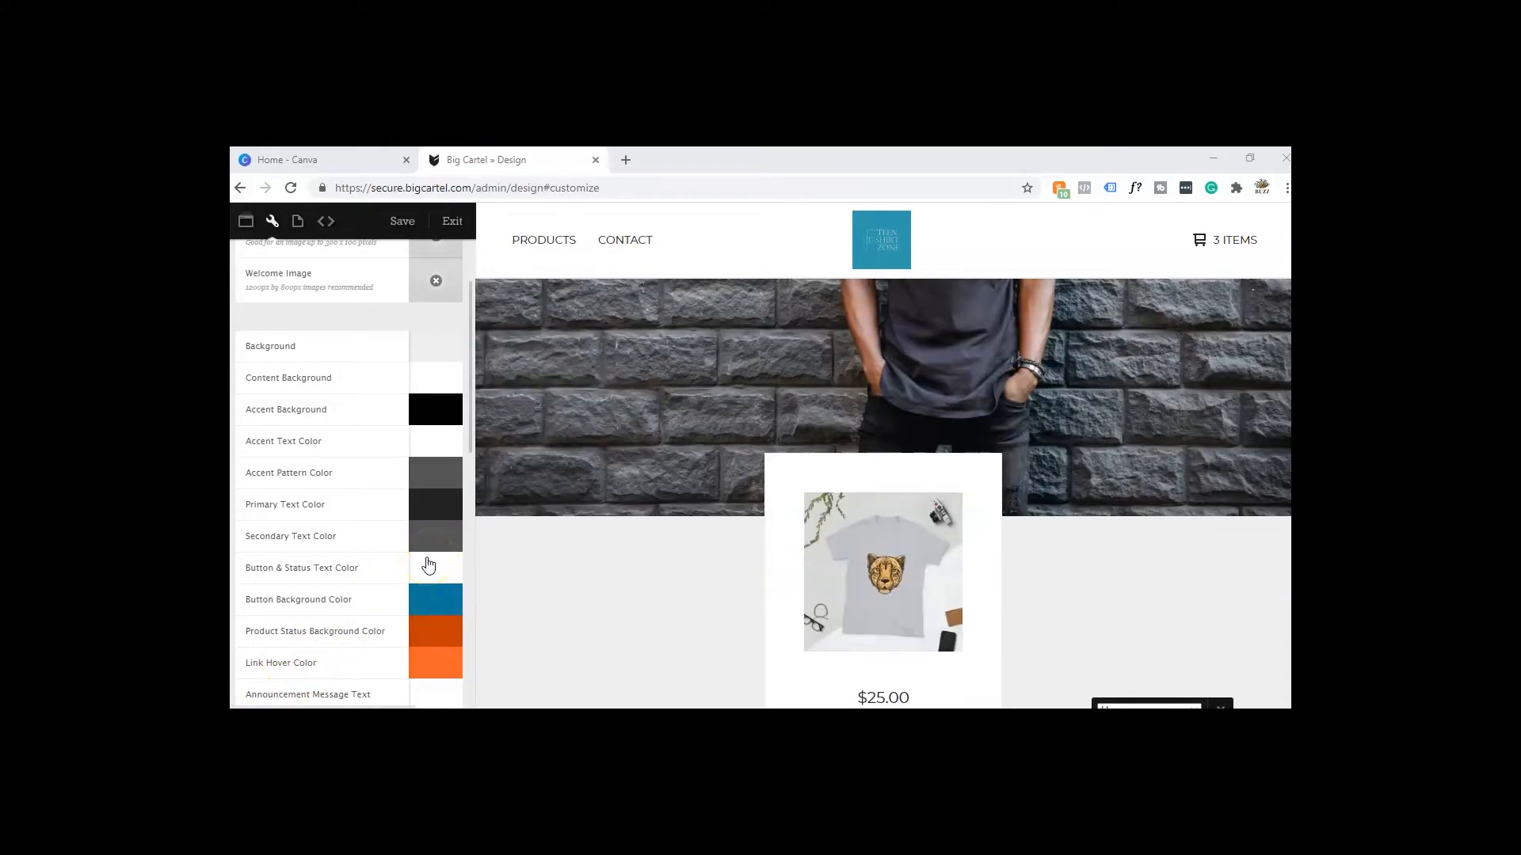
scroll(428, 564, down, 2)
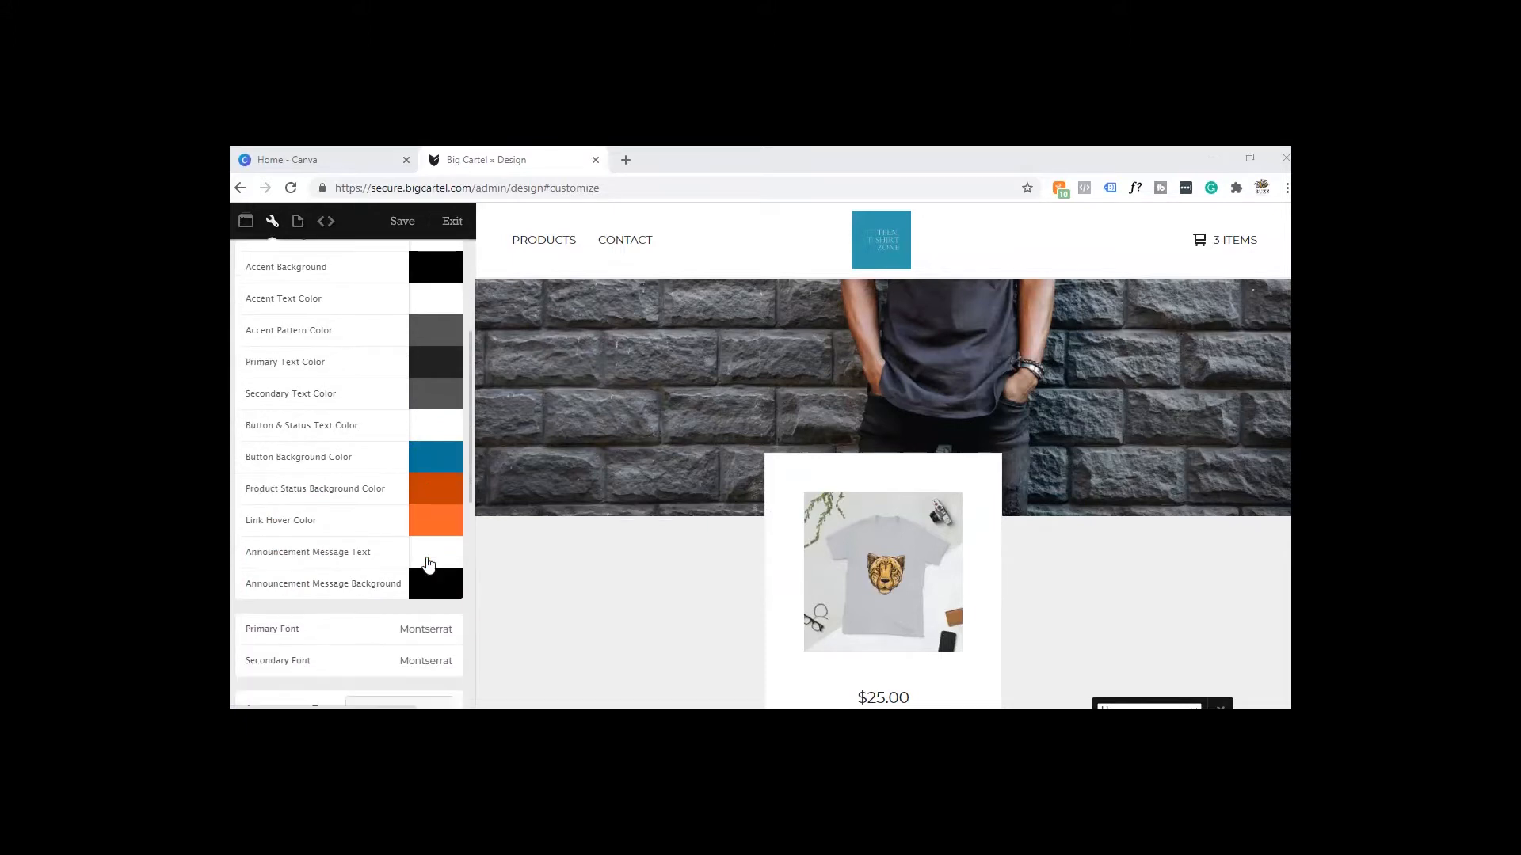
scroll(428, 564, down, 3)
click(428, 553)
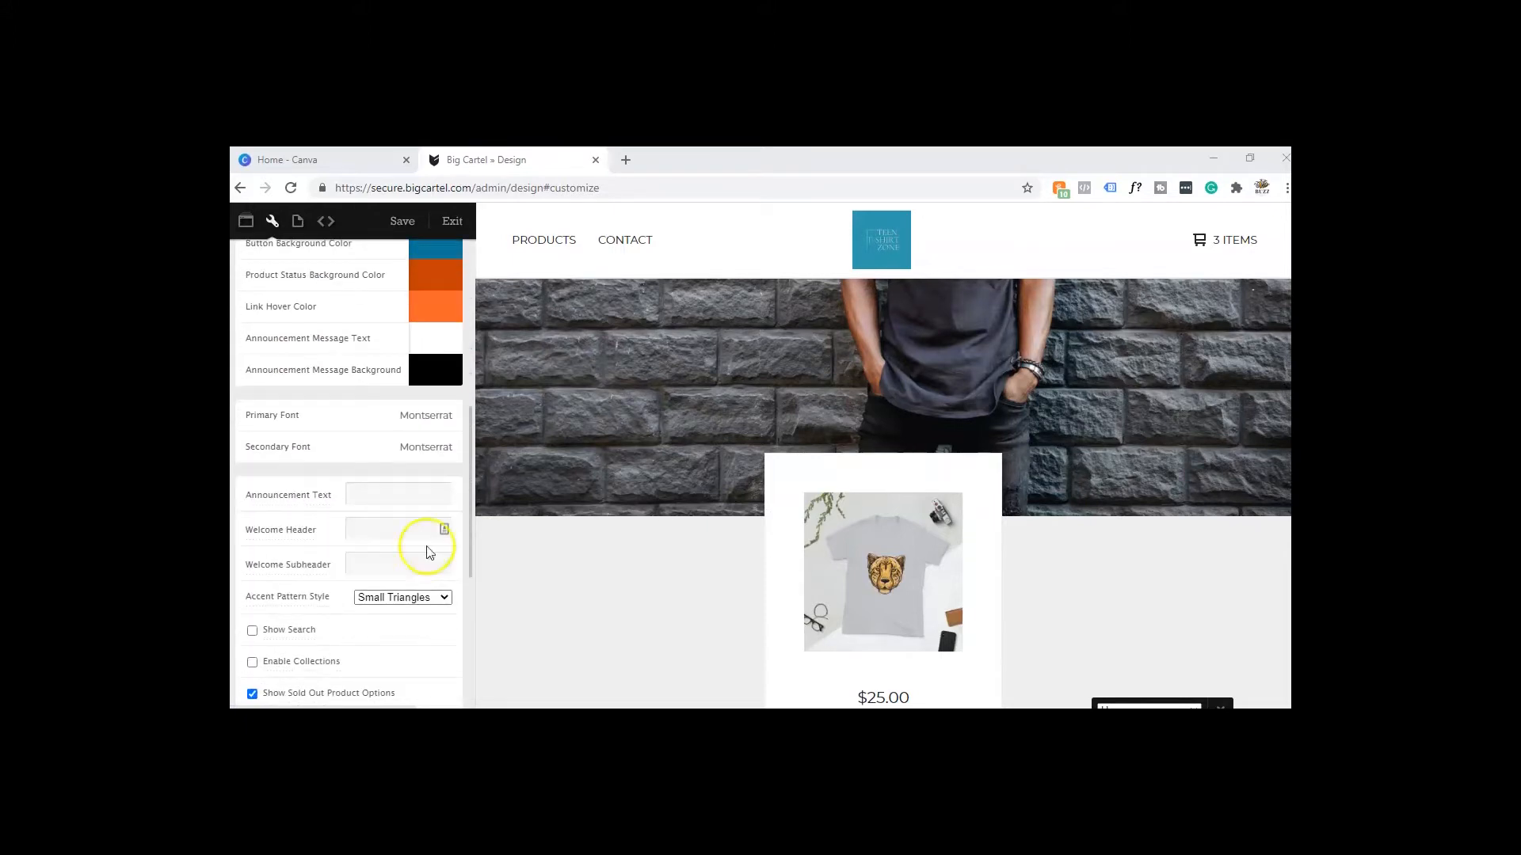
click(298, 221)
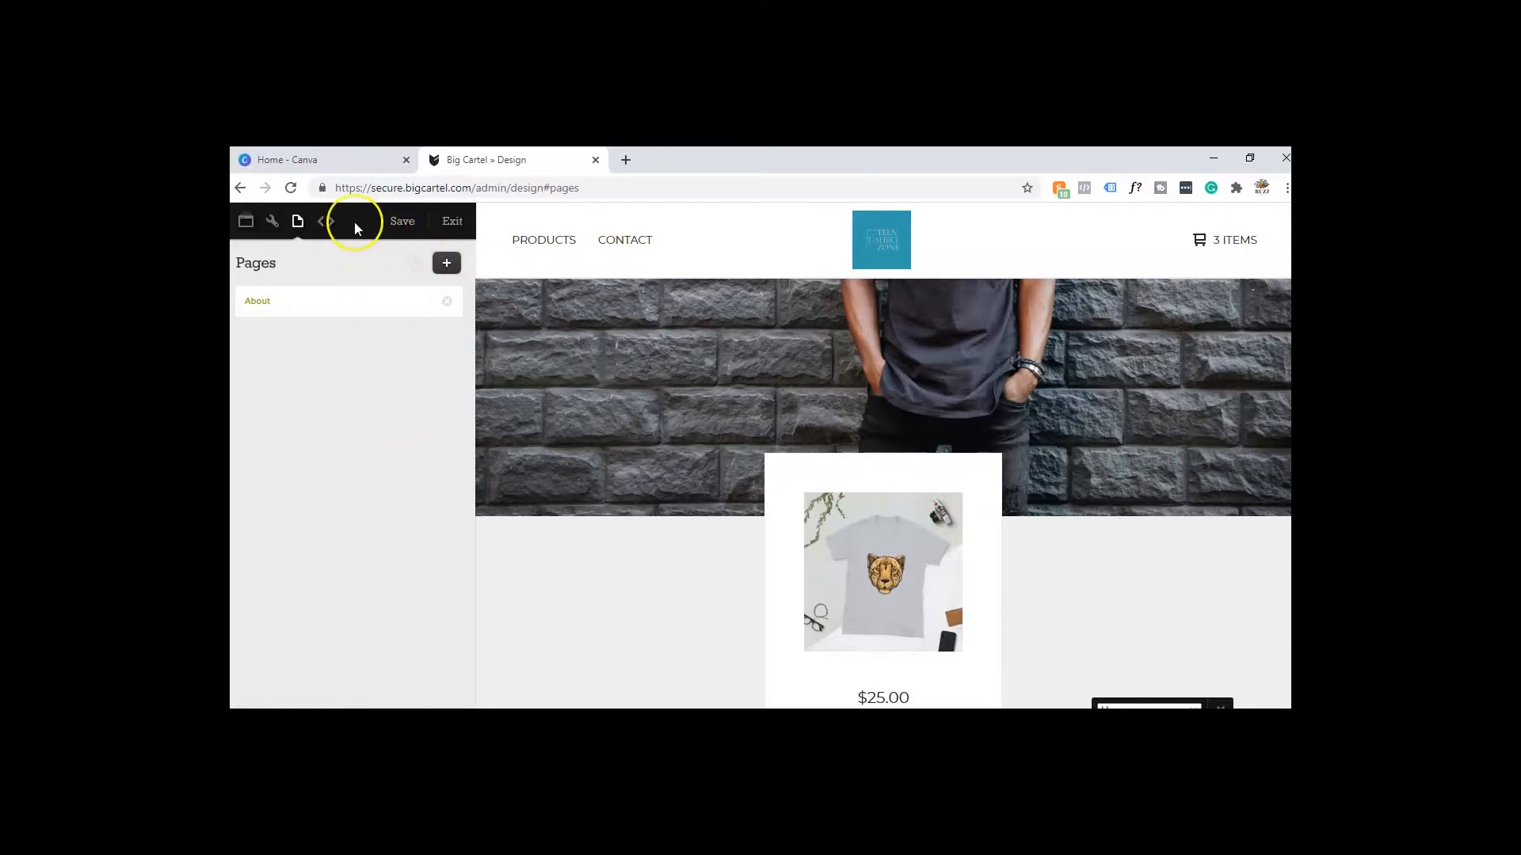
click(447, 224)
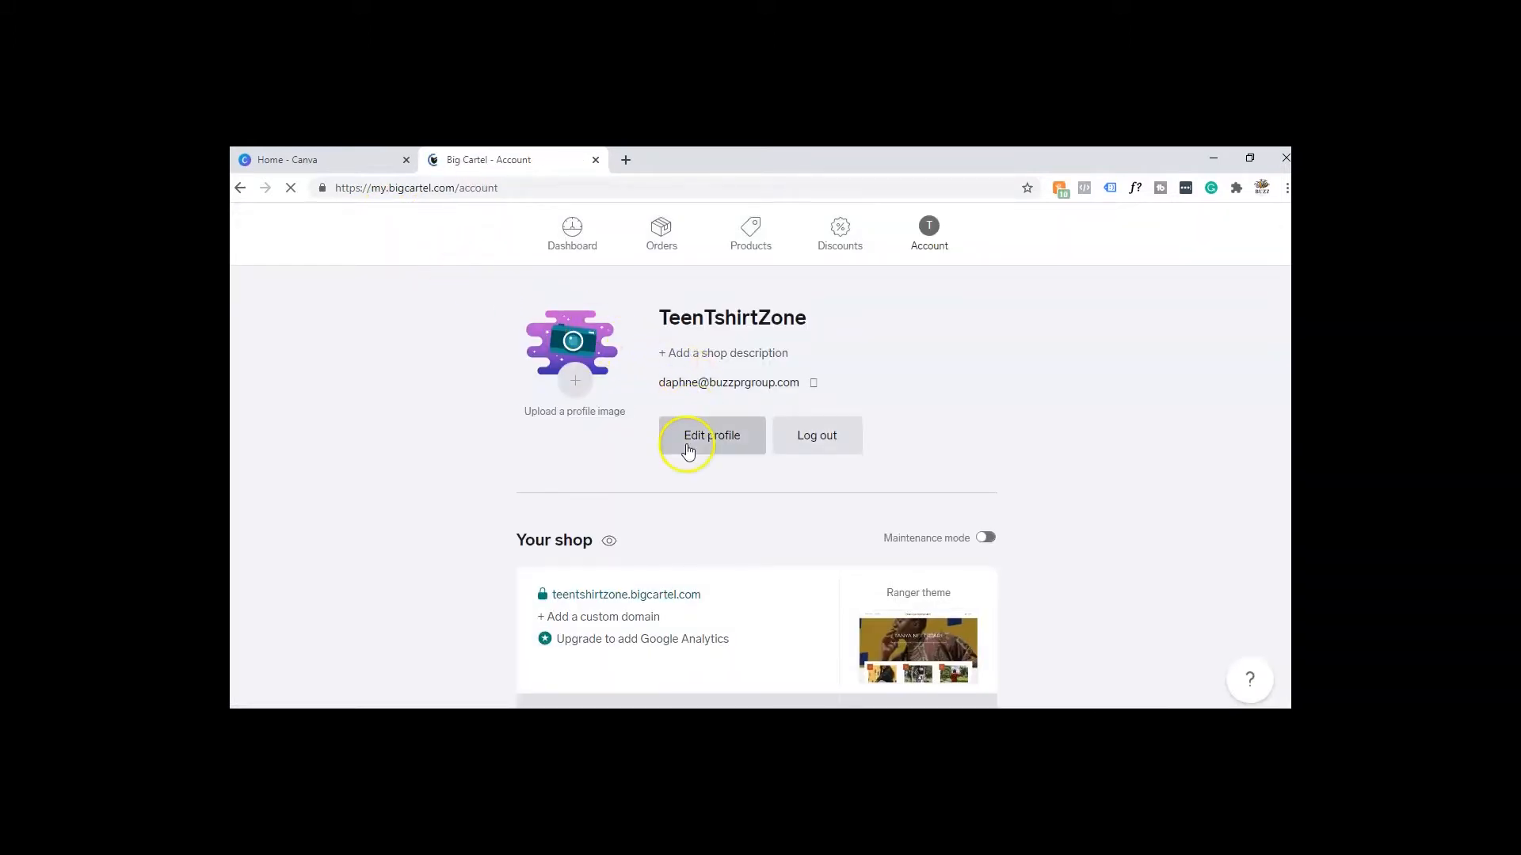
Step: Look through the remaining account settings, including location, payment, billing, shipping profiles and preferences
scroll(686, 441, down, 2)
scroll(686, 445, down, 9)
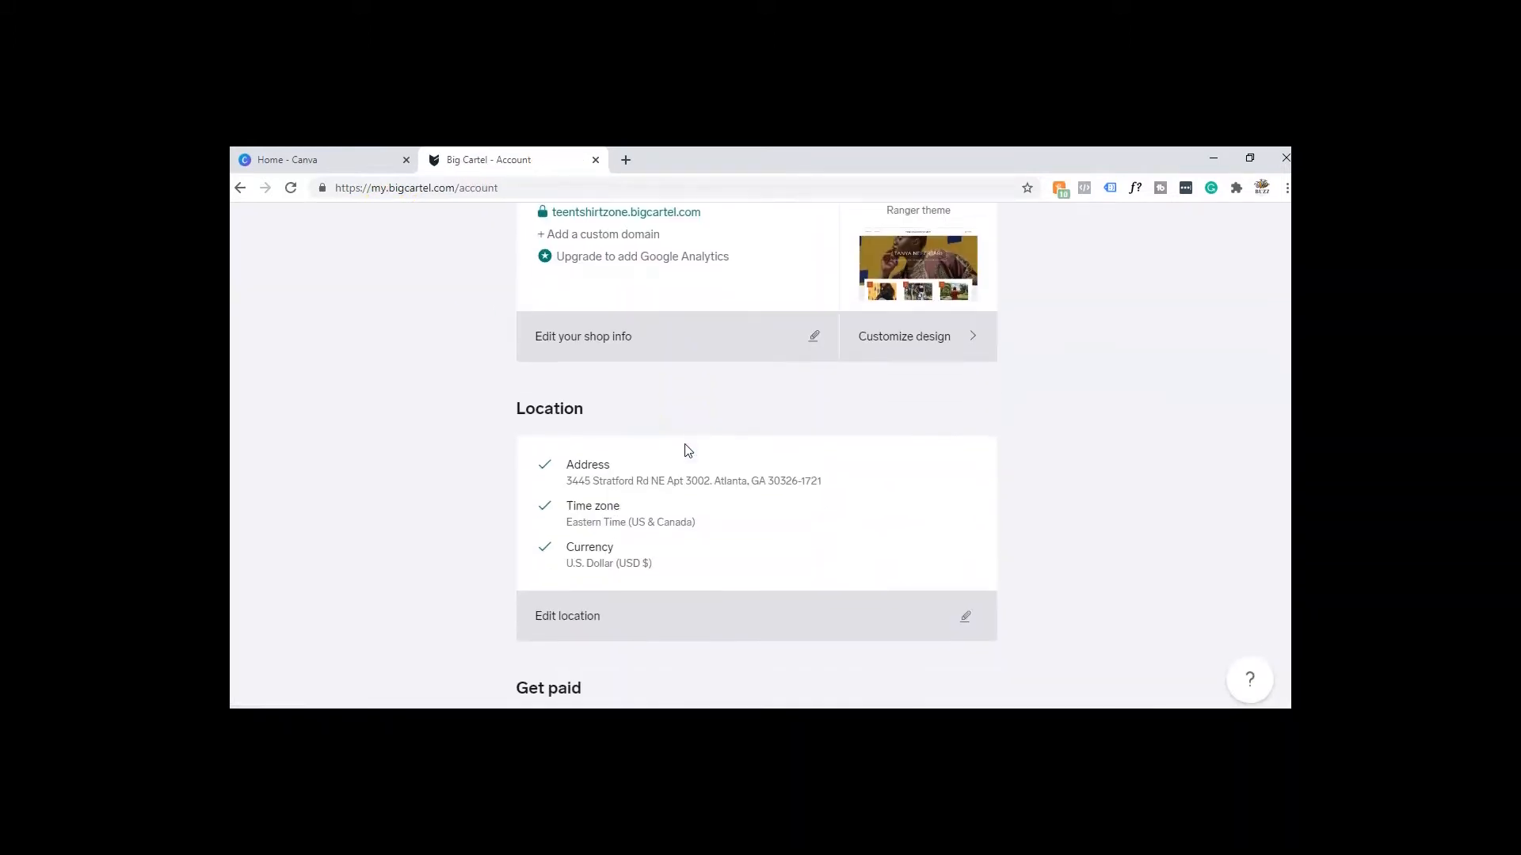
scroll(686, 449, down, 3)
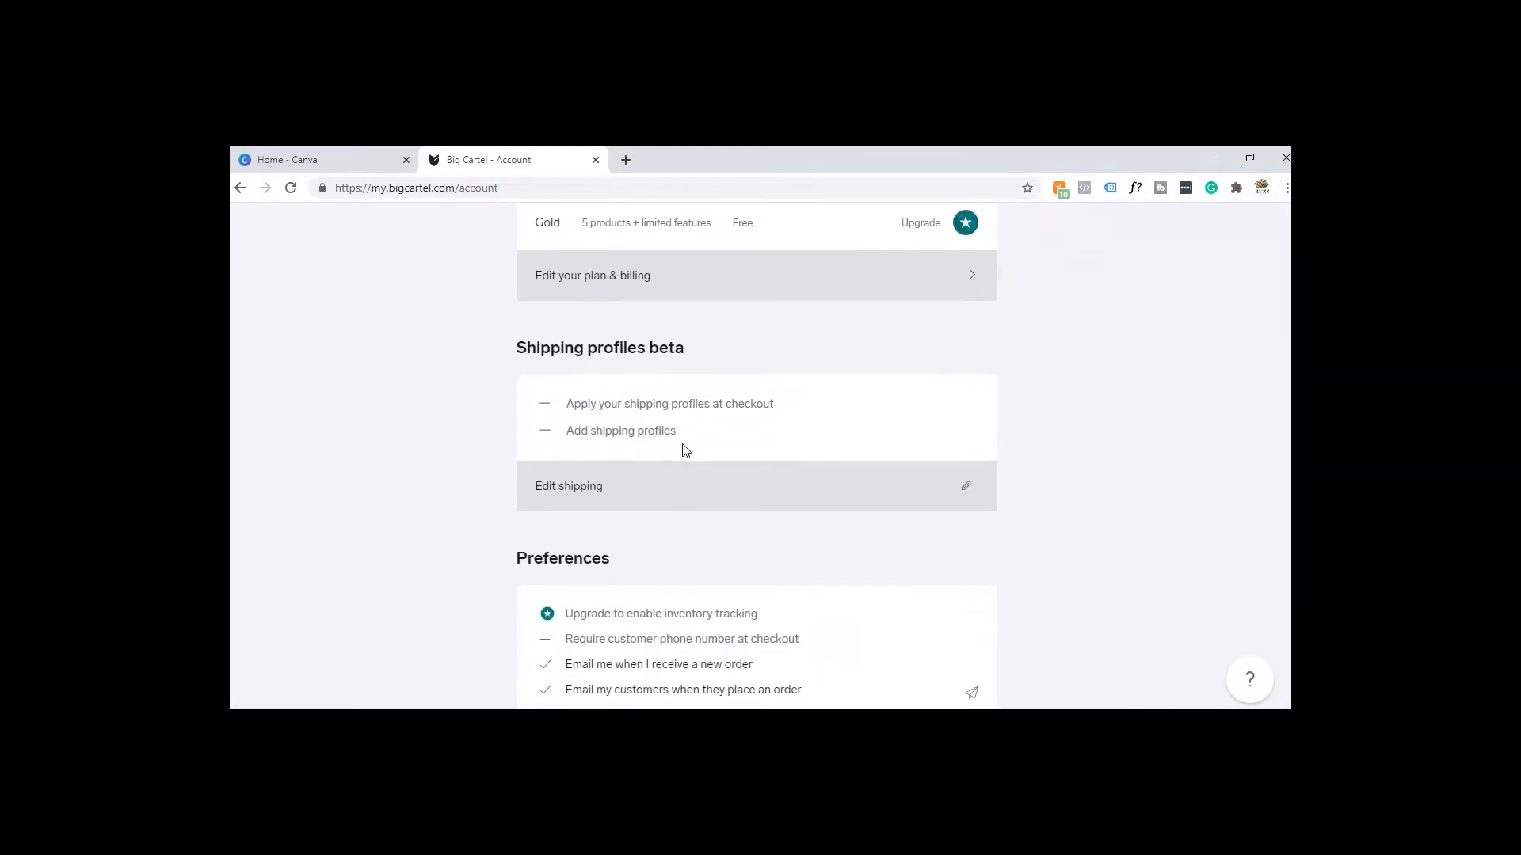
scroll(686, 451, down, 2)
scroll(682, 448, up, 8)
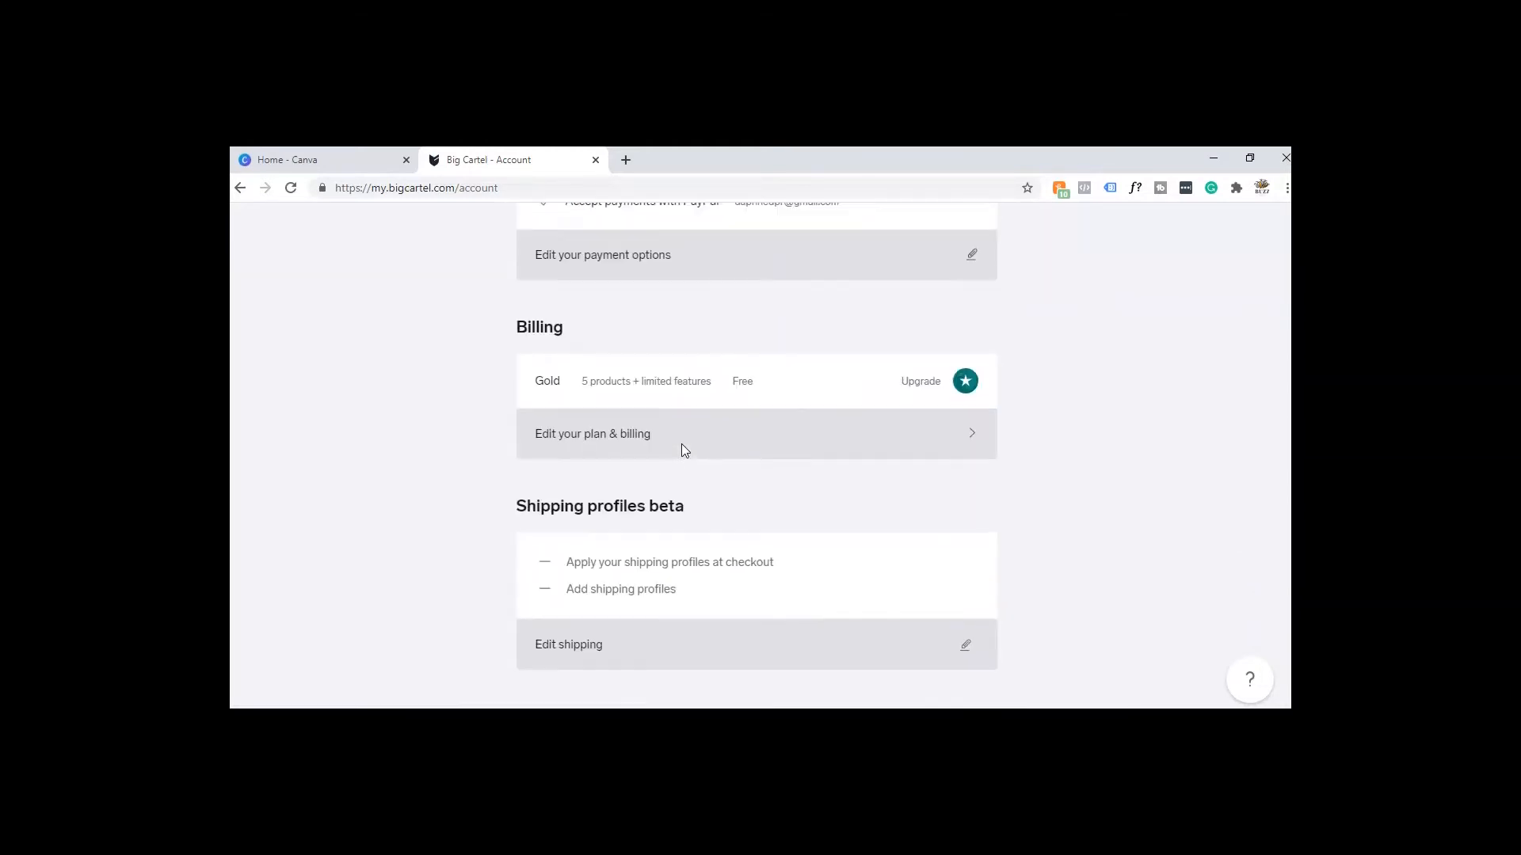
scroll(682, 447, up, 12)
click(729, 301)
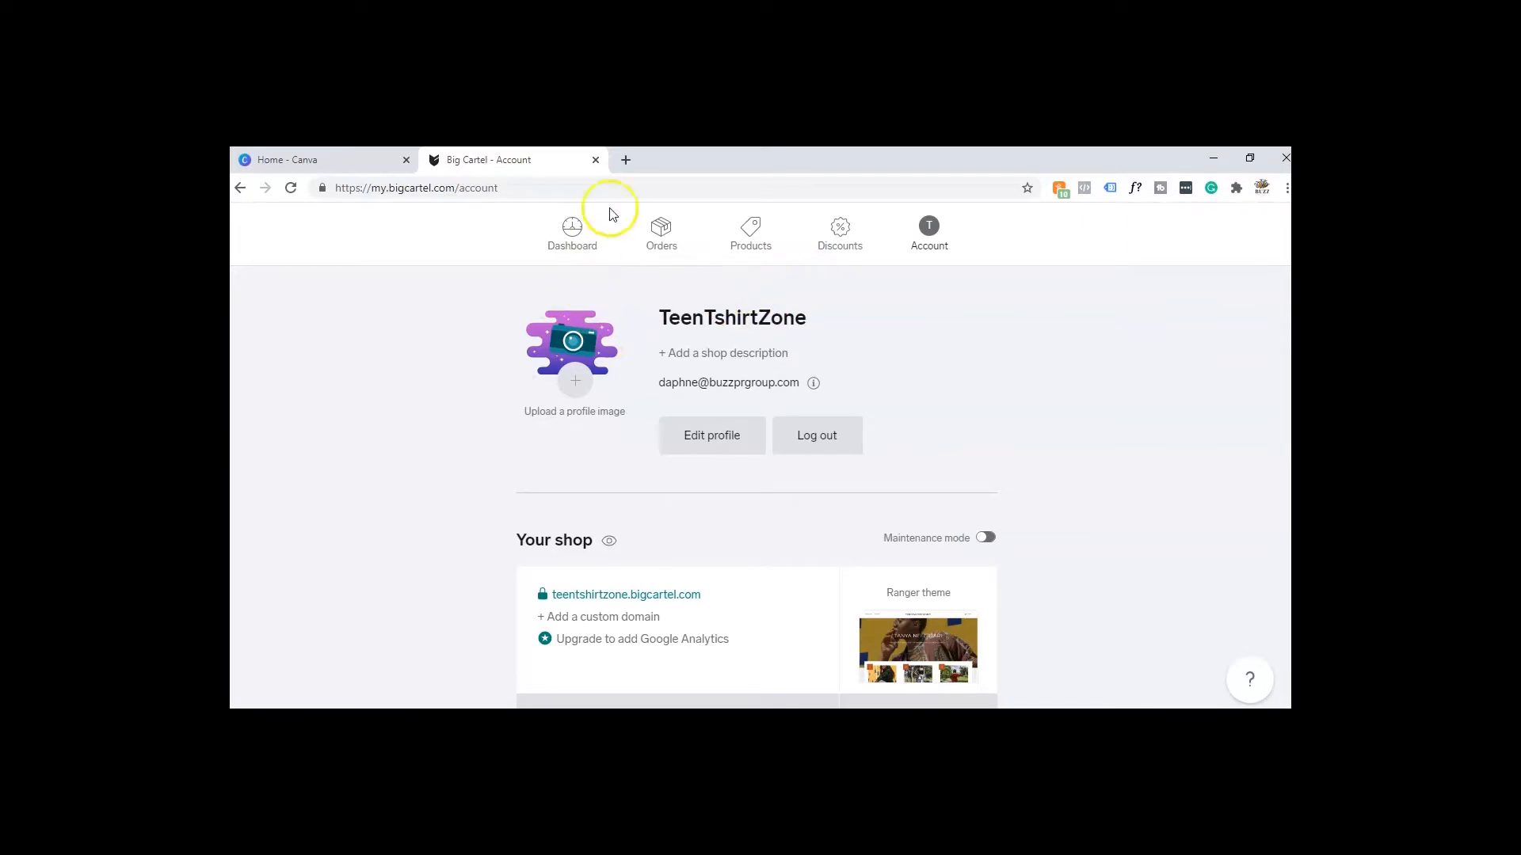
Step: Switch to Printful by loading printful.com in a separate browser tab
click(626, 160)
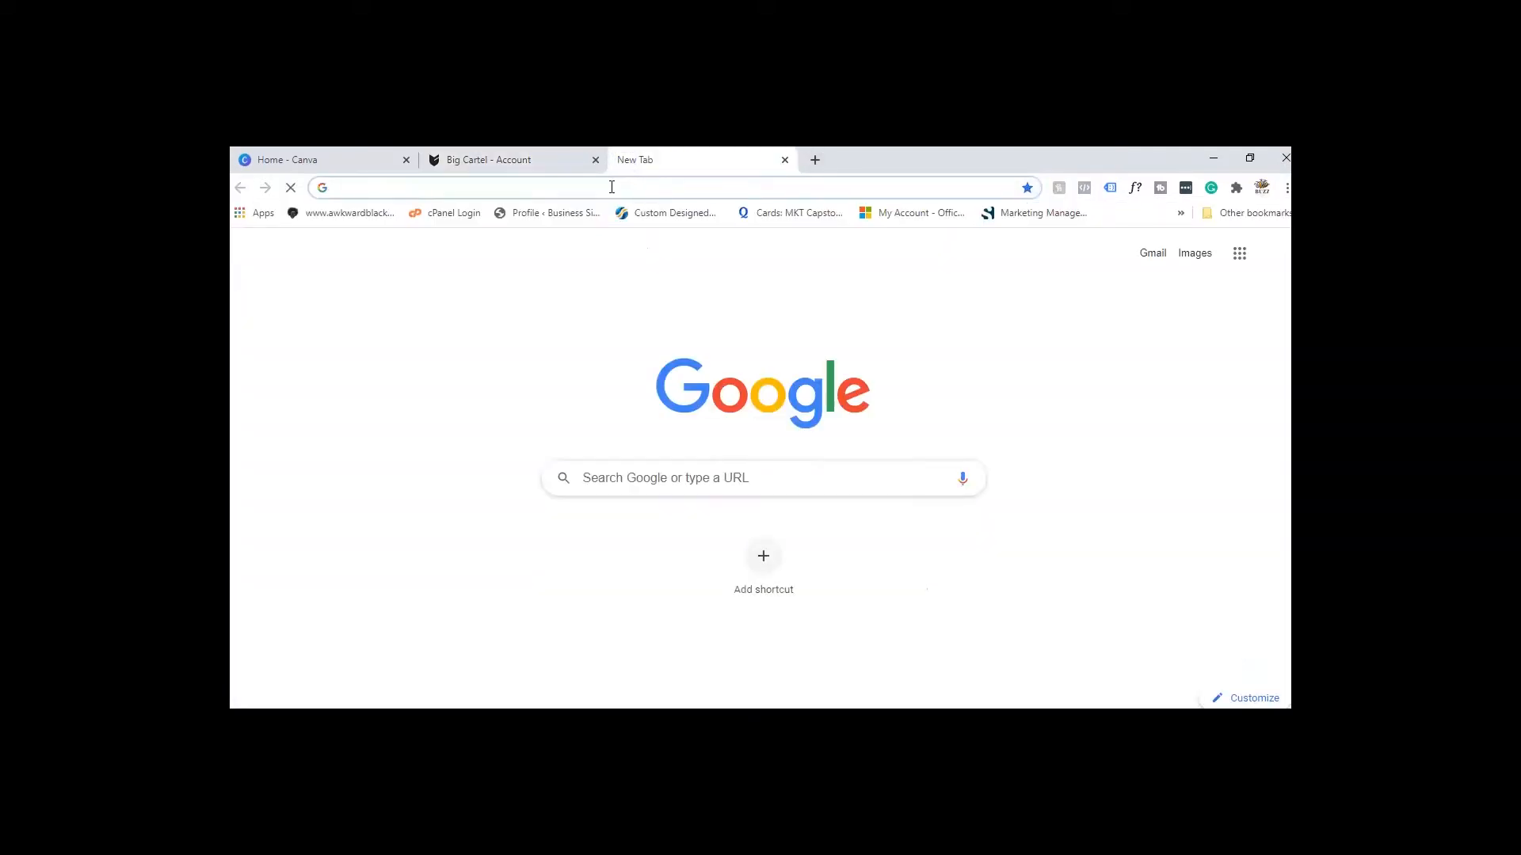
click(611, 187)
text(printful.com)
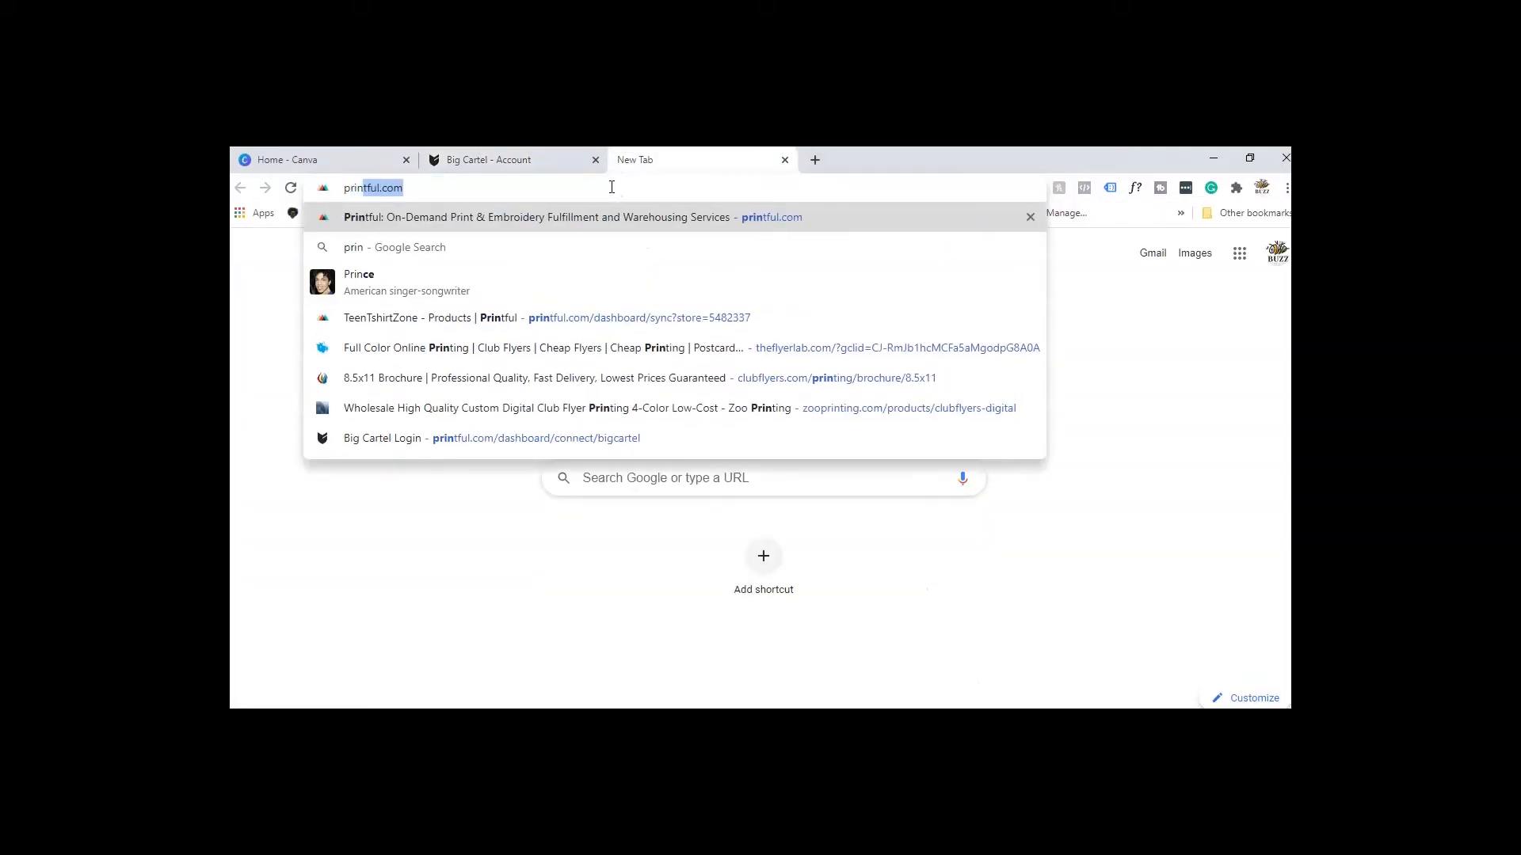
key(Return)
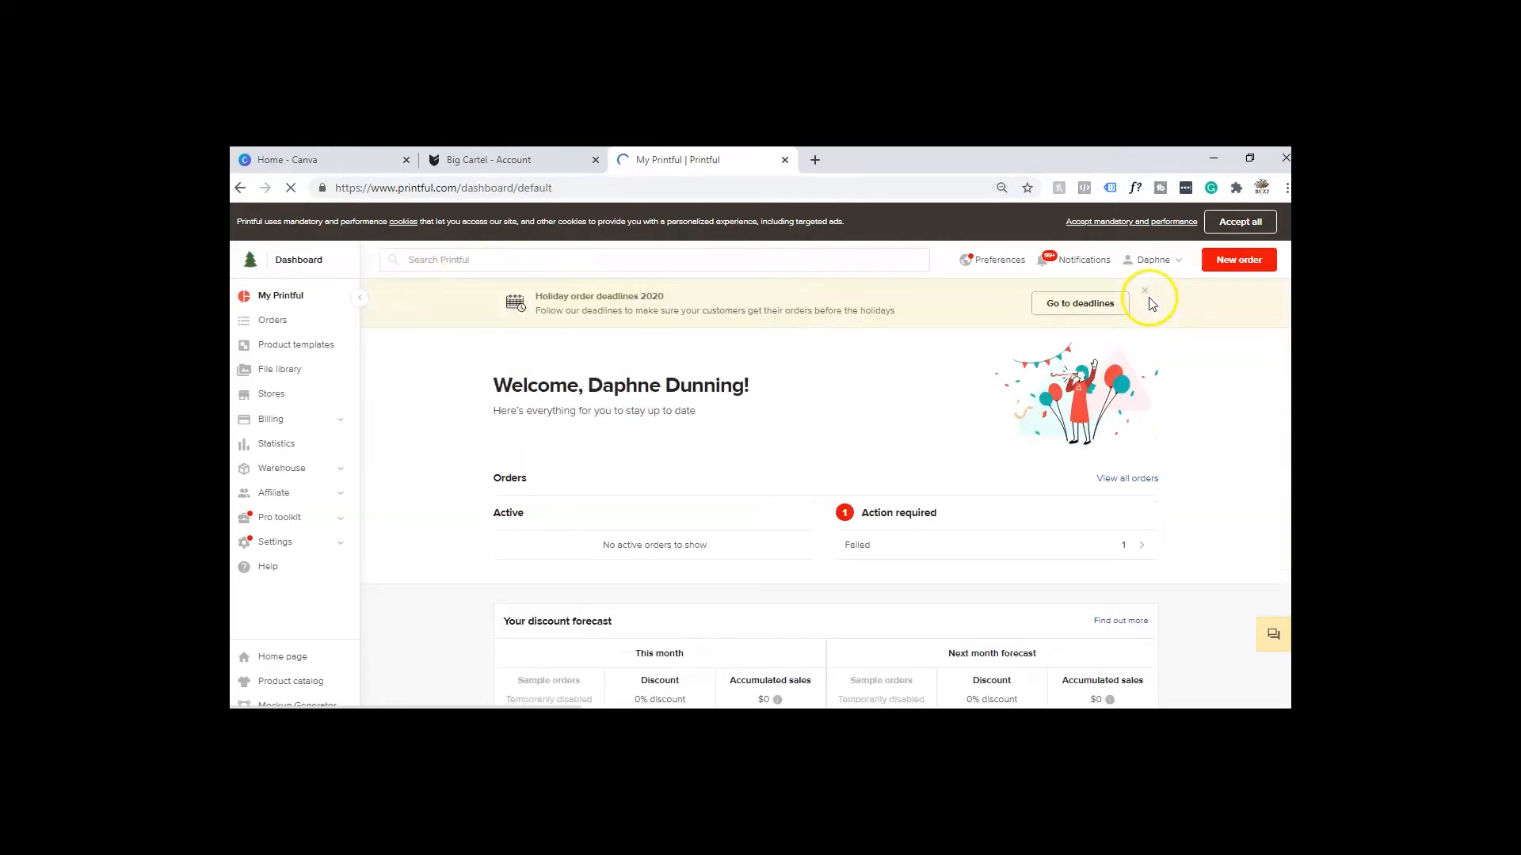
Step: Examine the Printful dashboard, including orders, discount forecast, trending products, videos and the account options
scroll(808, 380, down, 2)
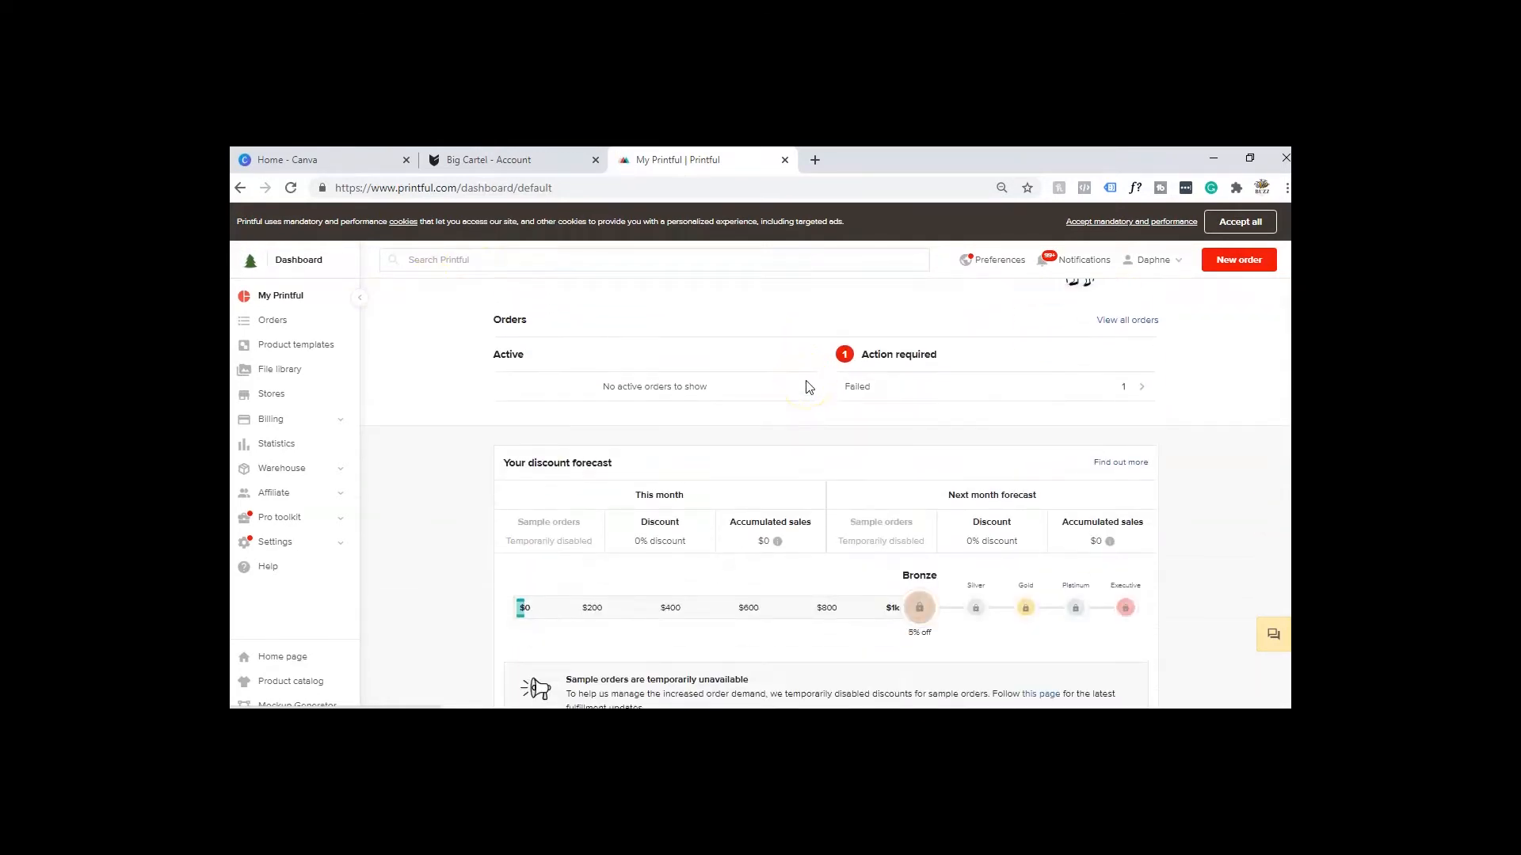
scroll(808, 386, up, 2)
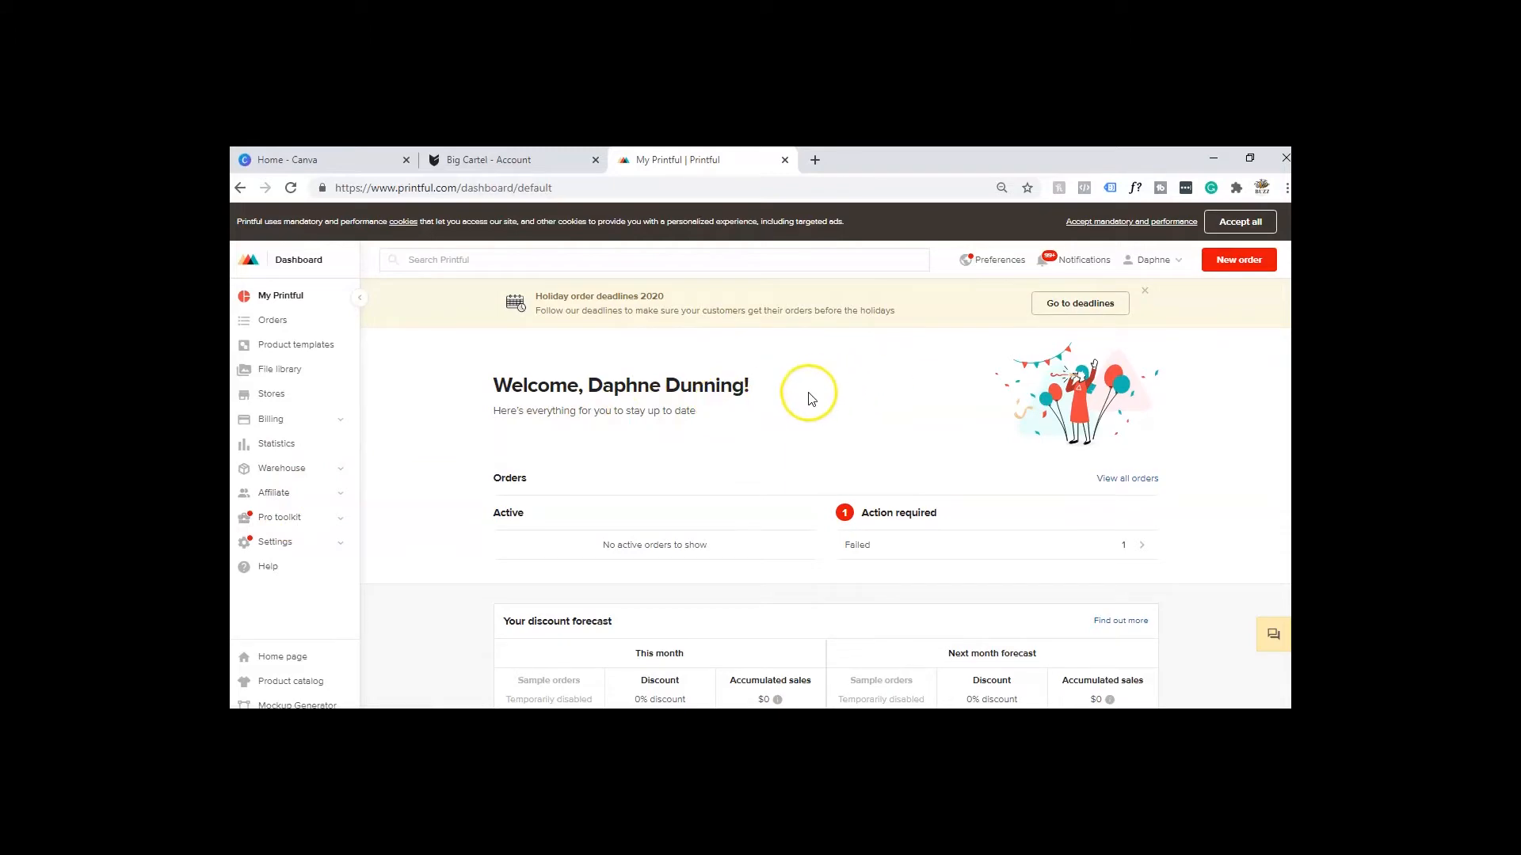
scroll(723, 416, down, 5)
scroll(727, 423, down, 10)
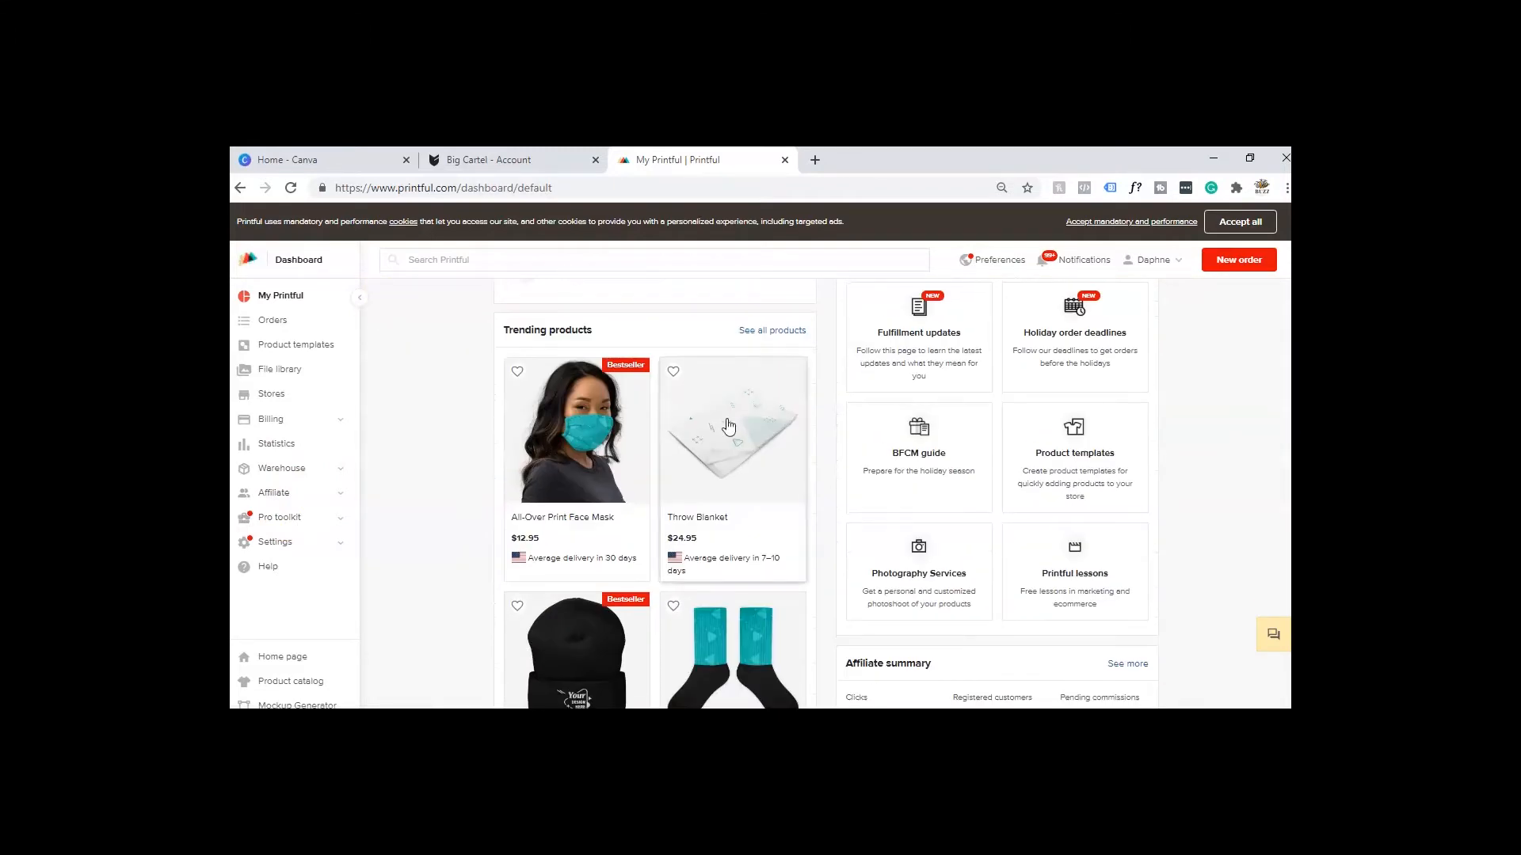
scroll(727, 426, down, 4)
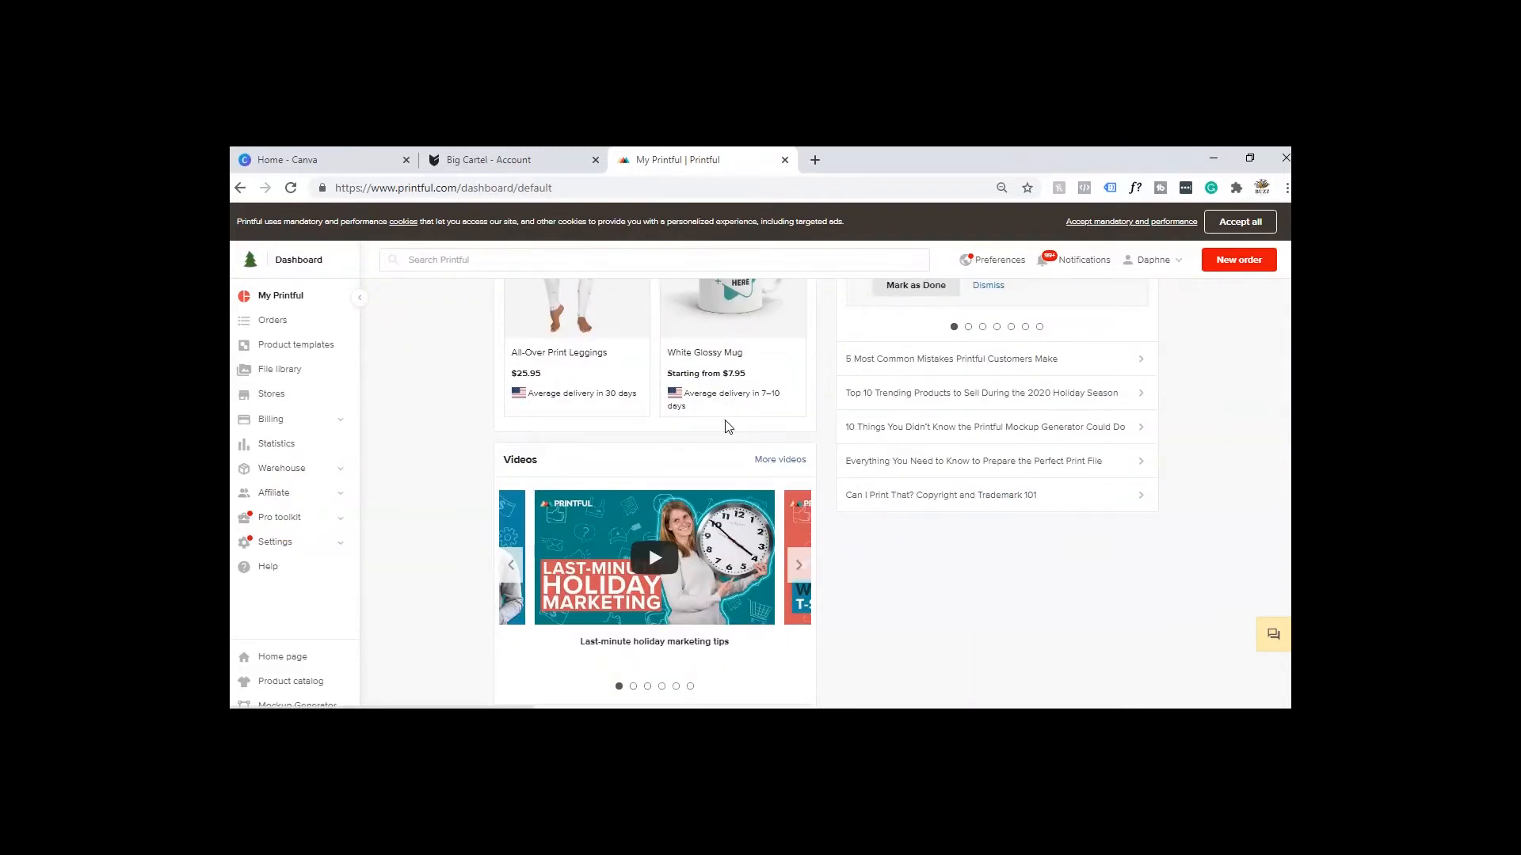
scroll(727, 425, up, 8)
scroll(728, 426, up, 11)
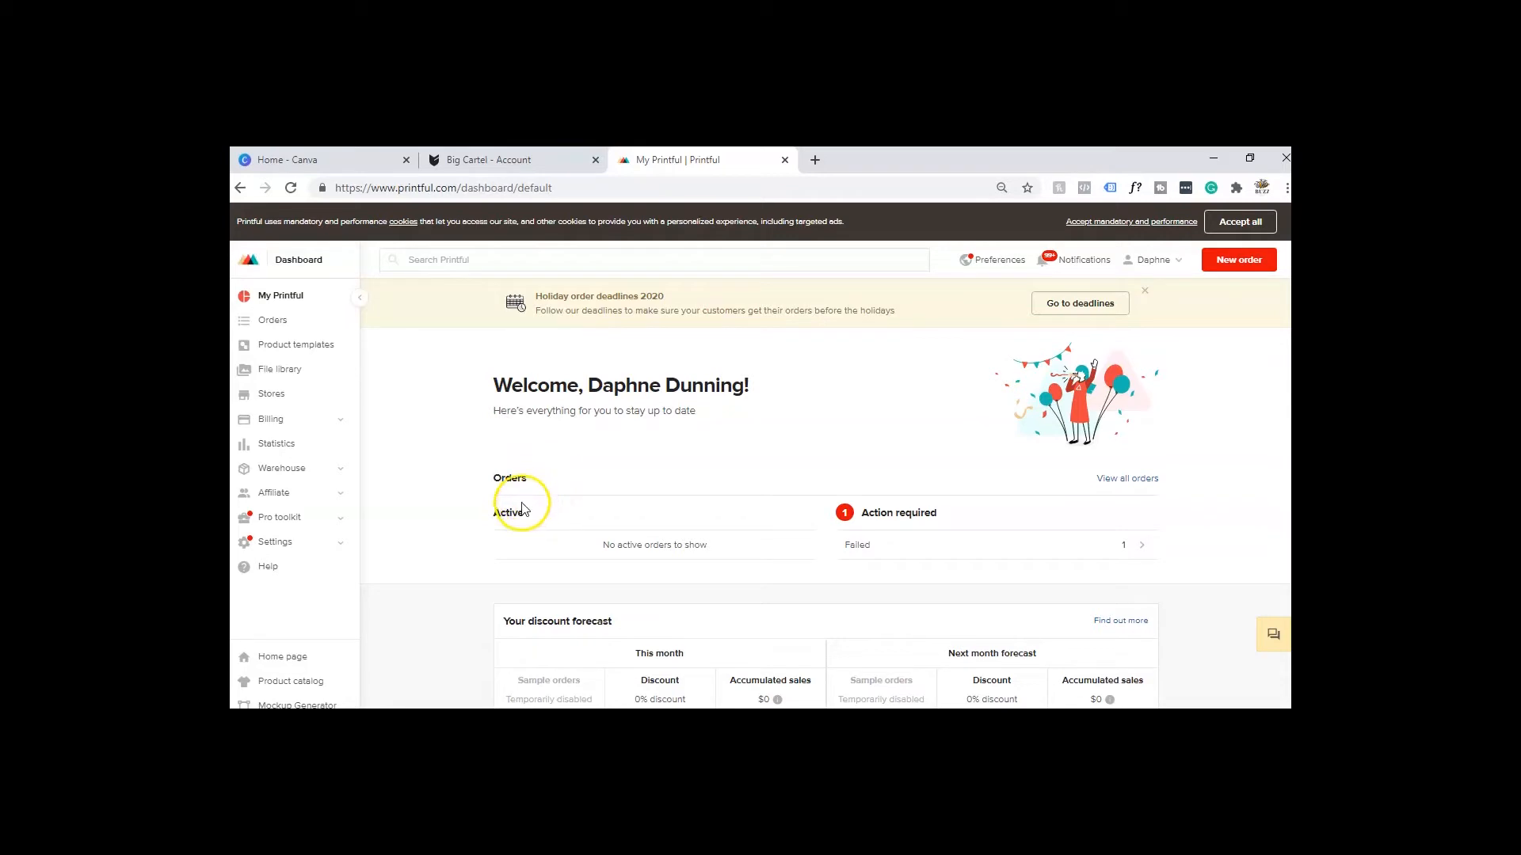
click(1177, 263)
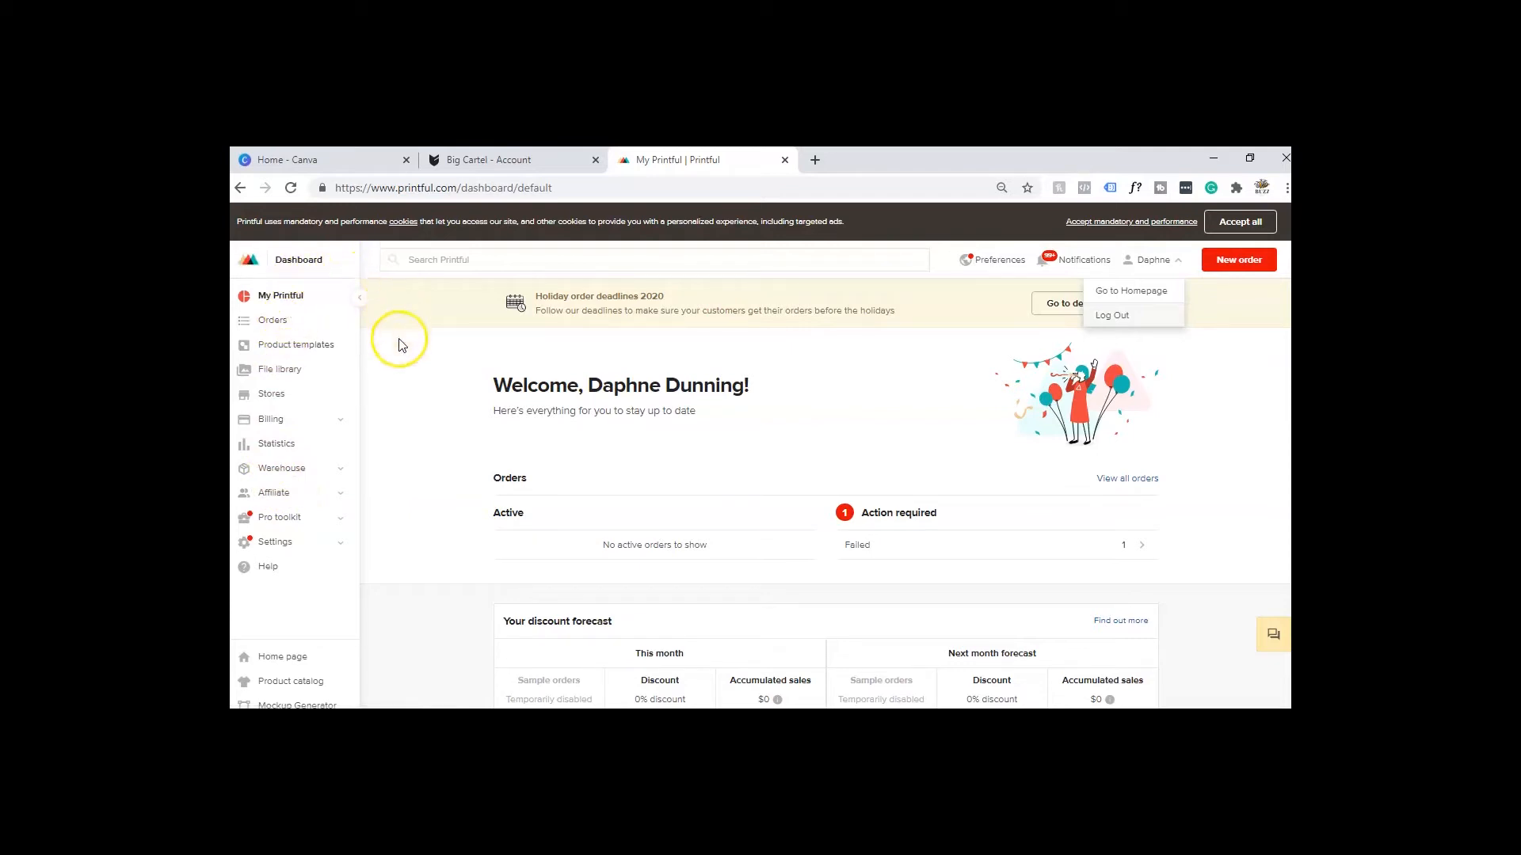
Step: Look through the connected stores and the store creation methods, and view the TeenTshirtZone store page
click(269, 396)
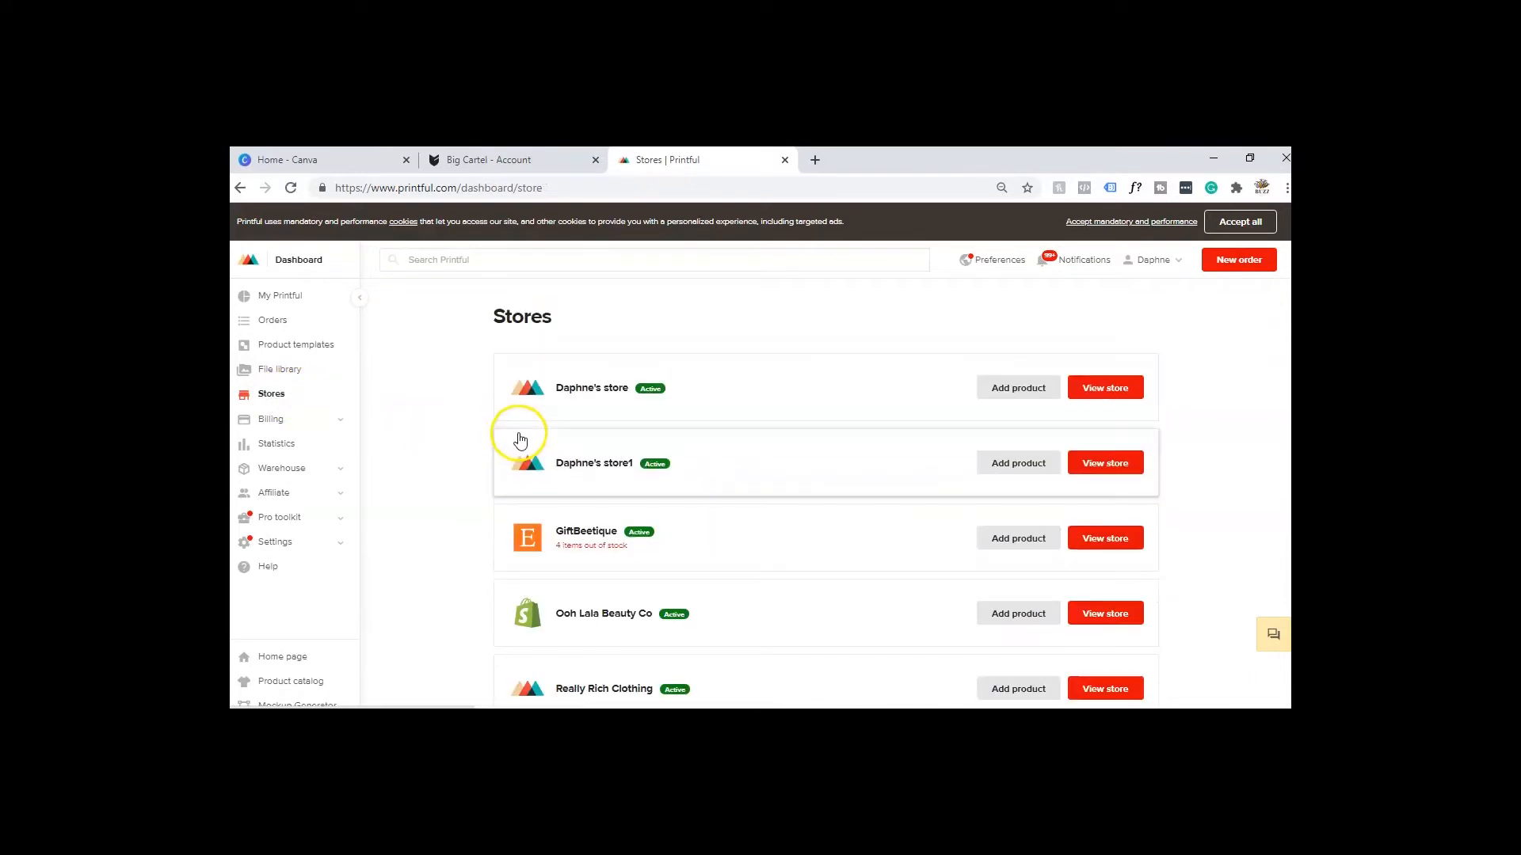
scroll(676, 472, down, 7)
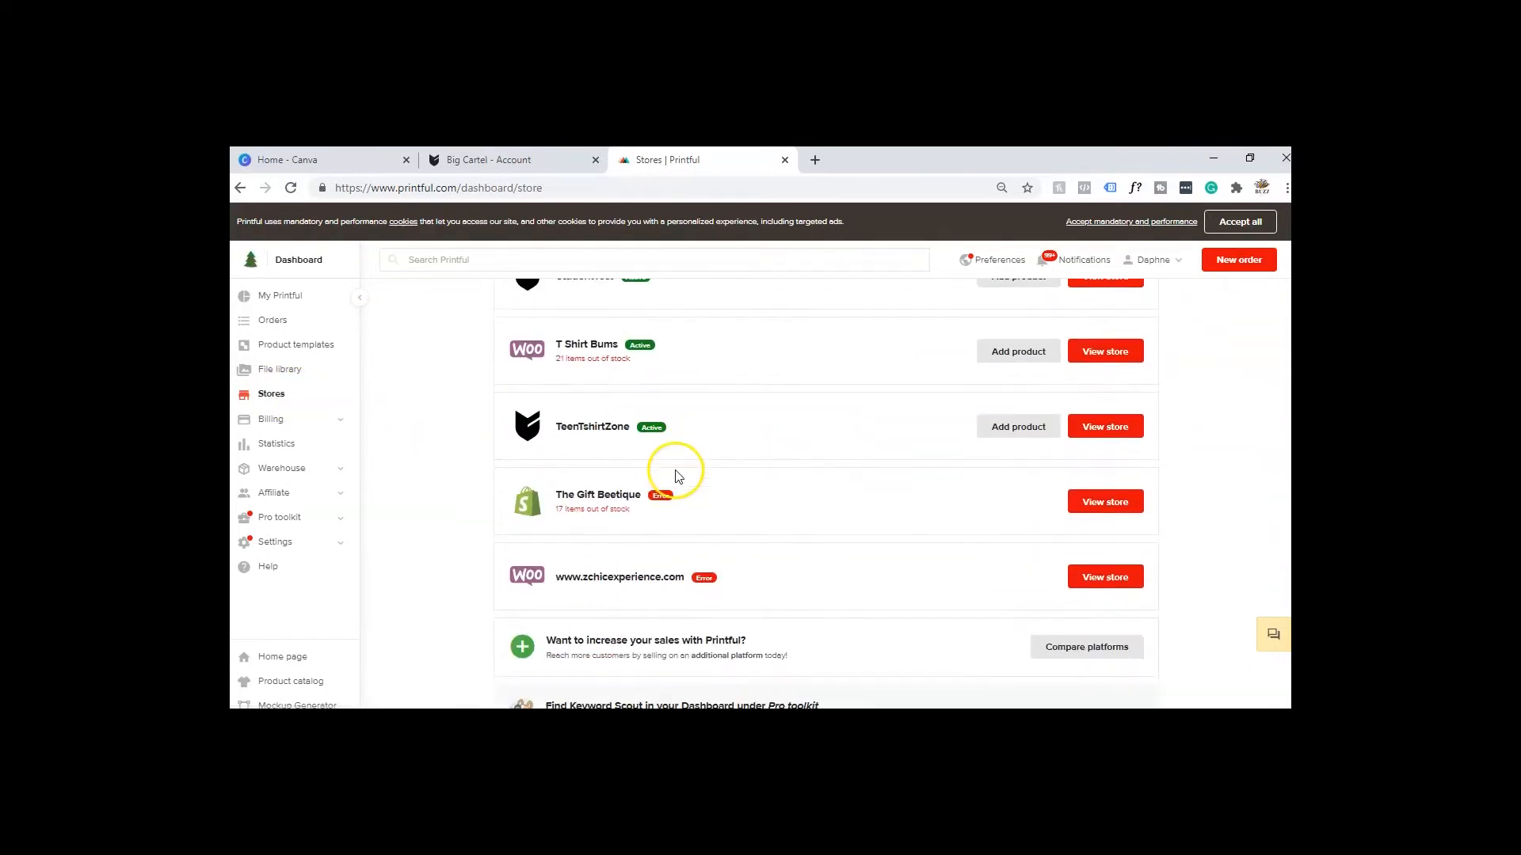
scroll(676, 475, down, 1)
scroll(676, 475, up, 1)
scroll(676, 476, down, 3)
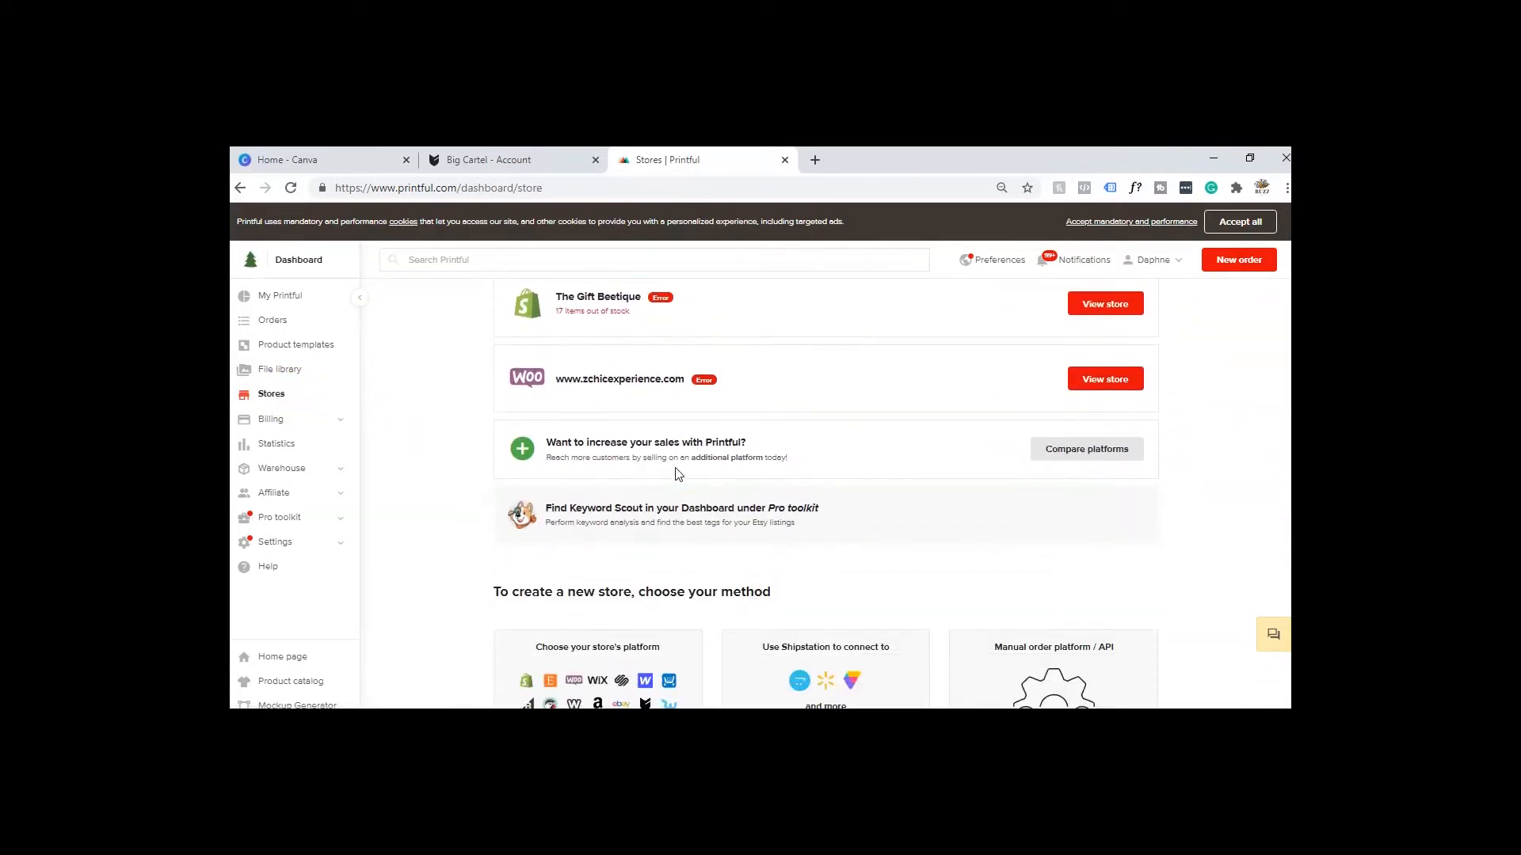
scroll(678, 473, down, 1)
scroll(676, 474, down, 2)
scroll(677, 474, up, 5)
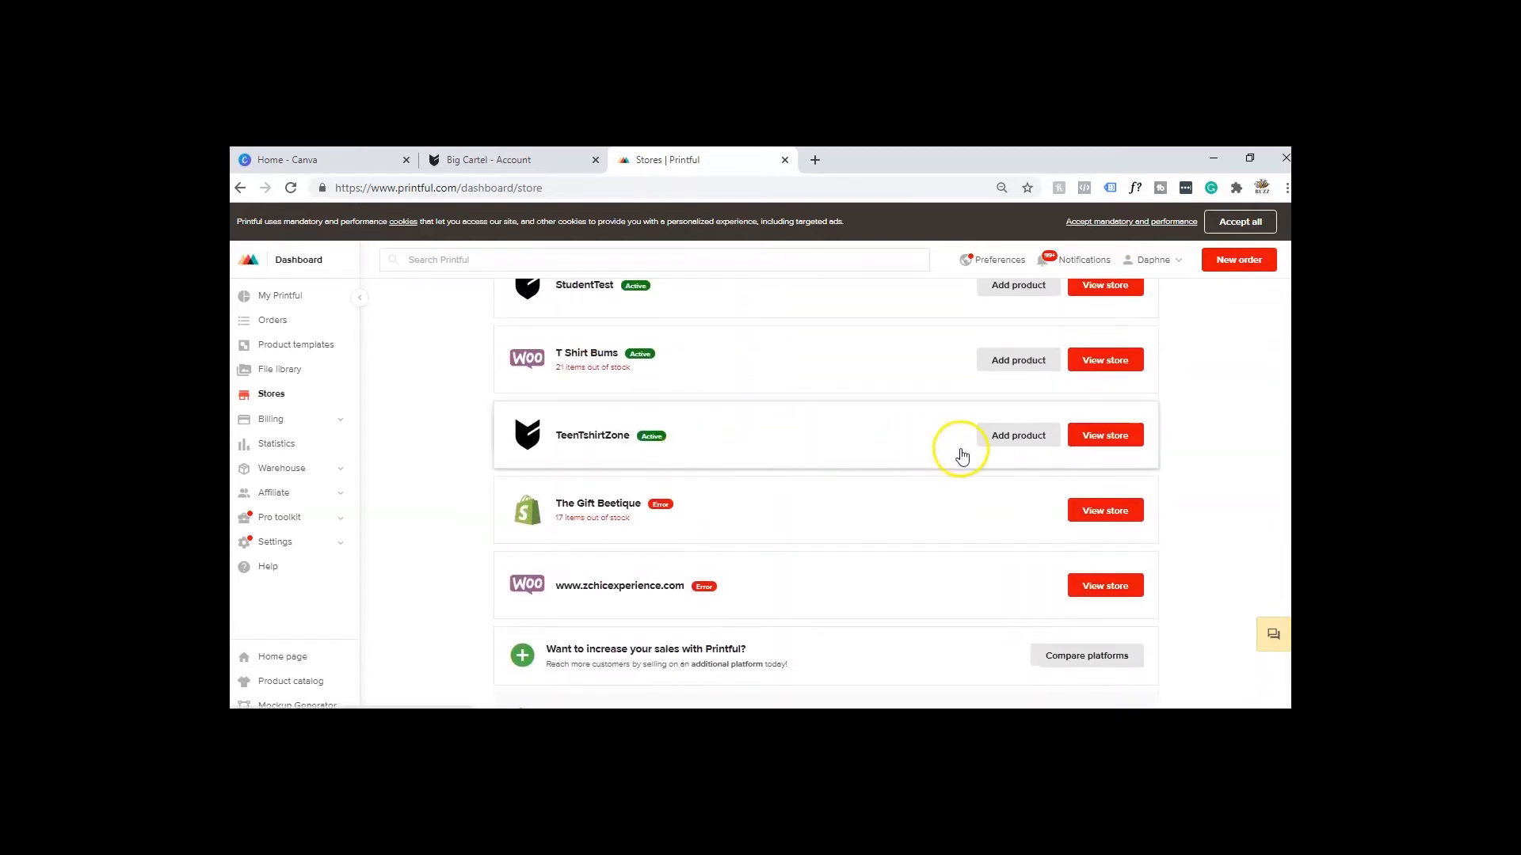
click(650, 425)
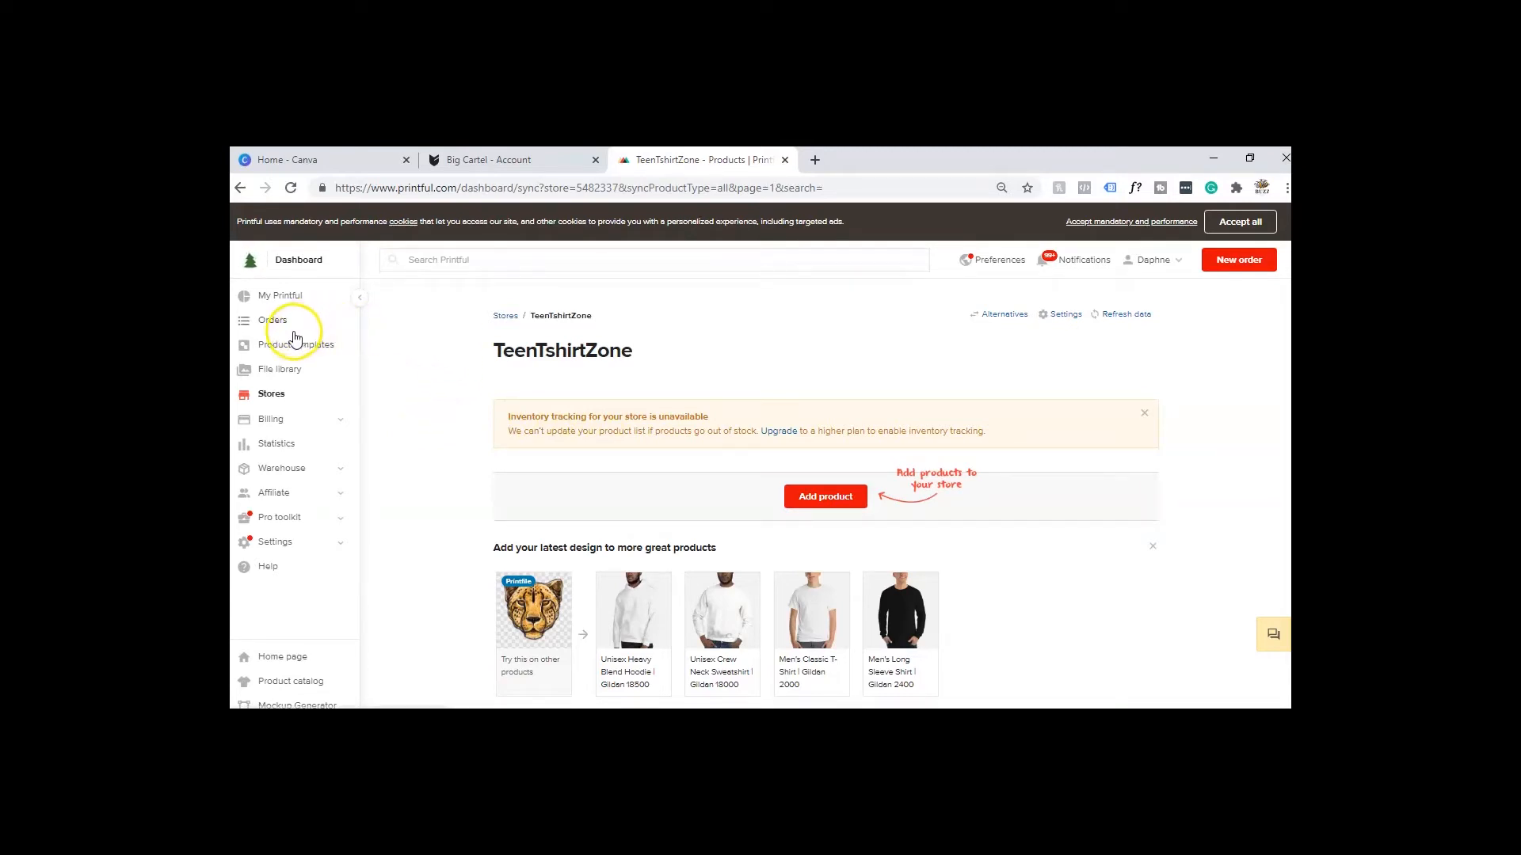
scroll(539, 404, down, 2)
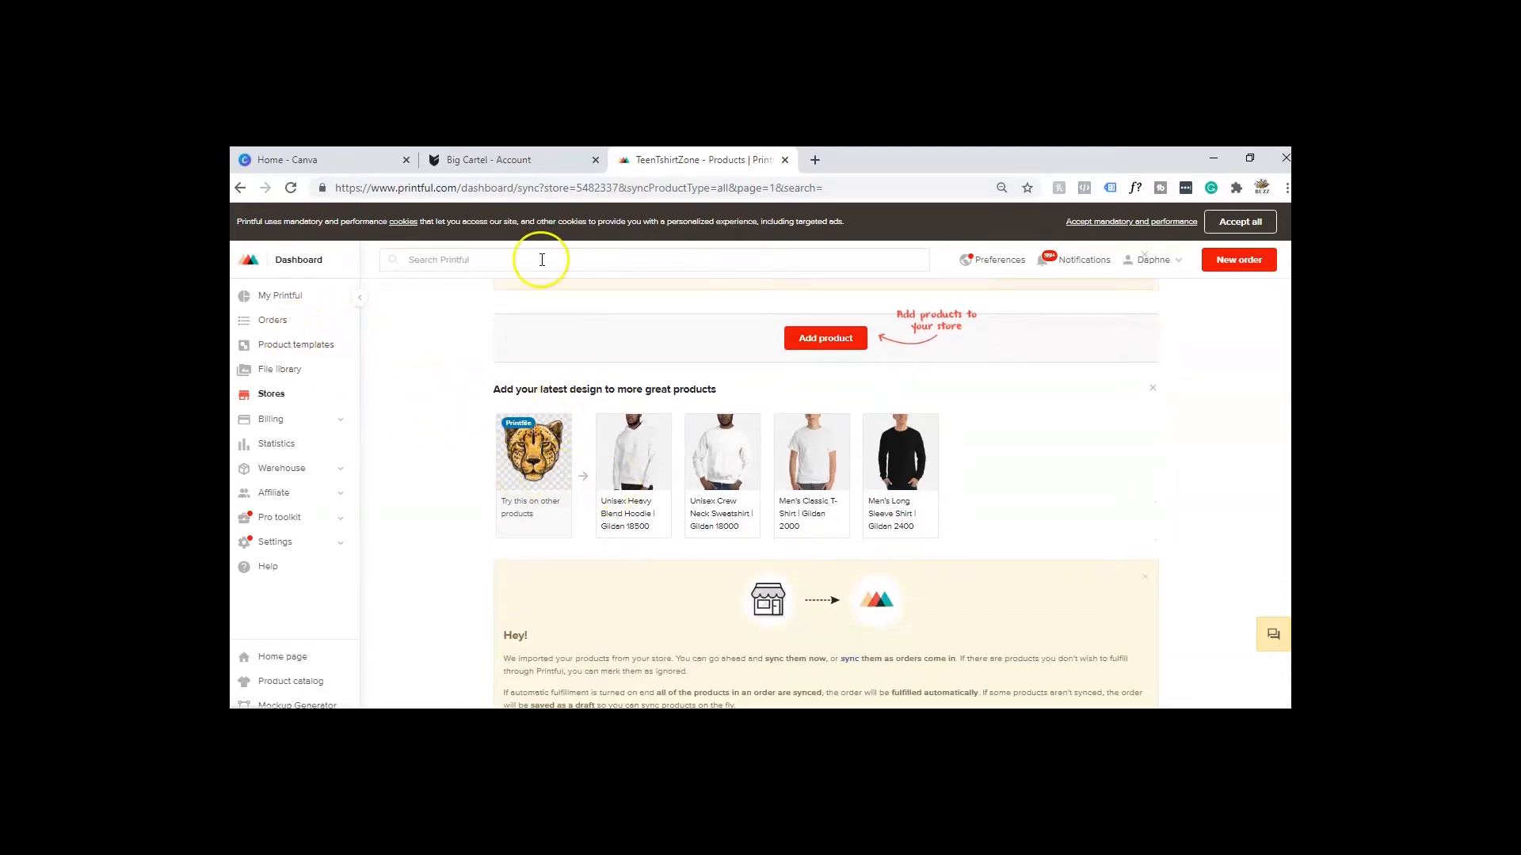
Step: Switch to Big Cartel, visit the live teentshirtzone.bigcartel.com storefront and view the BEAST T-shirt product page
click(515, 163)
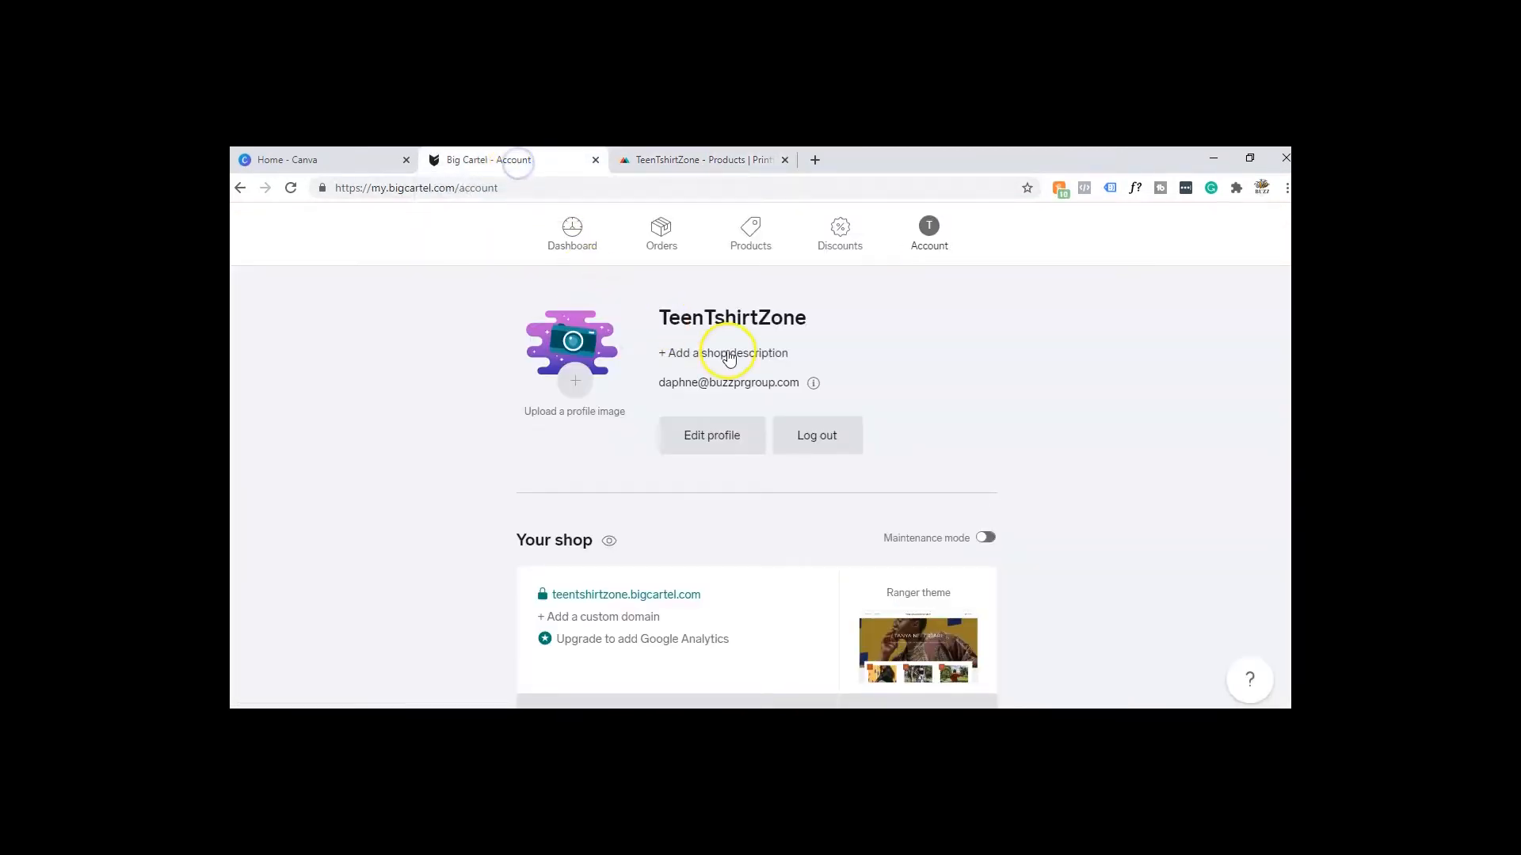
scroll(733, 357, down, 3)
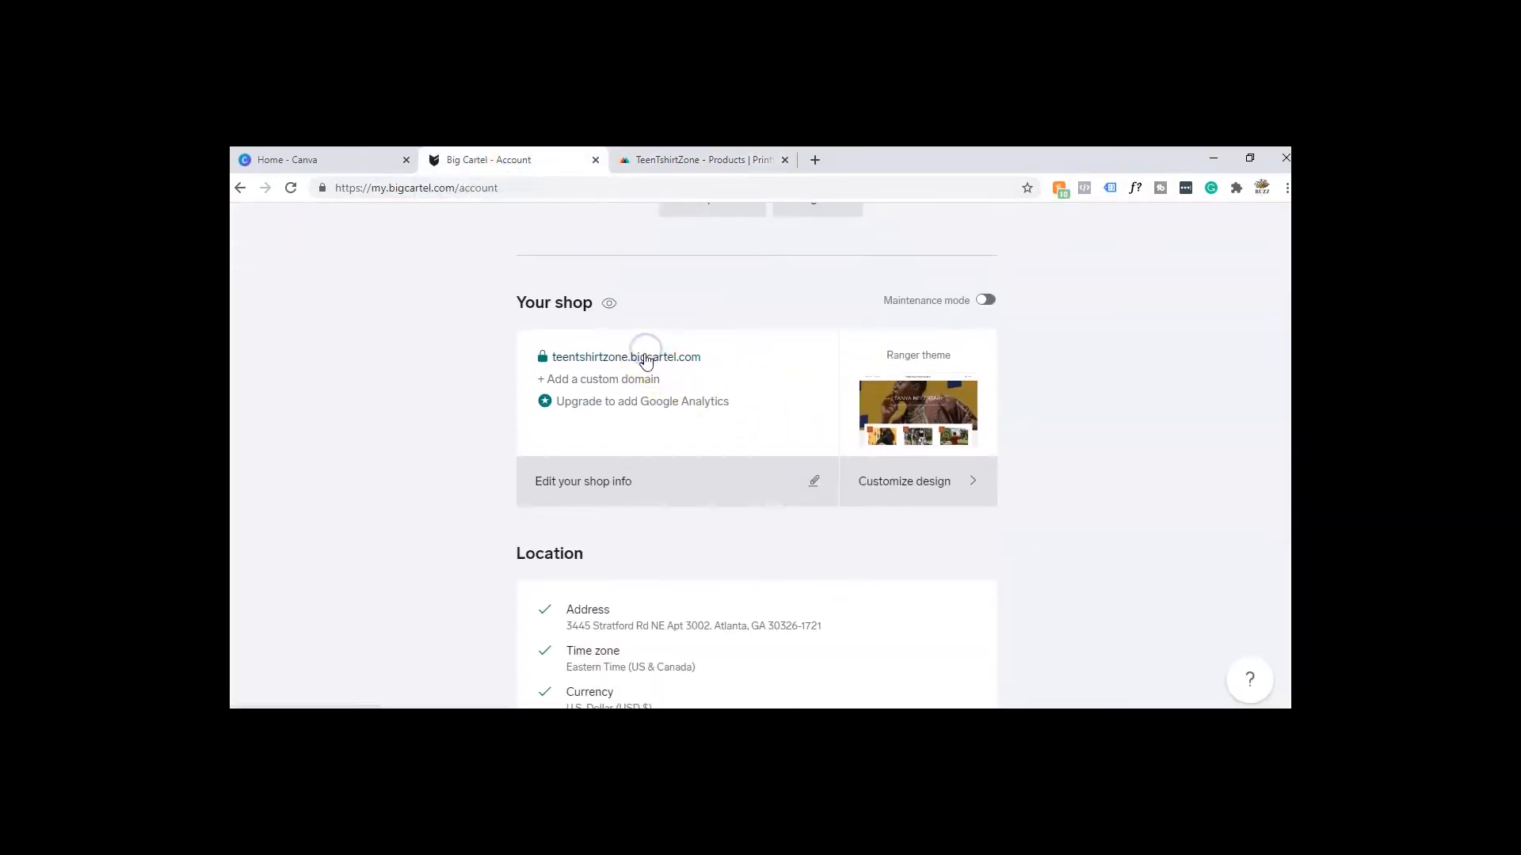
click(645, 359)
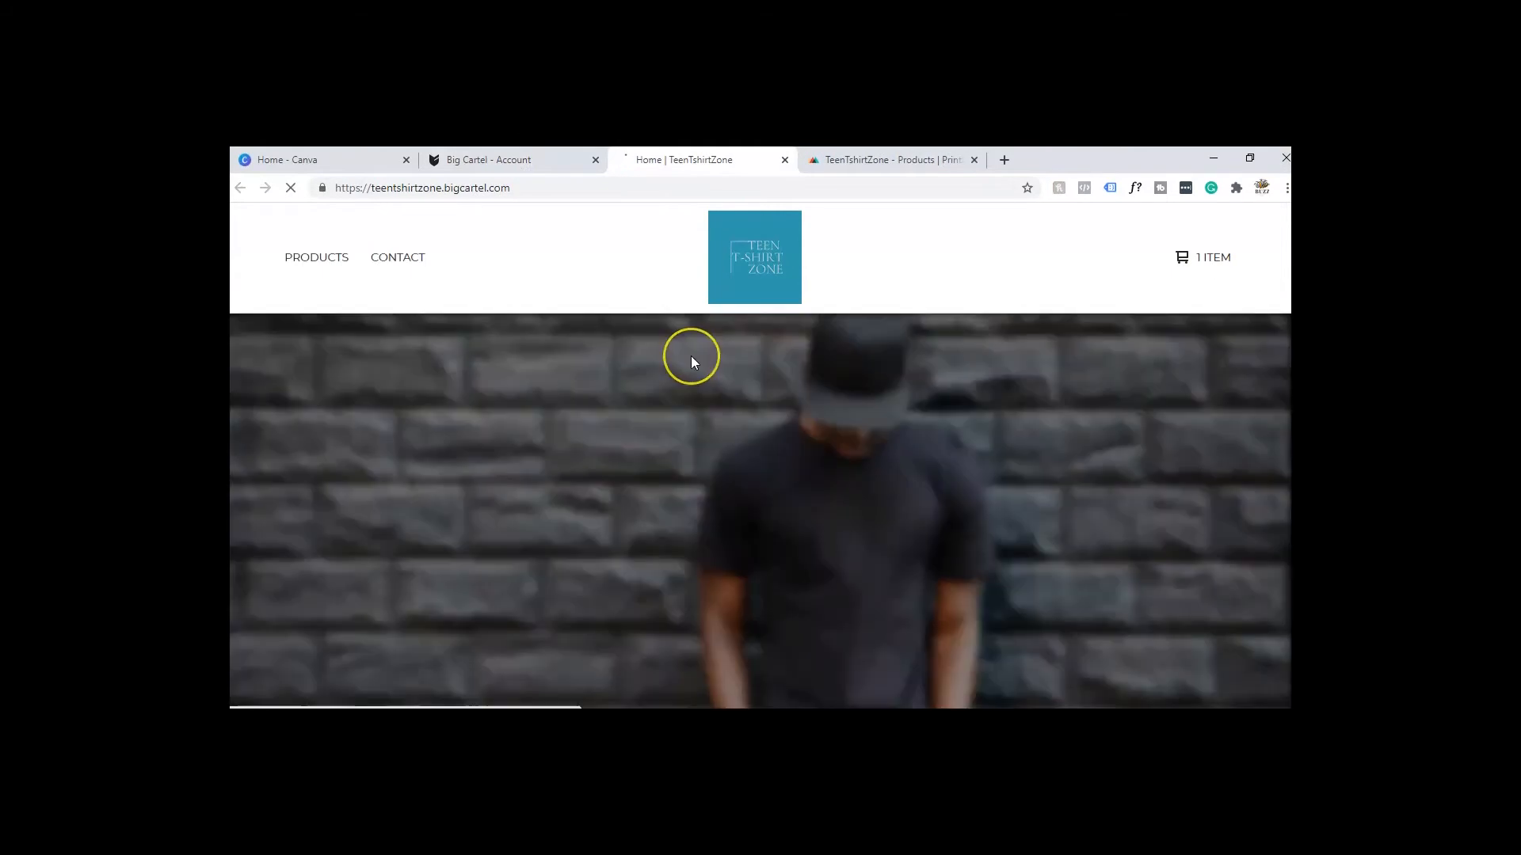
scroll(690, 362, down, 3)
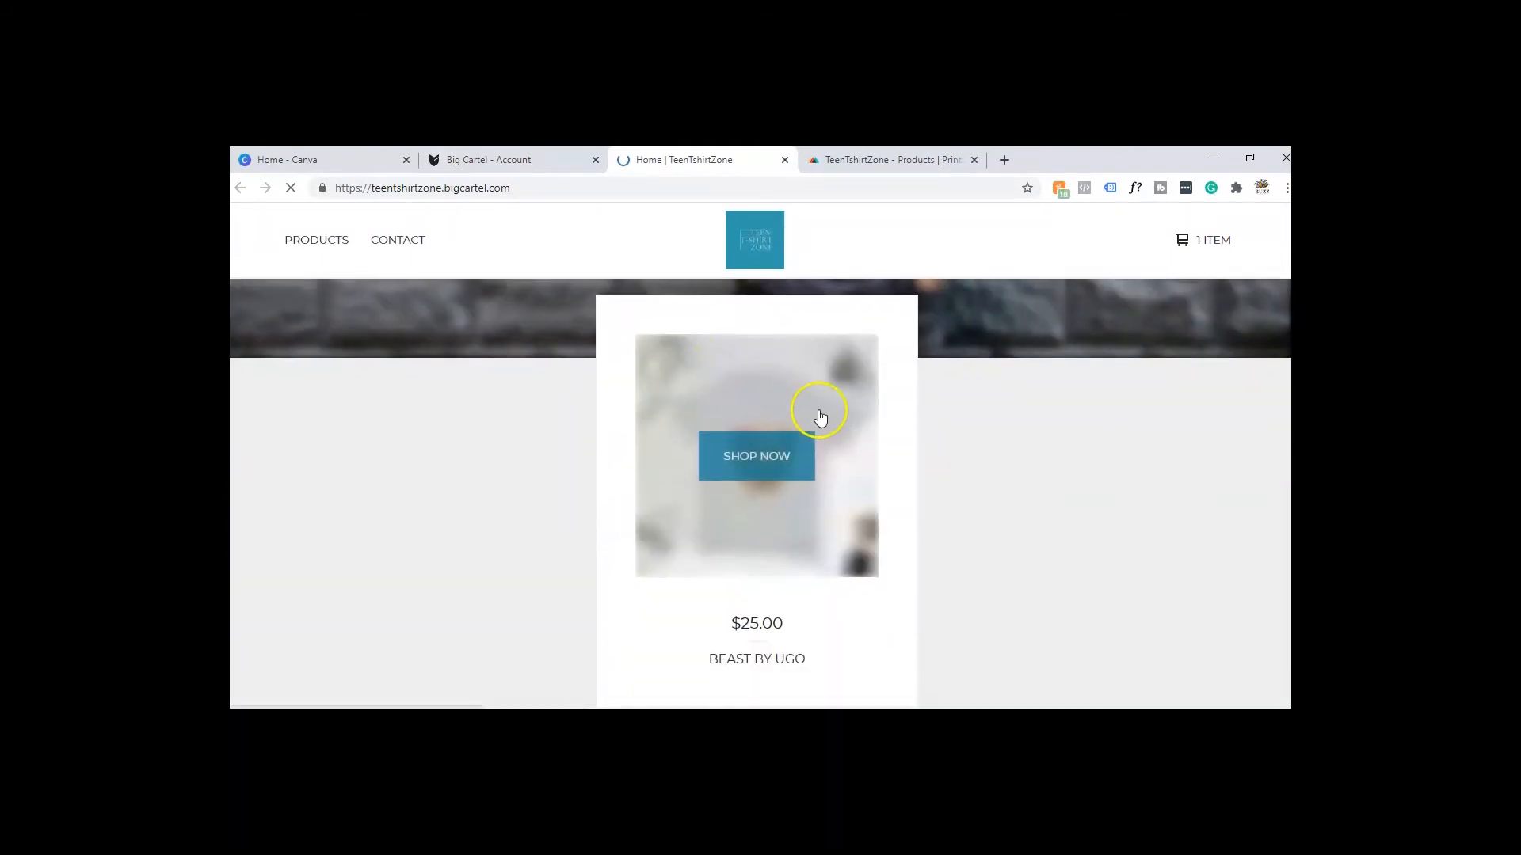
click(752, 453)
scroll(756, 415, down, 3)
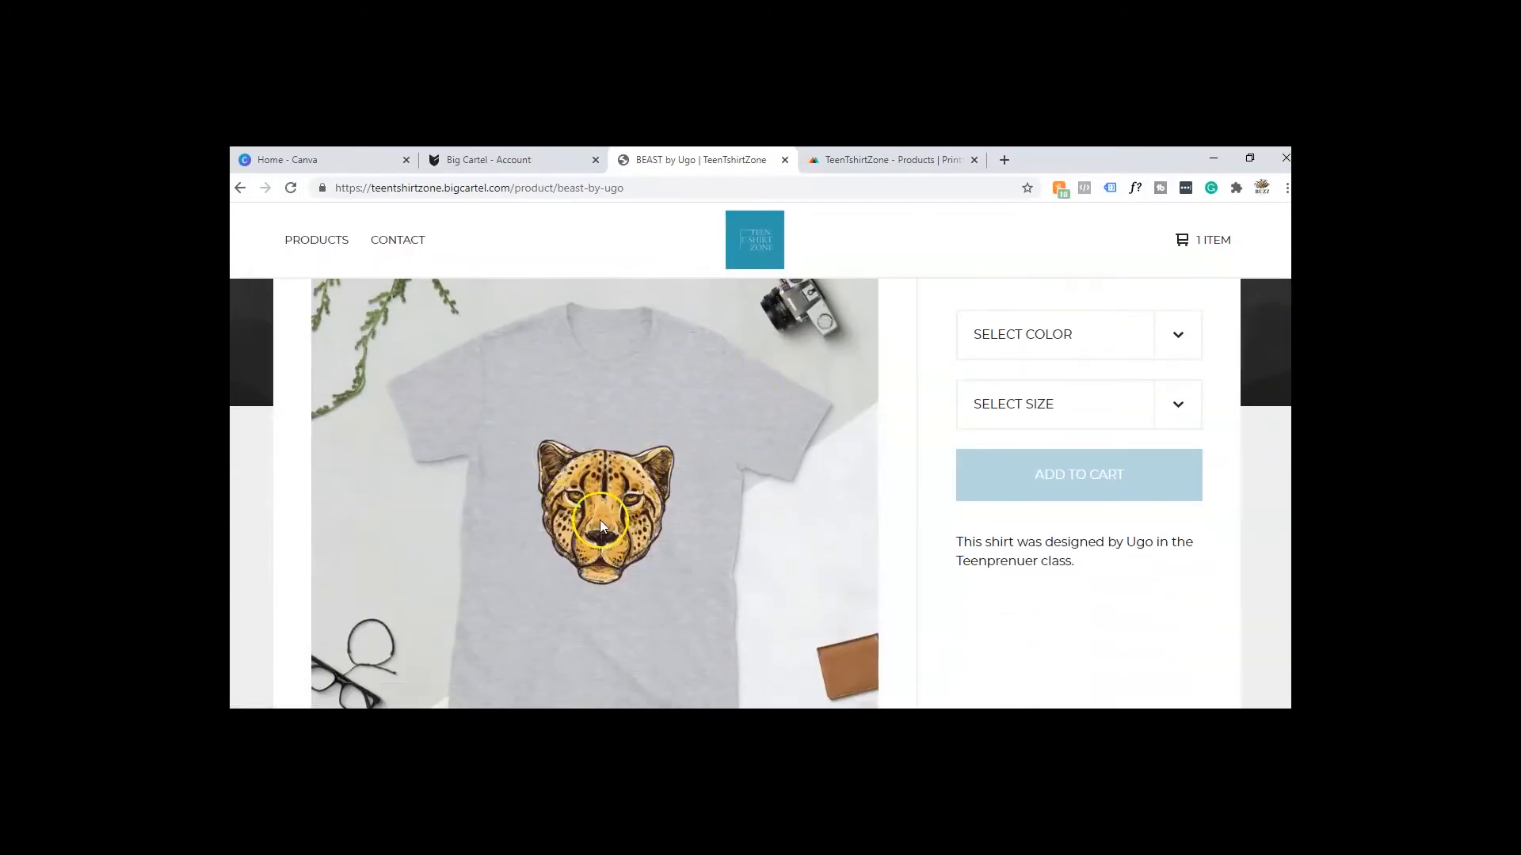
Step: Return to Printful and examine the TeenTshirtZone store's suggested products and its synced BEAST T-shirt
click(858, 166)
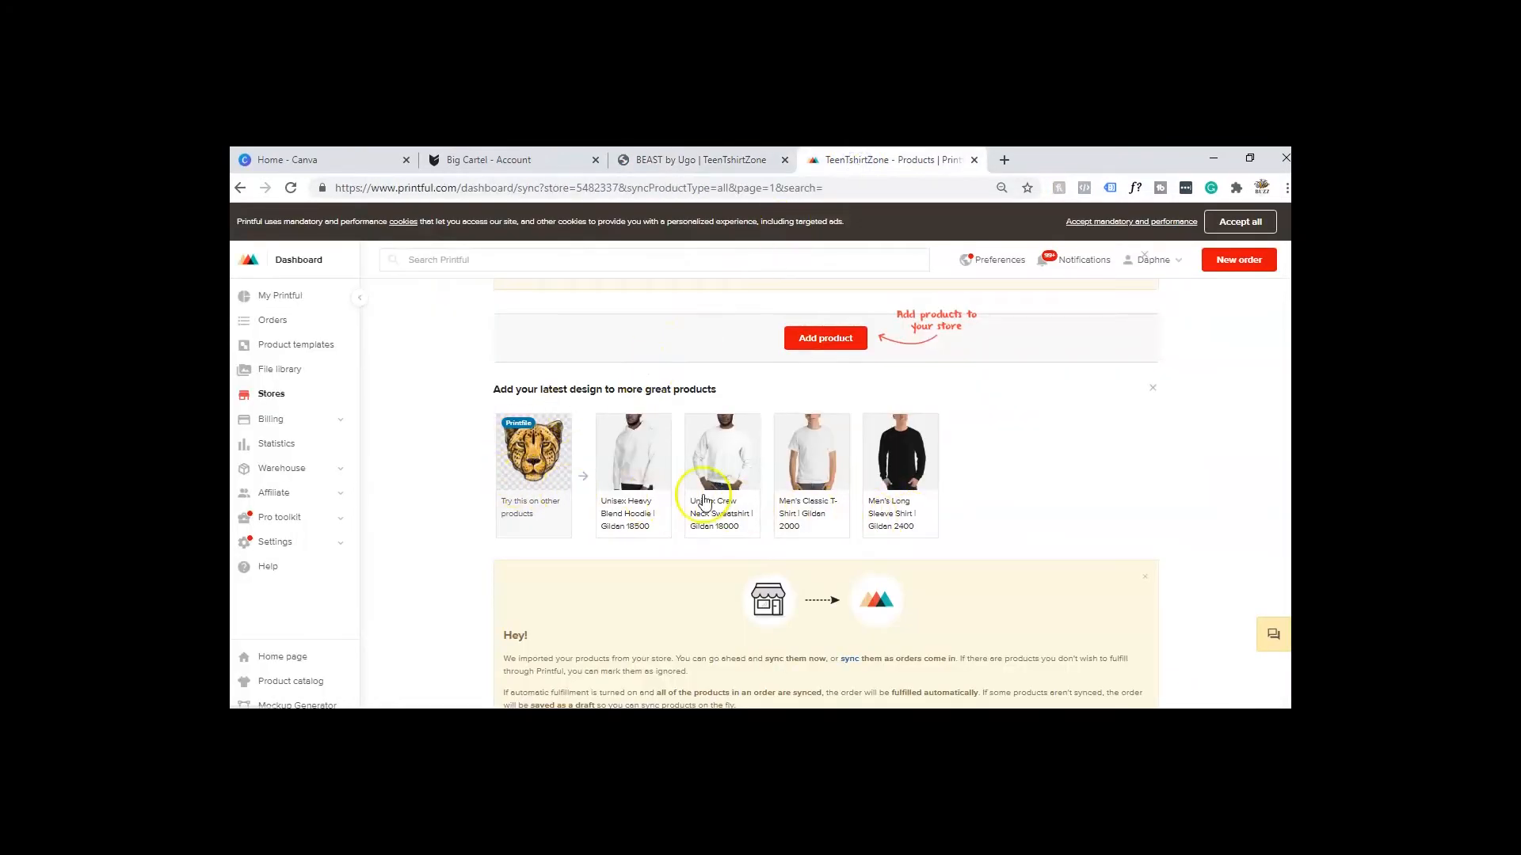
scroll(692, 466, up, 2)
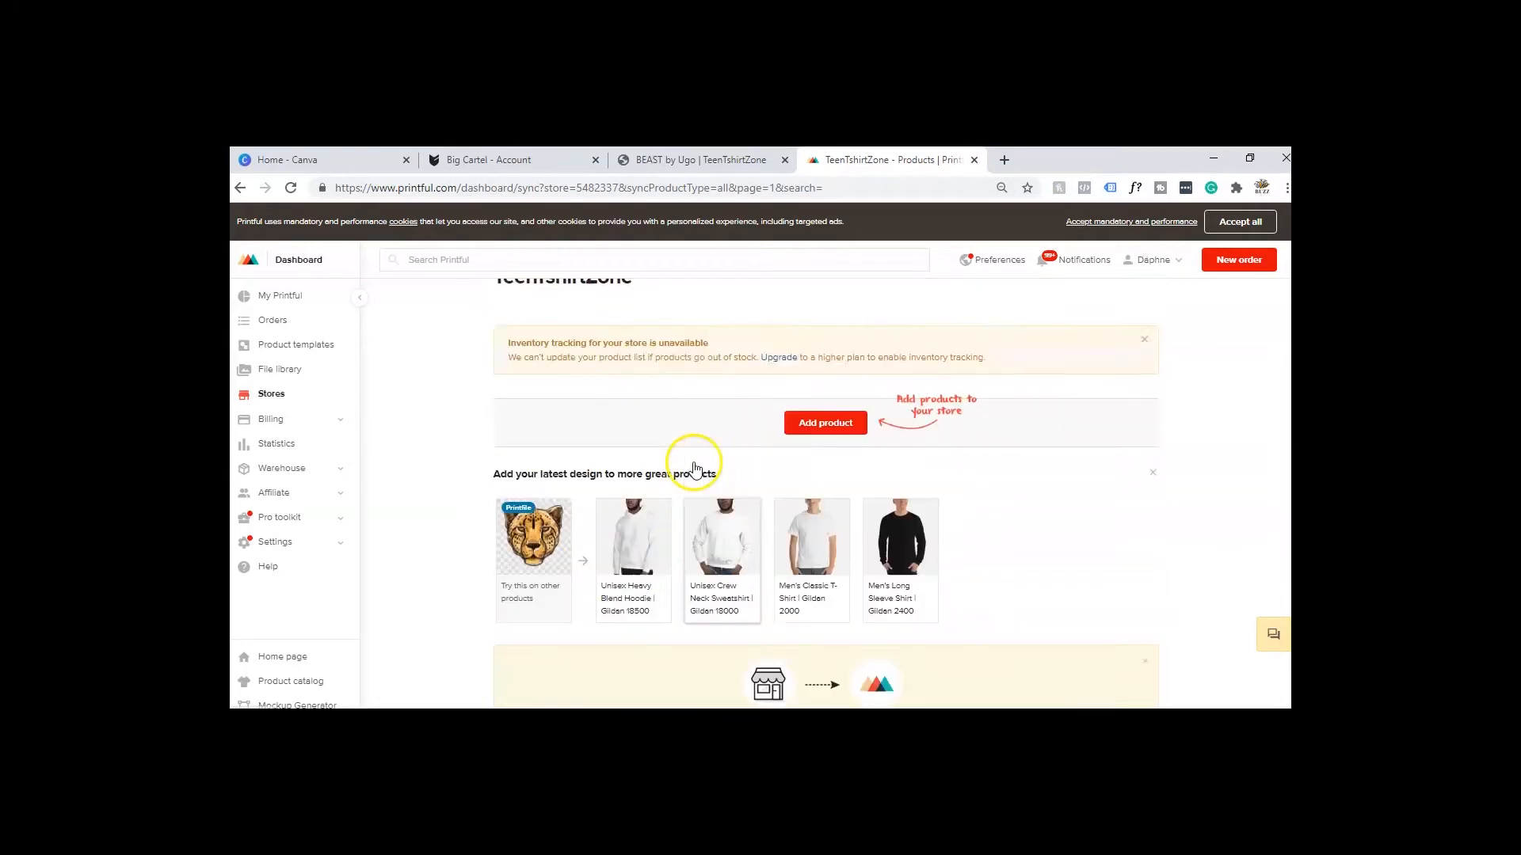
scroll(694, 466, down, 6)
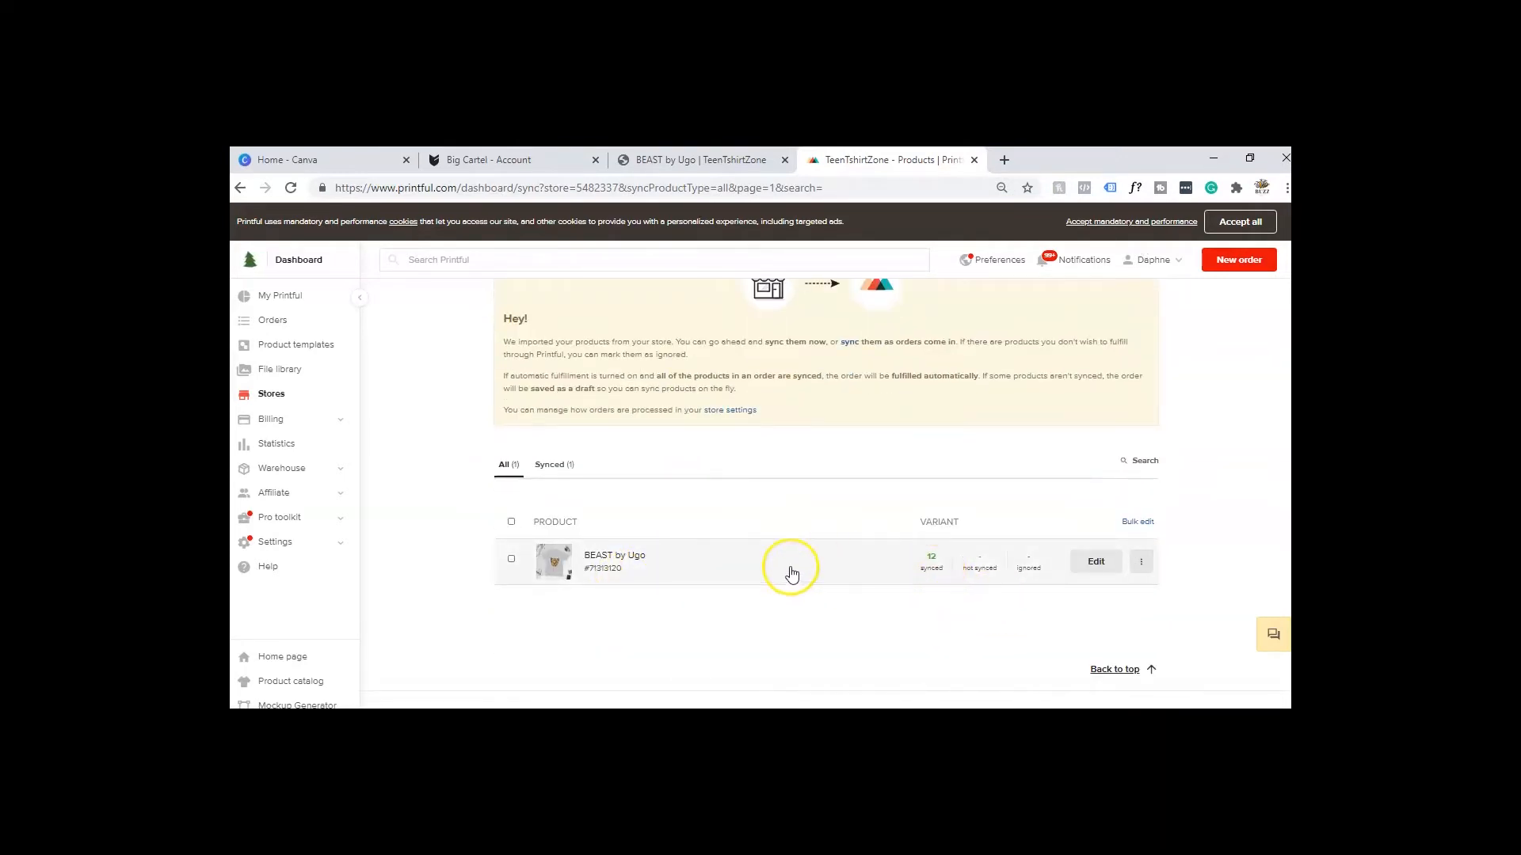
scroll(689, 537, up, 1)
scroll(695, 536, up, 6)
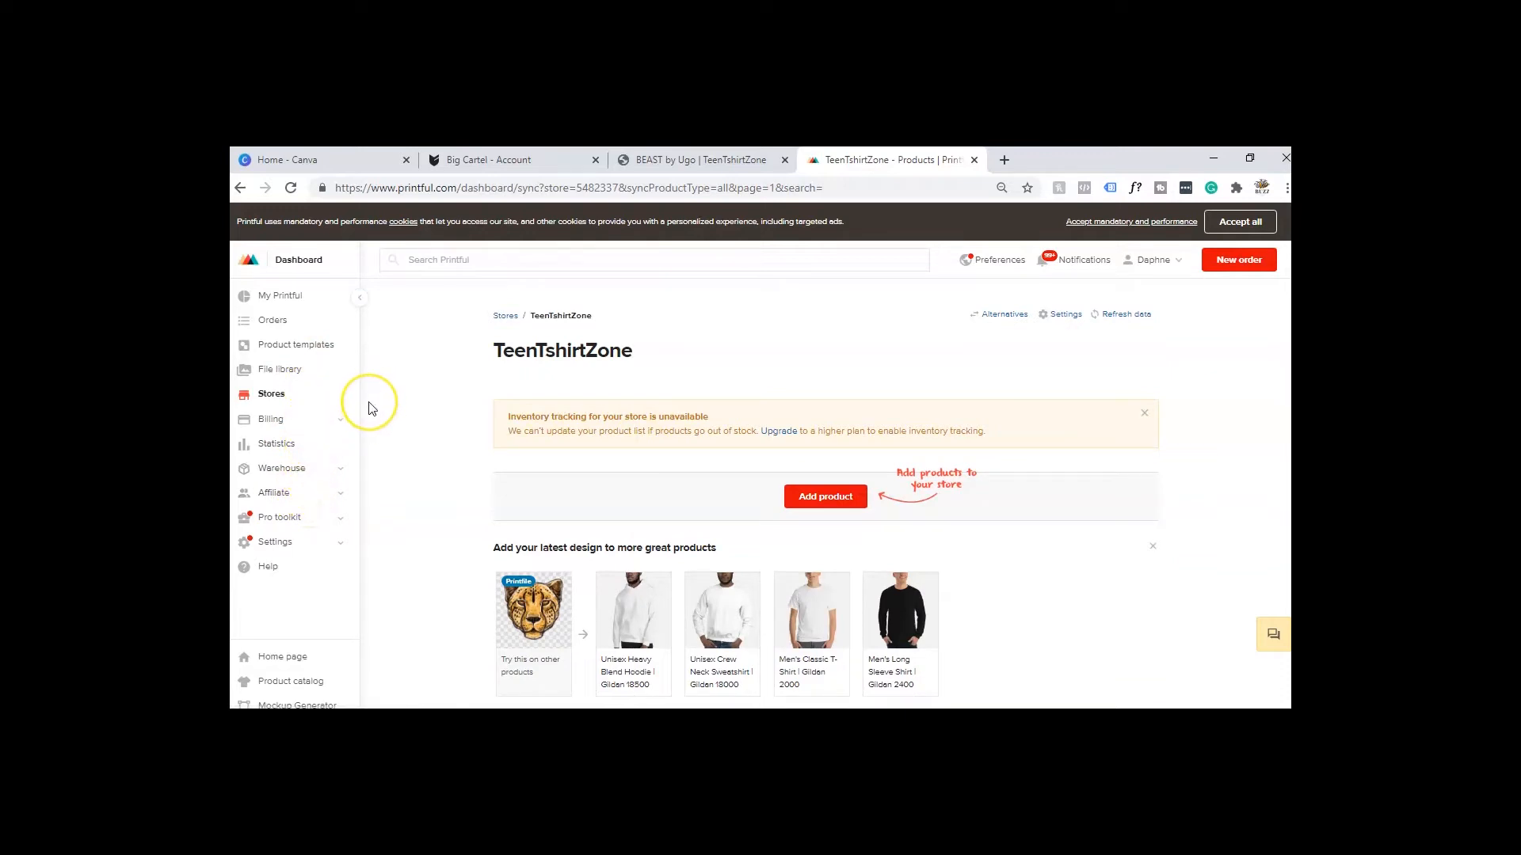
scroll(371, 401, down, 4)
scroll(371, 408, down, 1)
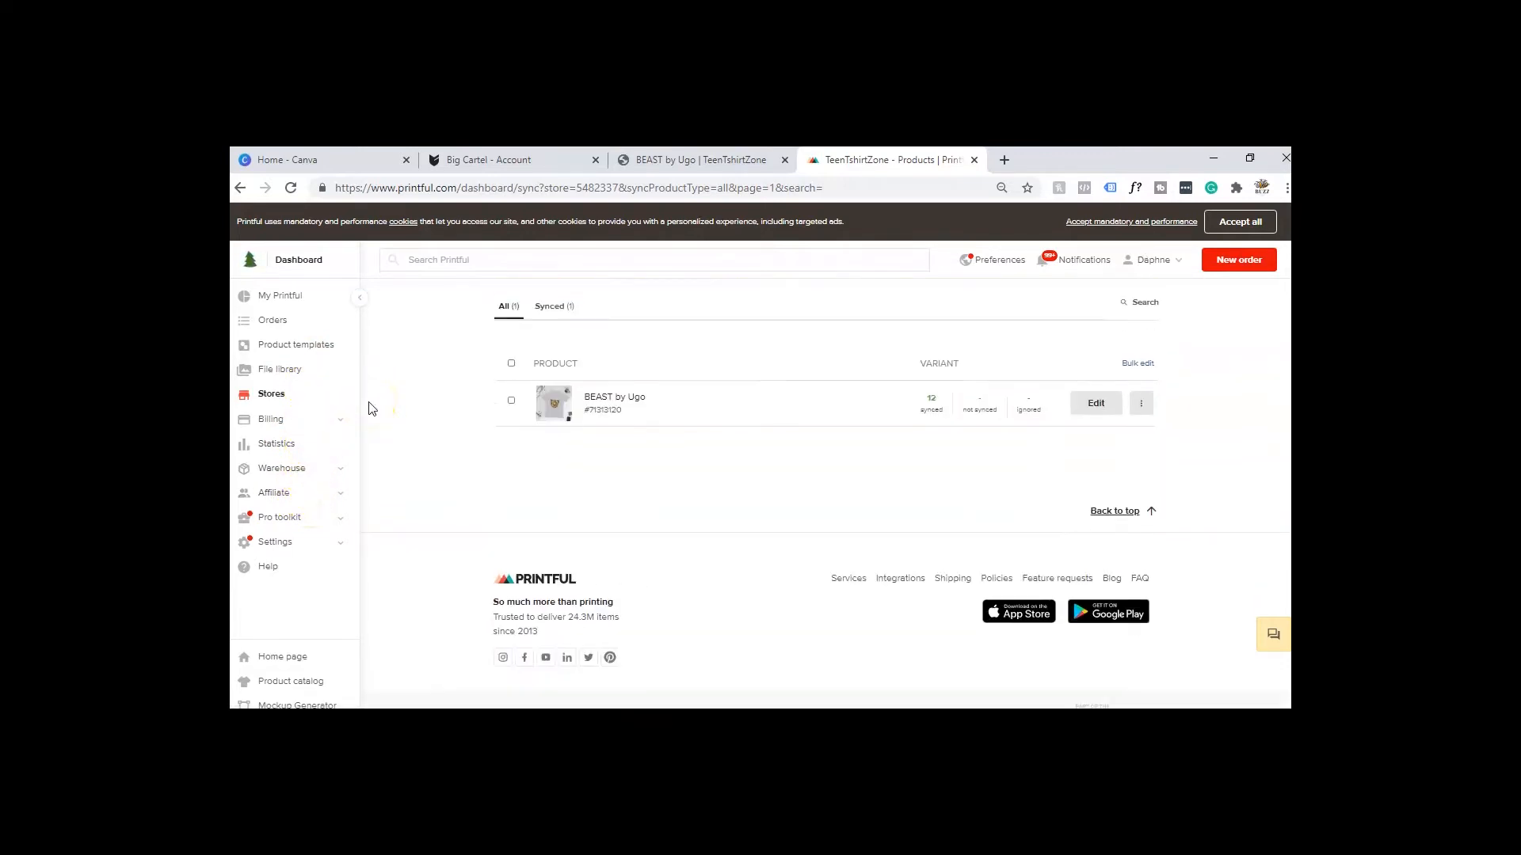
scroll(372, 409, up, 2)
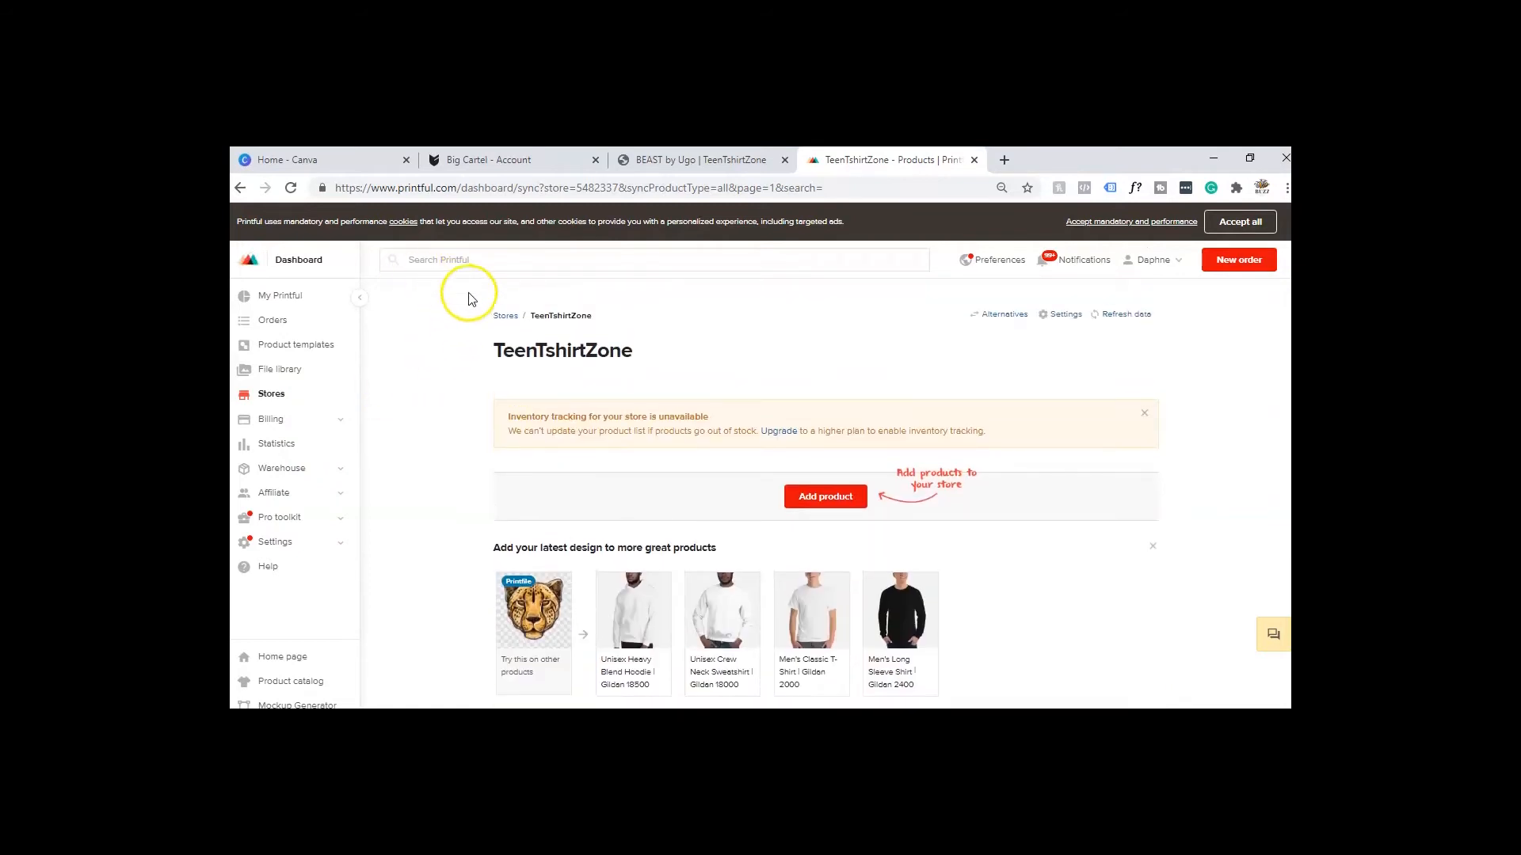
Step: Go back to the full list of stores and examine the methods offered for creating a new store
click(504, 316)
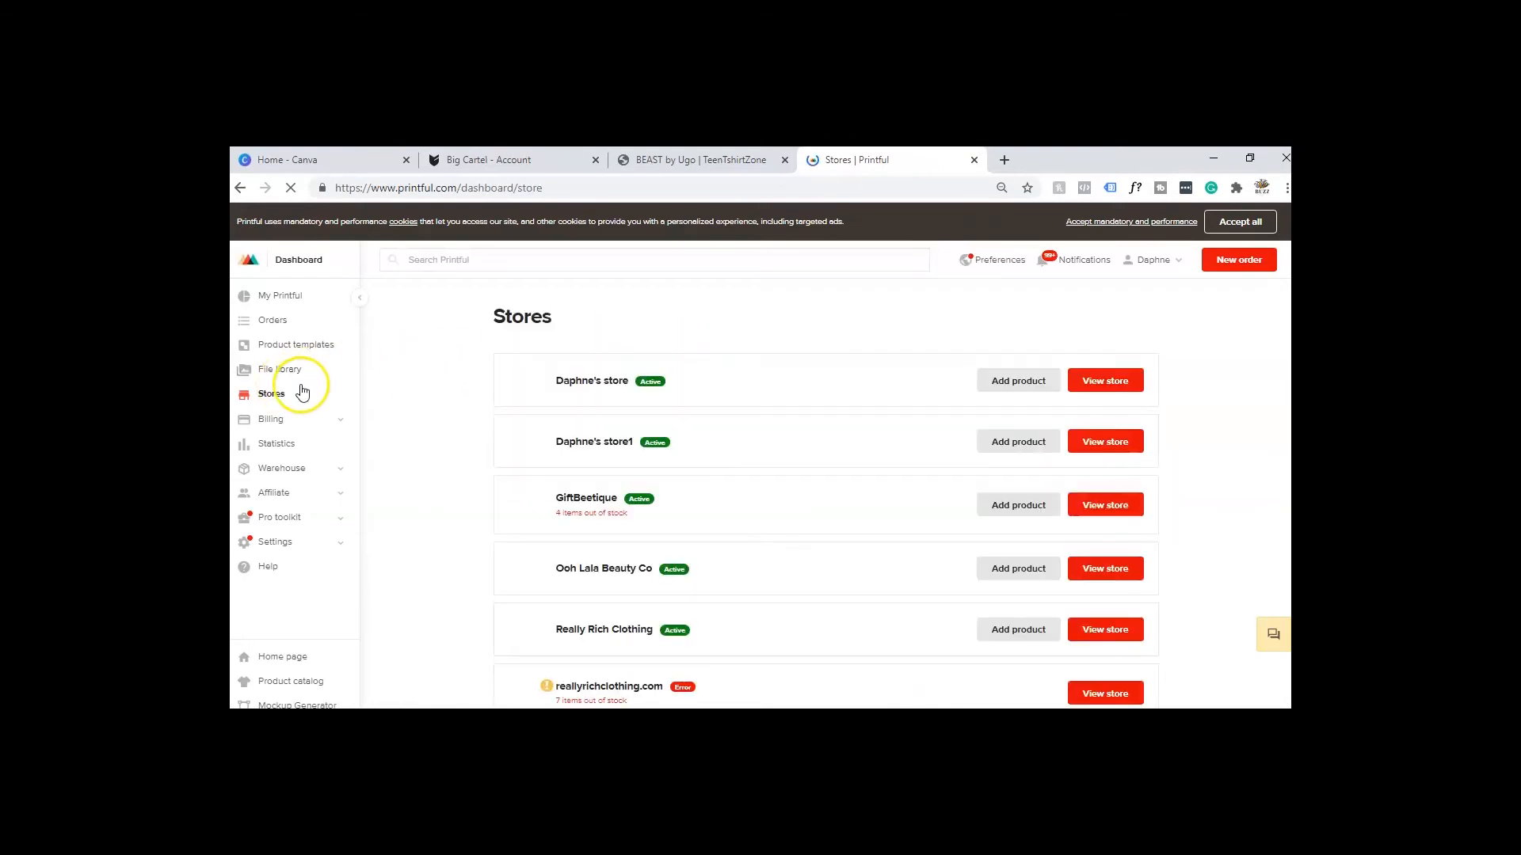
scroll(669, 407, down, 3)
scroll(672, 409, down, 10)
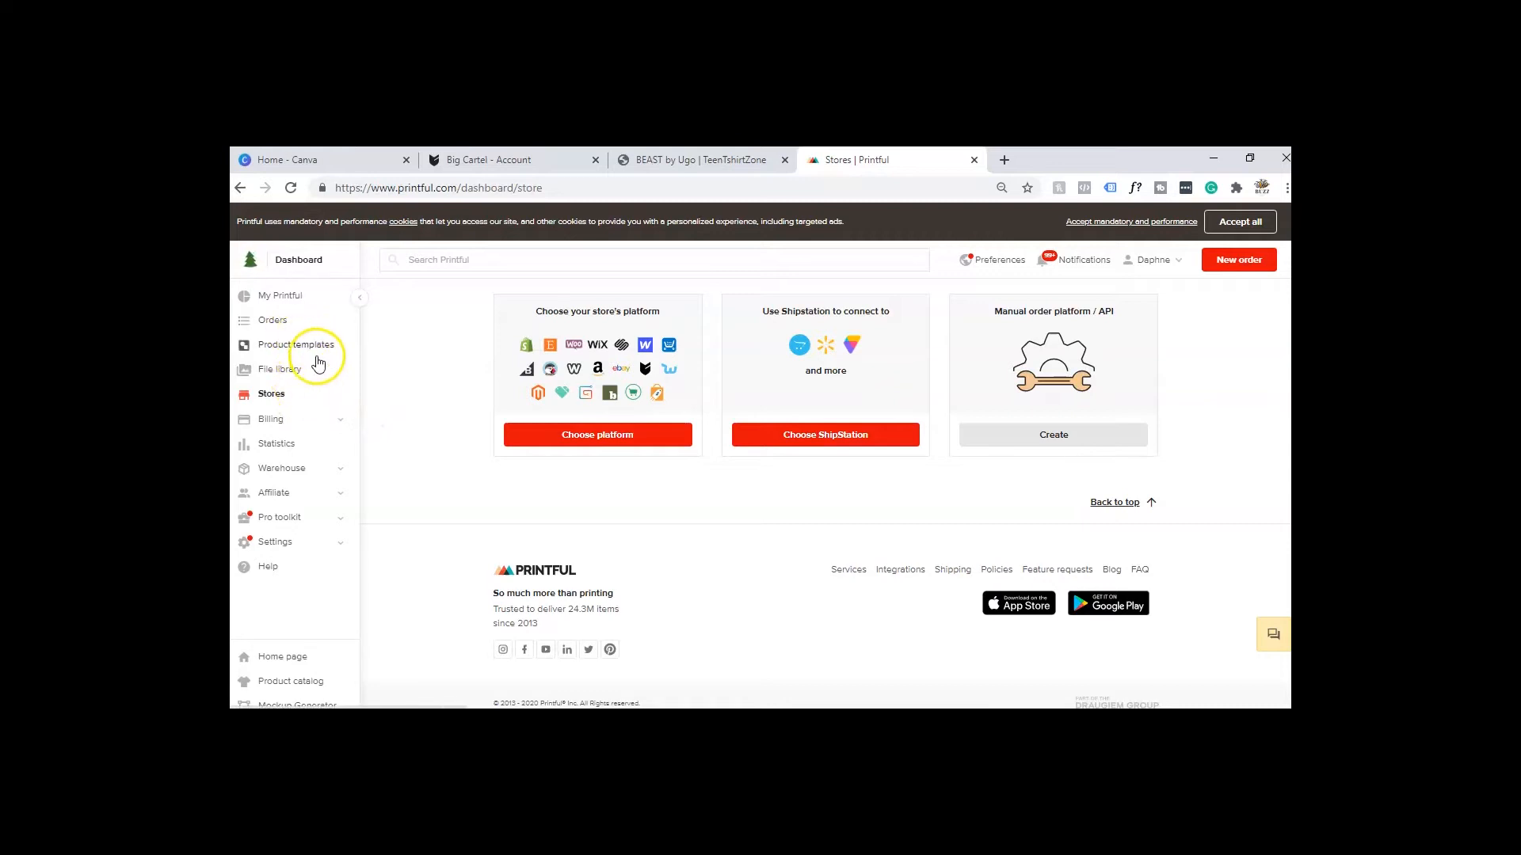
Step: Open the TeenTshirtZone store and start adding a new product to it
scroll(555, 404, up, 7)
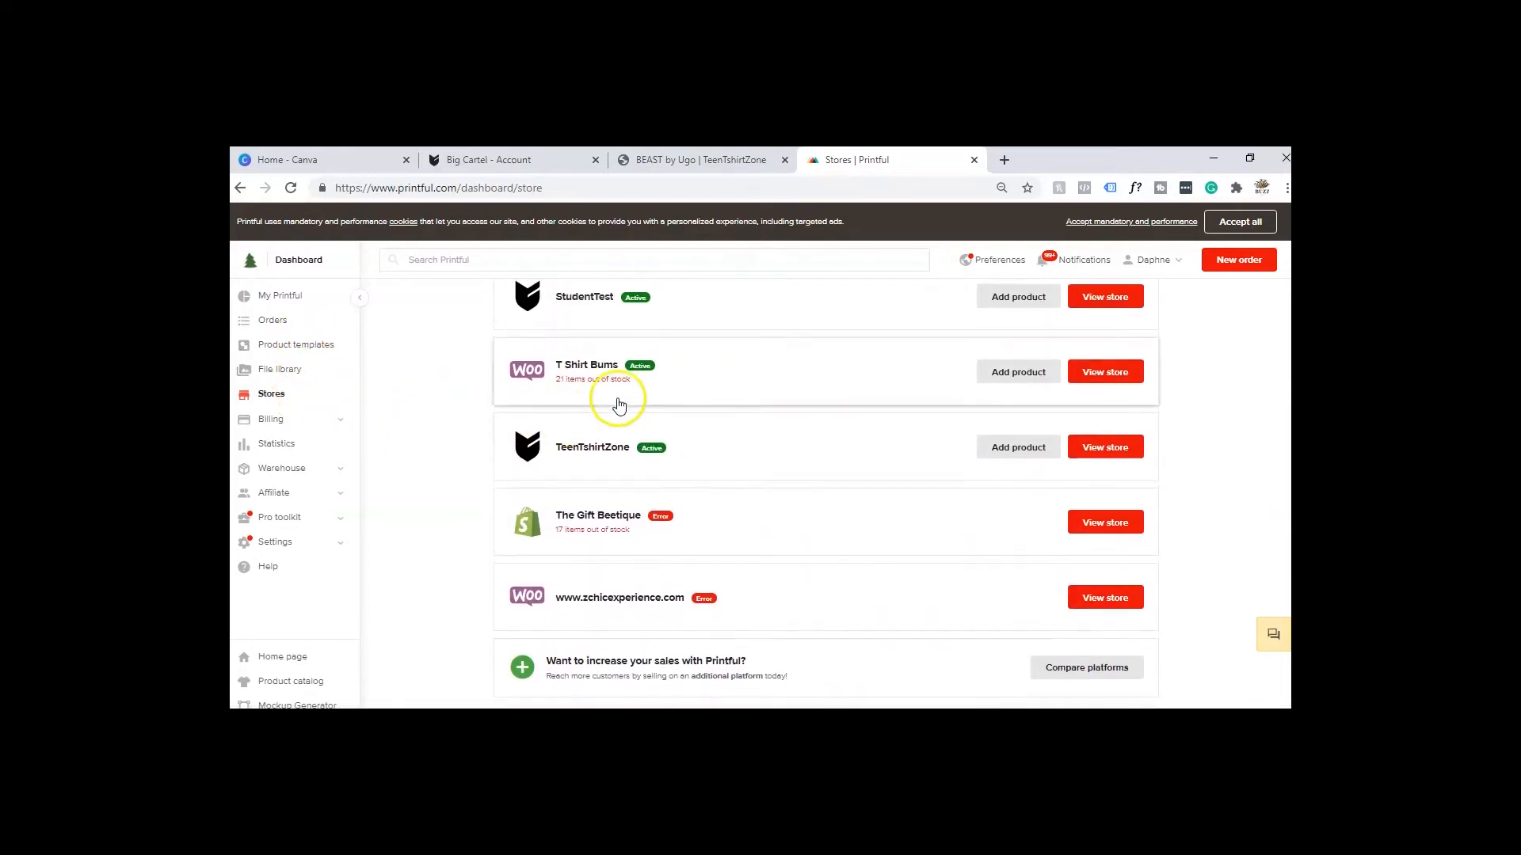
click(652, 448)
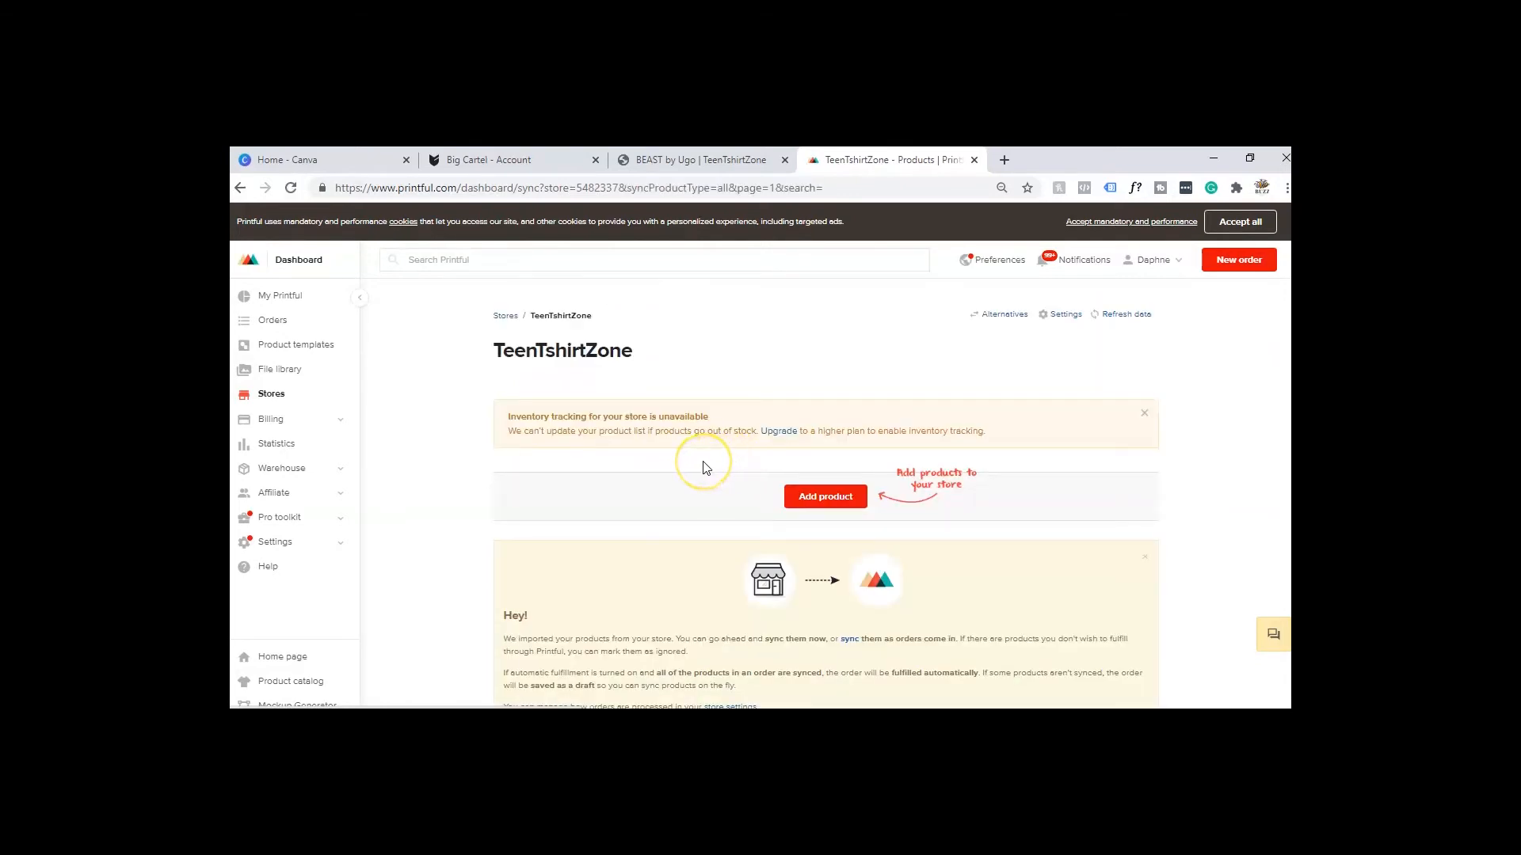
click(818, 498)
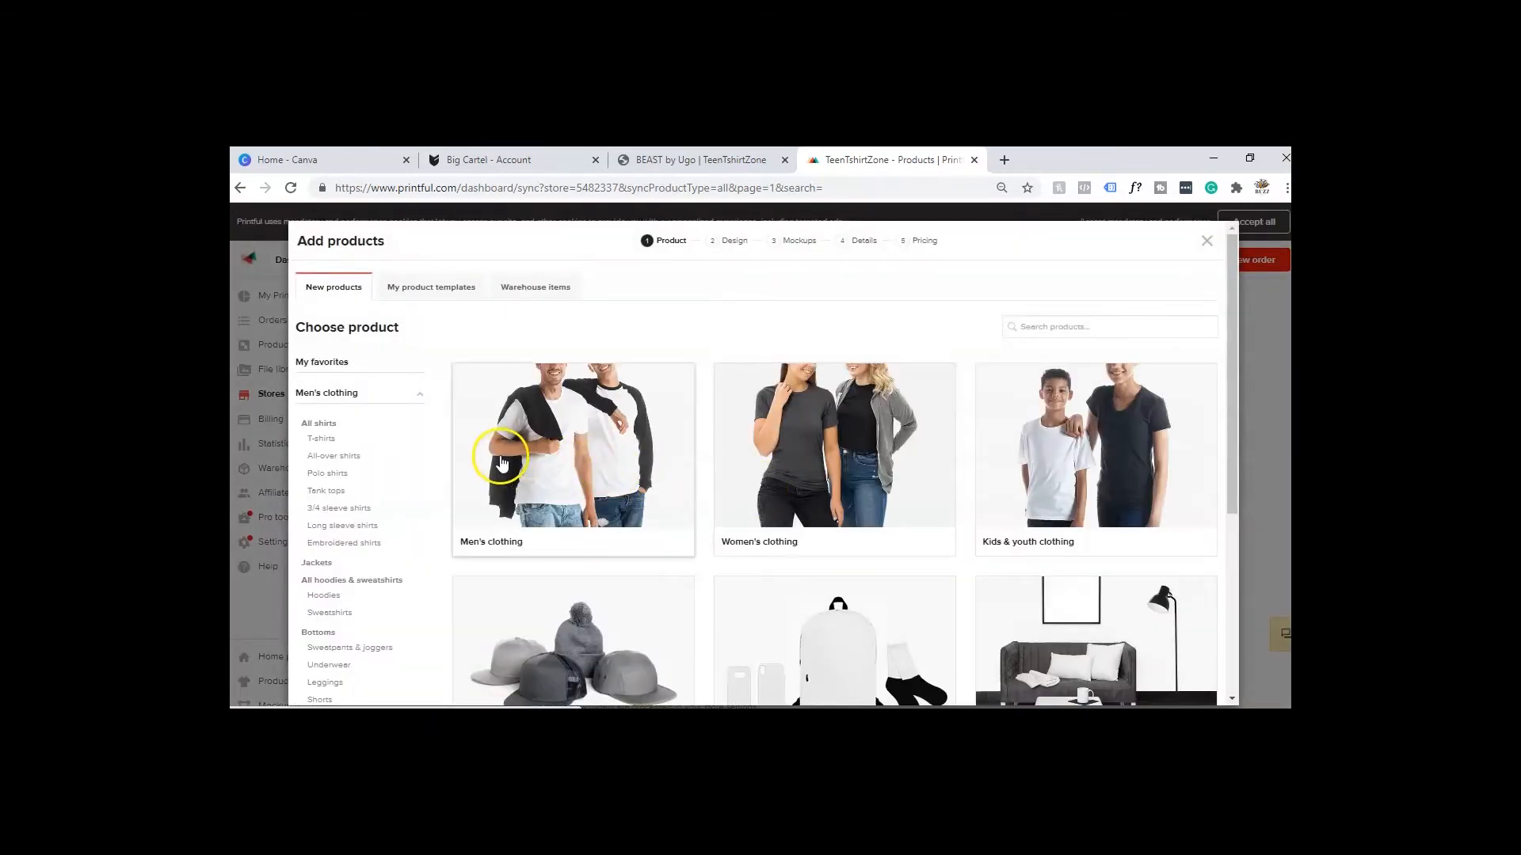
Step: Examine the product types in the Accessories department, then return to the overview of all departments
scroll(523, 467, down, 2)
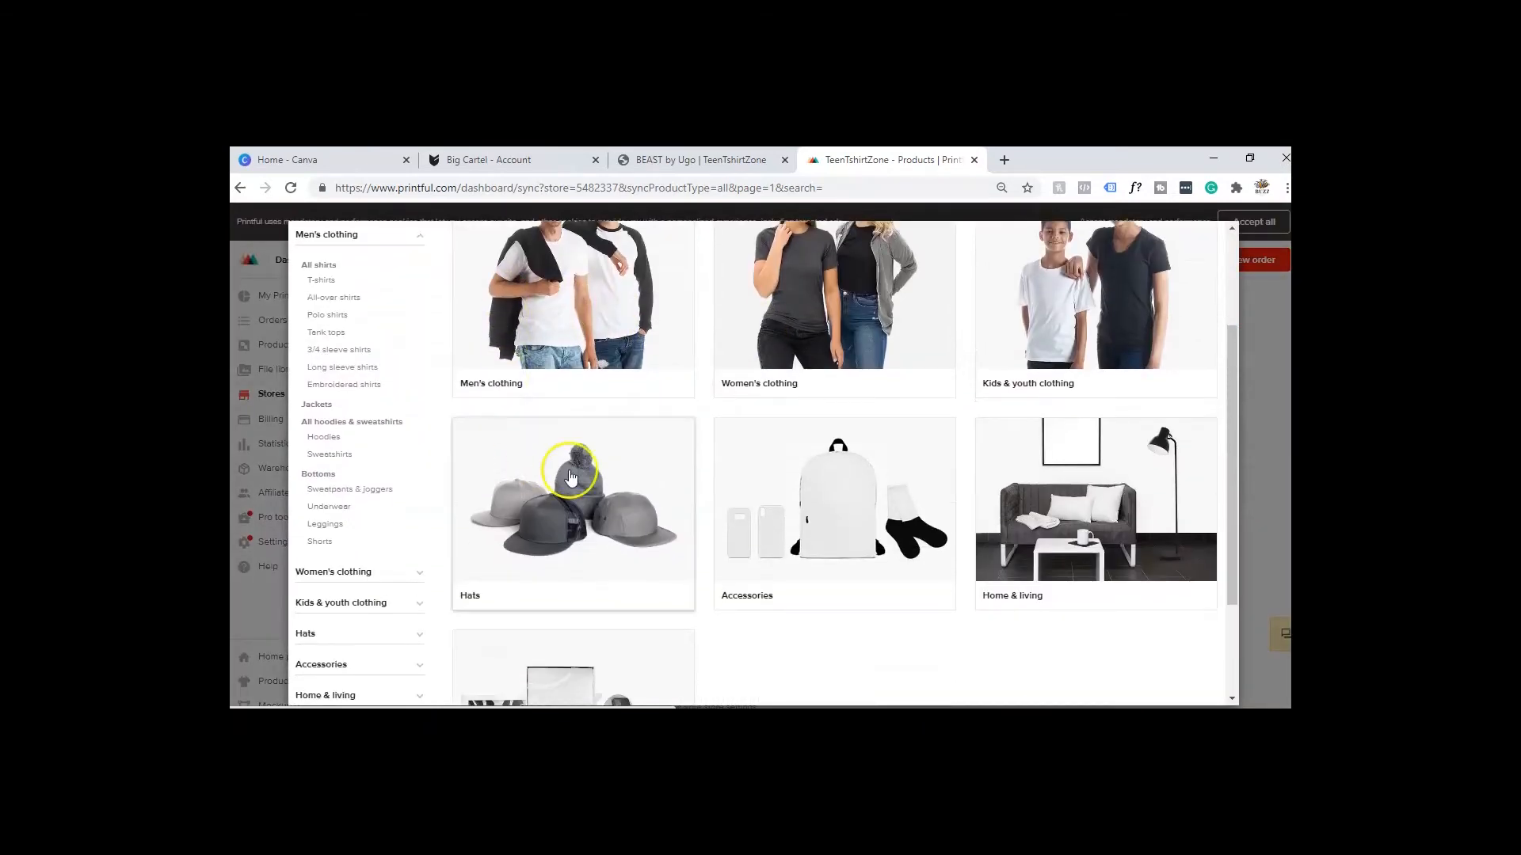
click(802, 507)
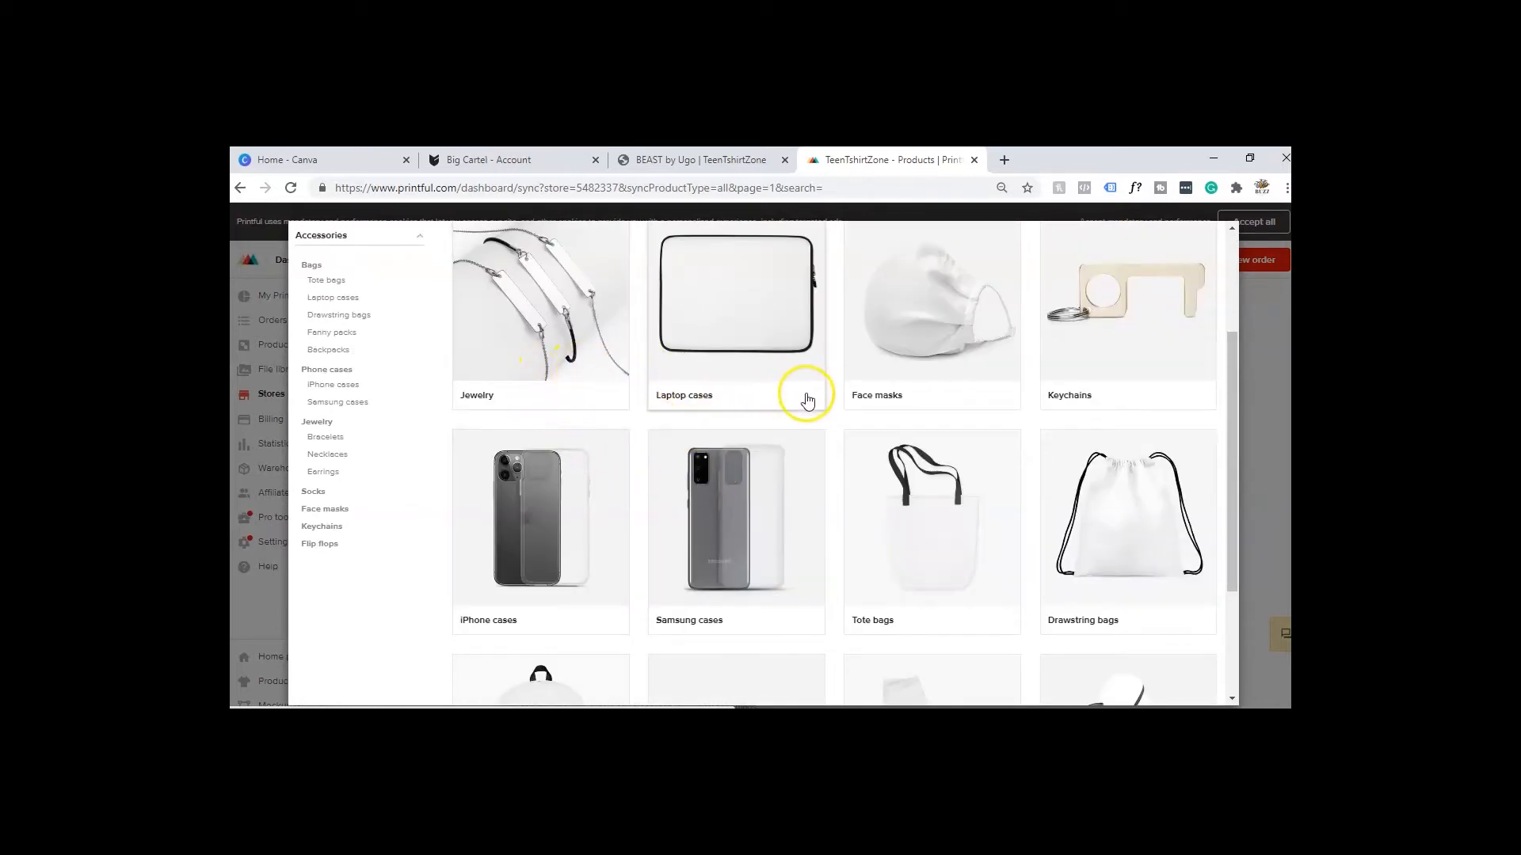
scroll(1020, 450, down, 3)
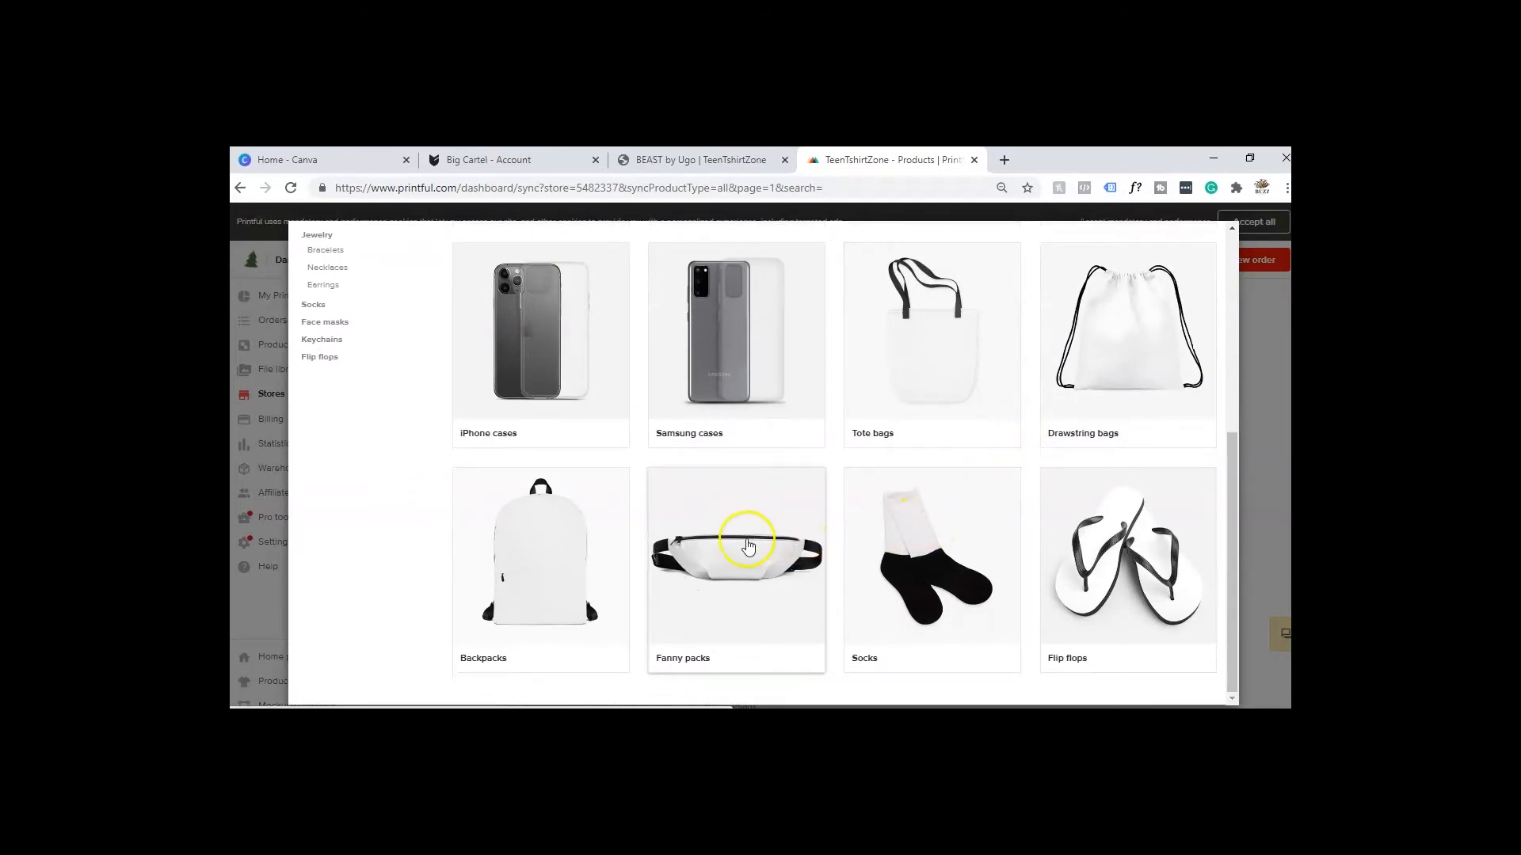
scroll(1056, 580, up, 5)
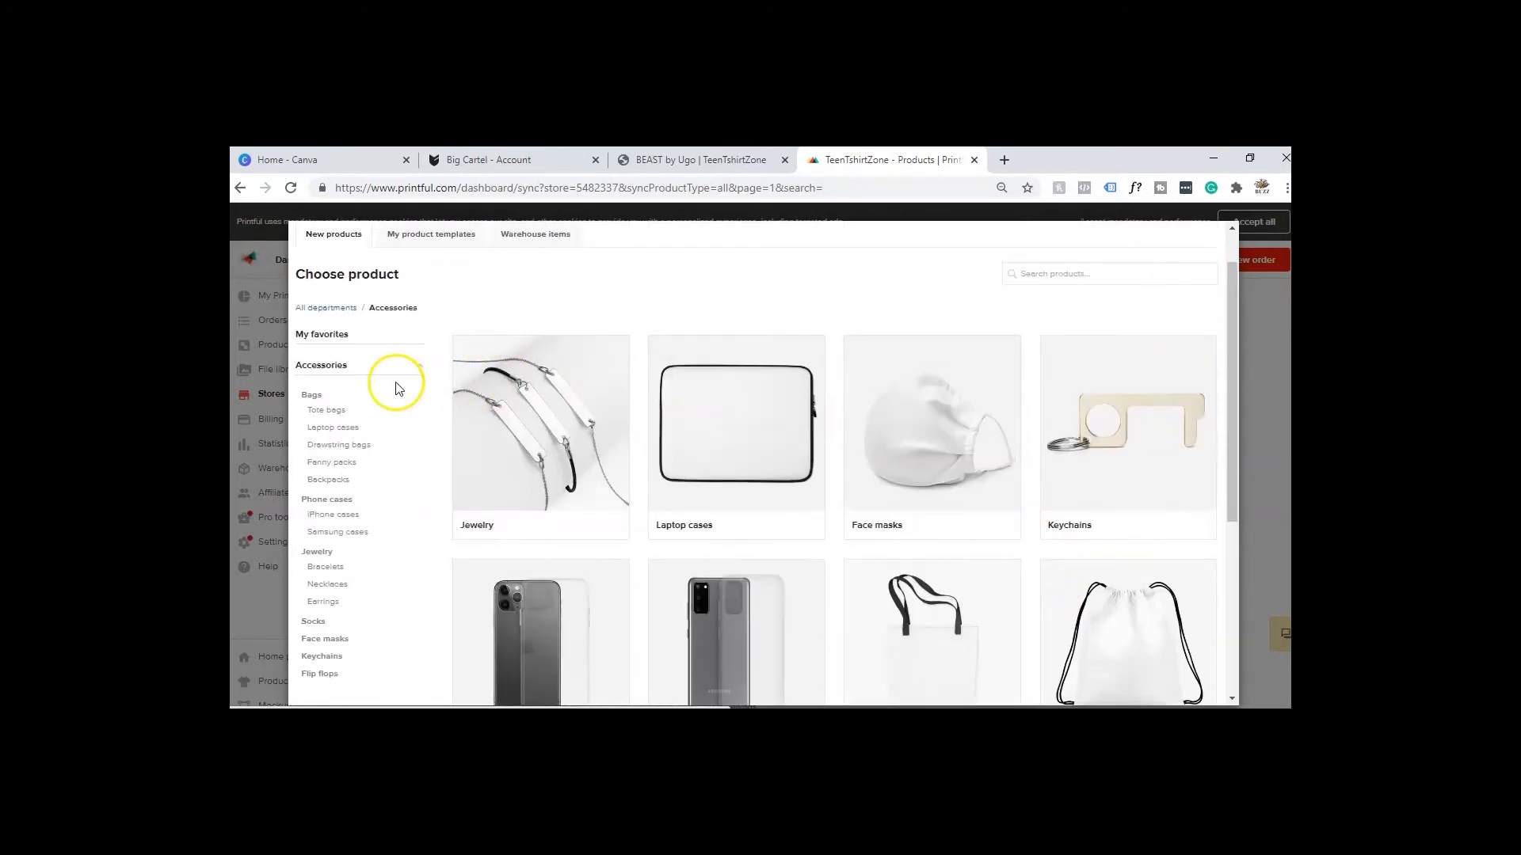
click(341, 313)
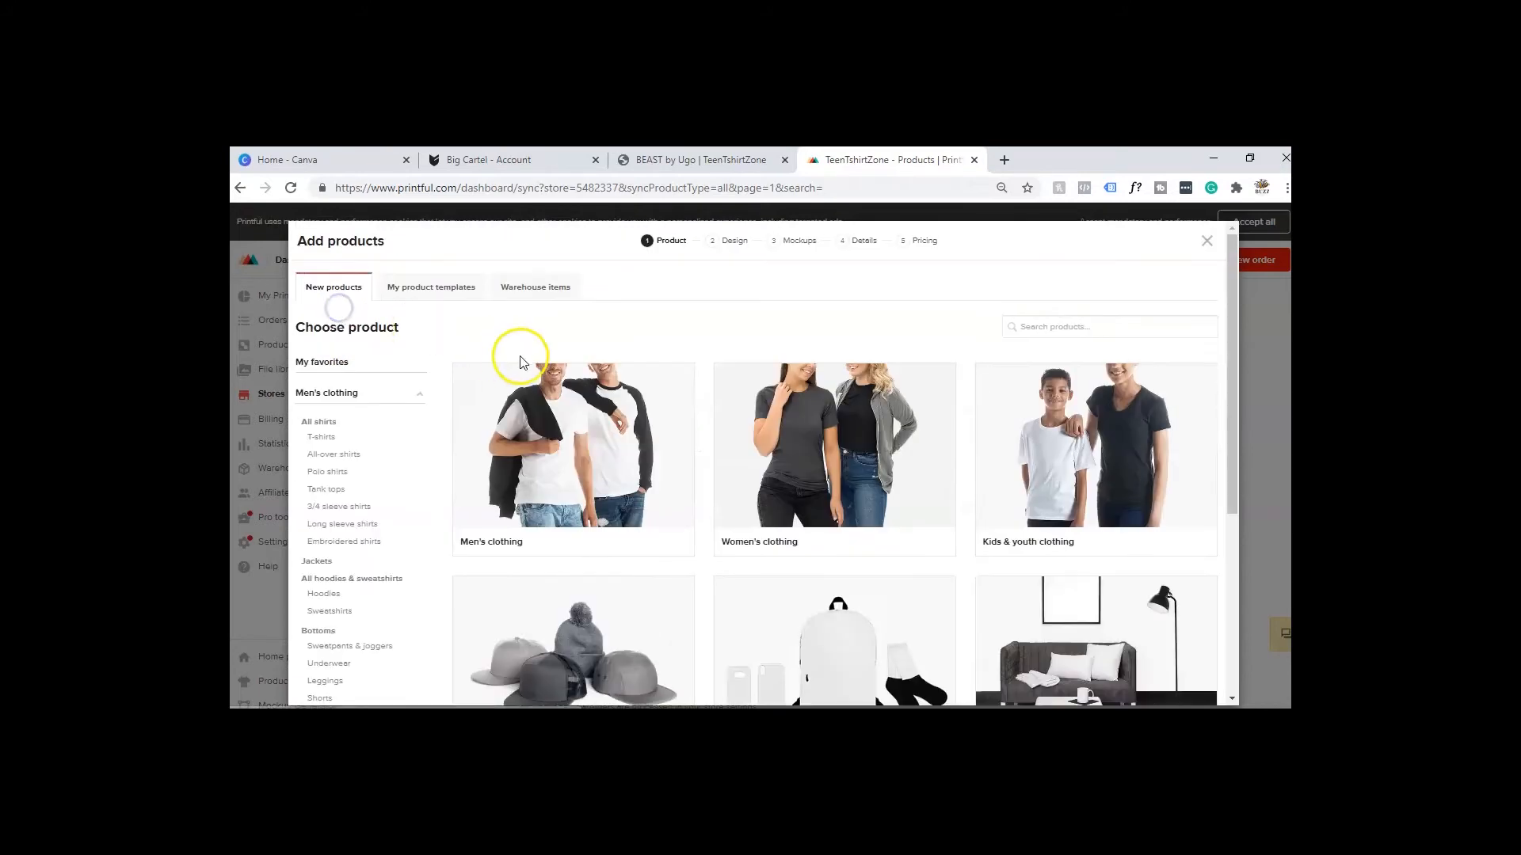
Step: Examine the product types in the Home & living department and go back to all departments
scroll(759, 498, down, 2)
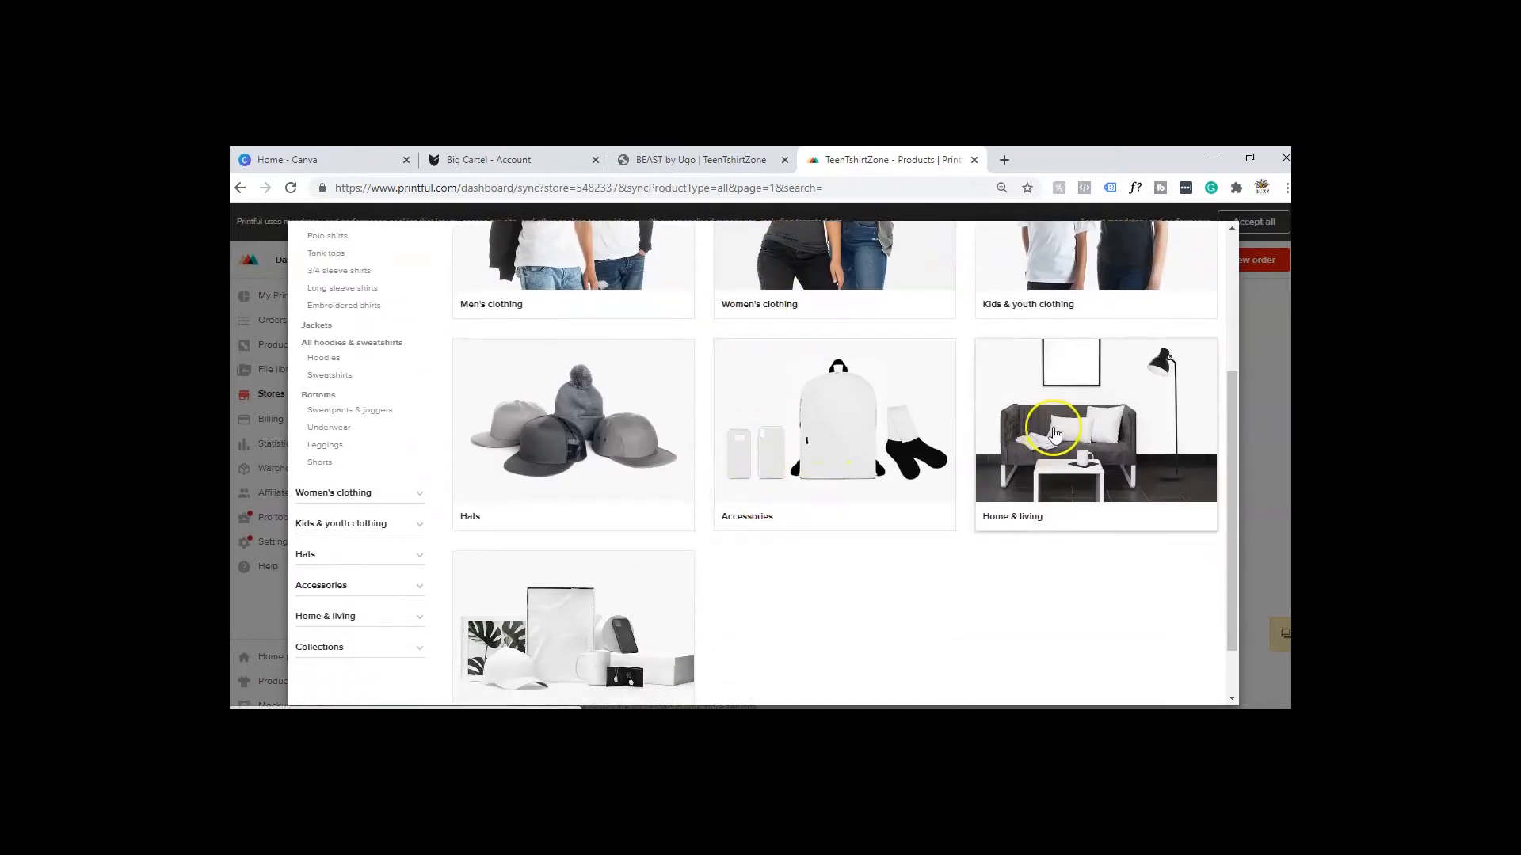
click(1056, 431)
scroll(869, 471, down, 3)
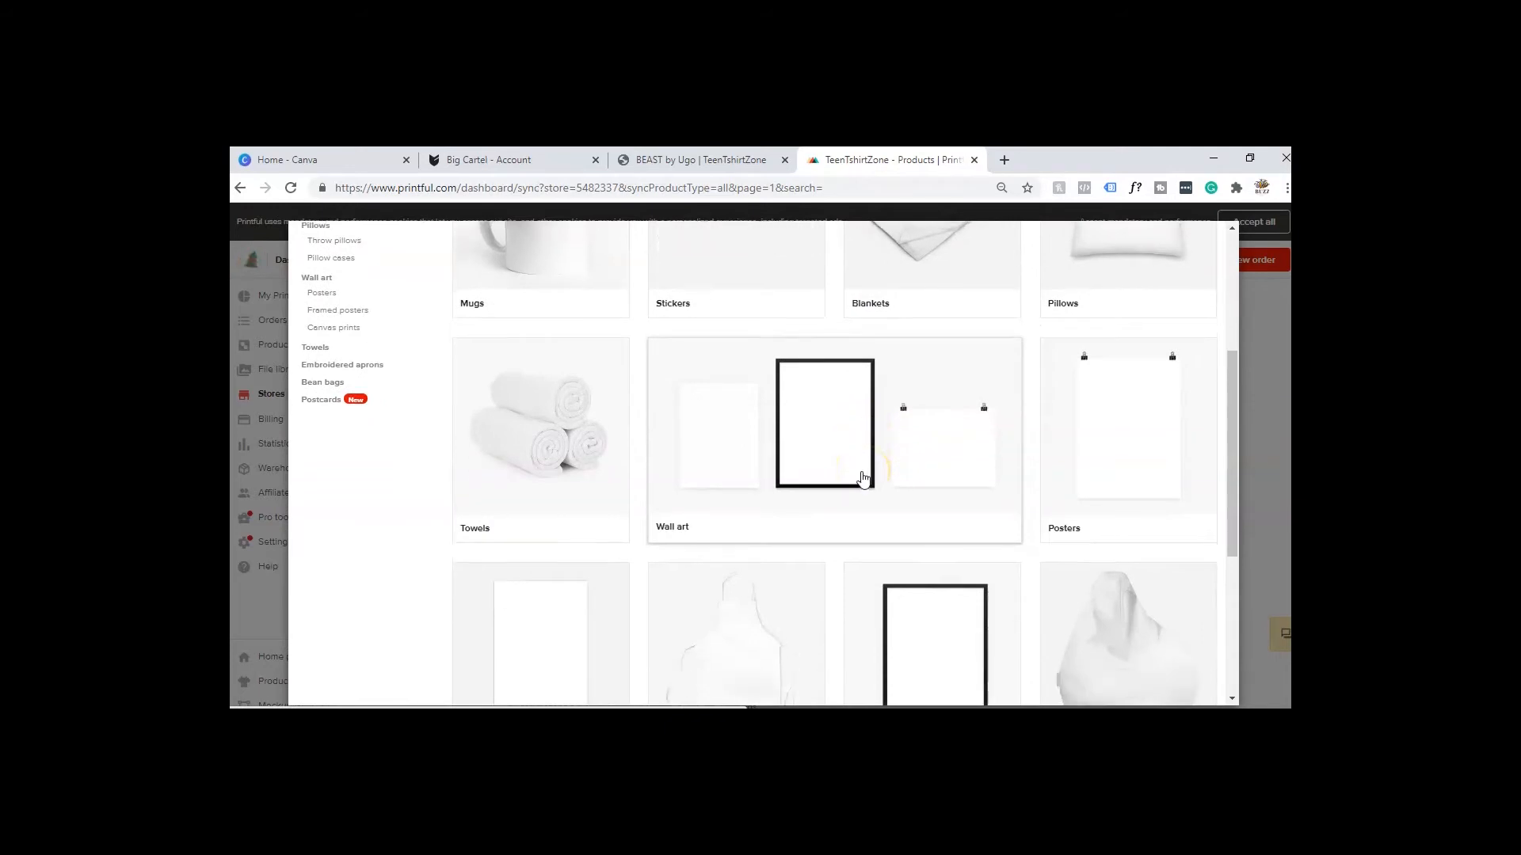
scroll(863, 477, down, 3)
scroll(835, 475, up, 3)
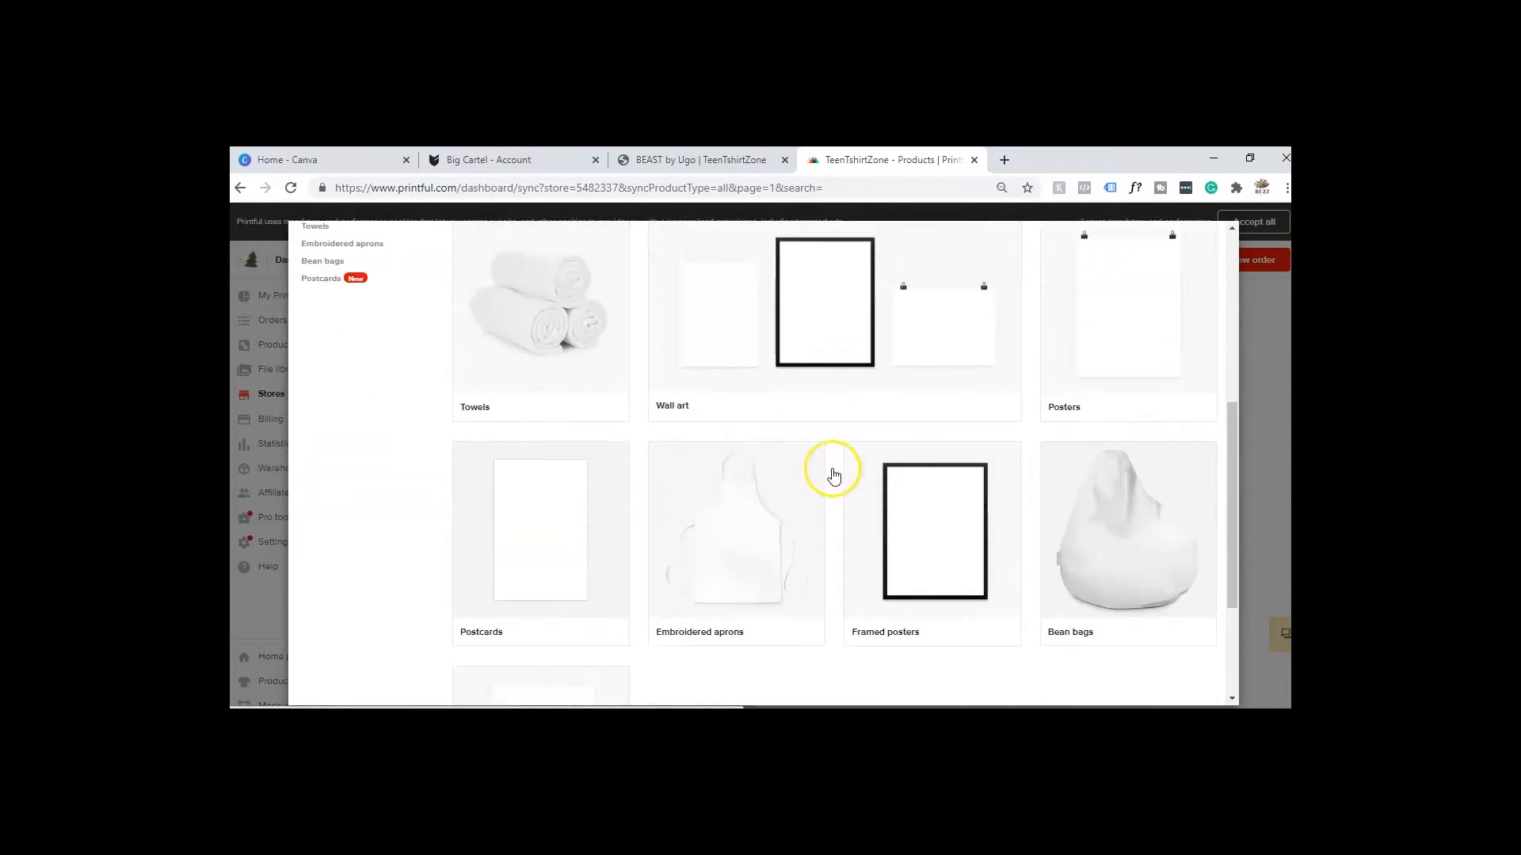
scroll(835, 476, up, 2)
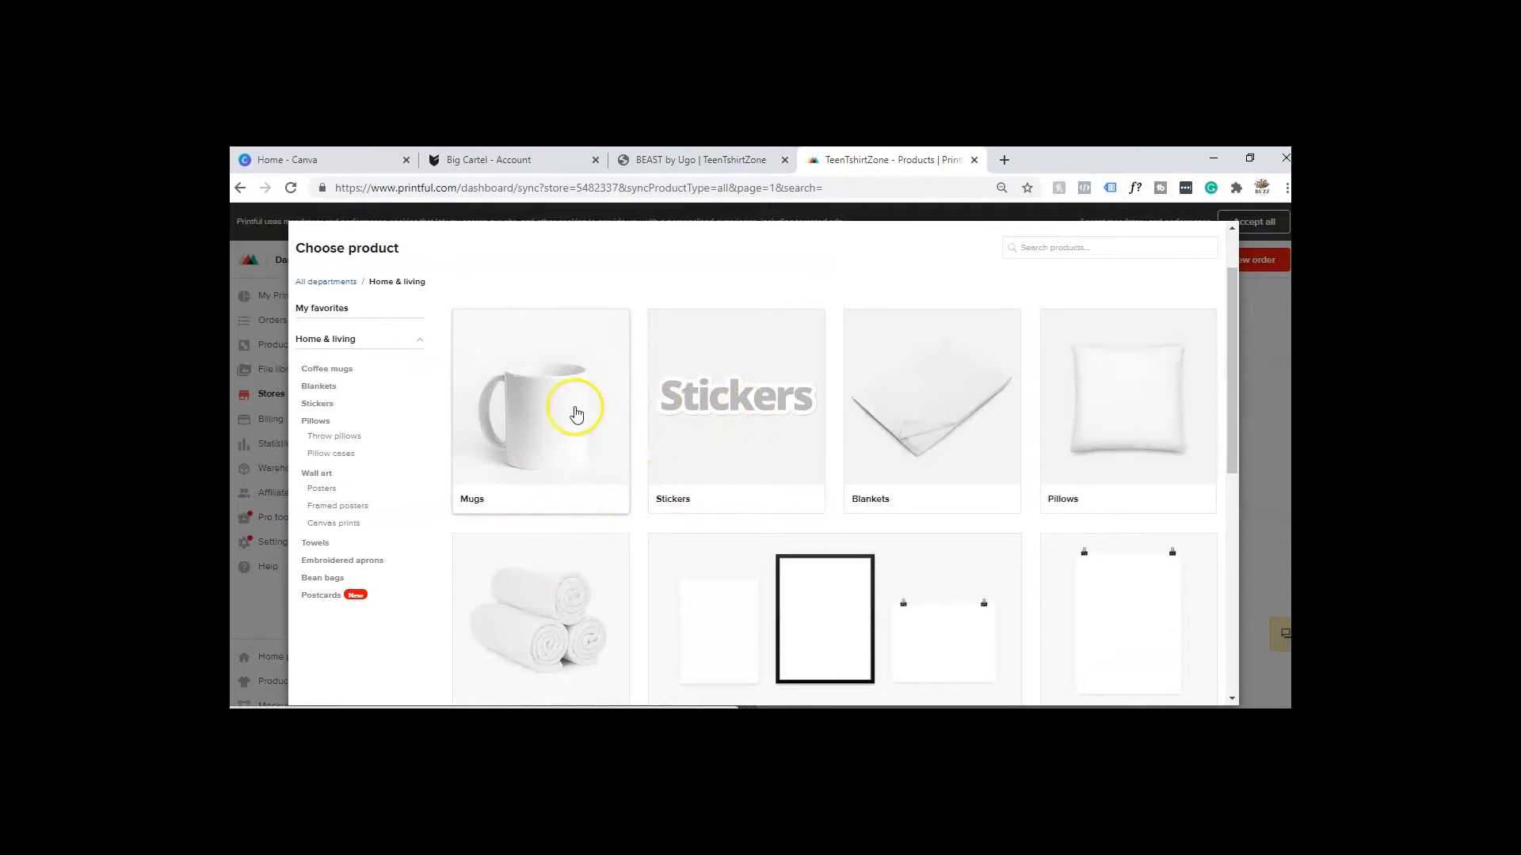
scroll(567, 404, up, 1)
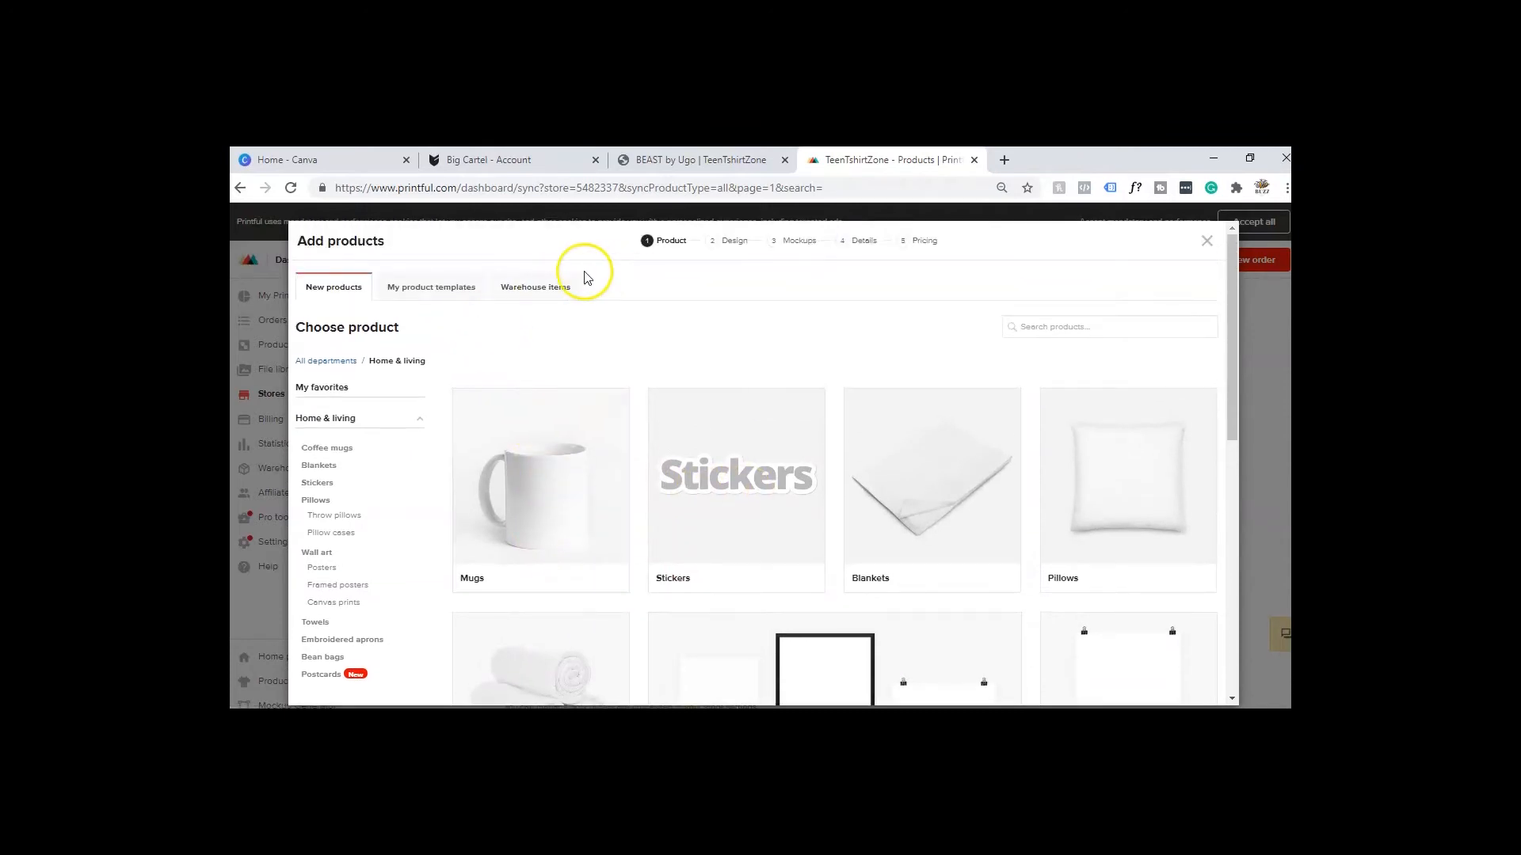
scroll(424, 366, down, 2)
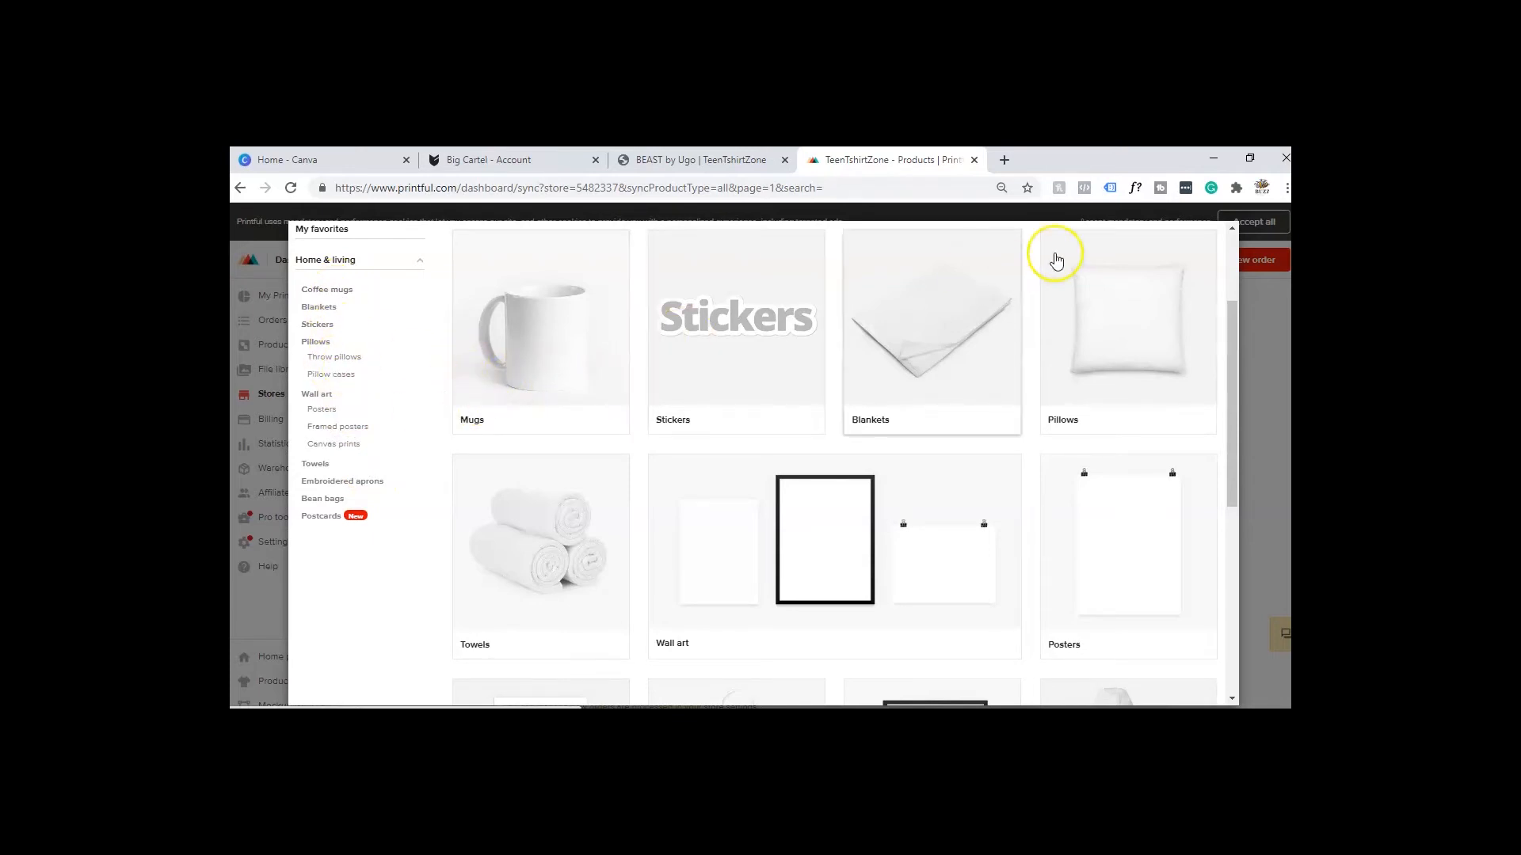
click(1231, 254)
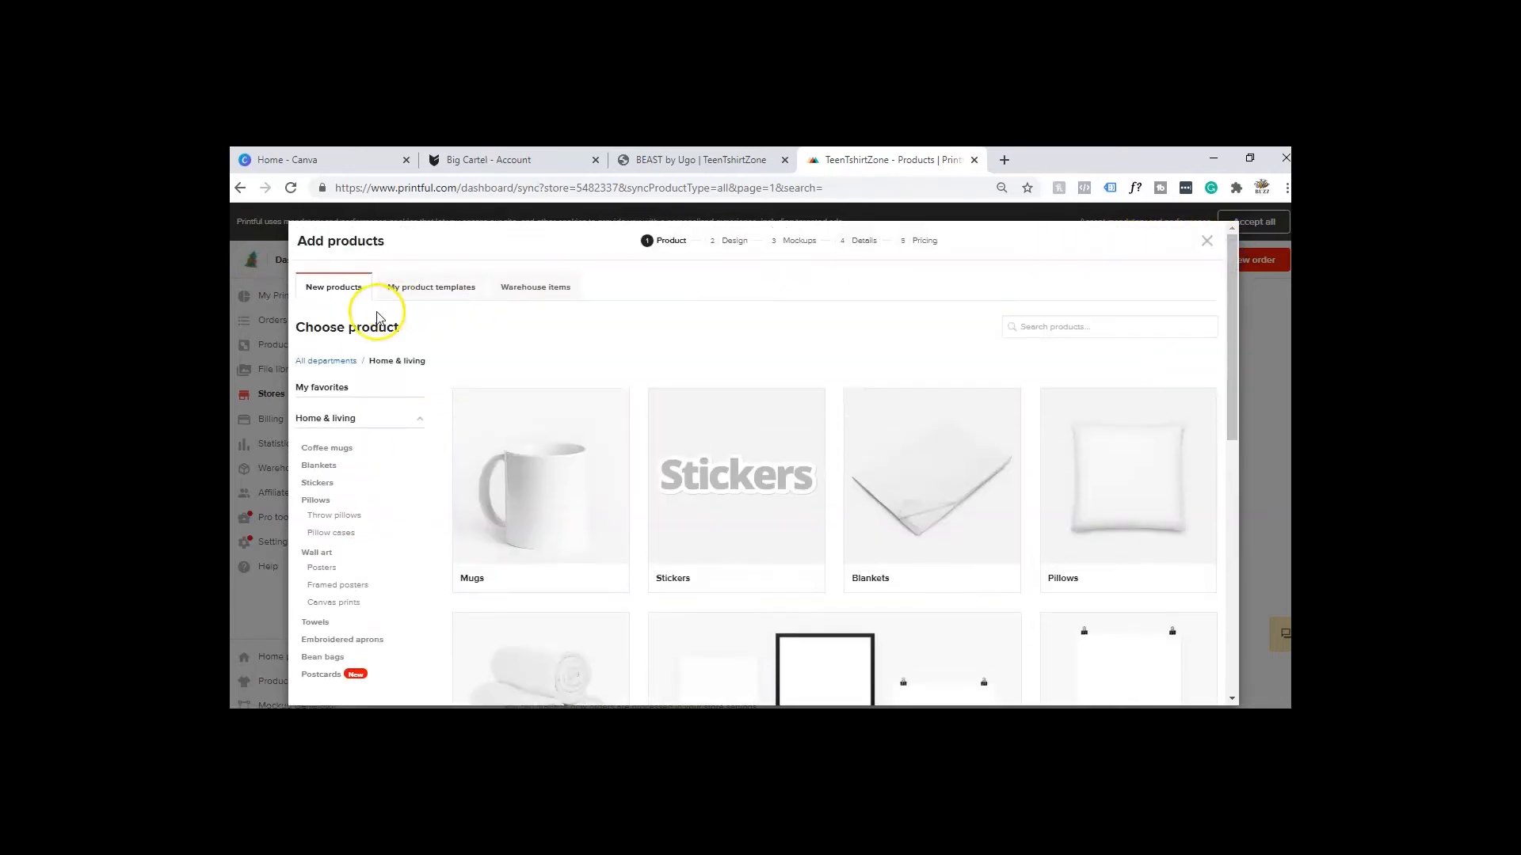
click(330, 363)
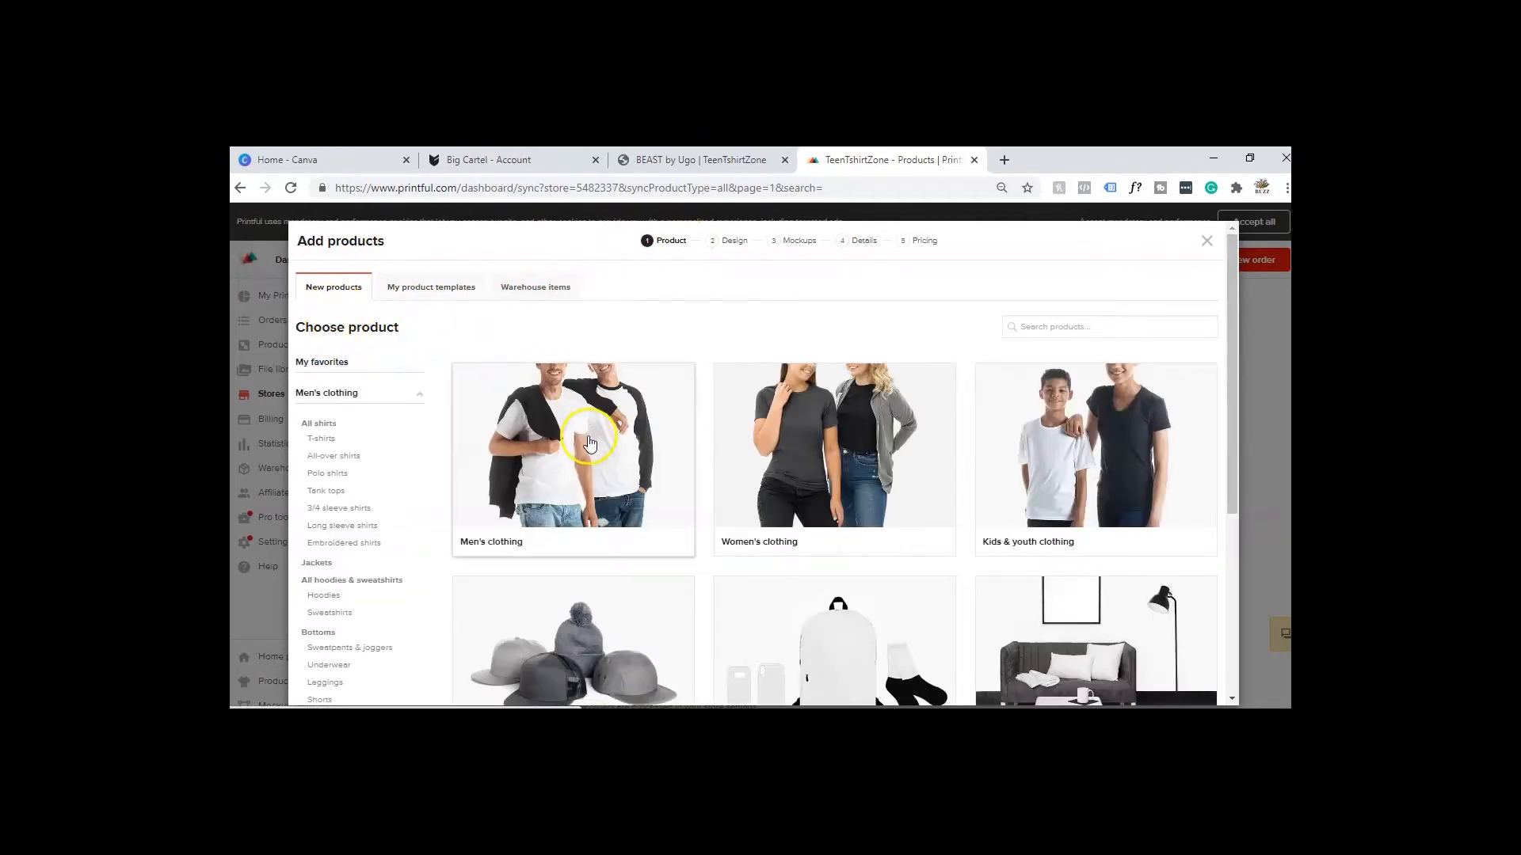
Step: Browse the Men's clothing department and open its Hoodies category
scroll(729, 419, down, 2)
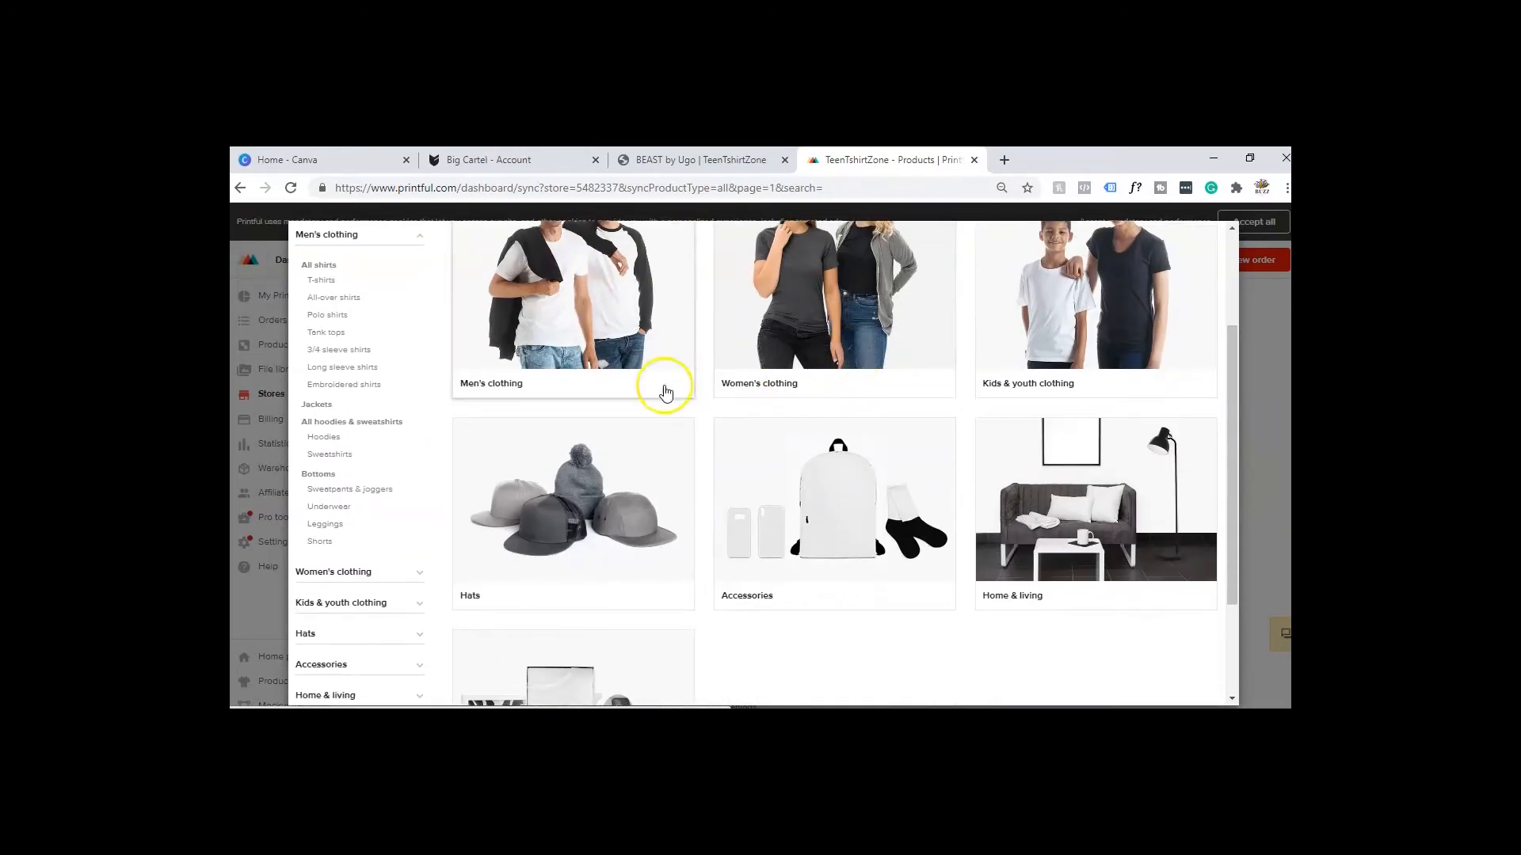
scroll(576, 358, down, 2)
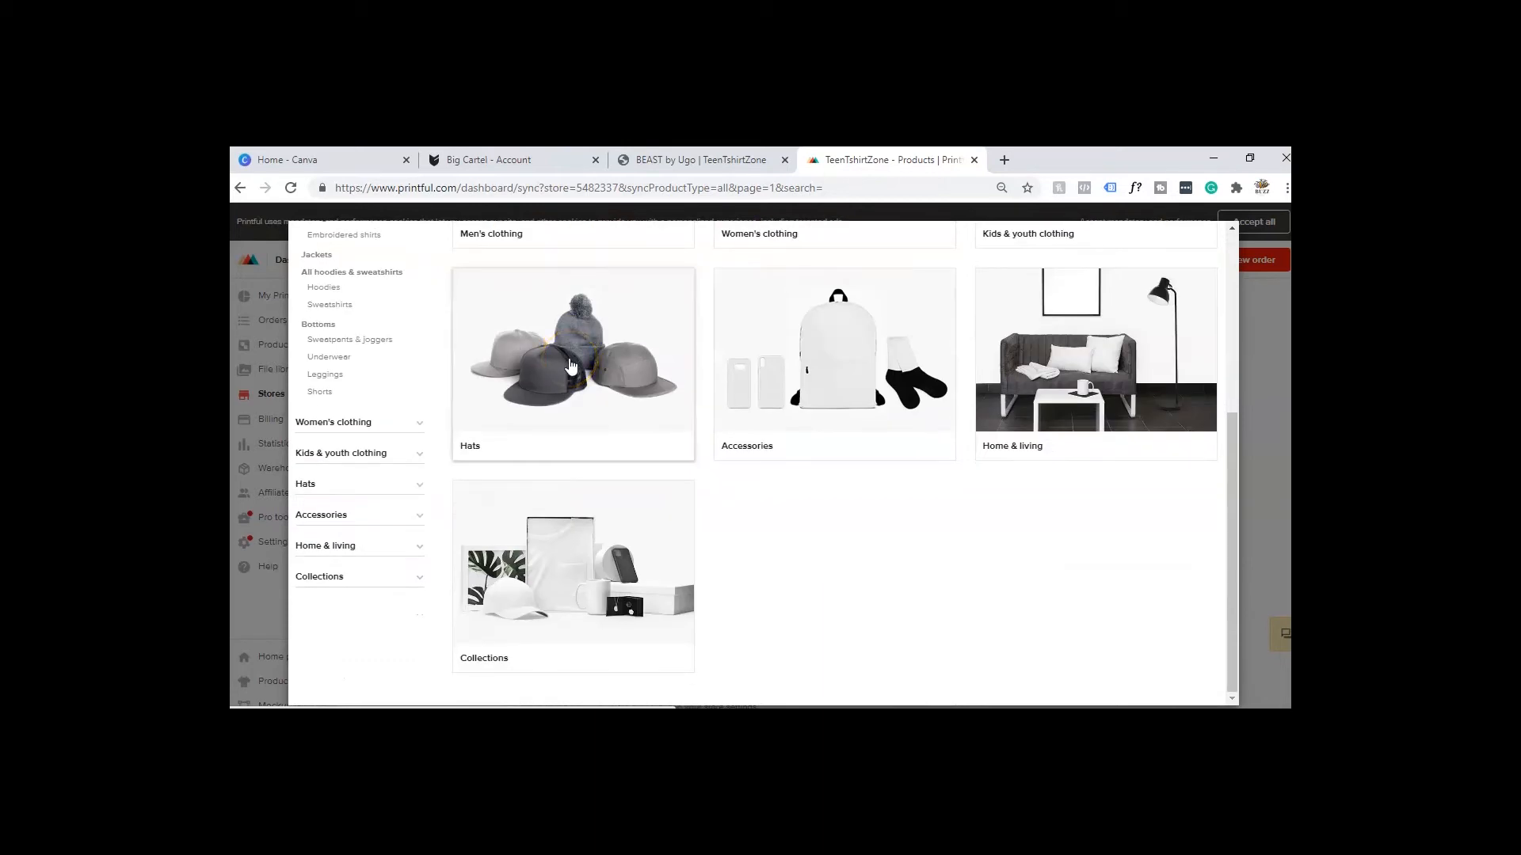
scroll(570, 366, up, 4)
click(558, 430)
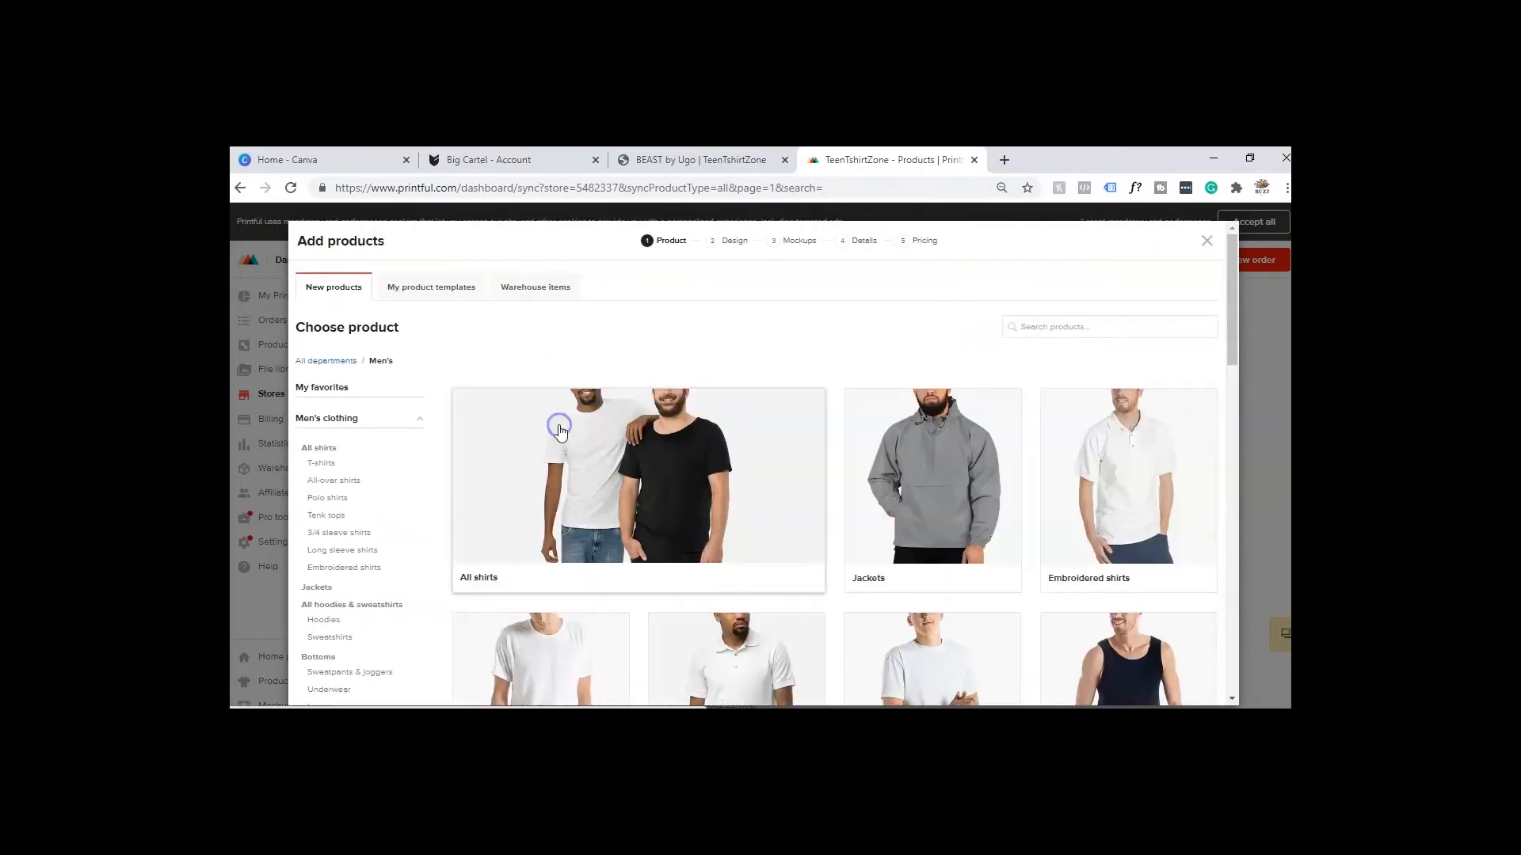
scroll(697, 471, down, 2)
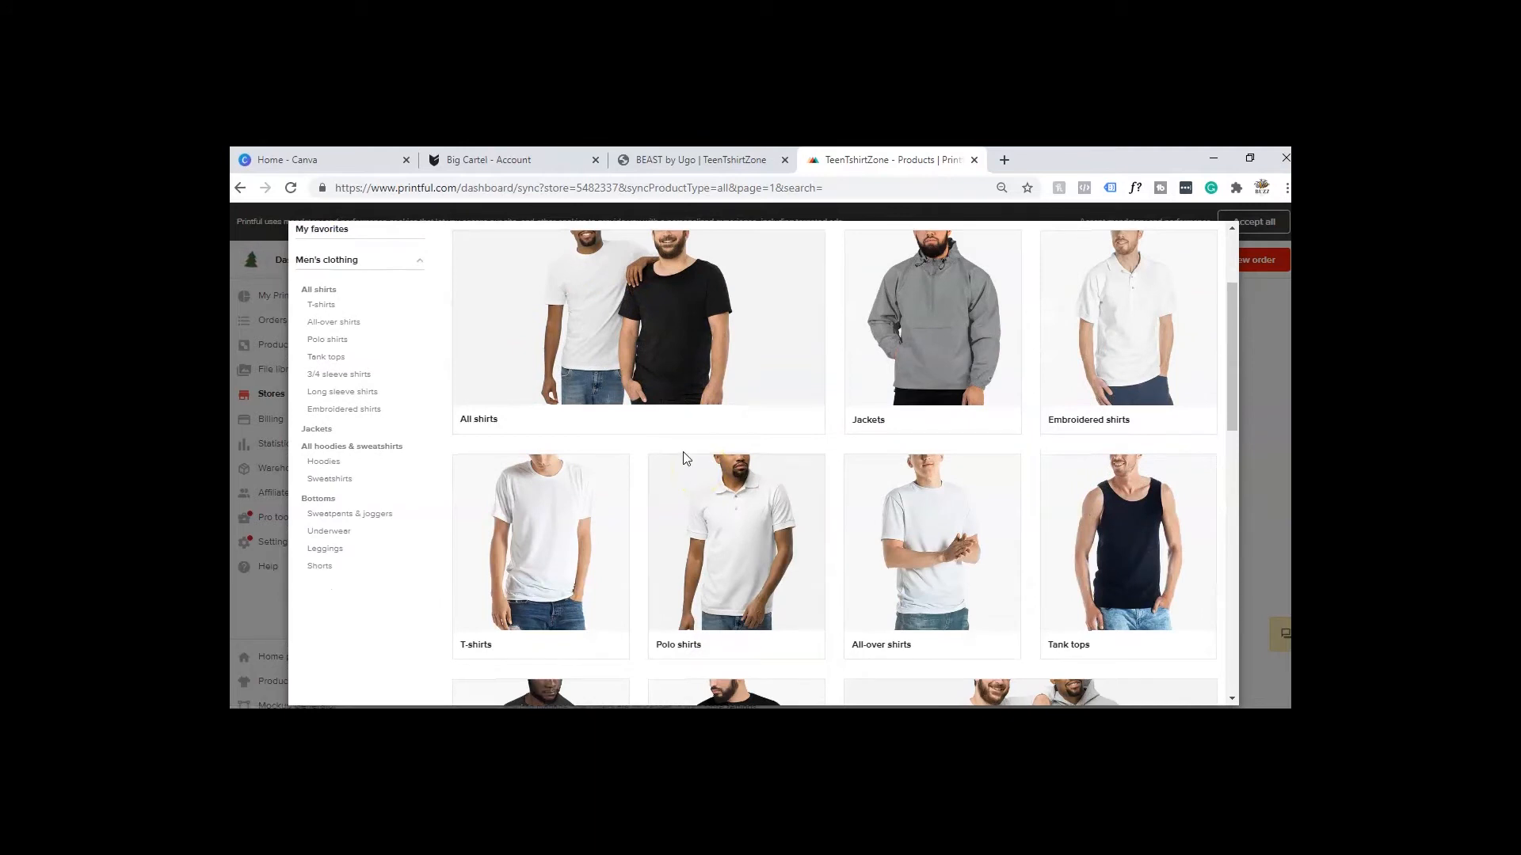
scroll(910, 482, down, 5)
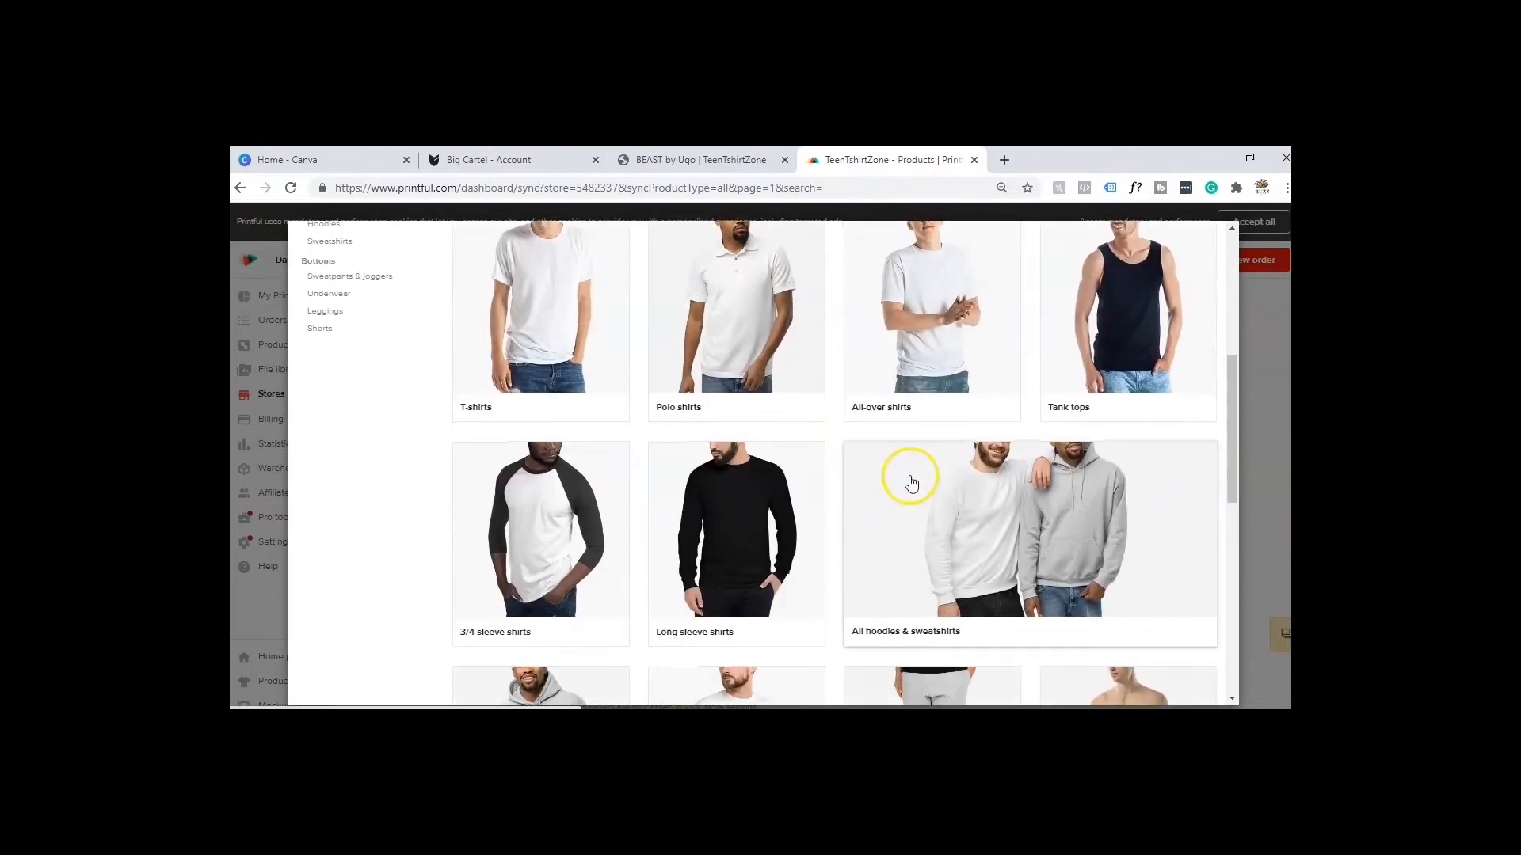
scroll(910, 482, down, 2)
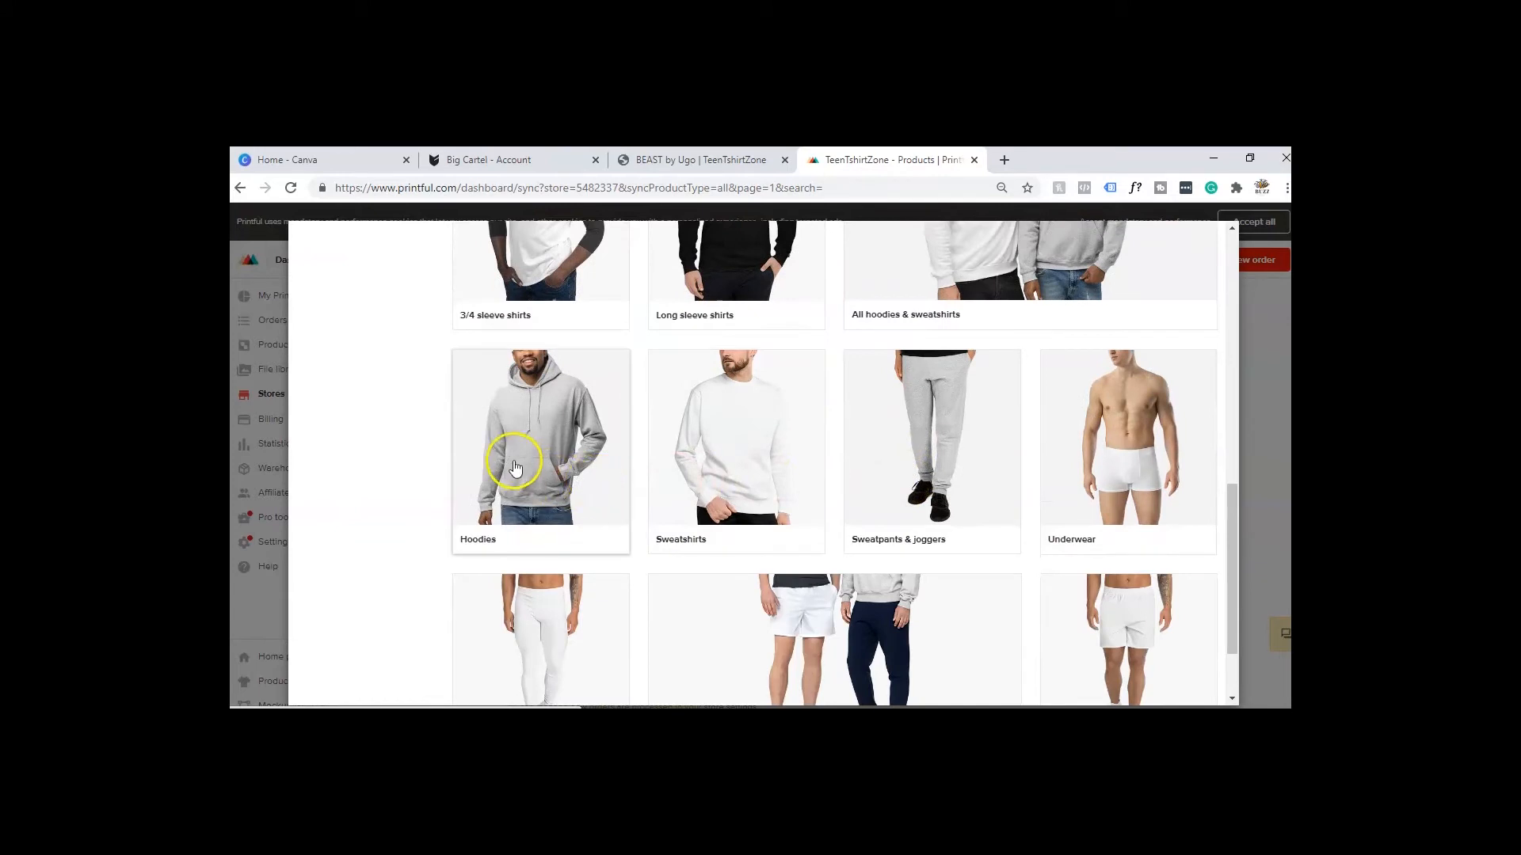
scroll(514, 455, down, 2)
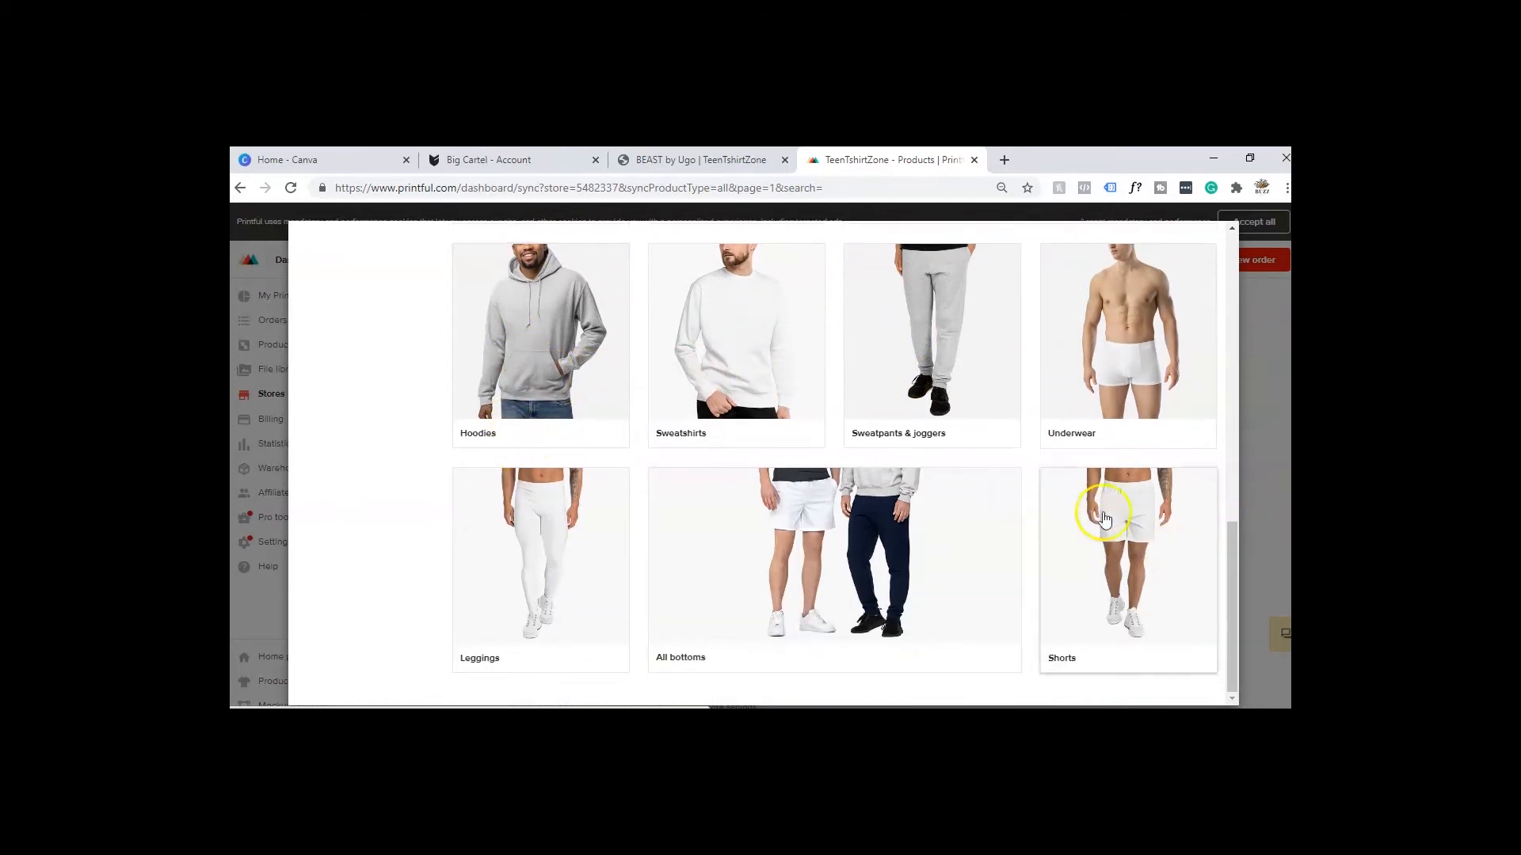
scroll(689, 412, up, 1)
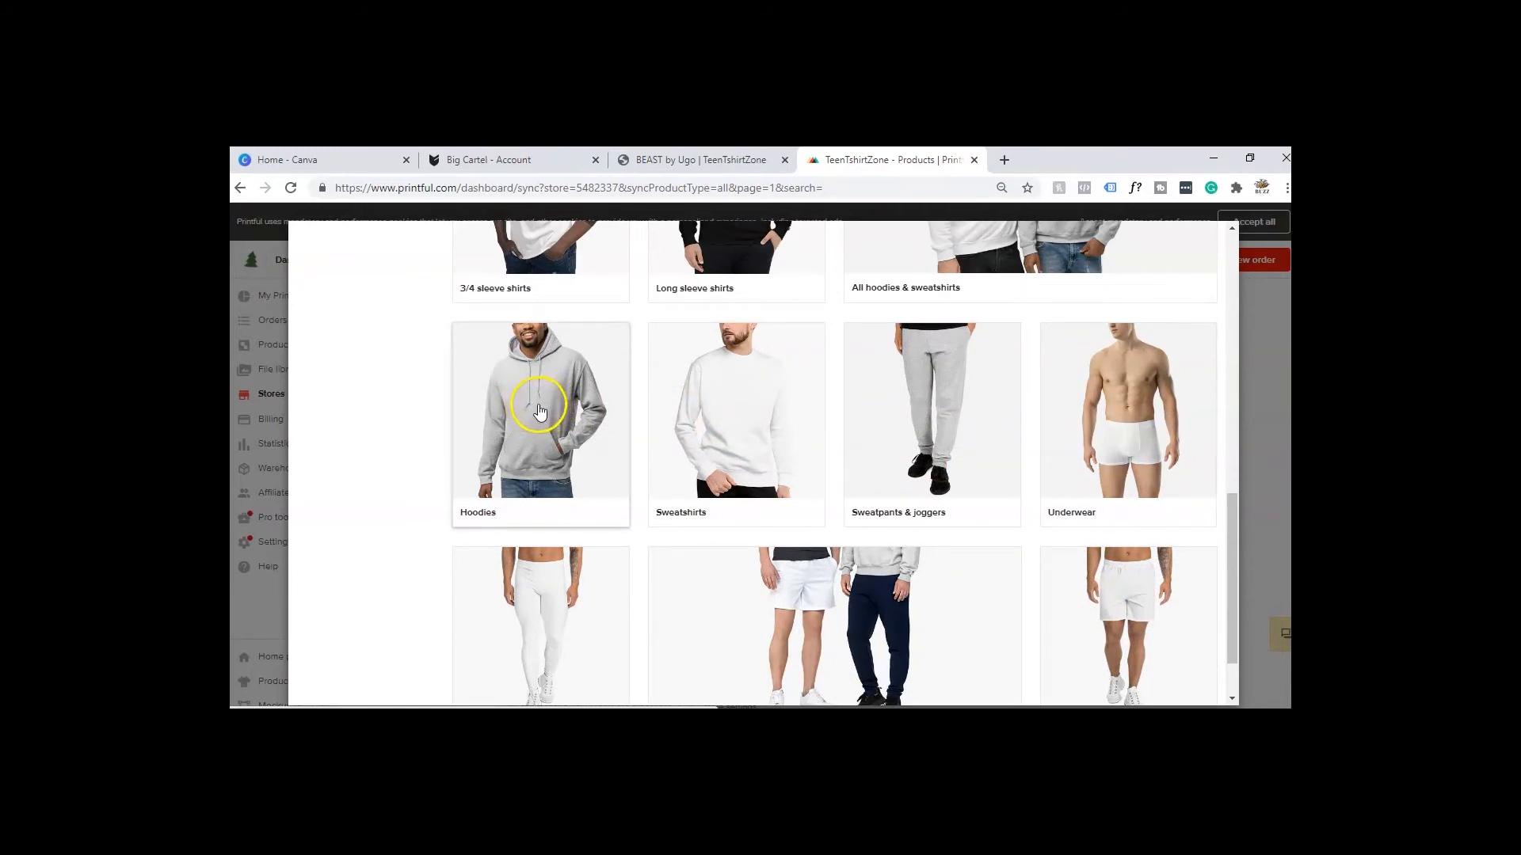
click(538, 408)
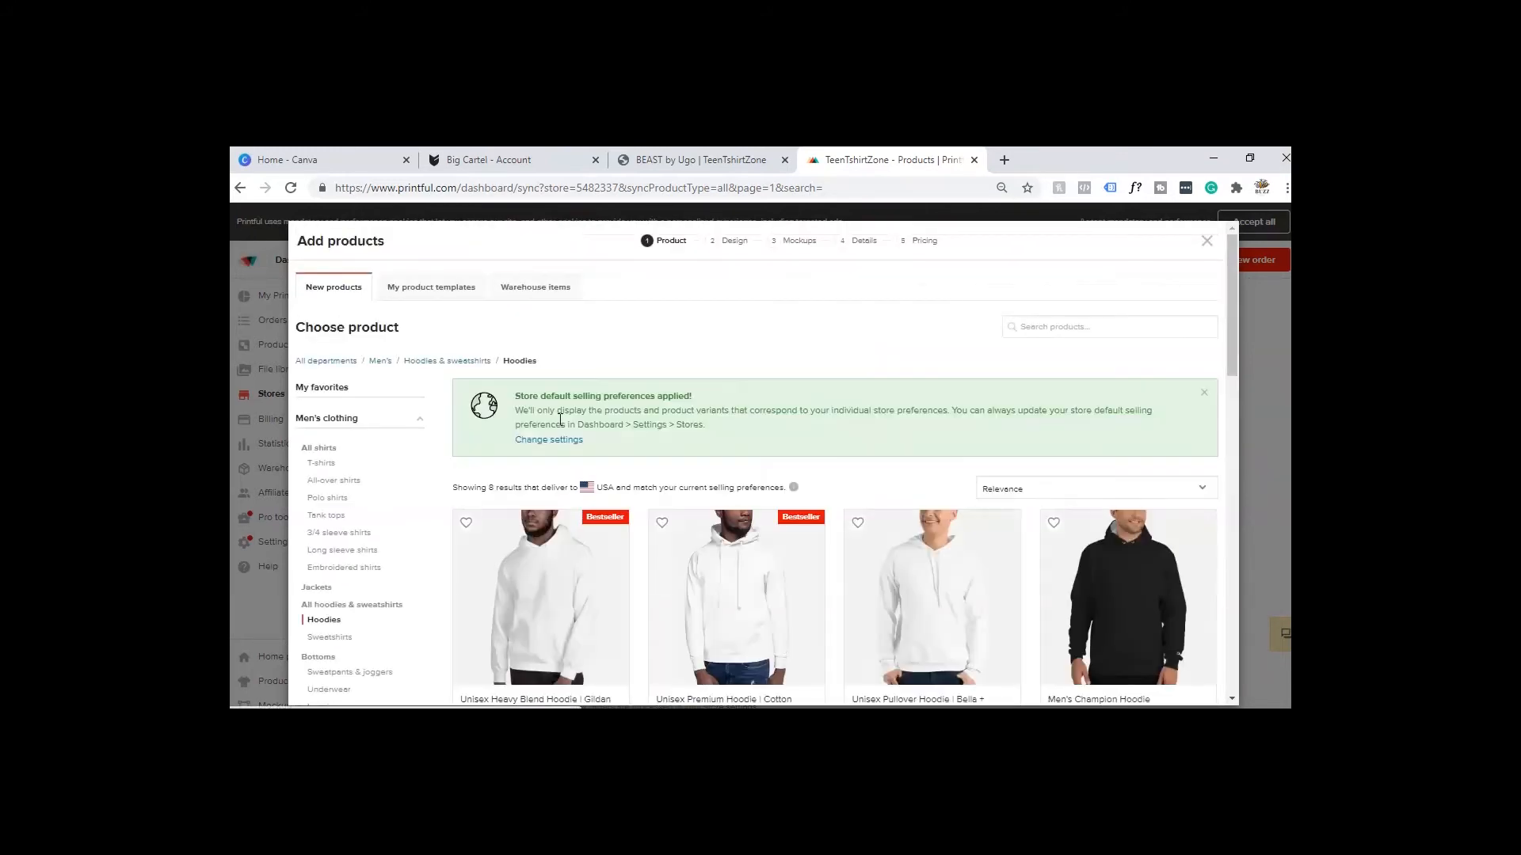
Step: Review the available hoodies and choose the Unisex Heavy Blend Hoodie | Gildan 18500 as the new product
click(638, 452)
scroll(637, 452, down, 4)
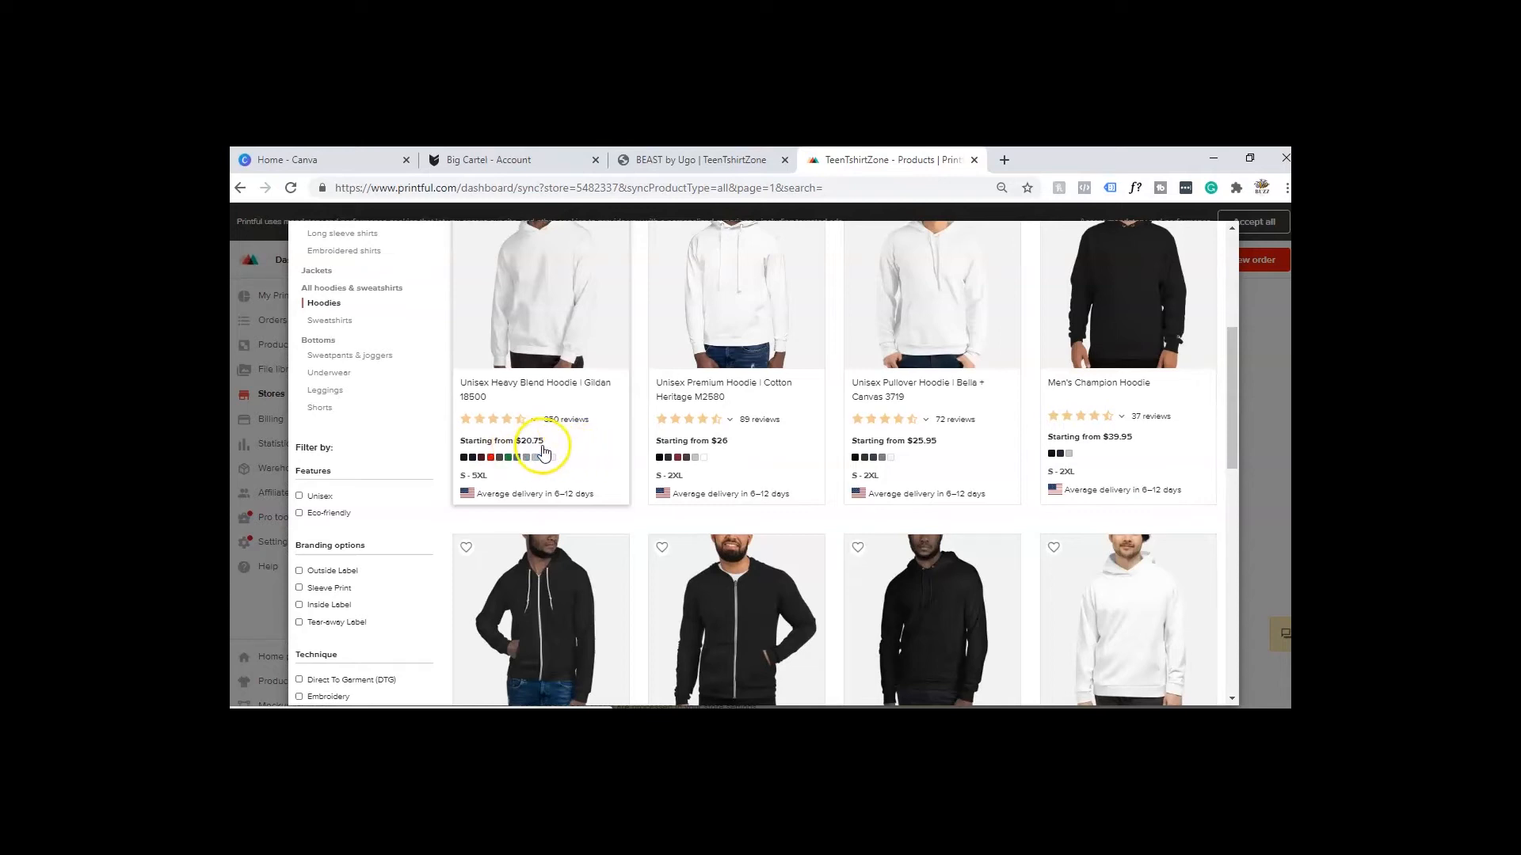
scroll(547, 455, down, 2)
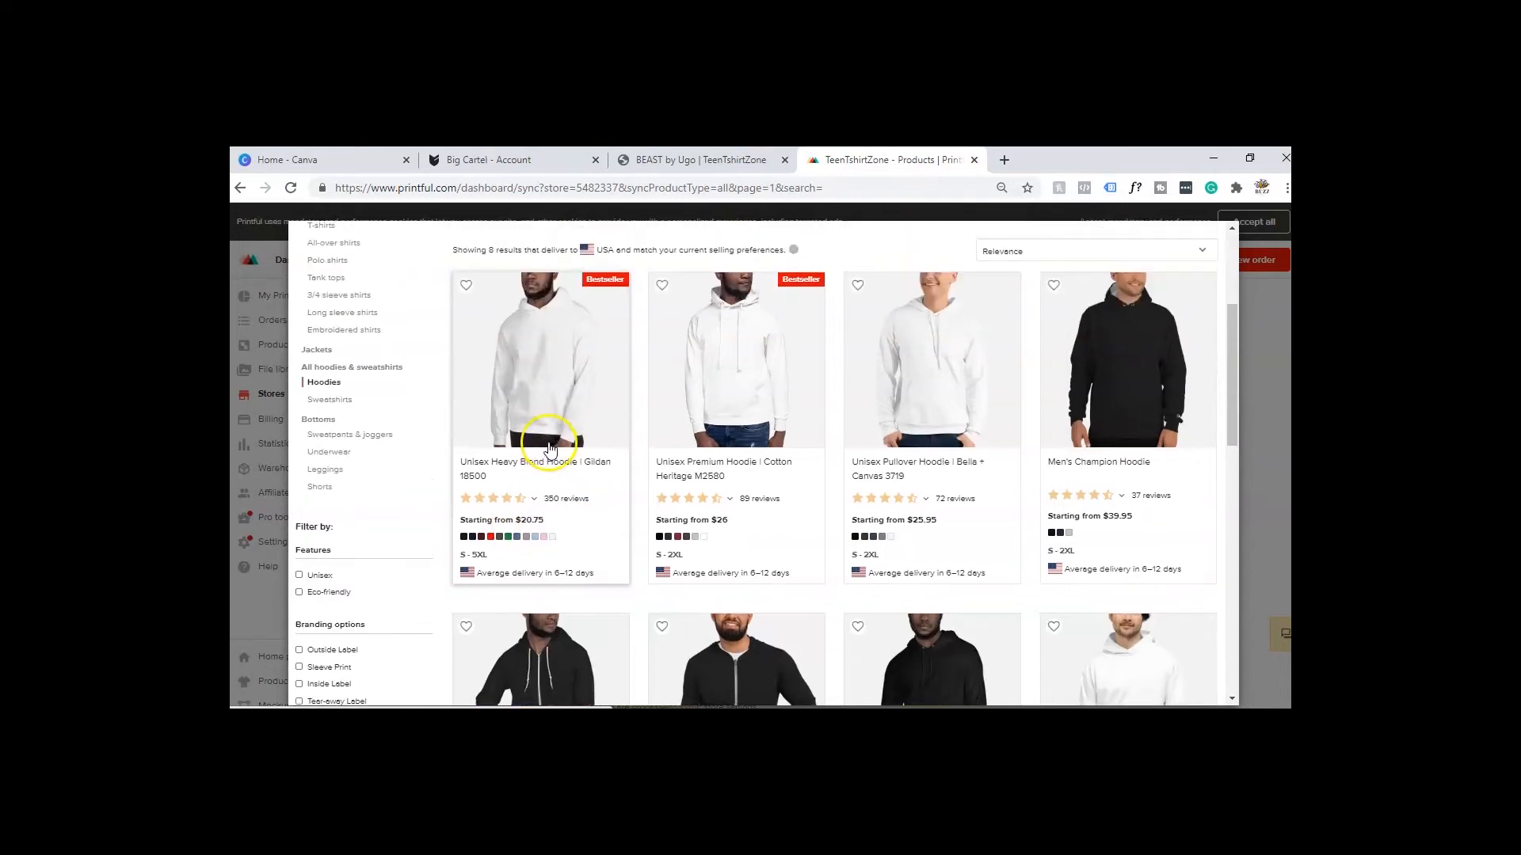
scroll(573, 467, down, 2)
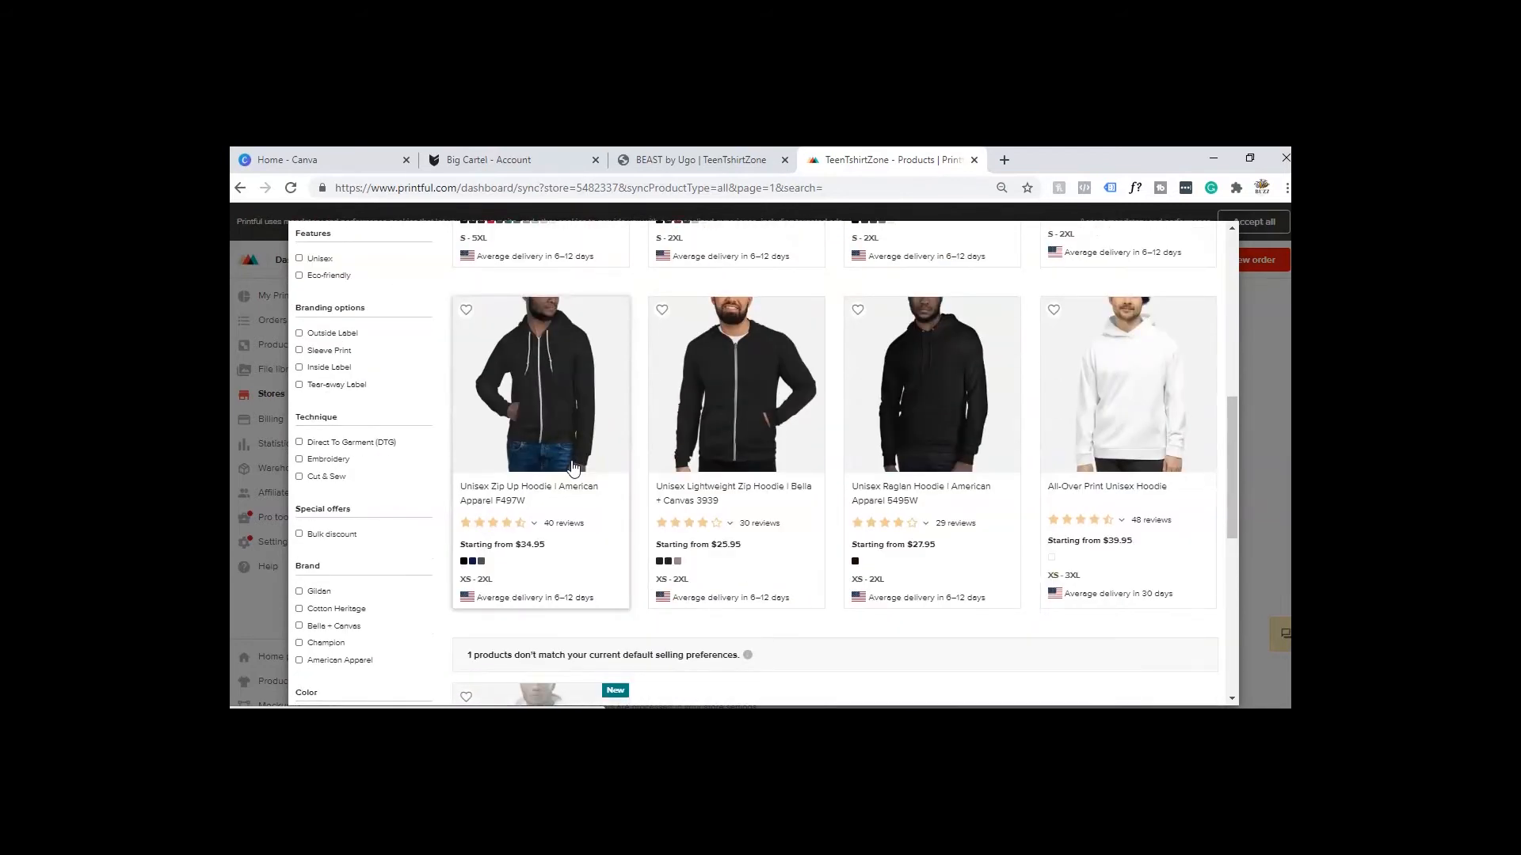
scroll(573, 467, down, 4)
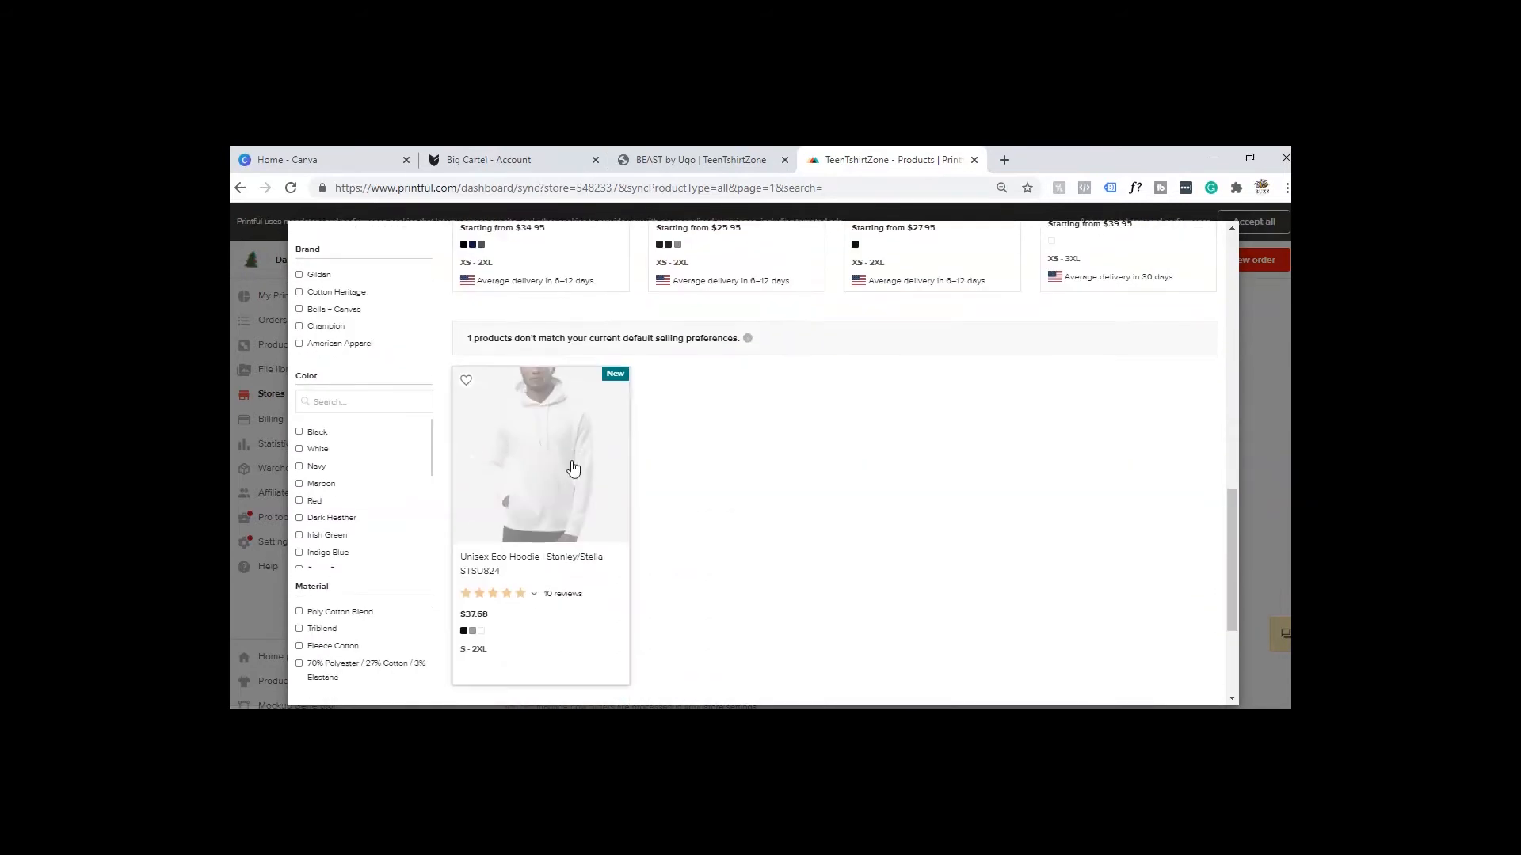
scroll(574, 468, up, 2)
scroll(574, 468, up, 5)
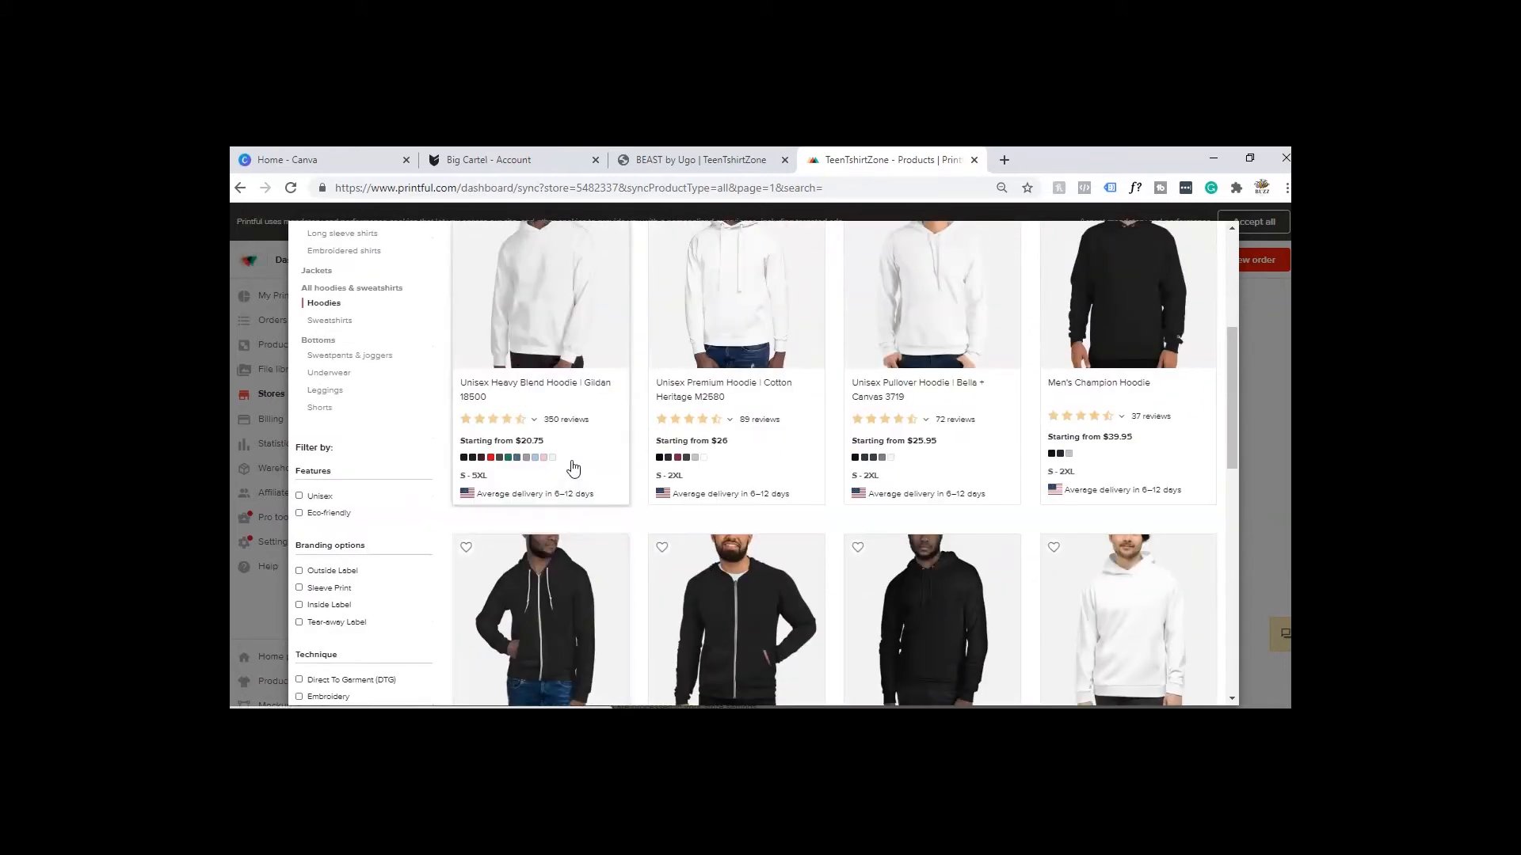
scroll(574, 466, up, 1)
click(547, 390)
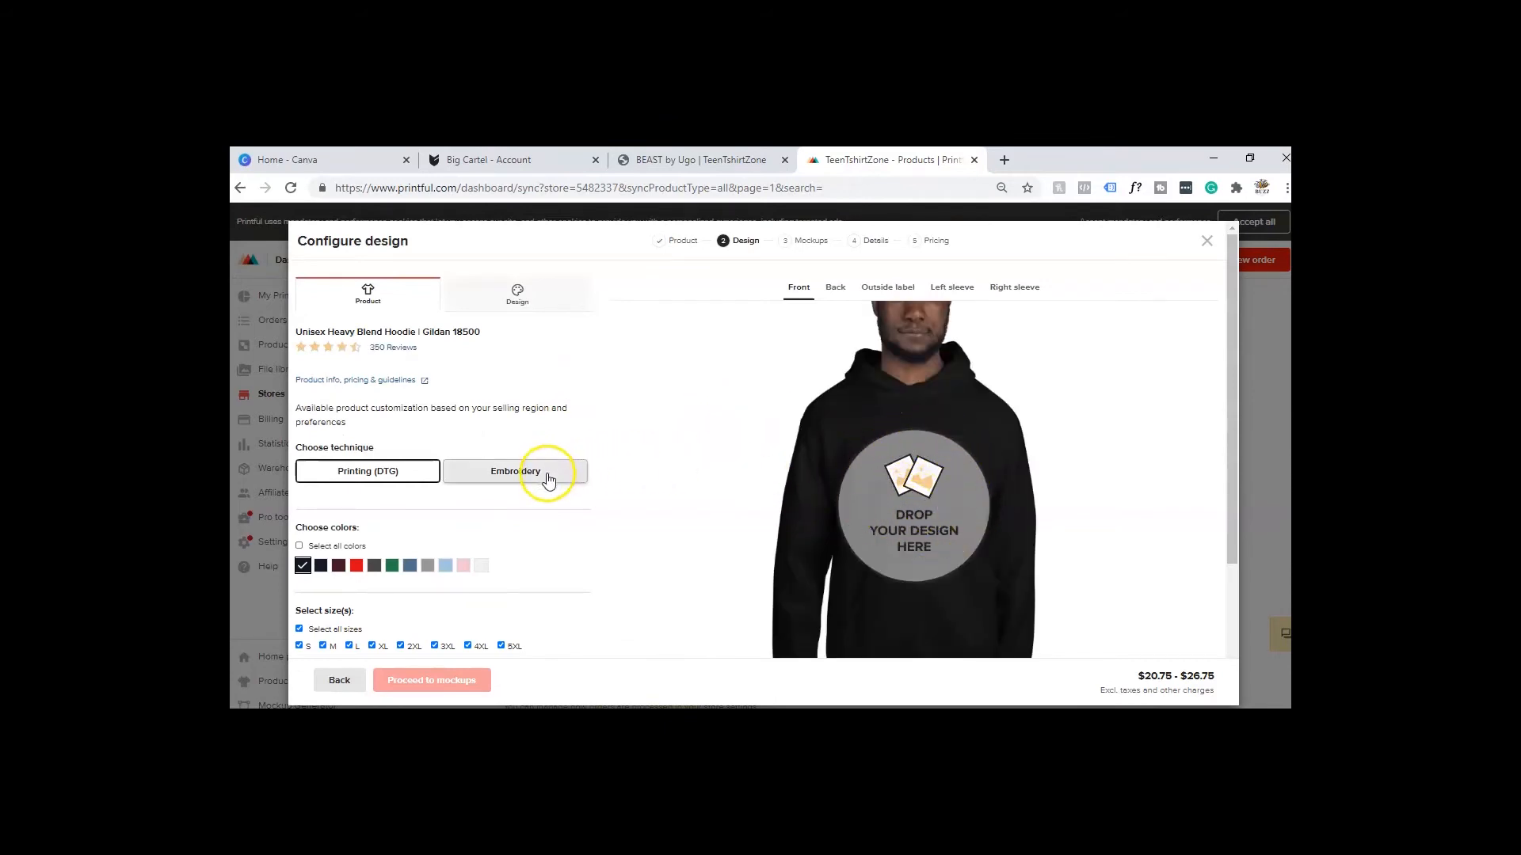
Step: Add Sport Grey and White to the hoodie's Black color selection and review the options for adding a design
scroll(543, 525, down, 1)
scroll(361, 459, up, 1)
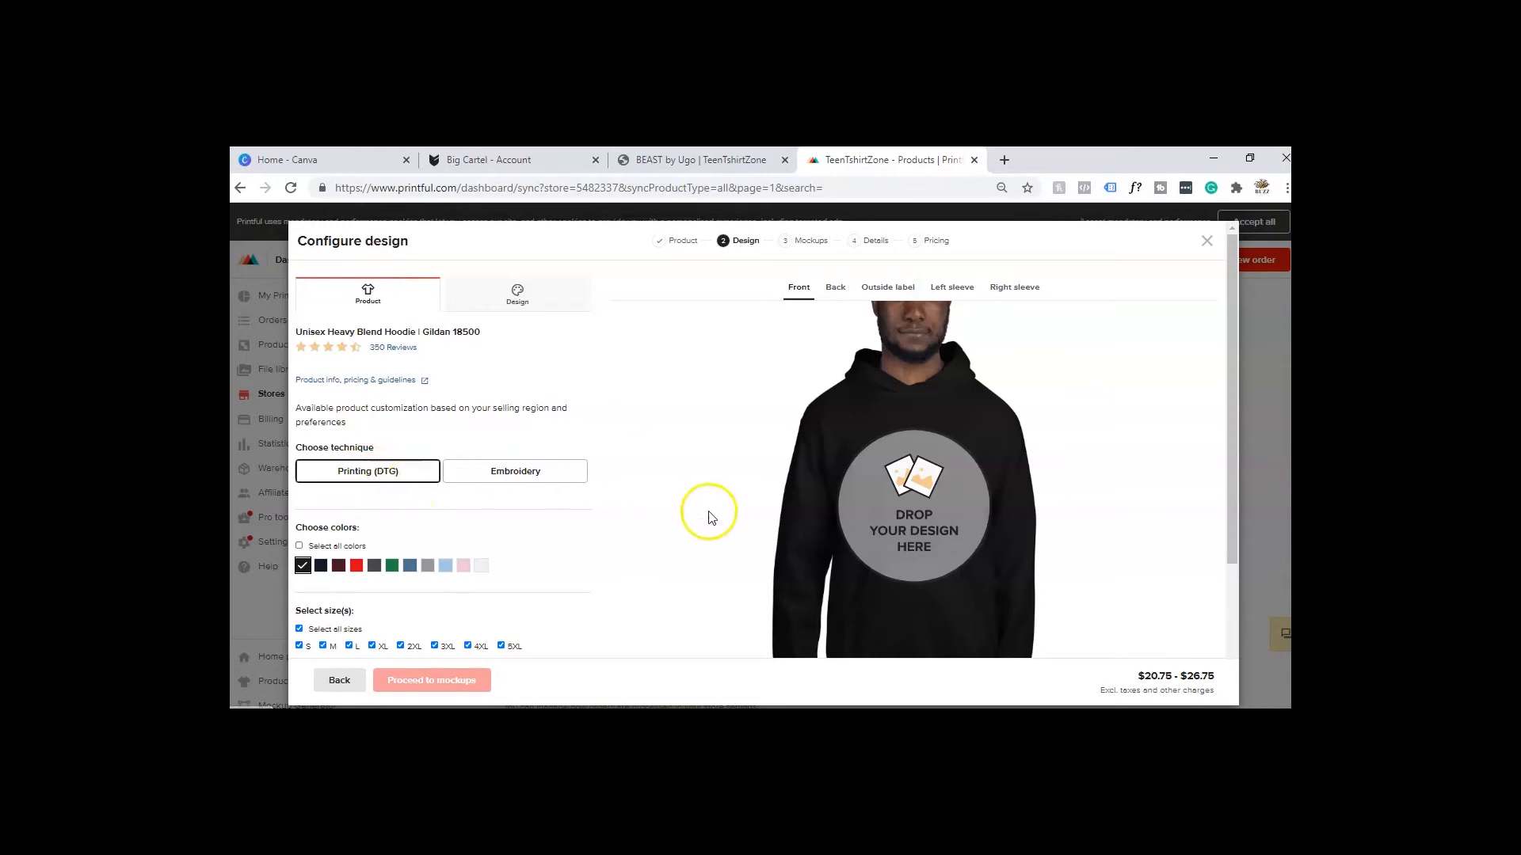
scroll(479, 536, down, 1)
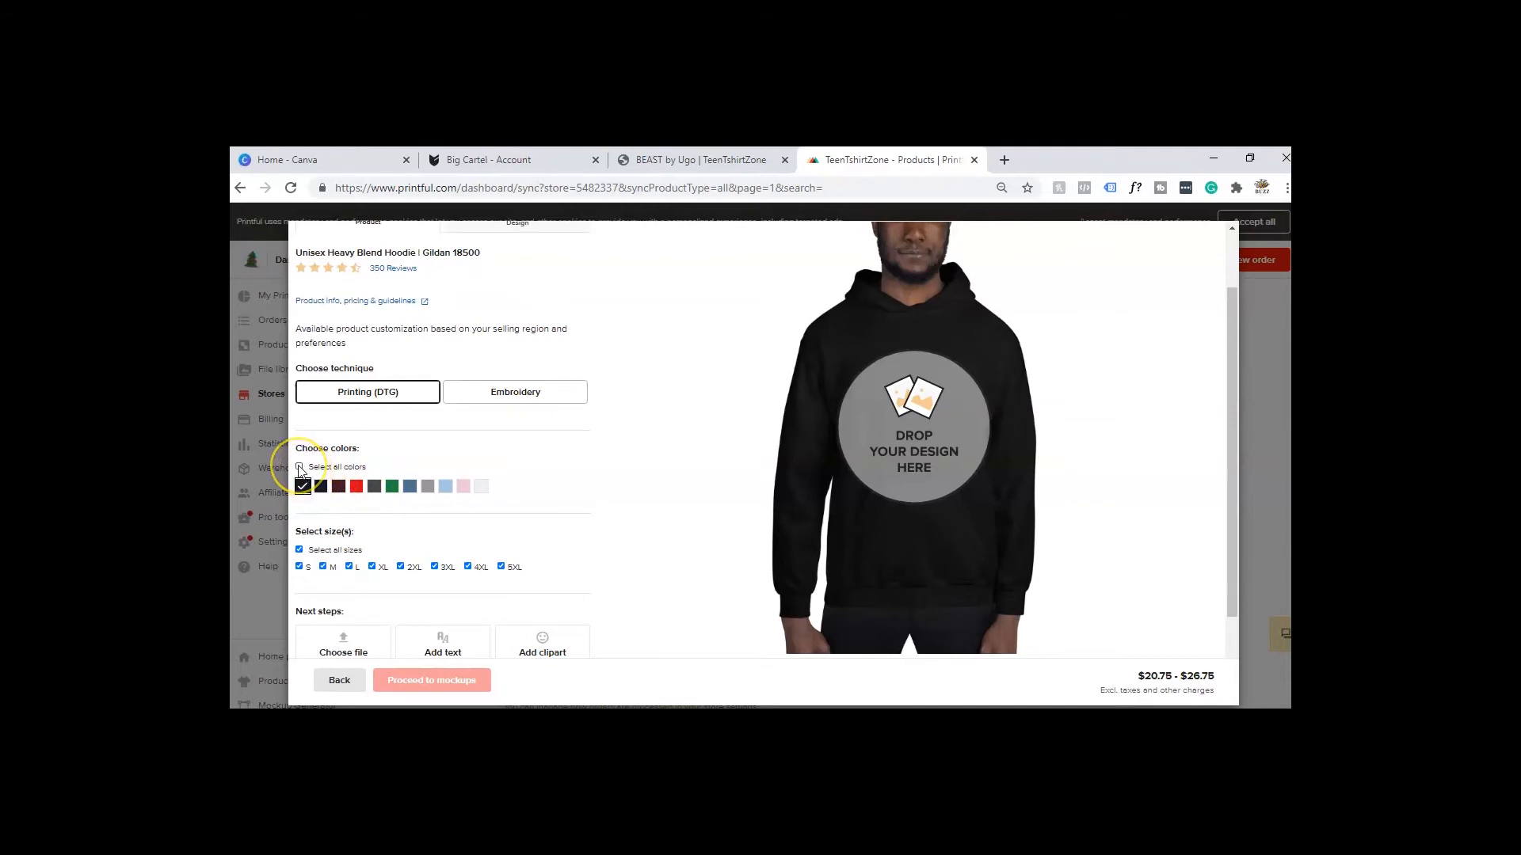
click(299, 467)
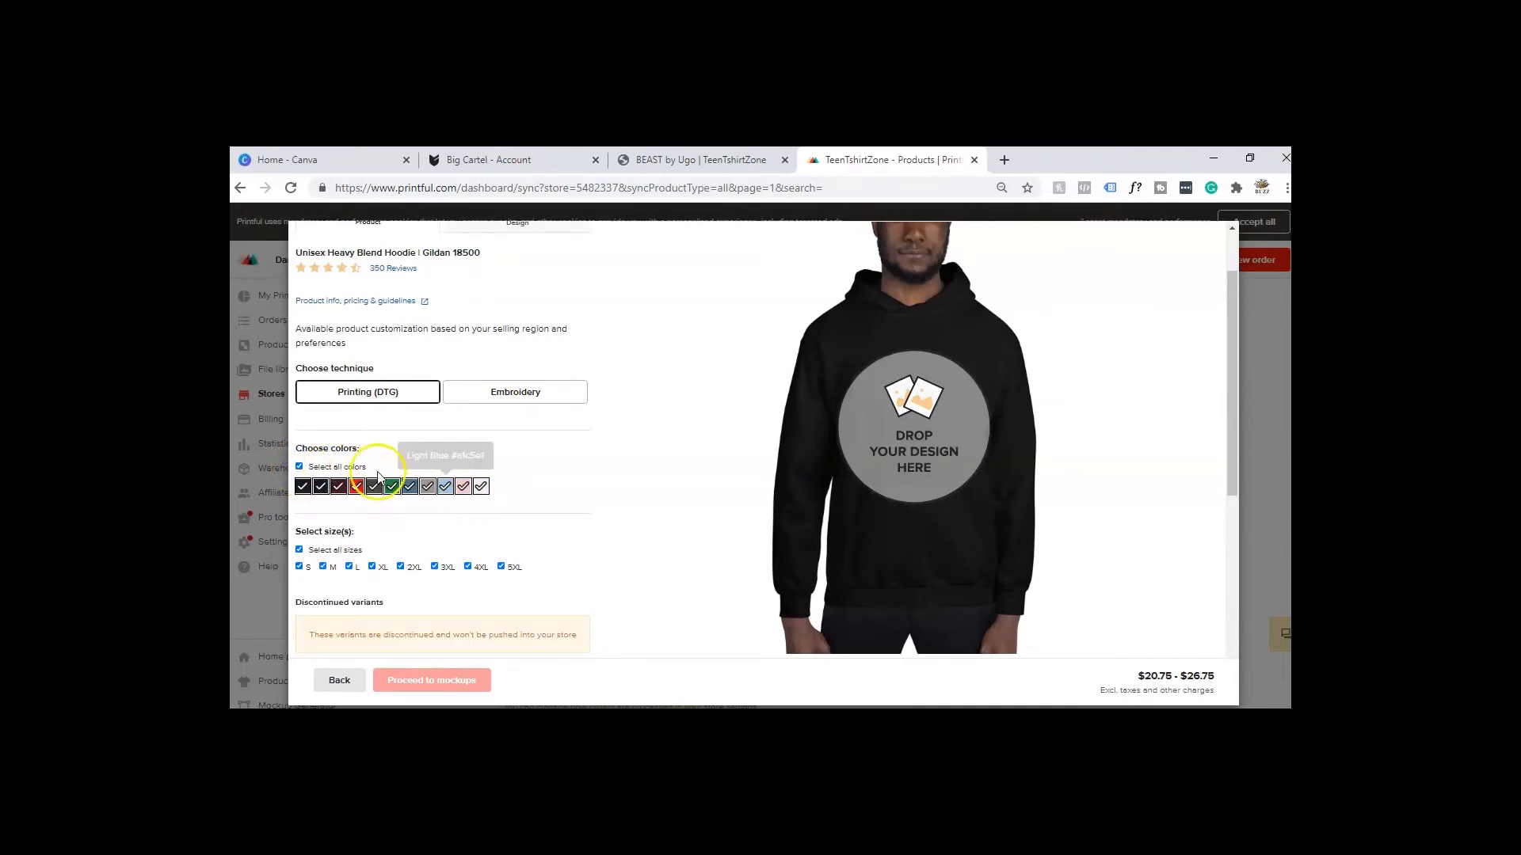
click(300, 467)
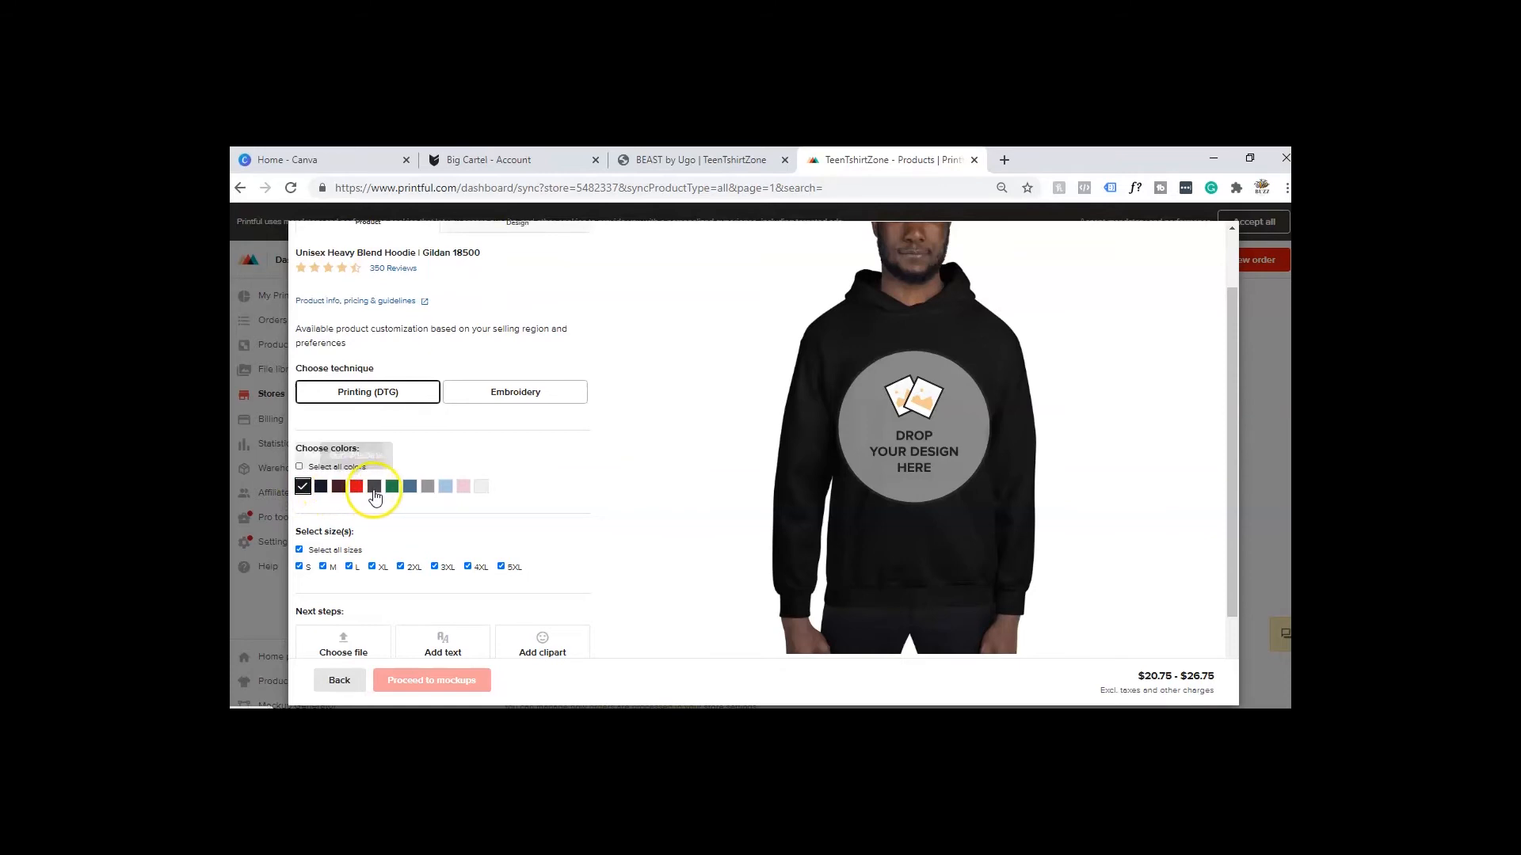
click(427, 488)
click(481, 488)
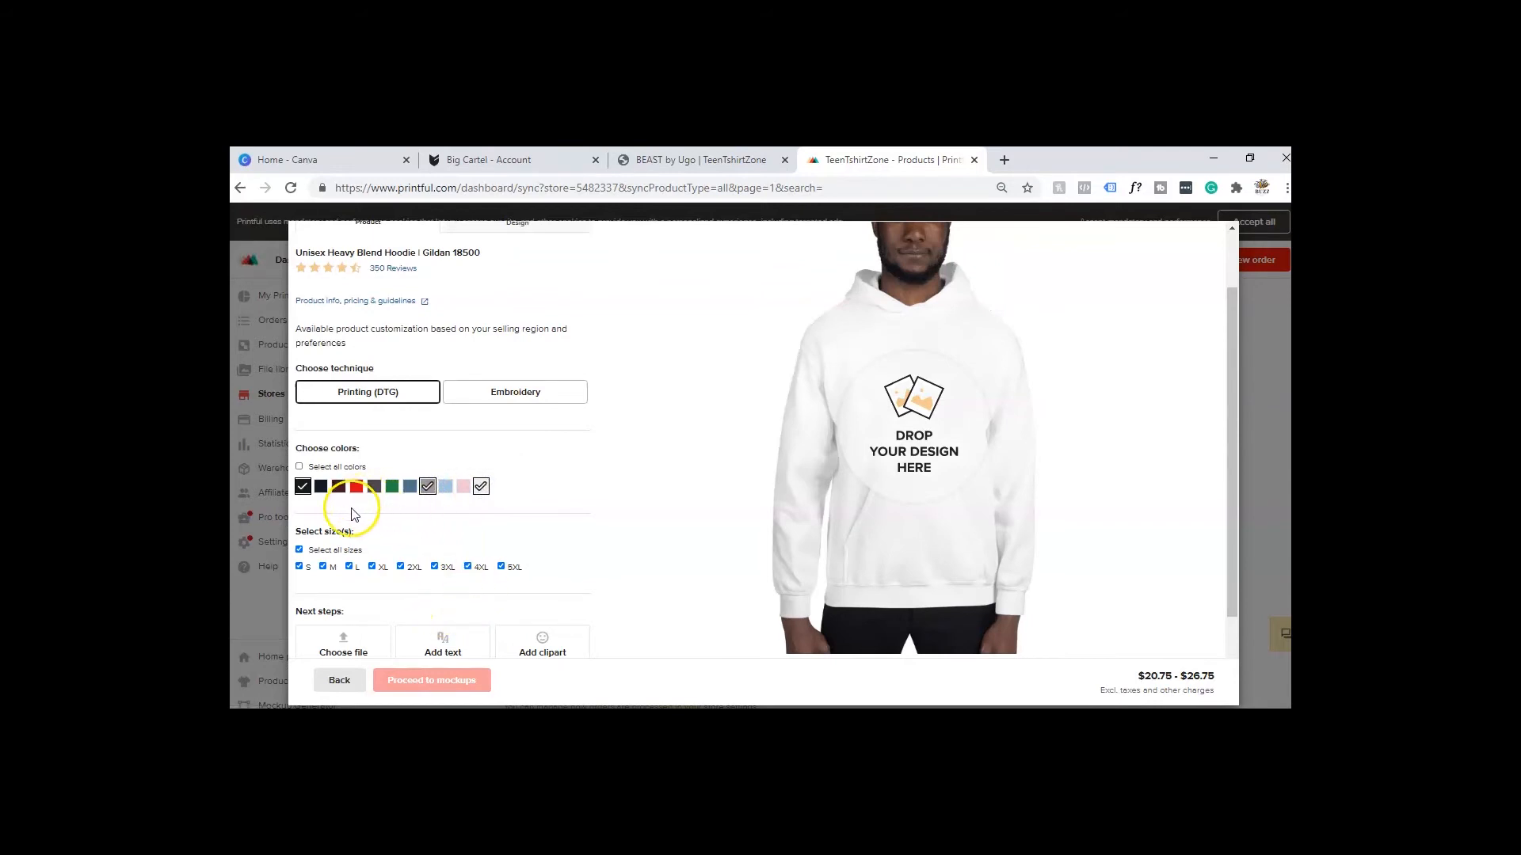
scroll(350, 522, down, 1)
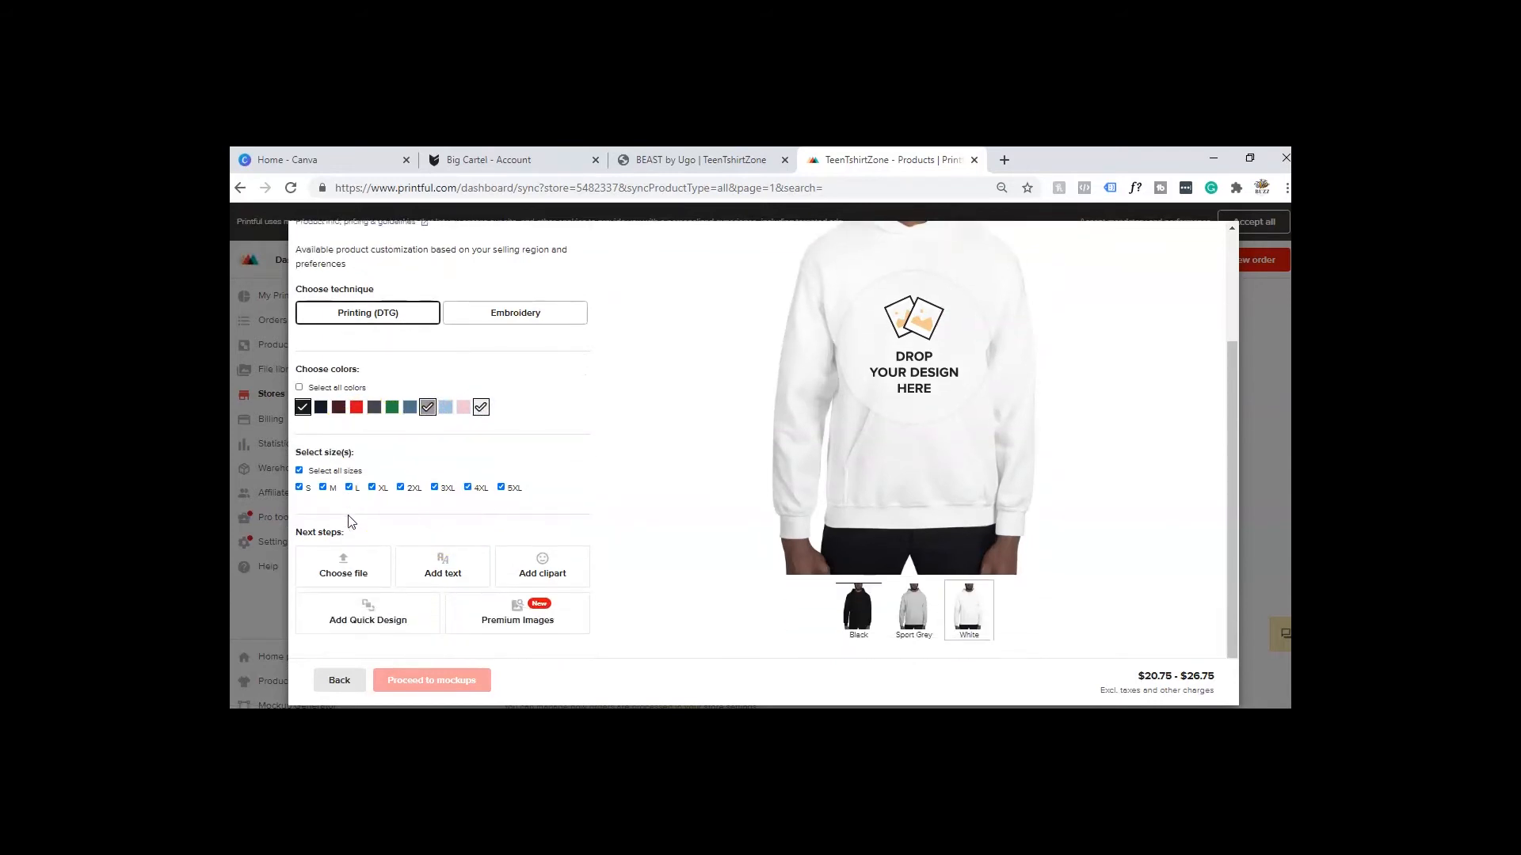
scroll(349, 523, down, 1)
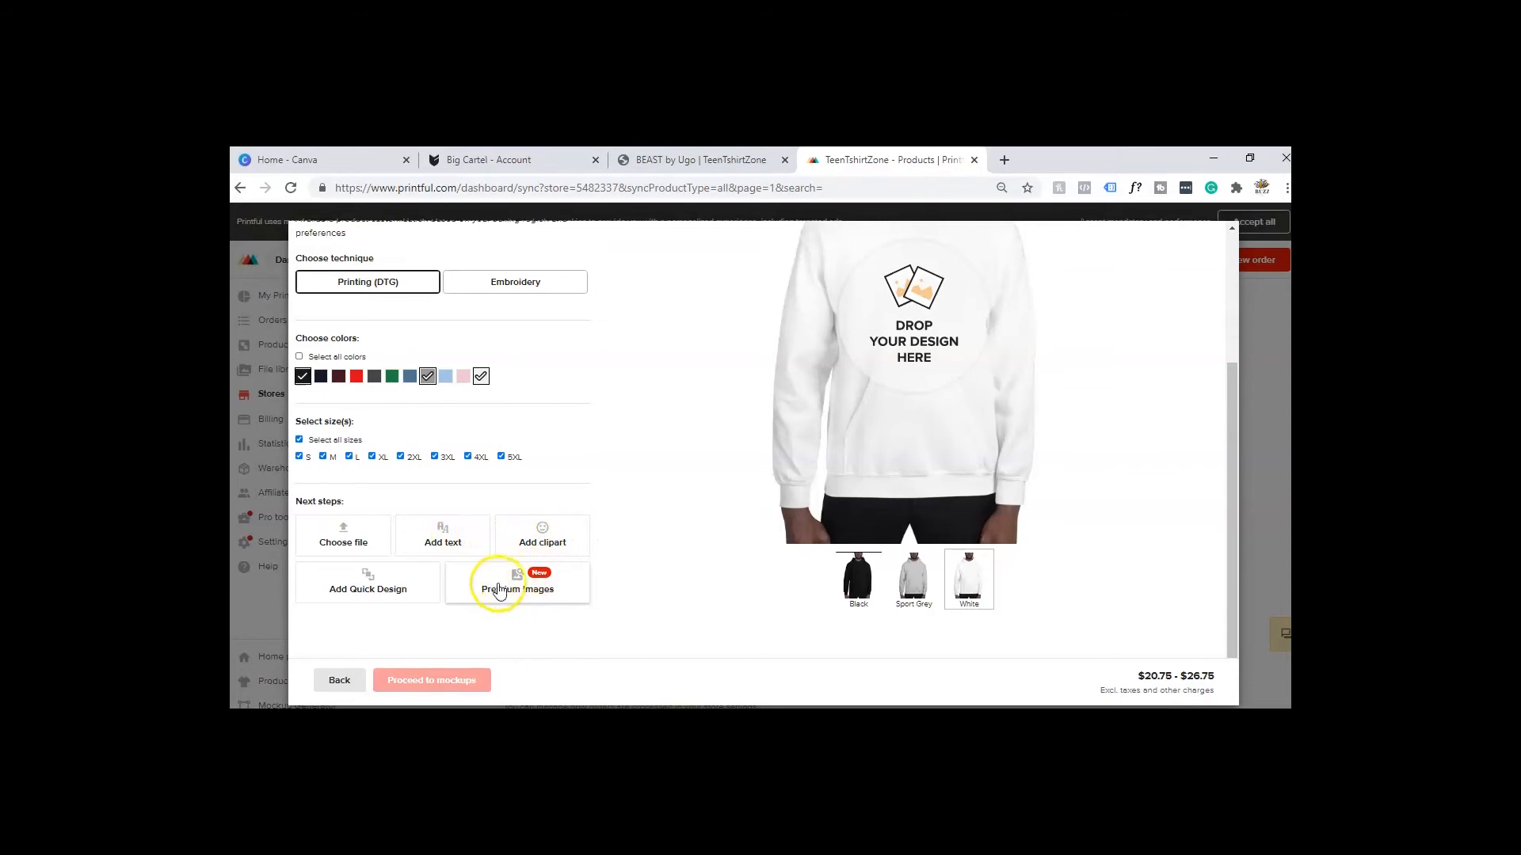
Step: Open the file library to choose a design file for the hoodie's front
scroll(468, 570, up, 3)
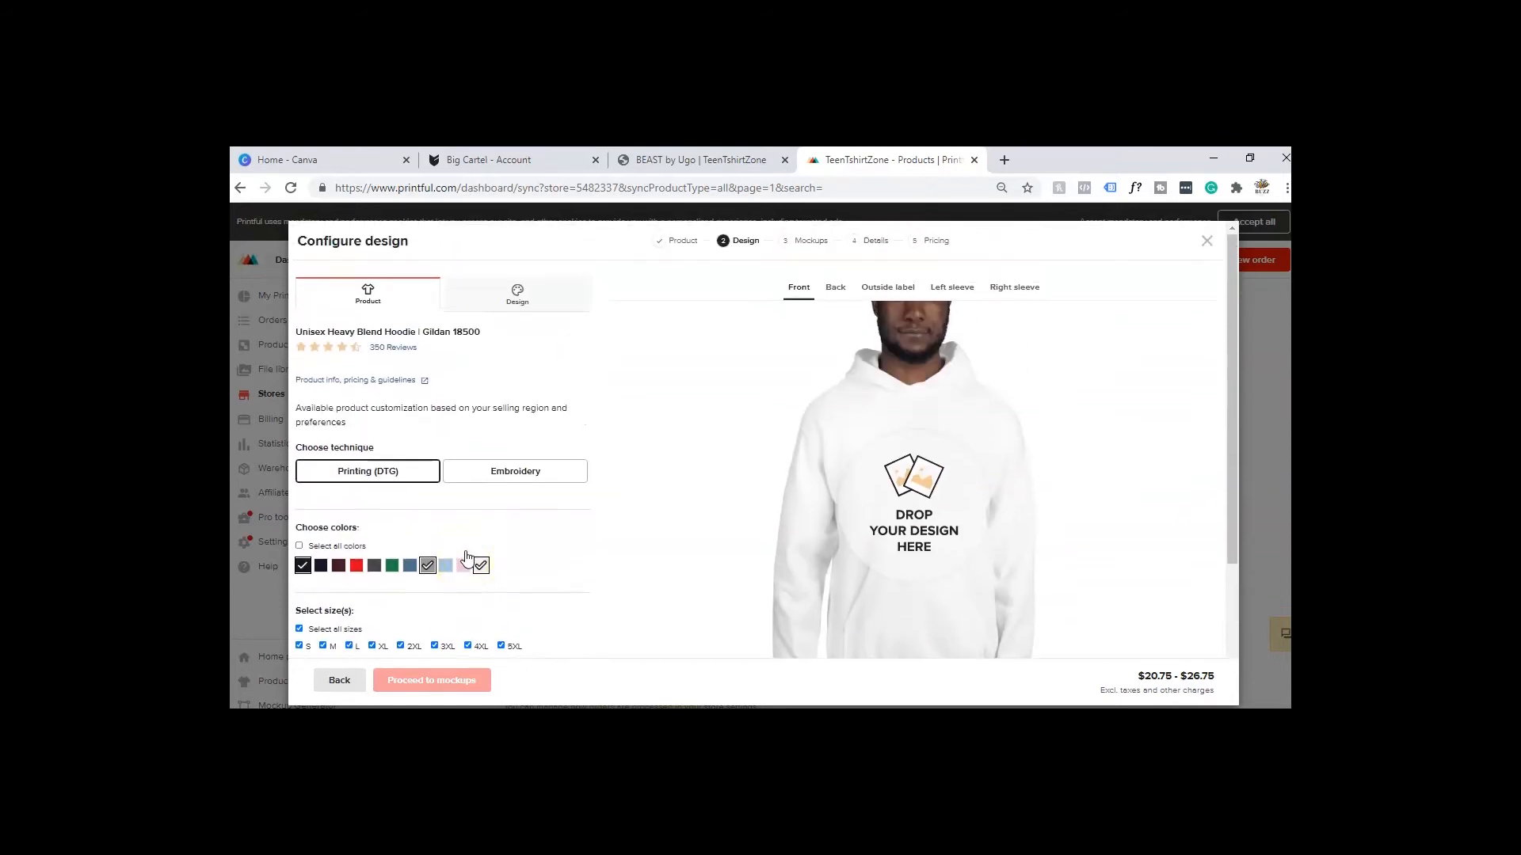
scroll(467, 554, down, 3)
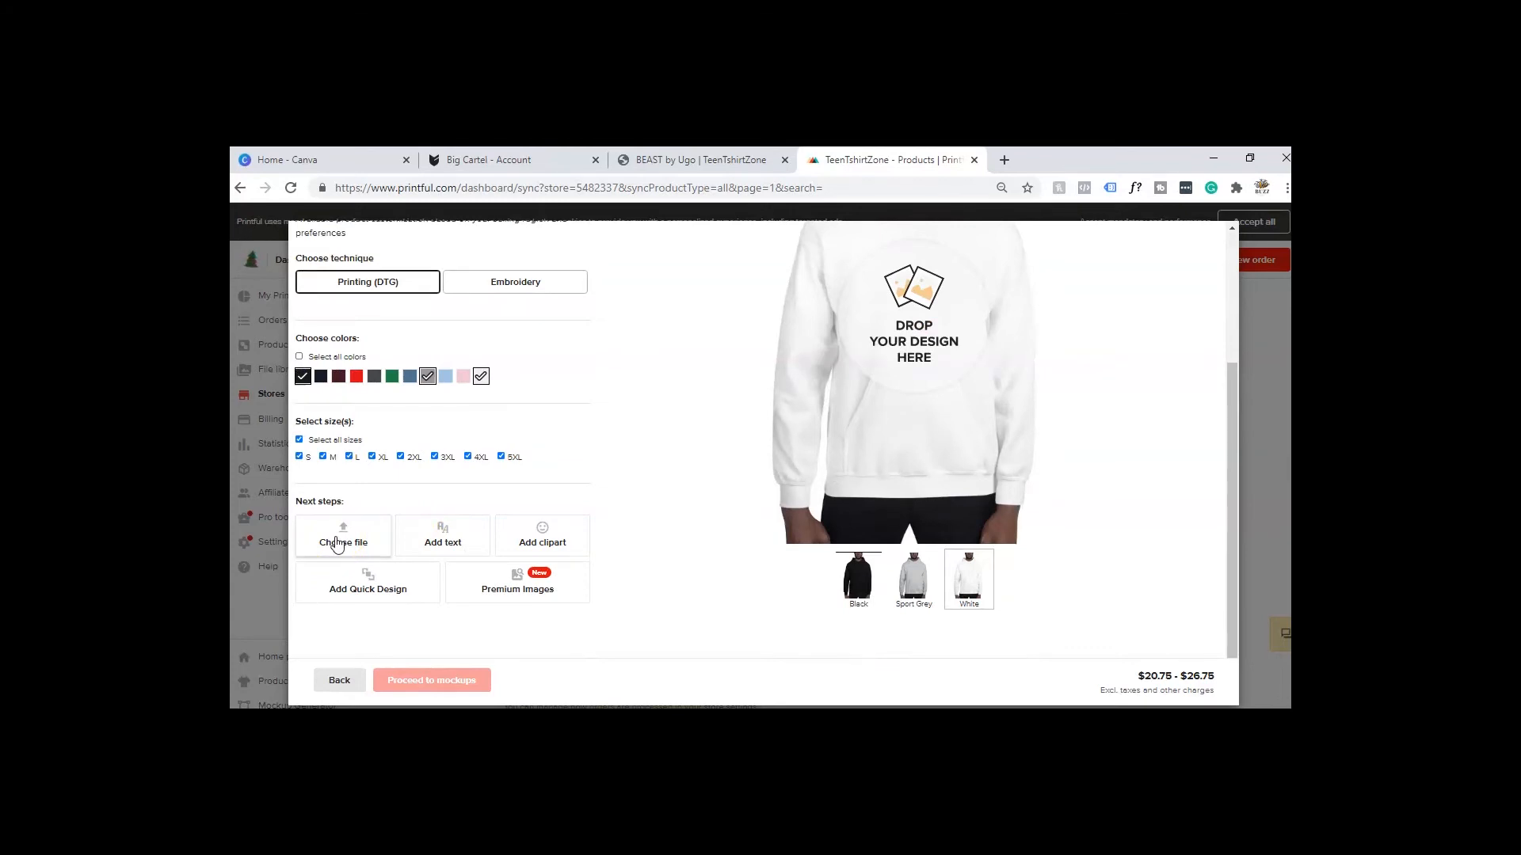
click(337, 543)
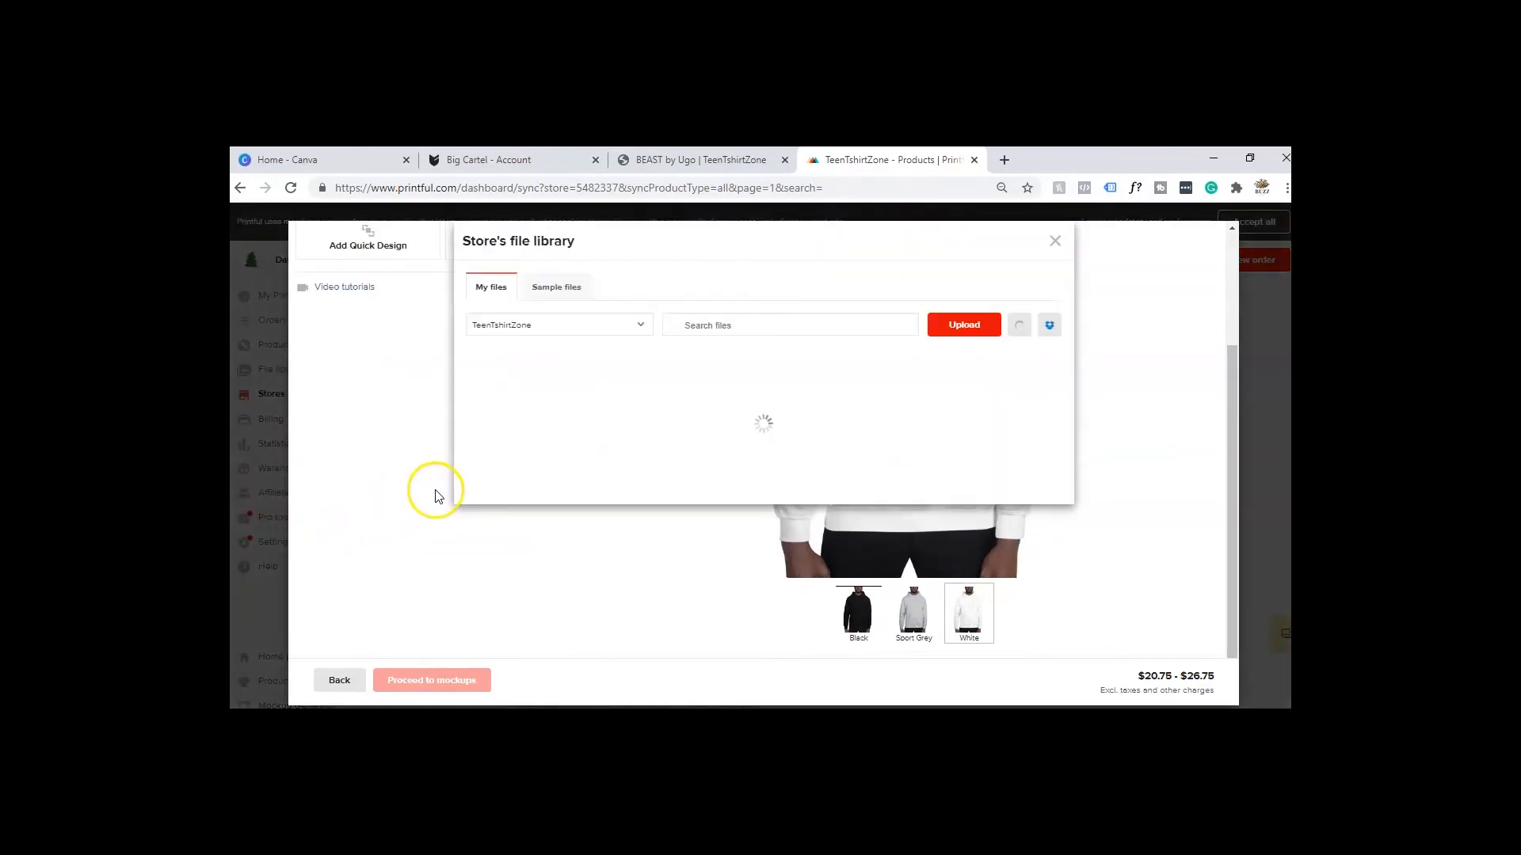
Step: Browse the print files saved under the first two active stores in the file library
click(562, 330)
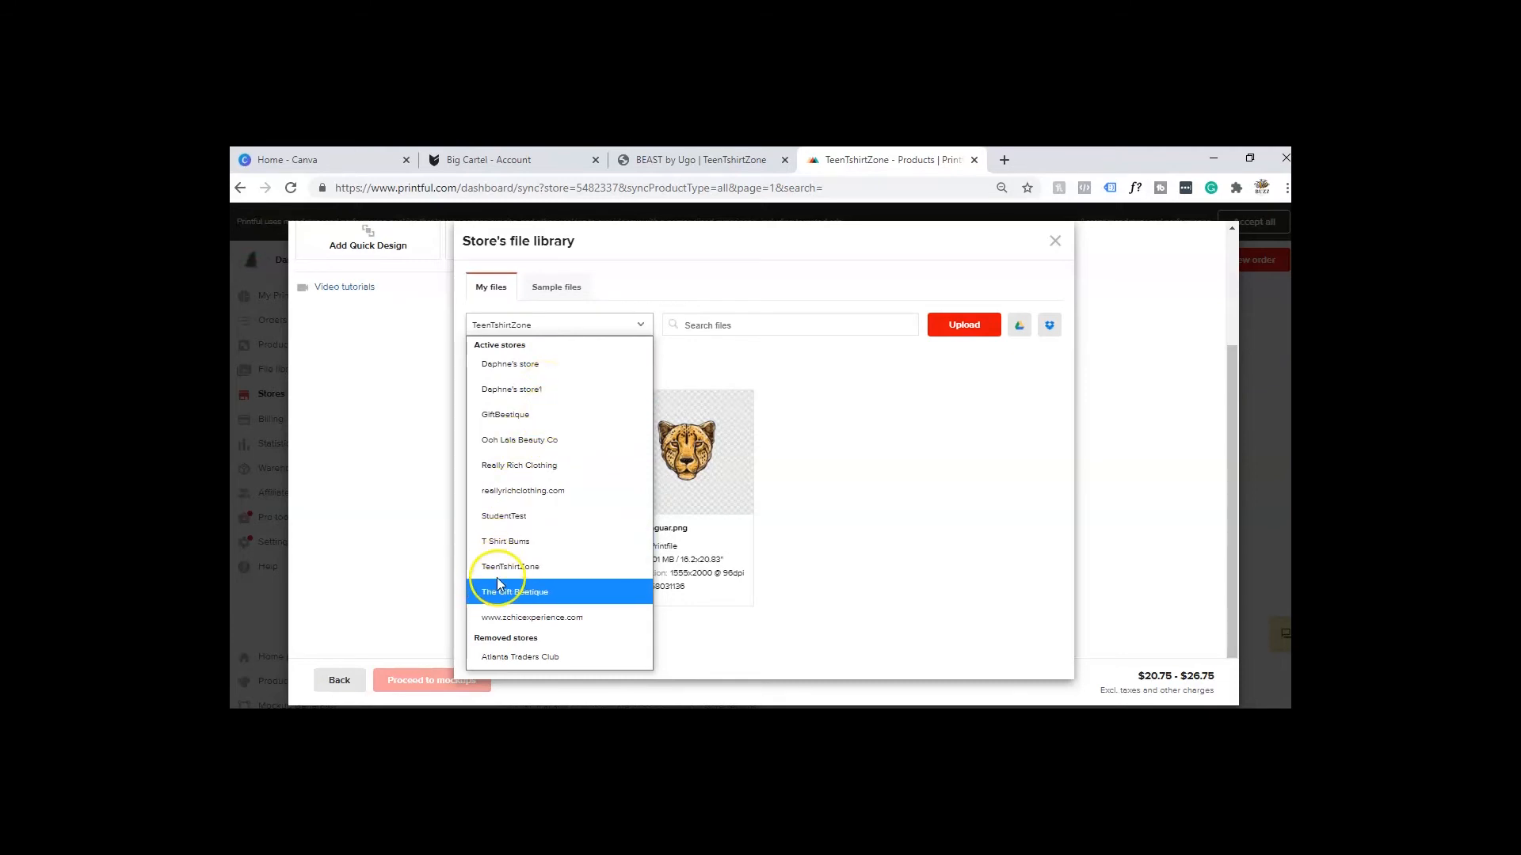
click(522, 365)
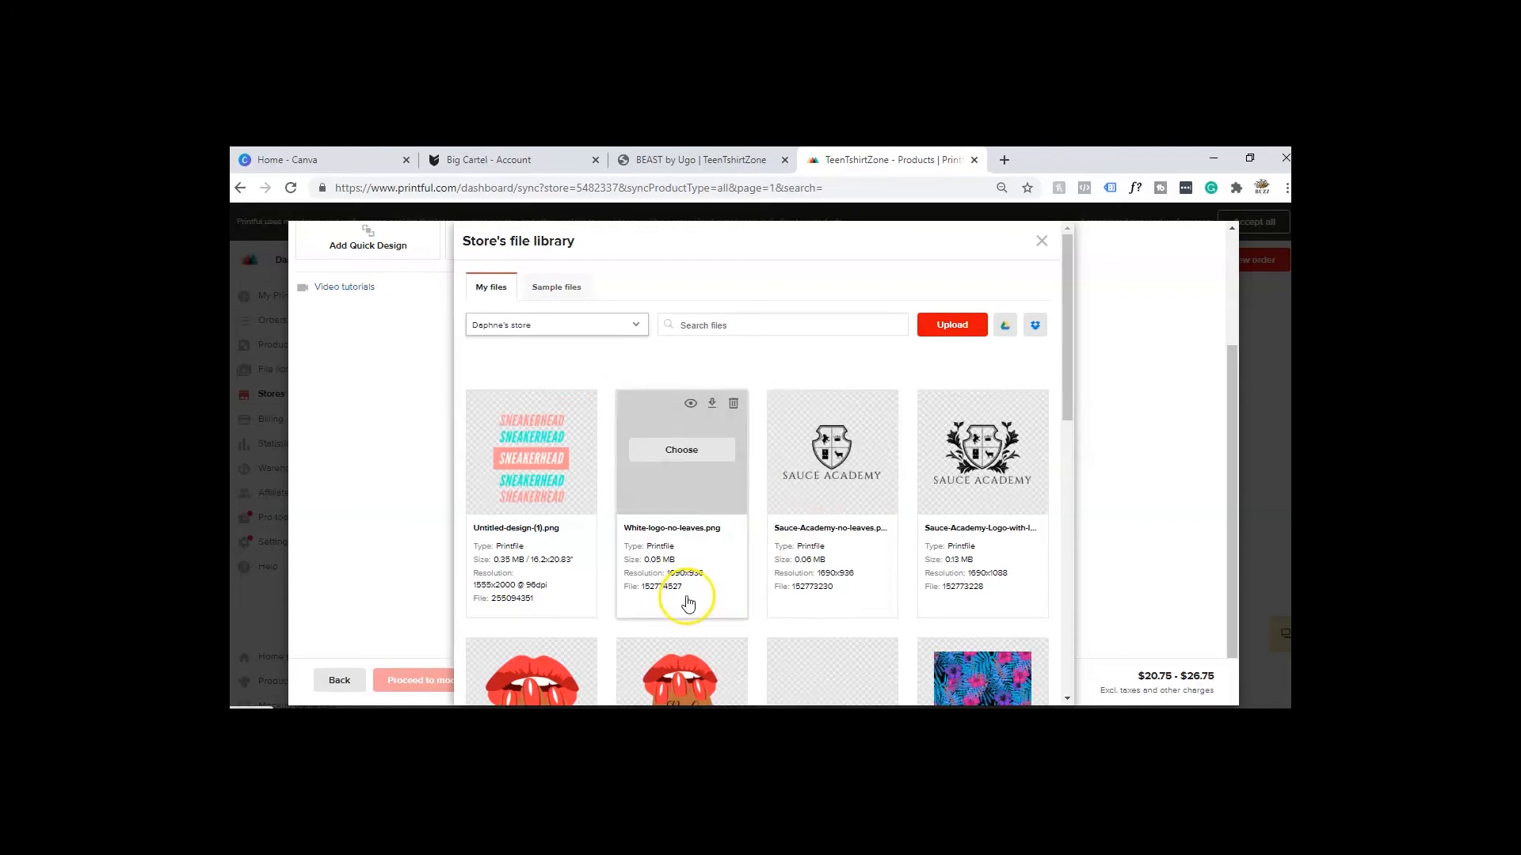
scroll(685, 602, down, 2)
scroll(687, 603, down, 3)
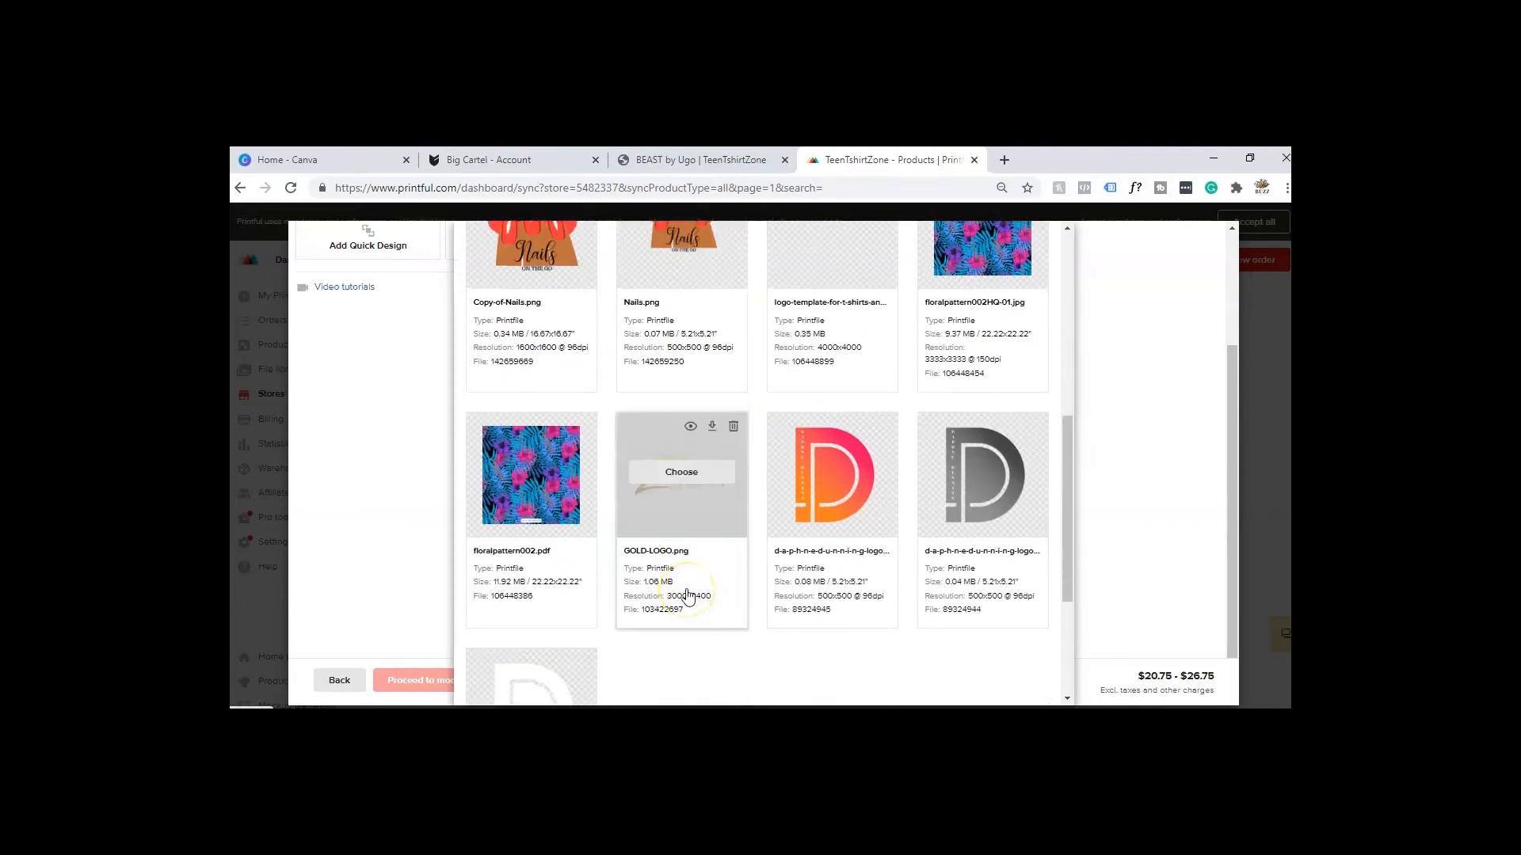
scroll(589, 459, up, 3)
scroll(673, 465, down, 5)
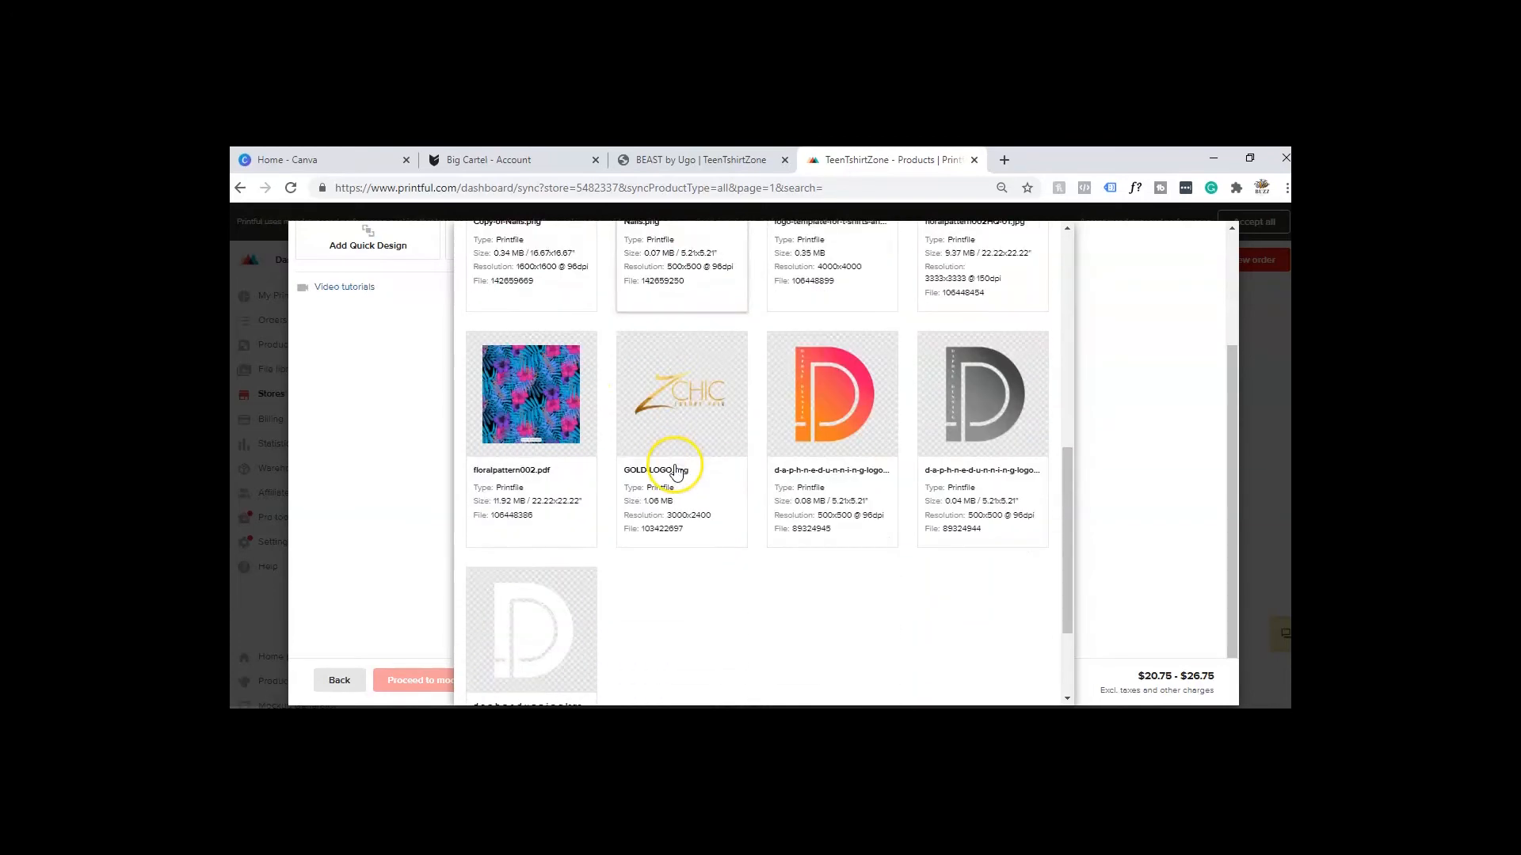
scroll(673, 467, up, 10)
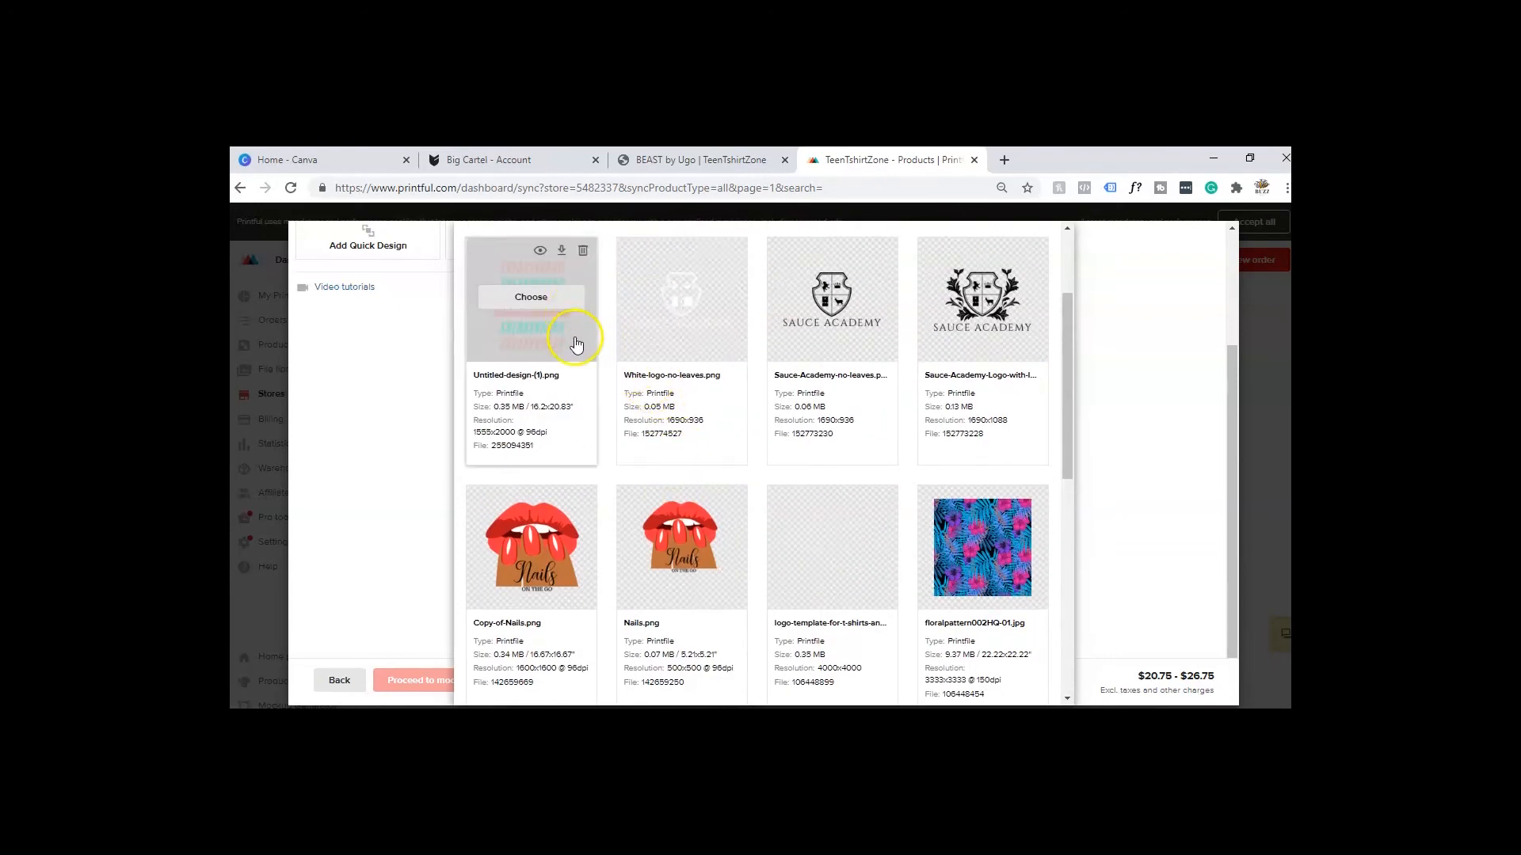
click(583, 327)
click(560, 390)
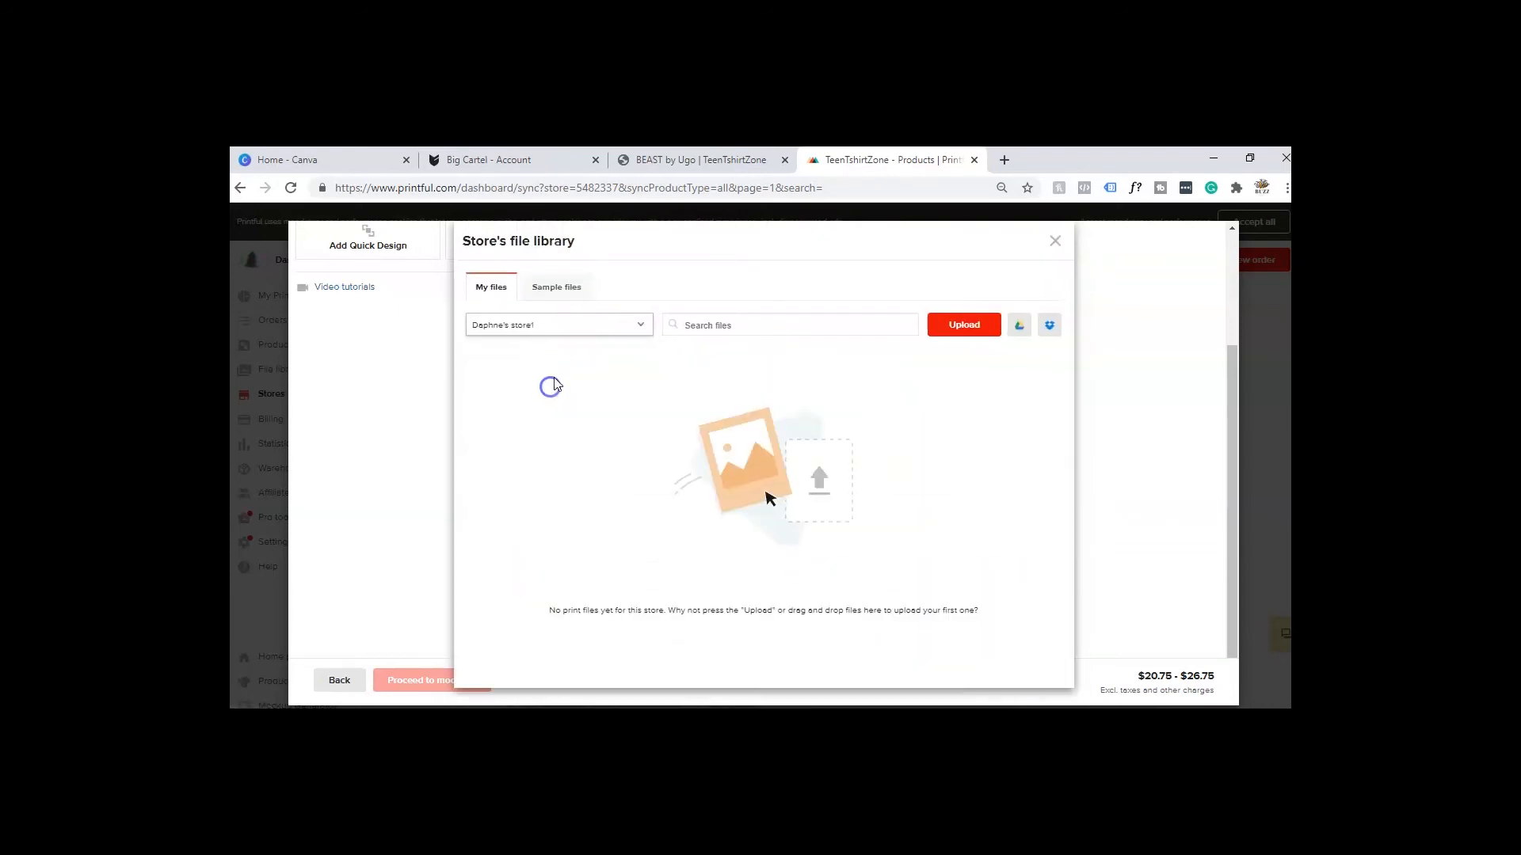
Step: Switch the file library to the GiftBeetique store and choose Deer-dab-tshirt-01-HQ-01.jpg as the hoodie's front design
click(590, 336)
click(560, 412)
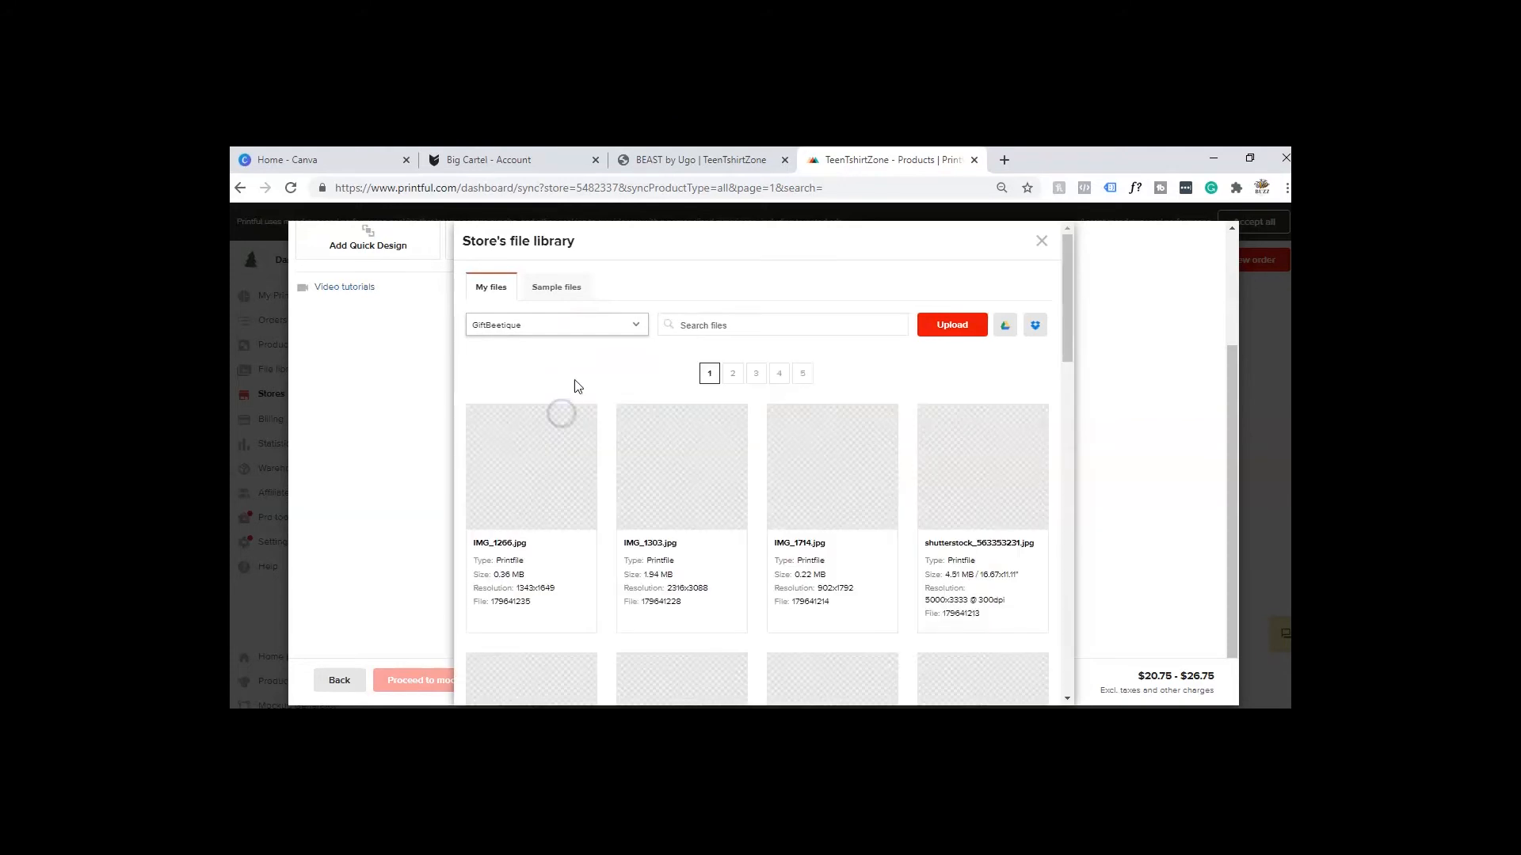
scroll(688, 475, down, 7)
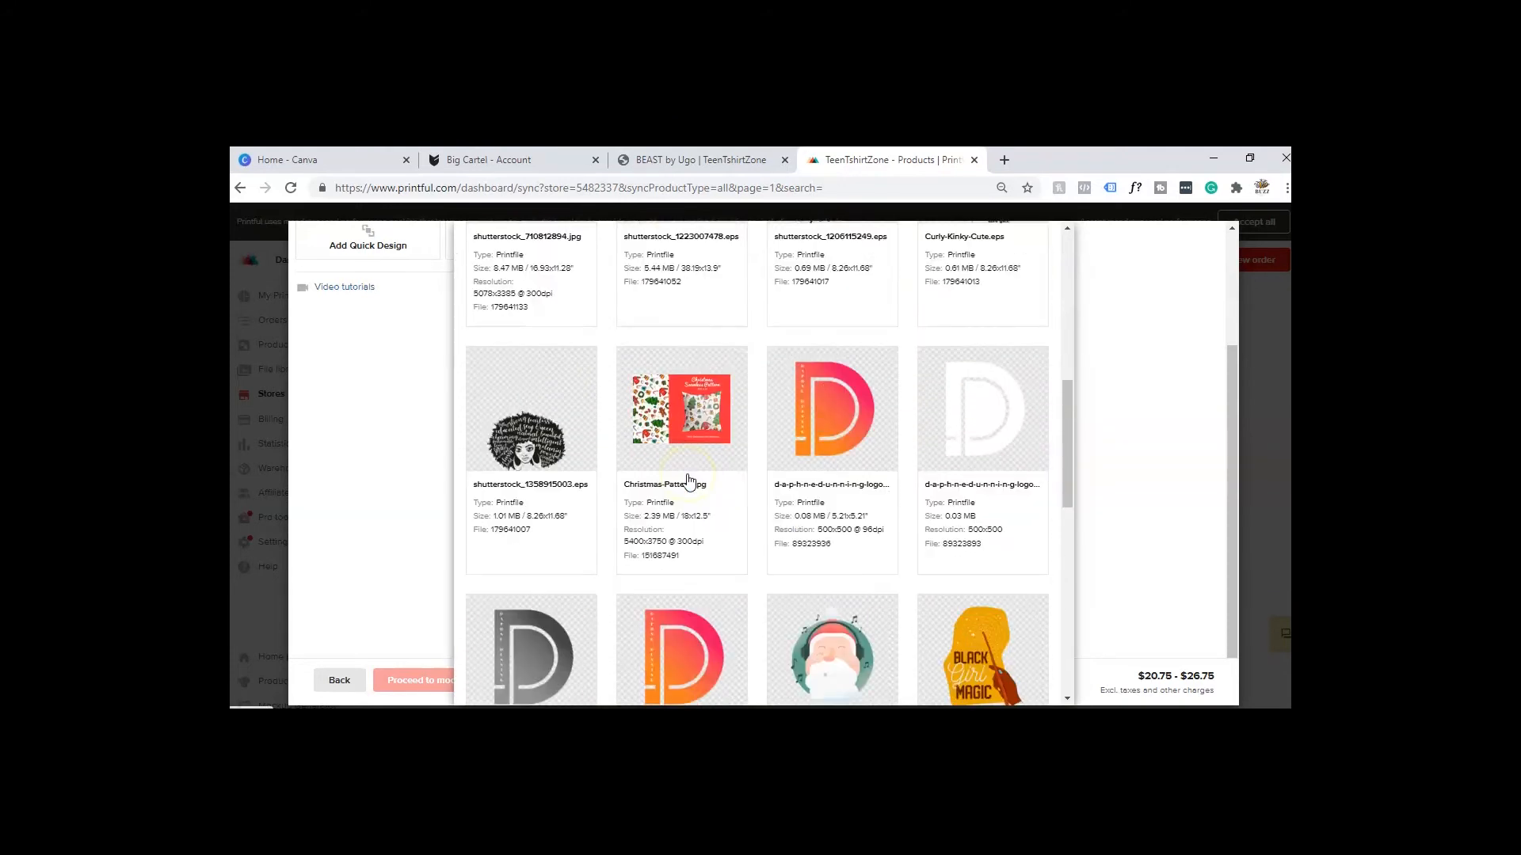
scroll(688, 481, down, 6)
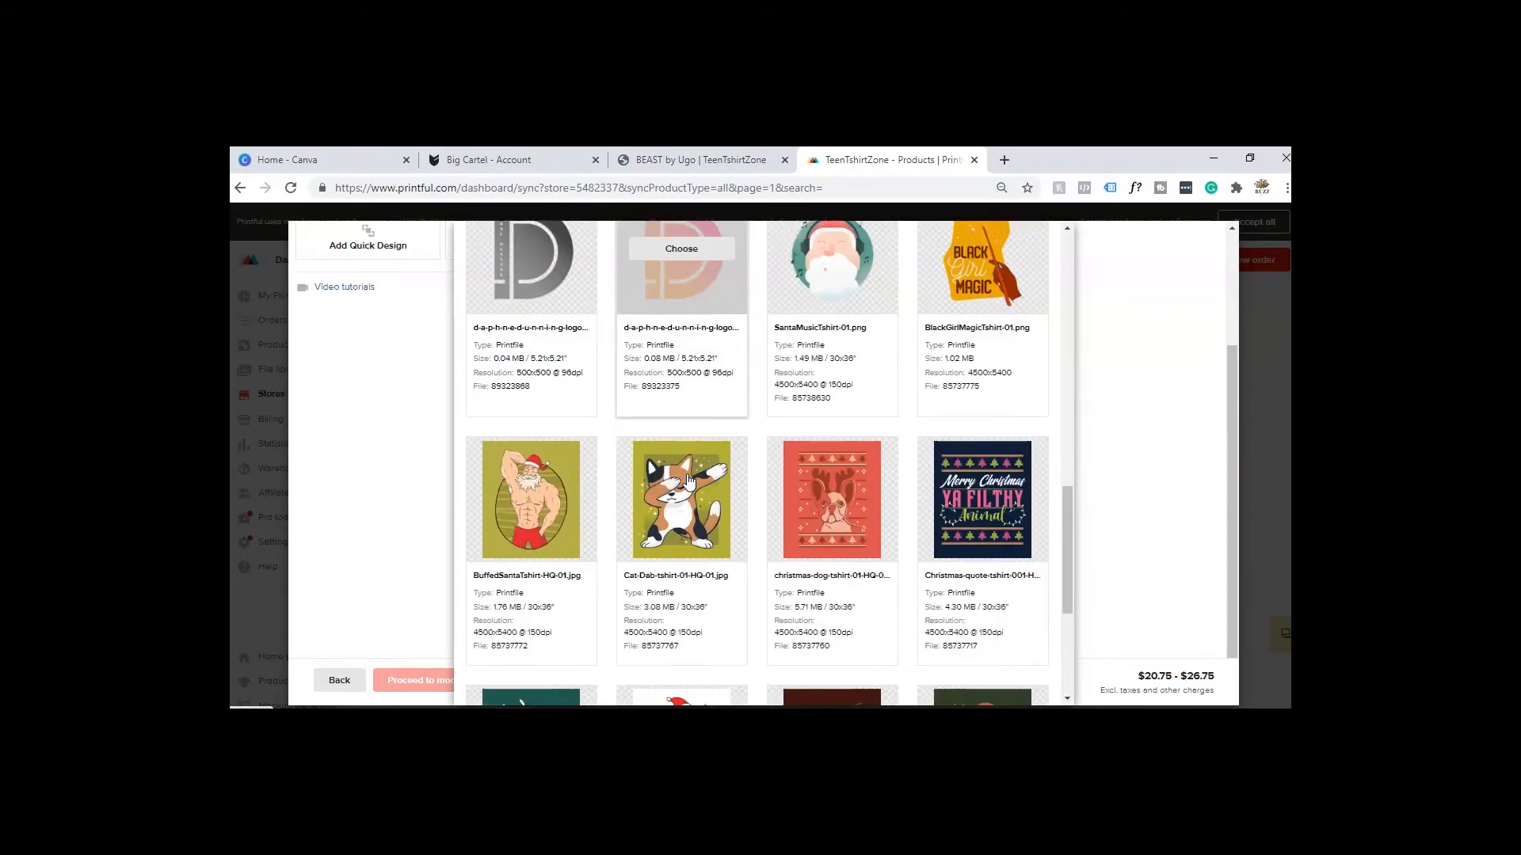
scroll(688, 481, down, 2)
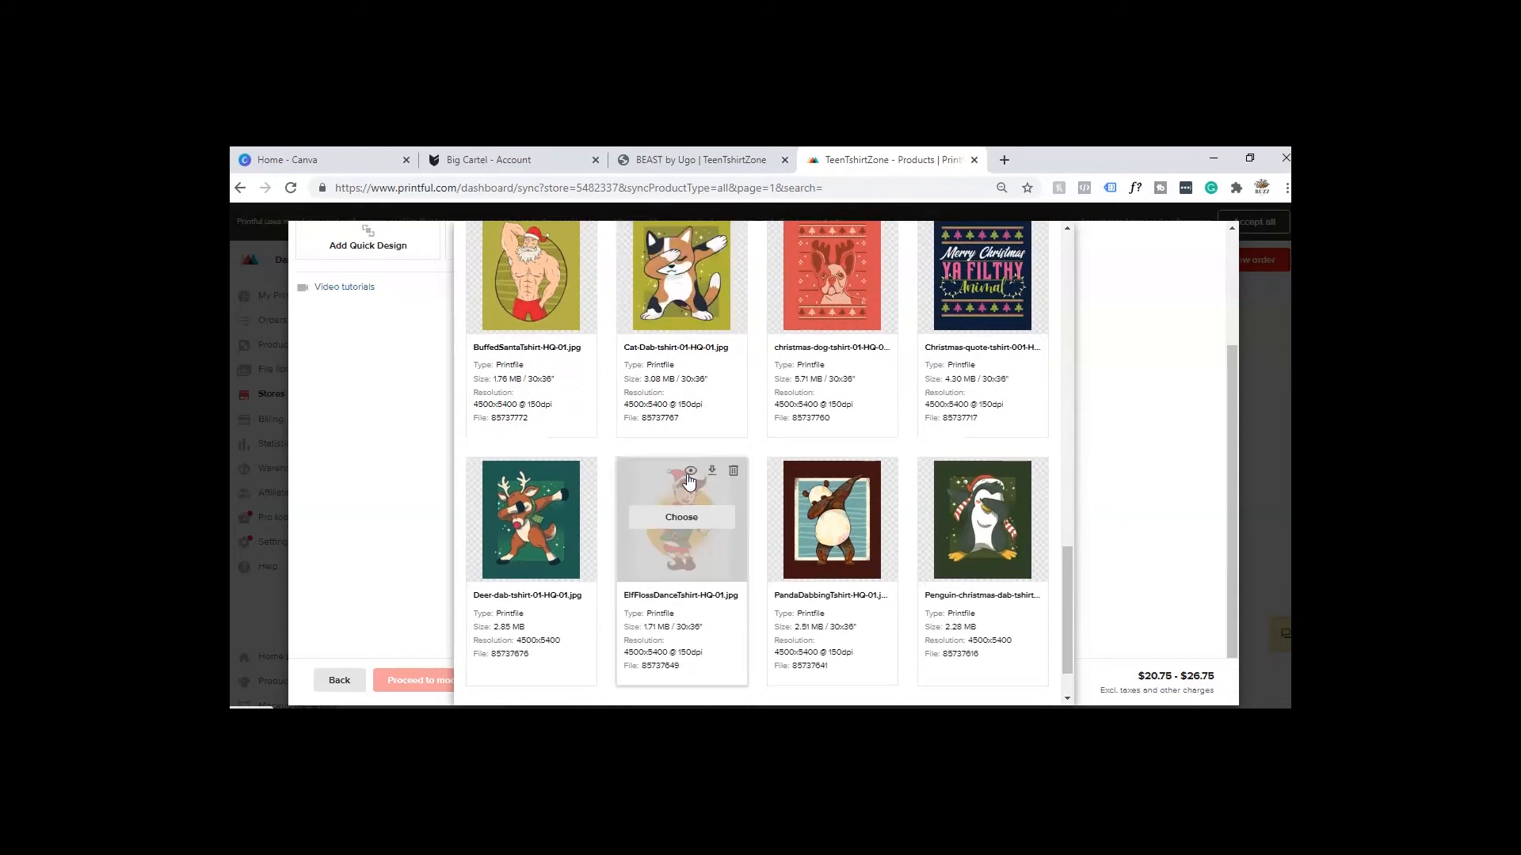
scroll(687, 474, down, 1)
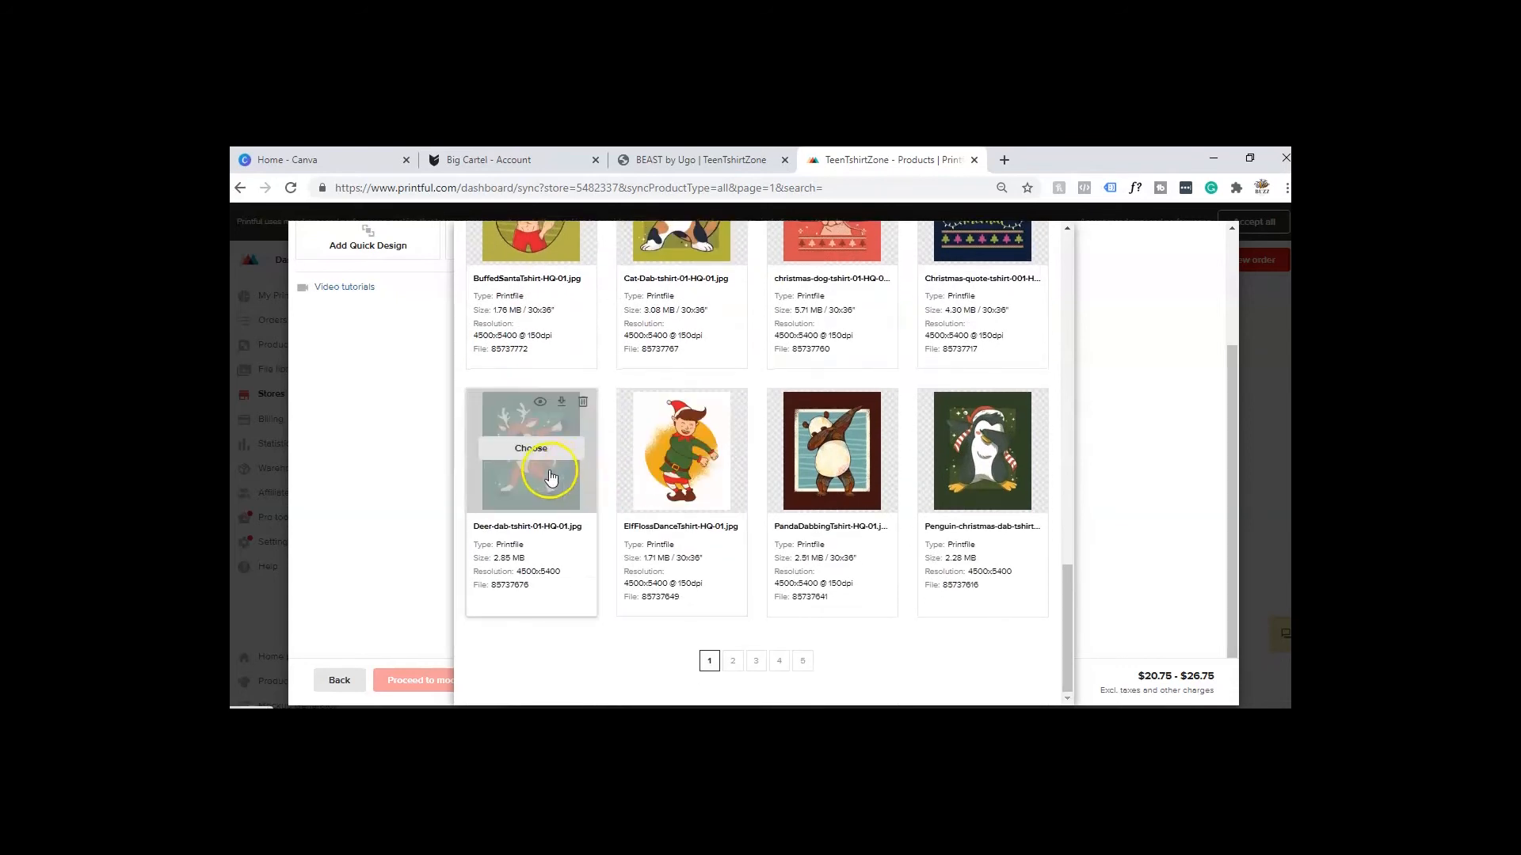
click(515, 448)
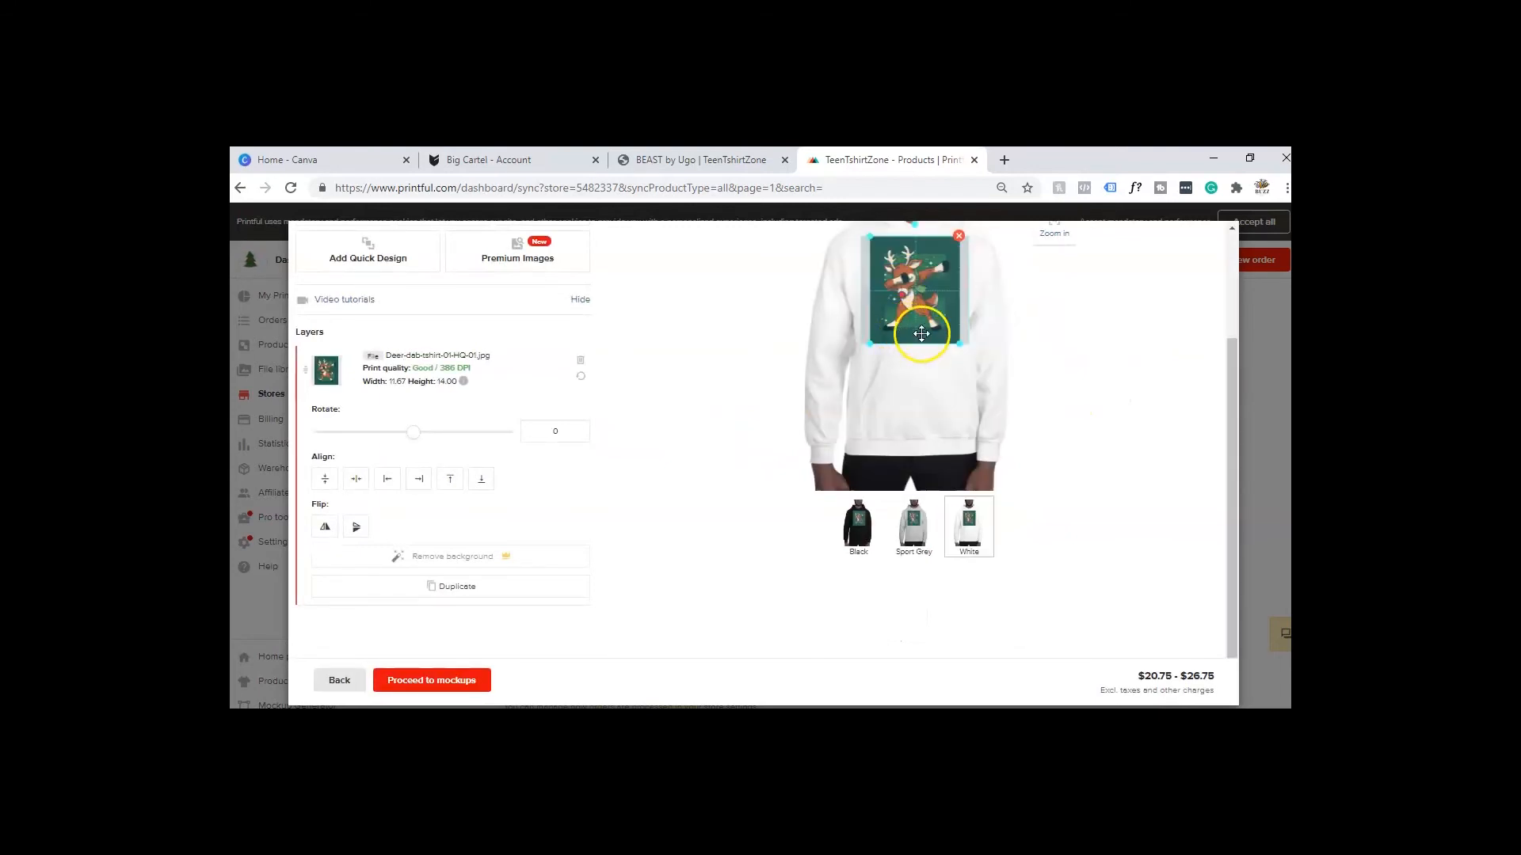
Step: Scale the deer design down to about 9.96 by 11.95 and center it horizontally within the front print area
drag(887, 429, 886, 410)
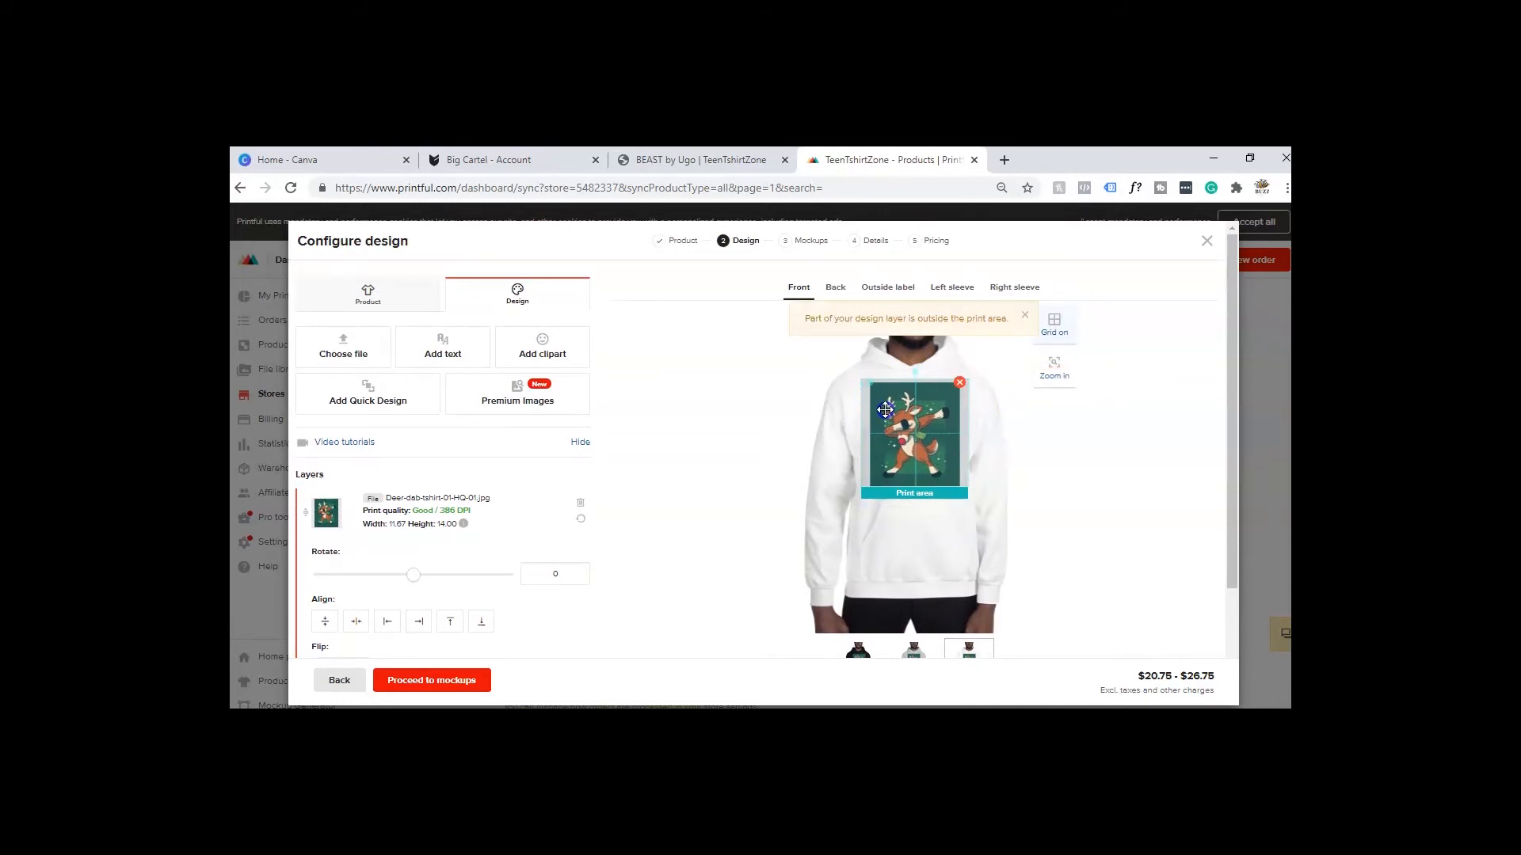
drag(886, 409, 886, 409)
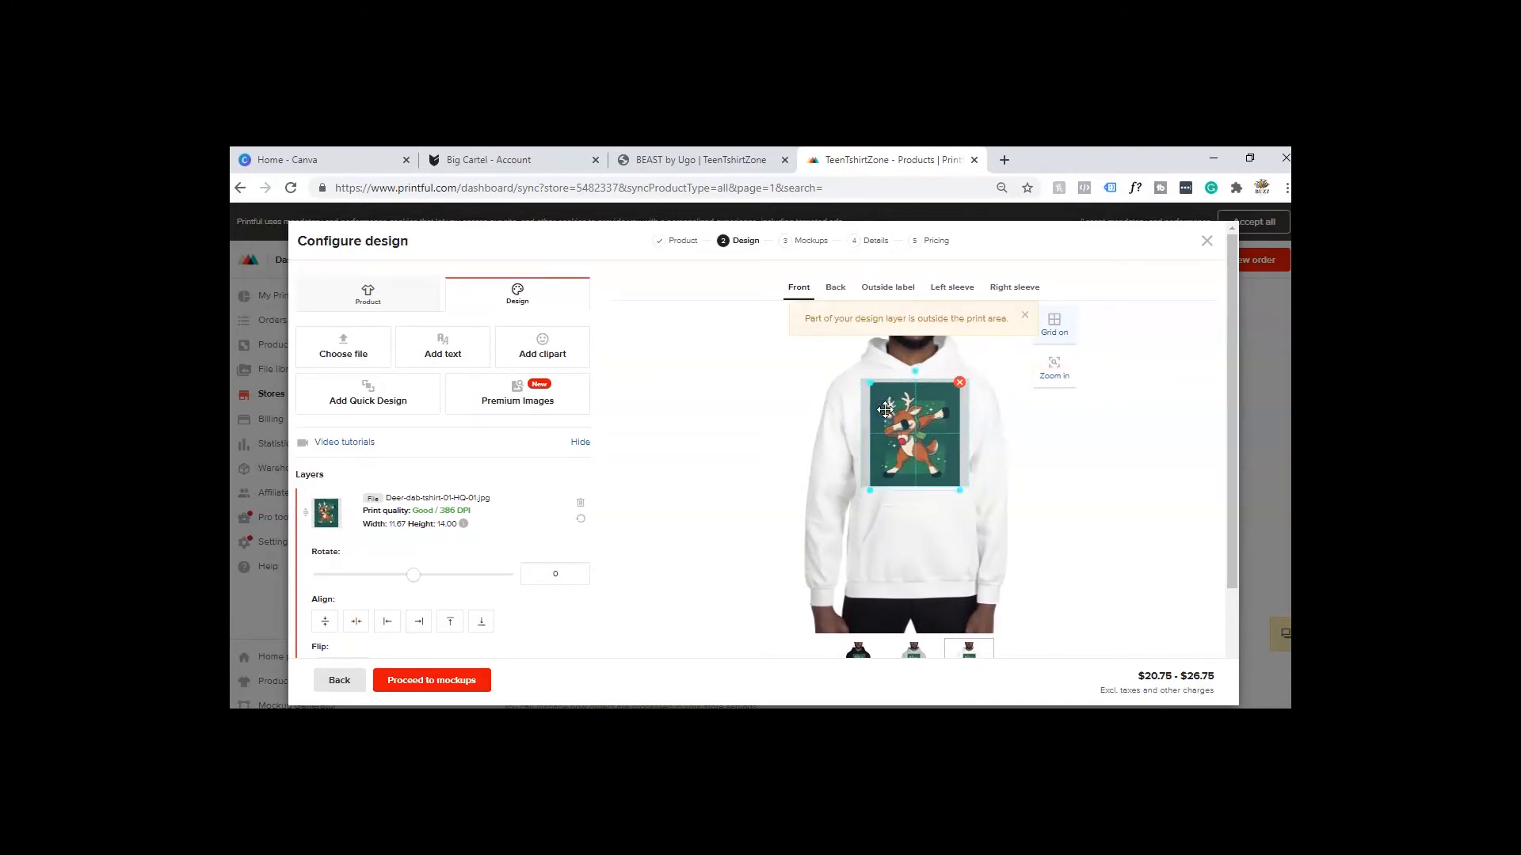
click(1035, 446)
click(911, 432)
drag(960, 490, 931, 432)
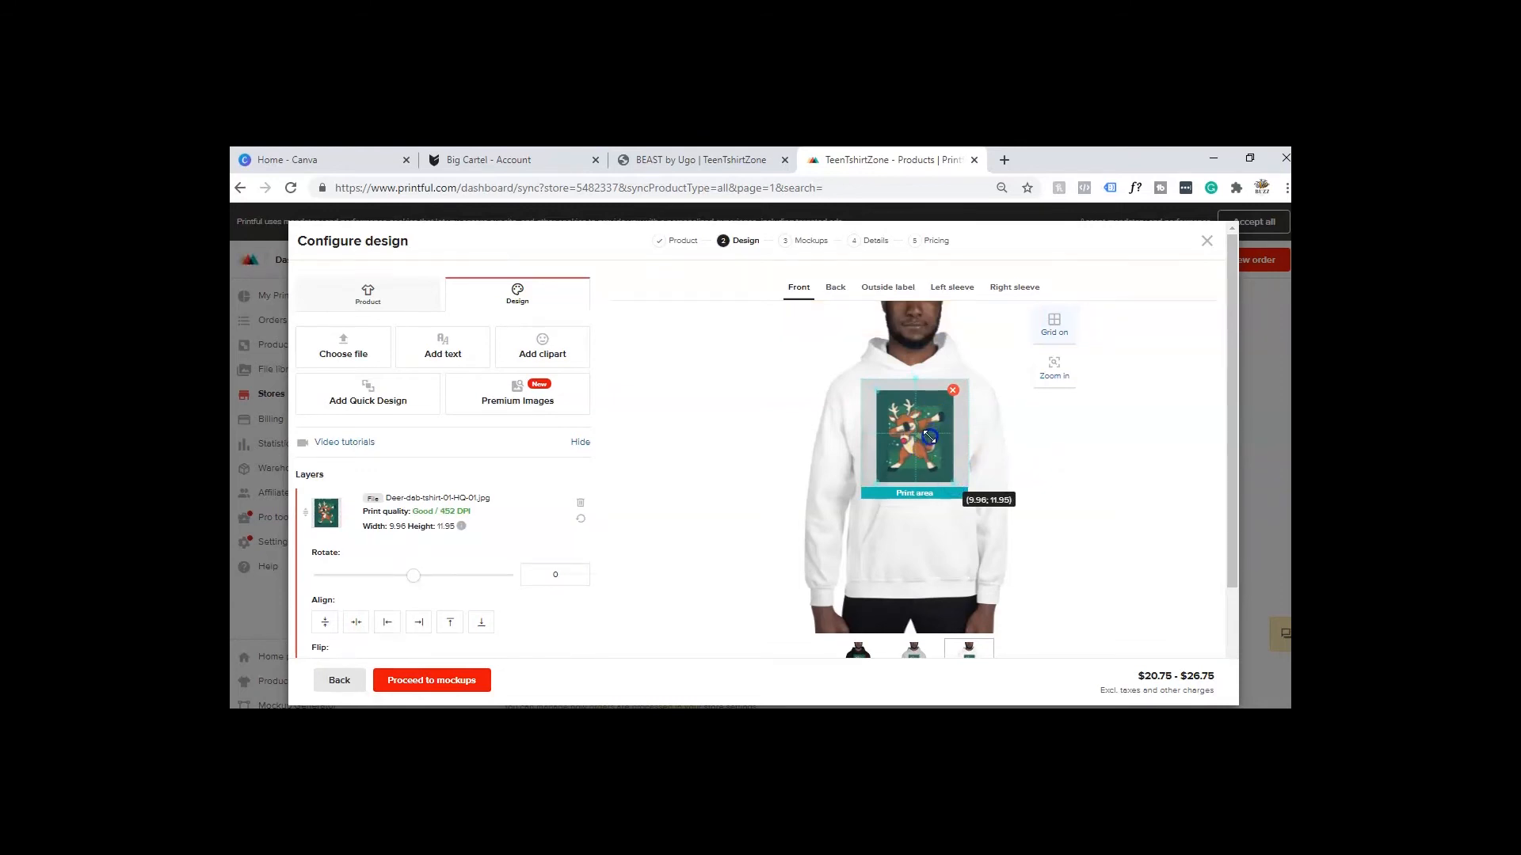
click(873, 393)
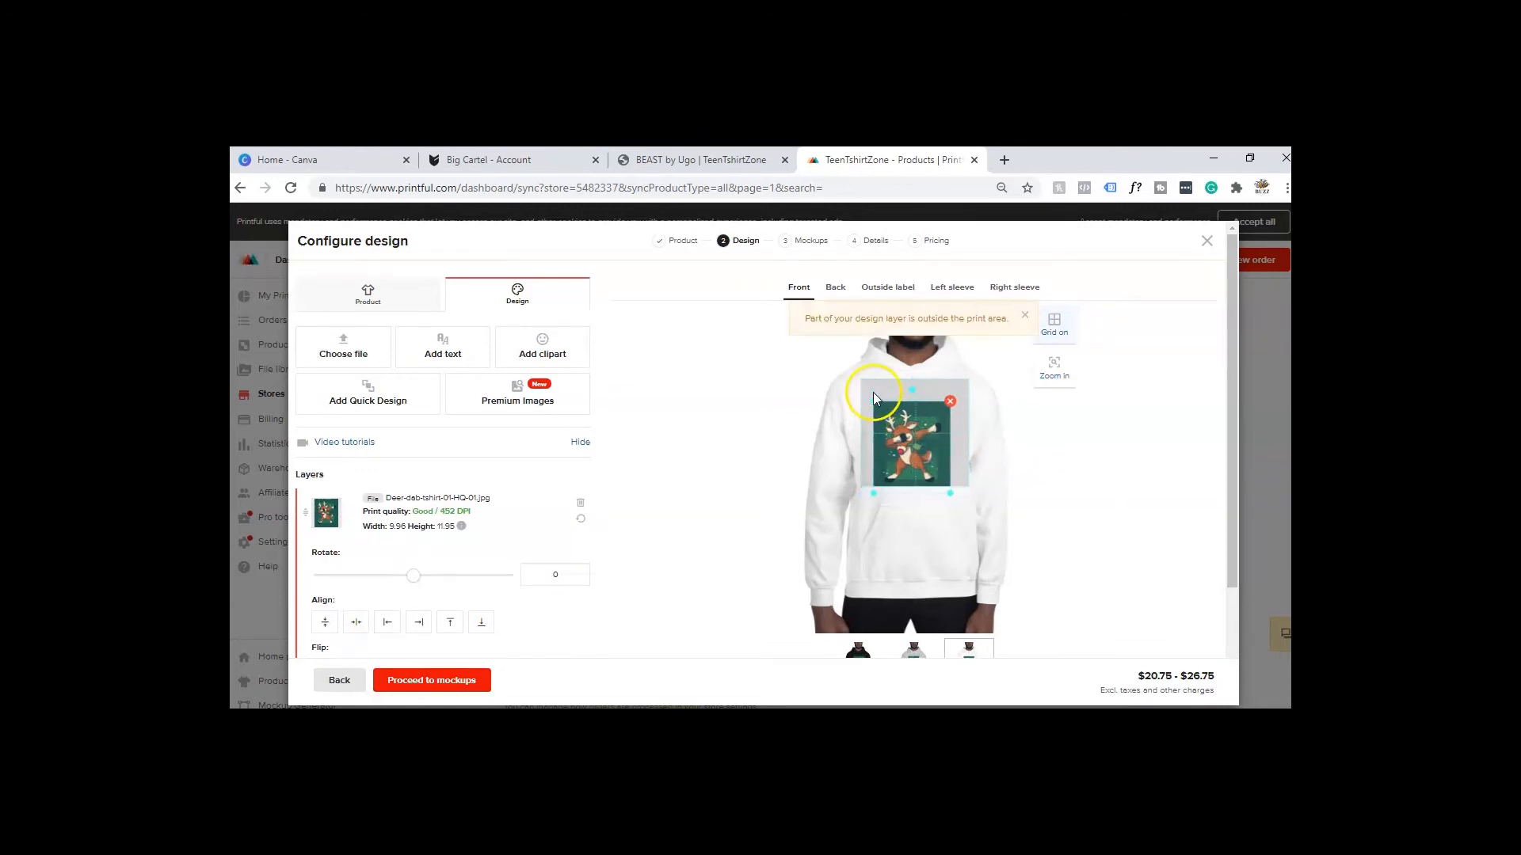
drag(901, 432, 903, 437)
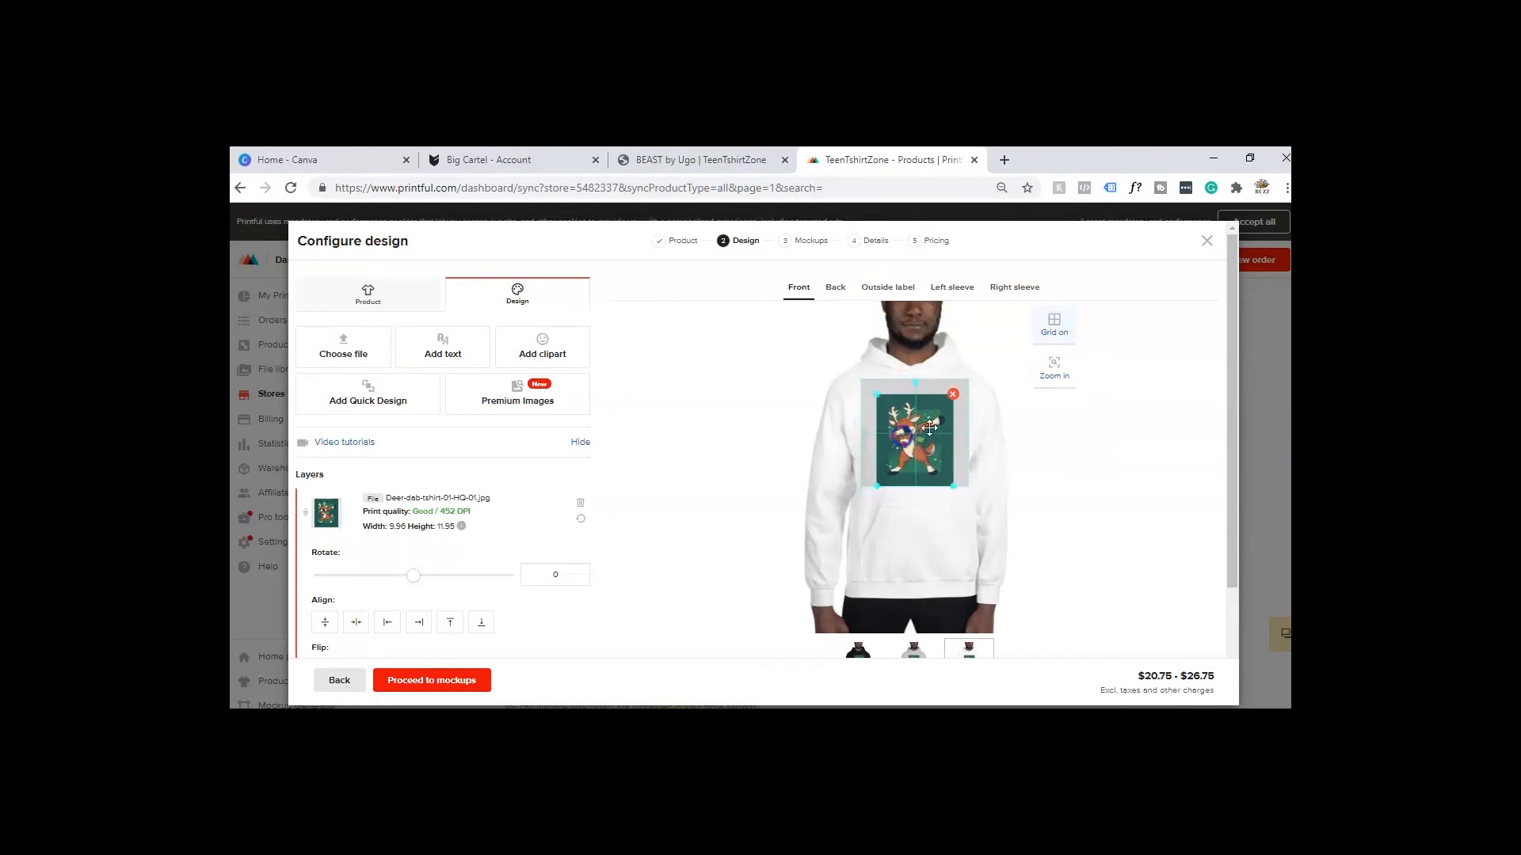
Step: Check the back, outside label, left sleeve and right sleeve print placements, and return to the front design
click(832, 290)
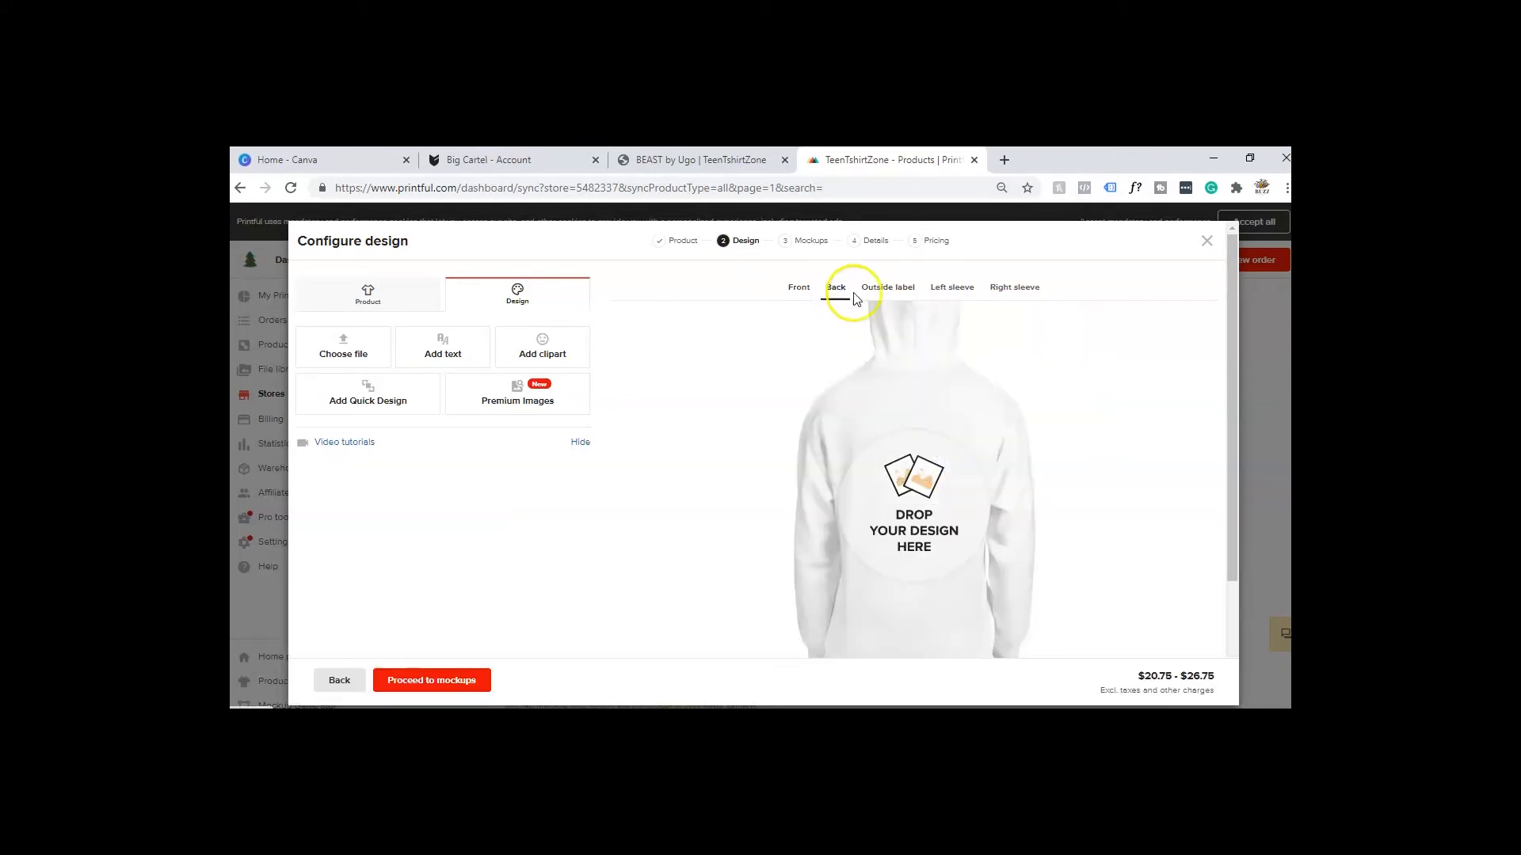
click(888, 290)
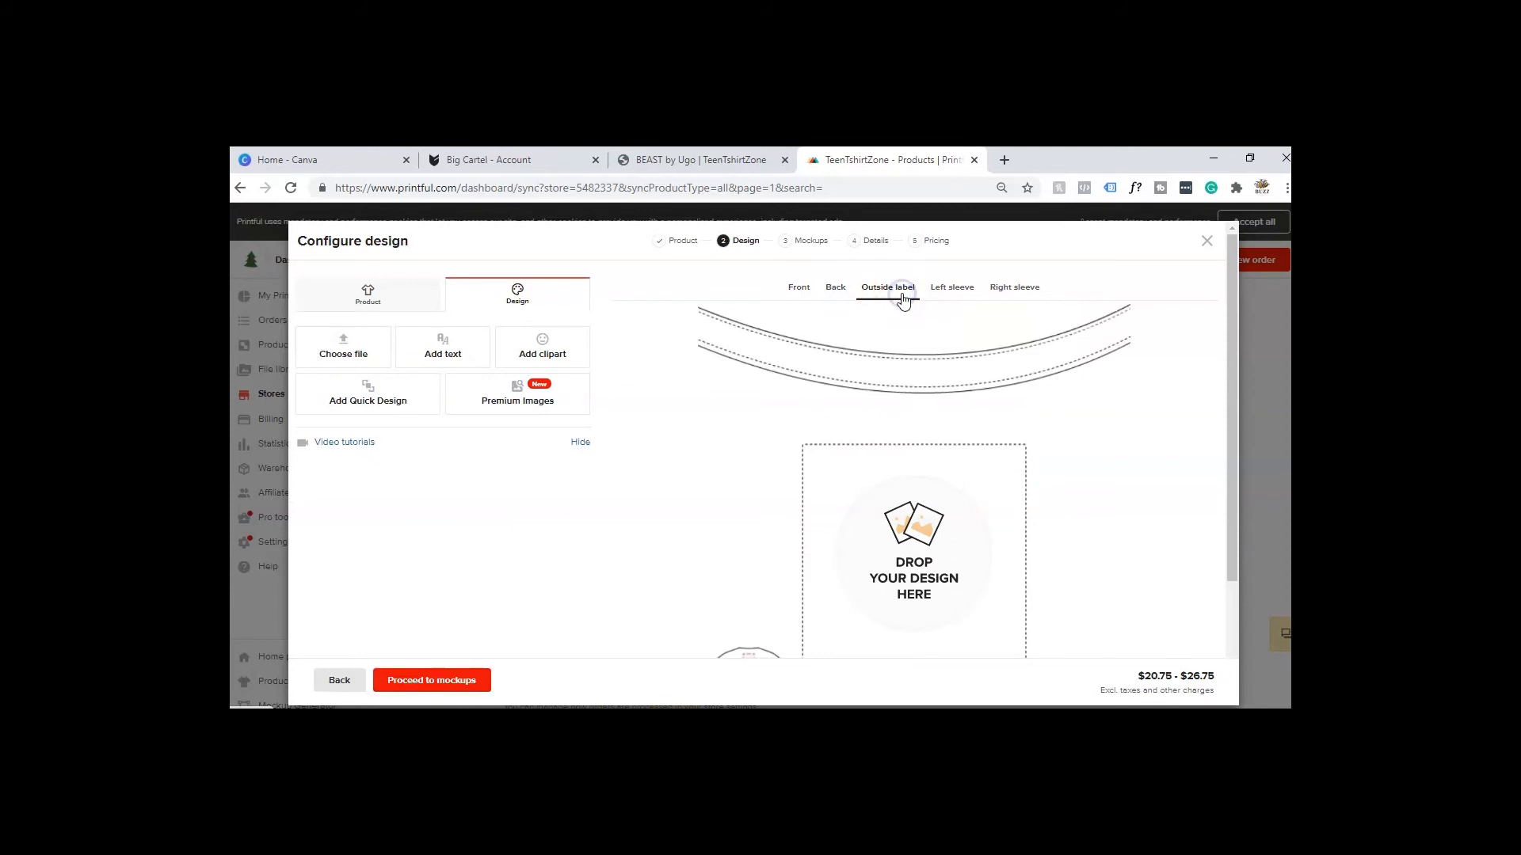
click(950, 299)
click(1021, 298)
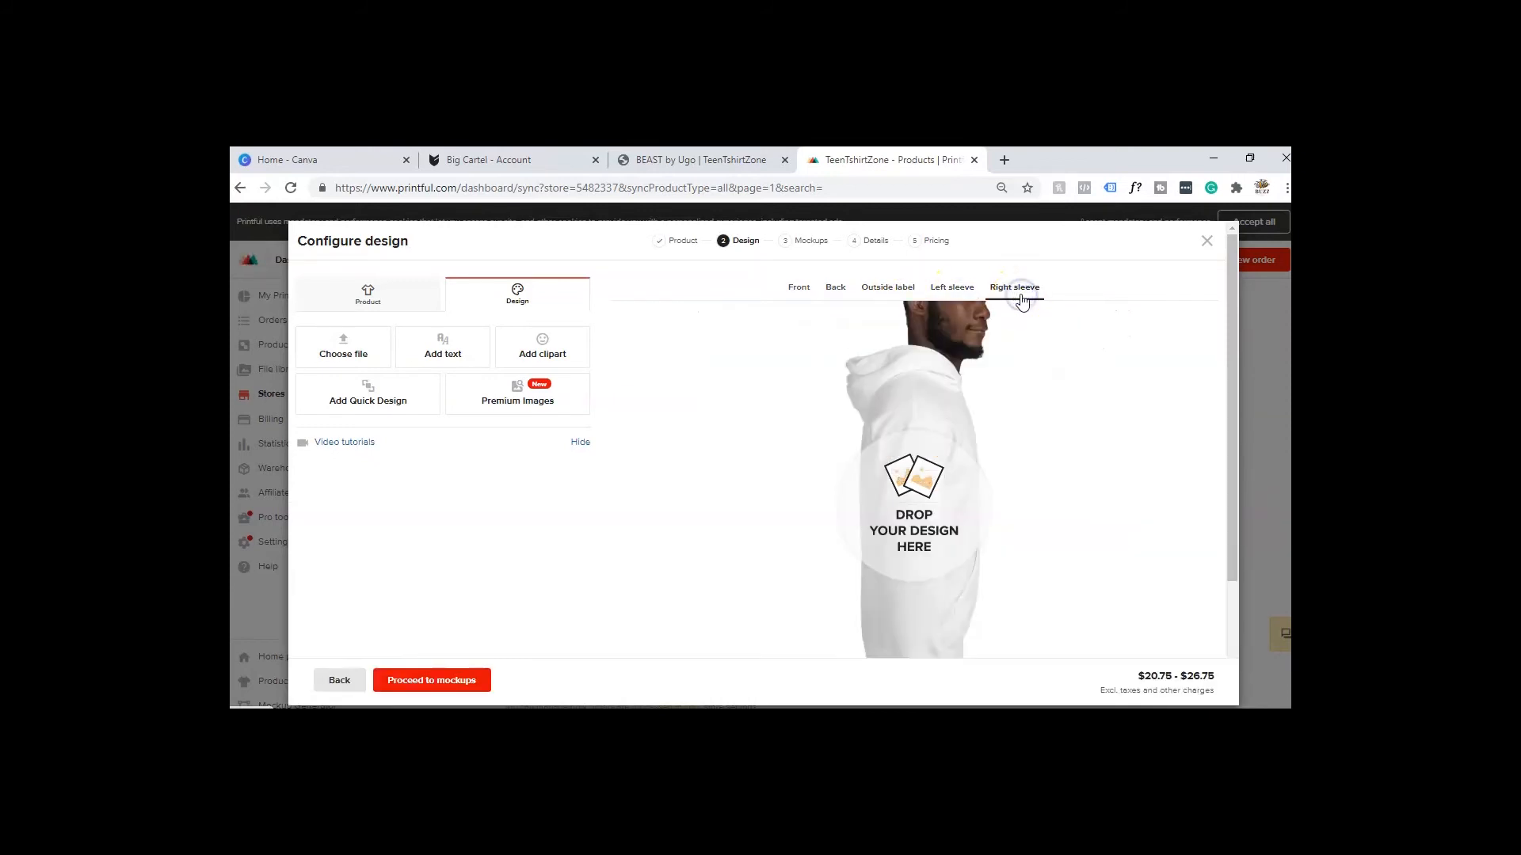
click(799, 290)
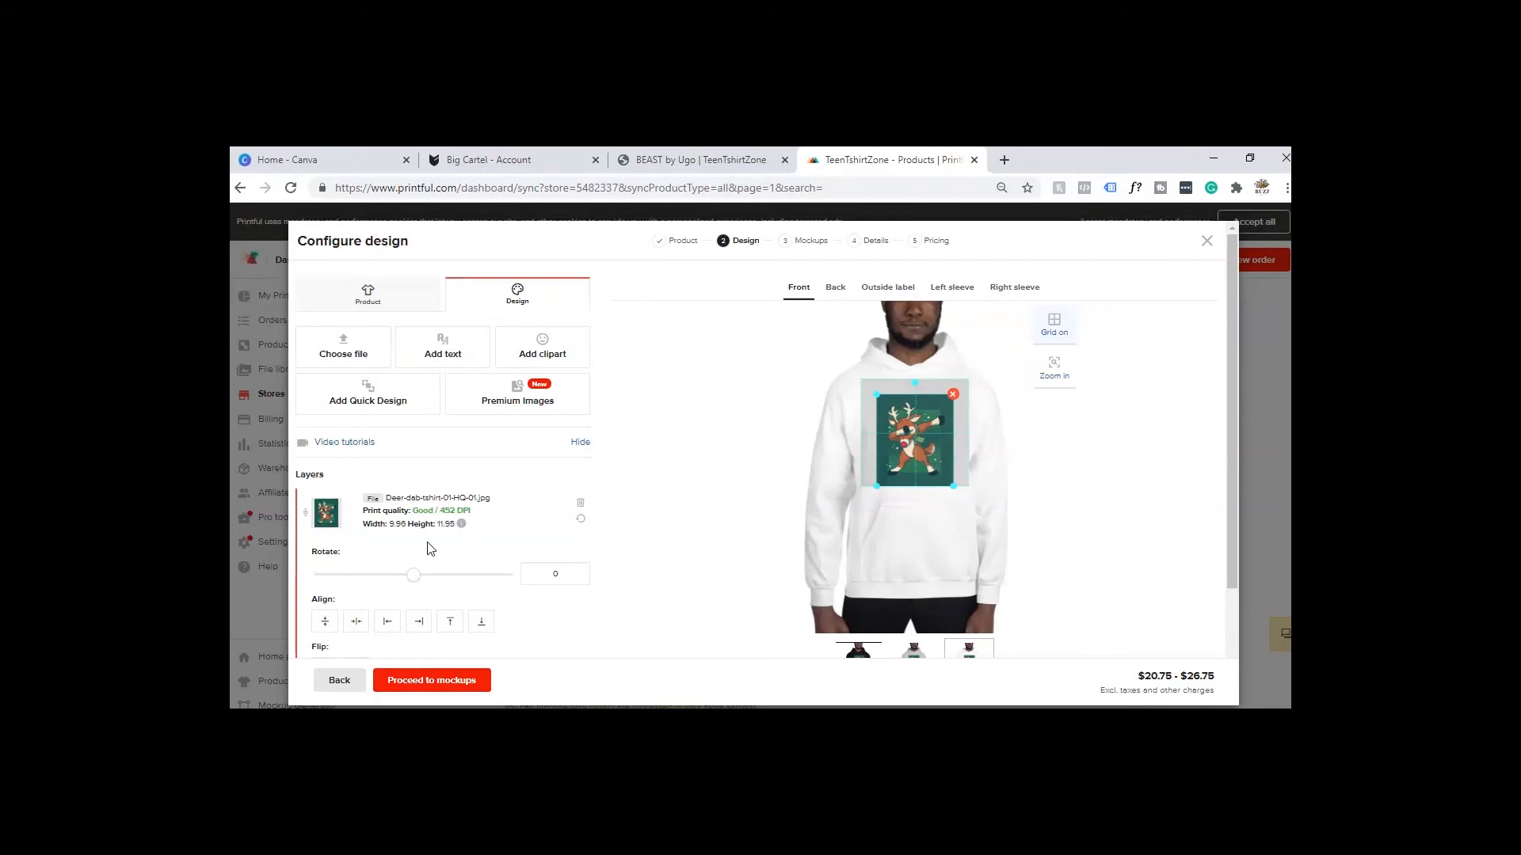
Step: Proceed to the mockups and try the Flat Lifestyle, Men's Lifestyle and On Hanger mockup styles
click(417, 679)
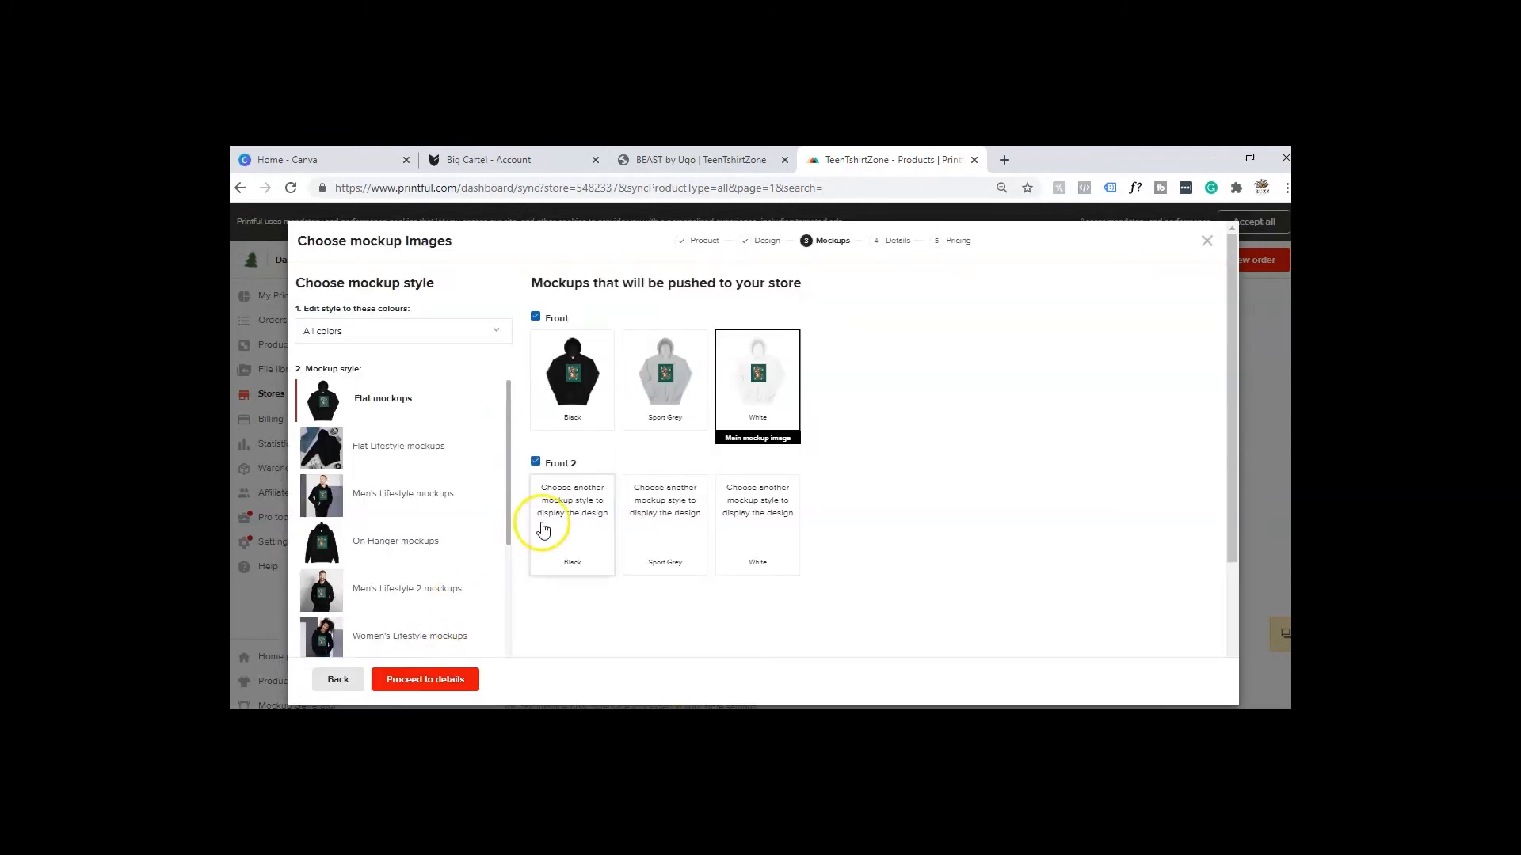
click(402, 451)
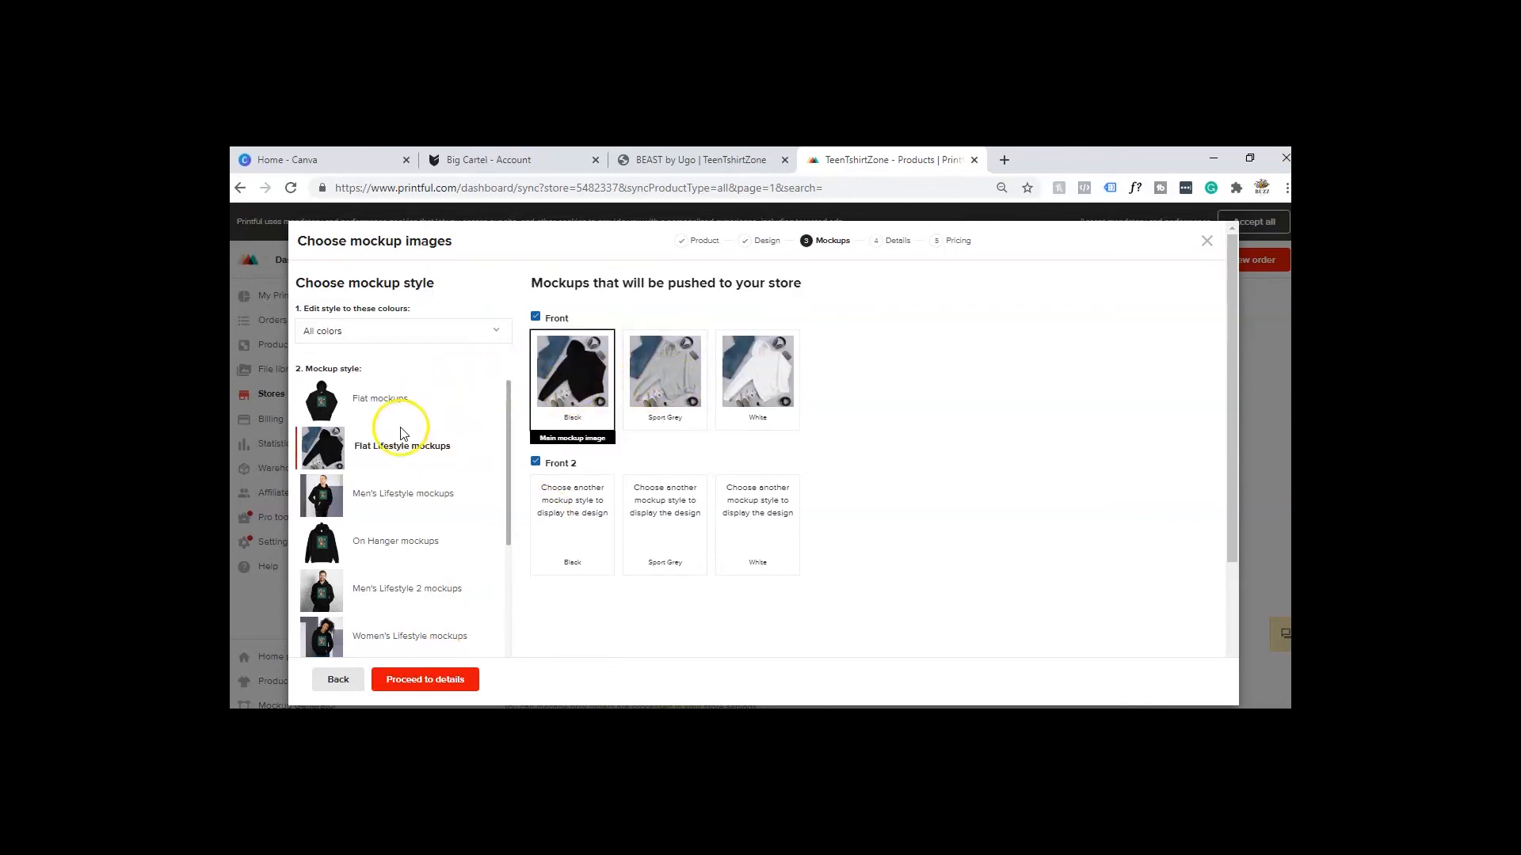
click(403, 507)
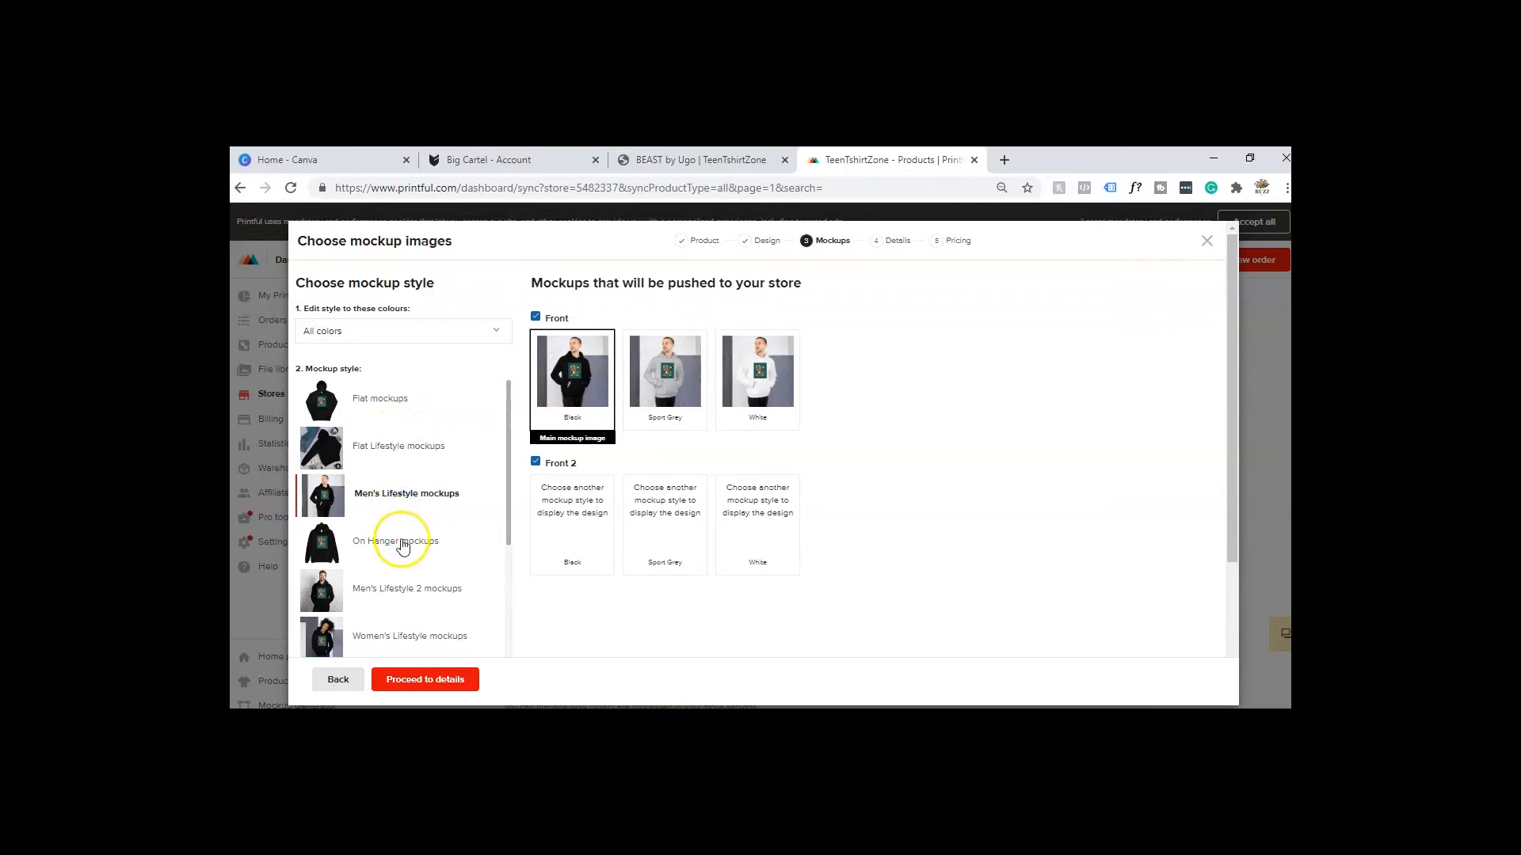
click(402, 545)
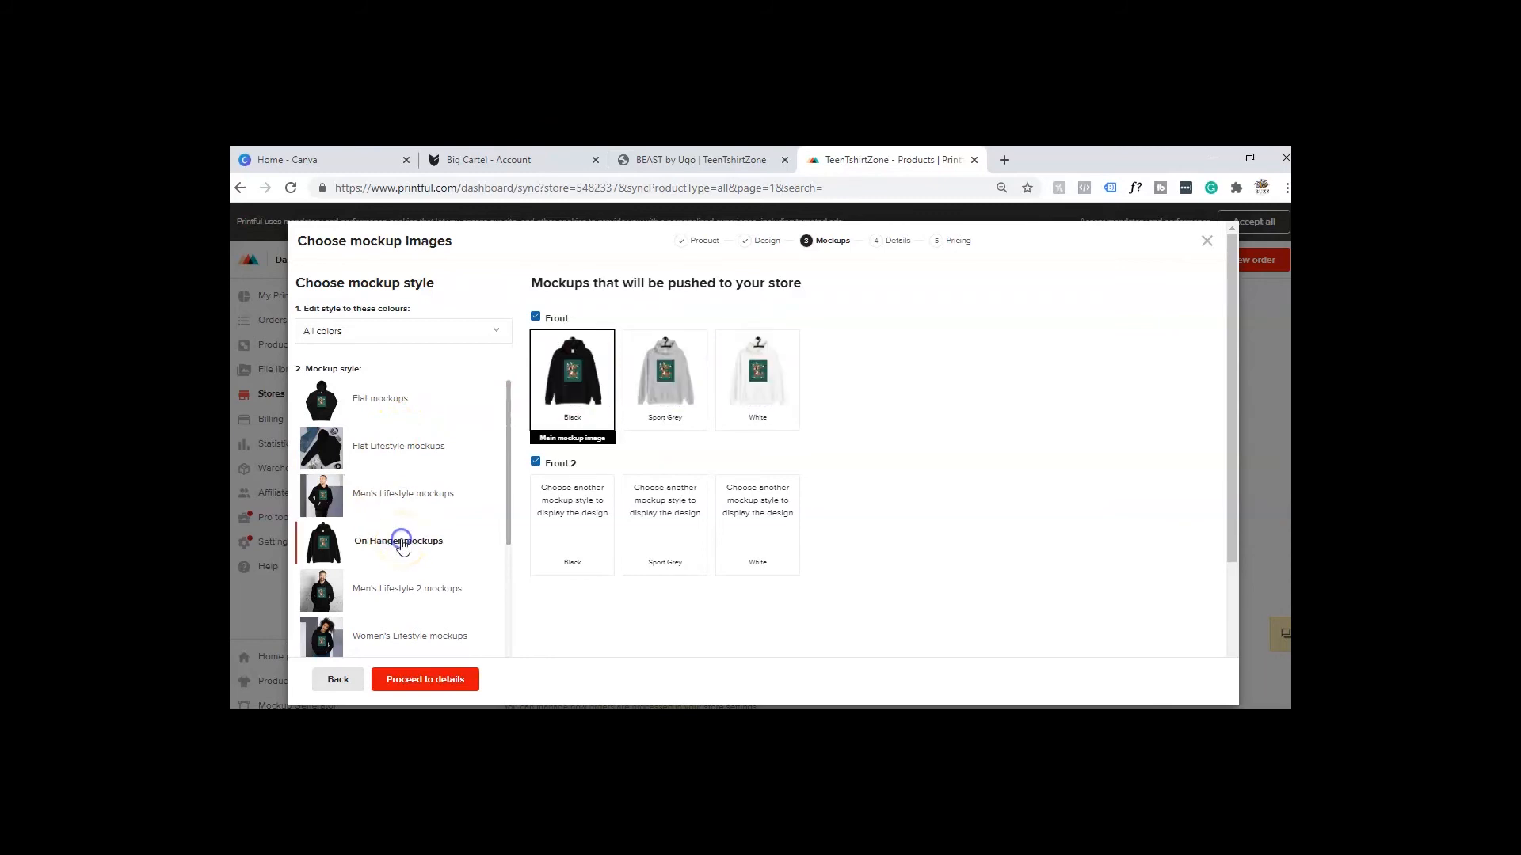
Step: Try the Men's Lifestyle 2, Women's Lifestyle, Couple's, Men's 2 and Women's 4 mockup styles on the hoodie
scroll(400, 545, down, 1)
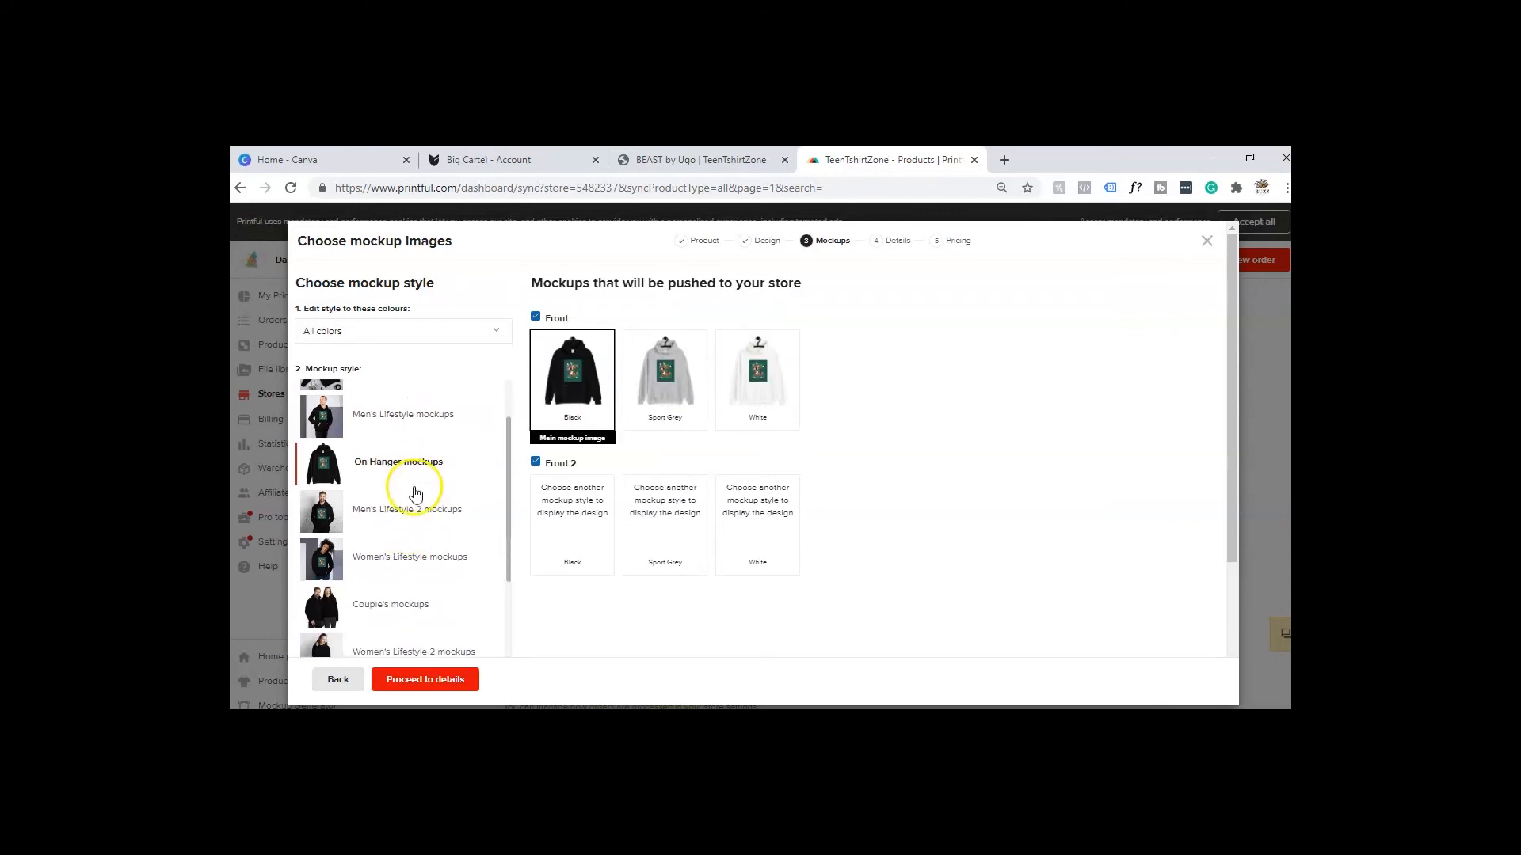
click(406, 511)
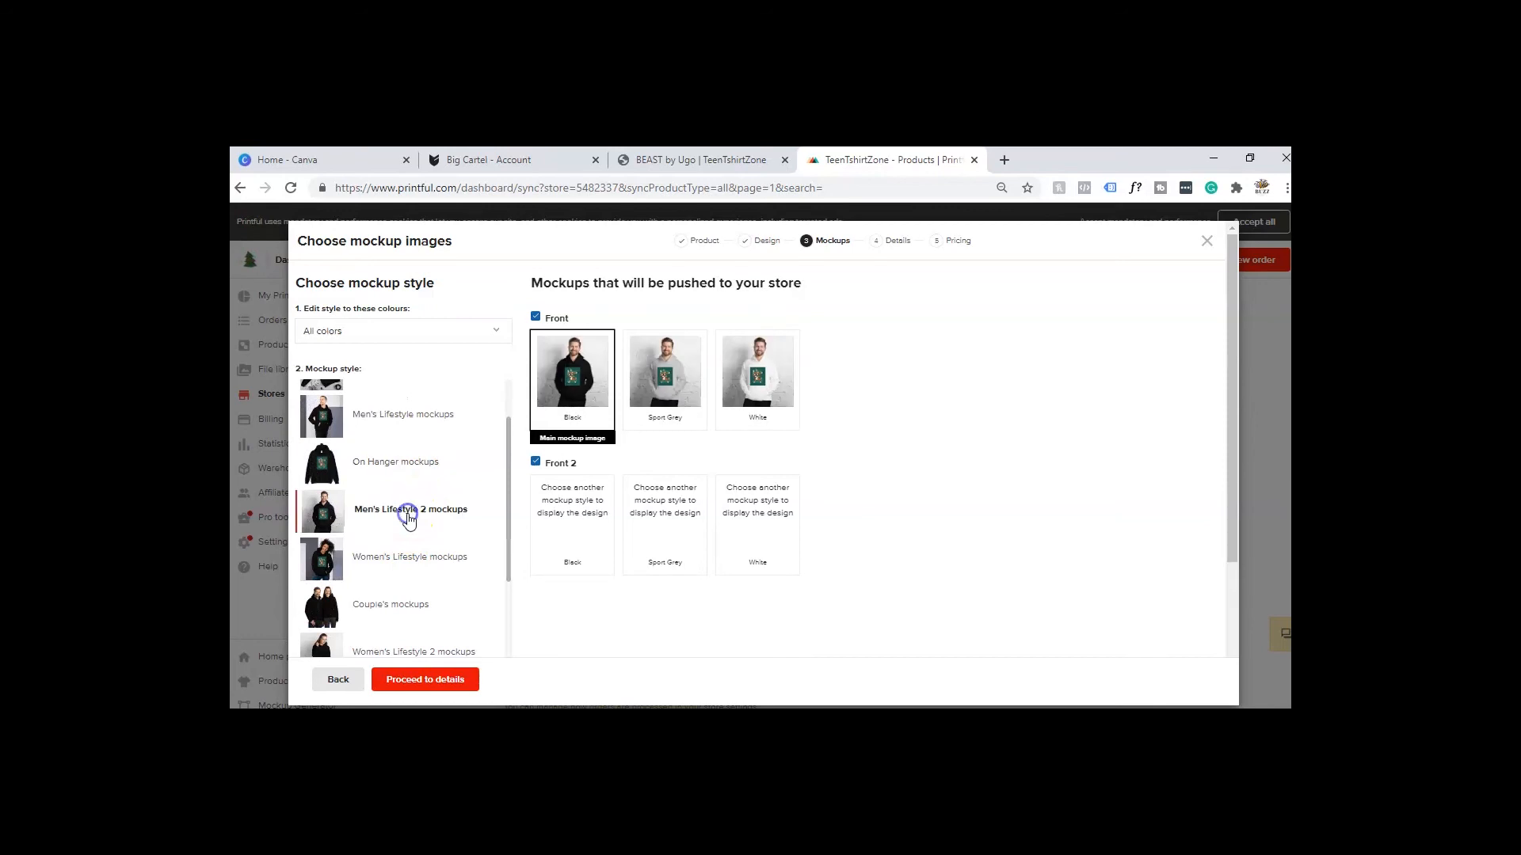
click(402, 555)
click(400, 600)
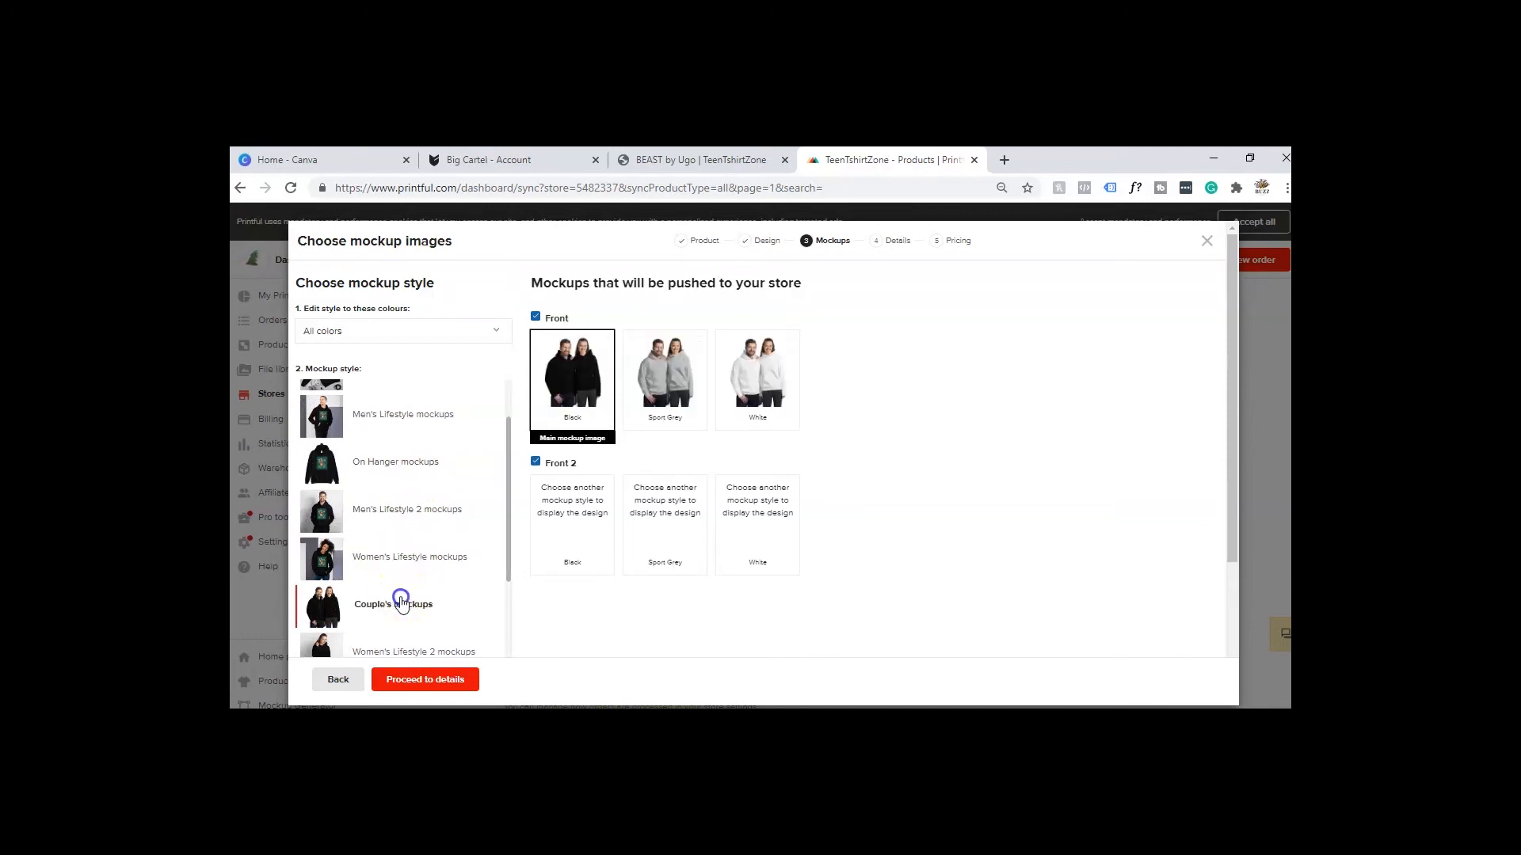
scroll(402, 602, down, 2)
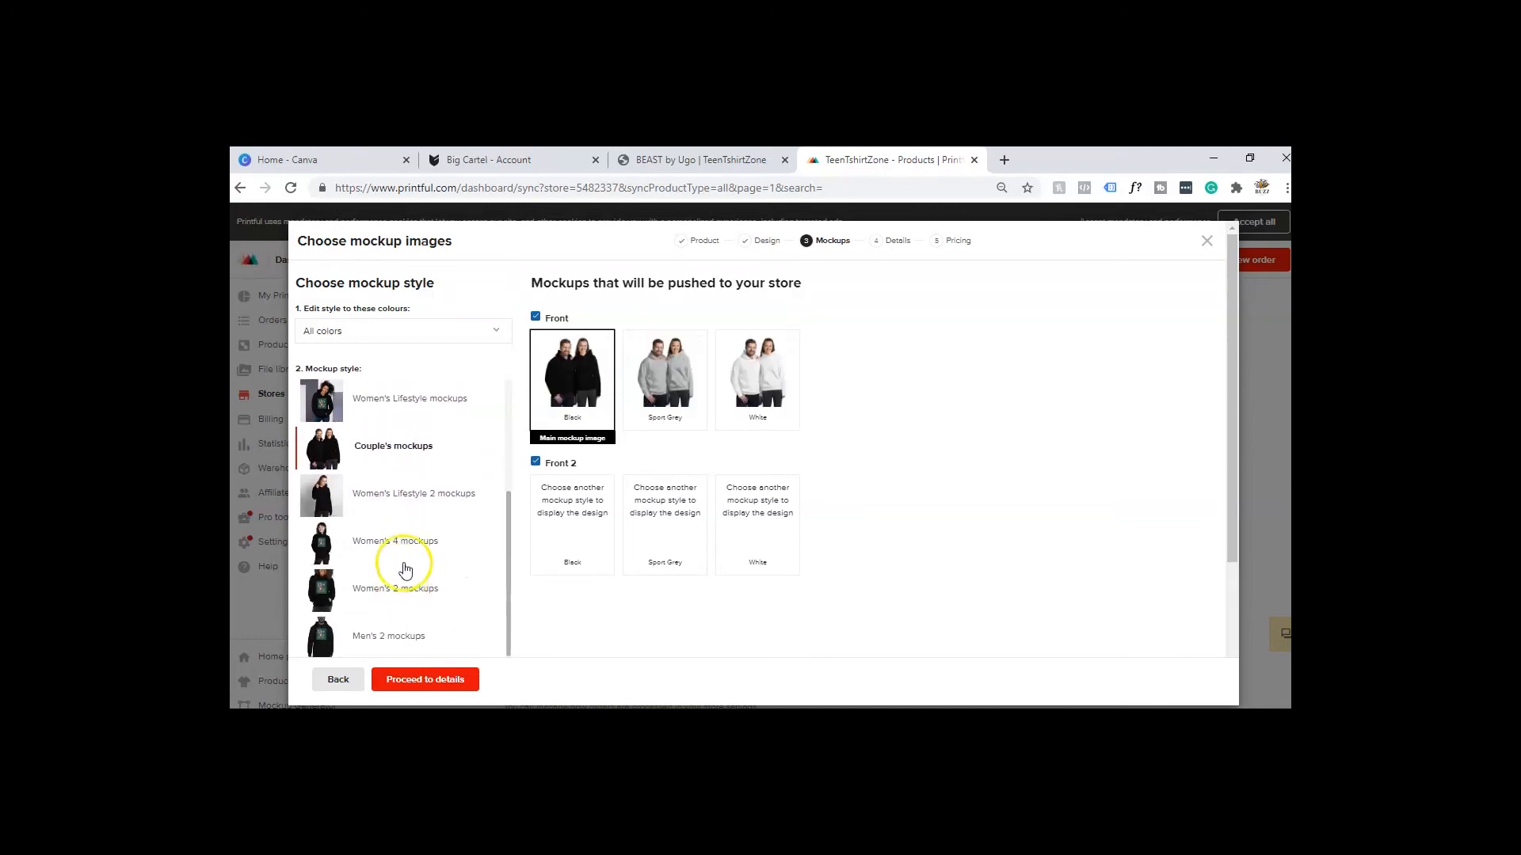
click(396, 634)
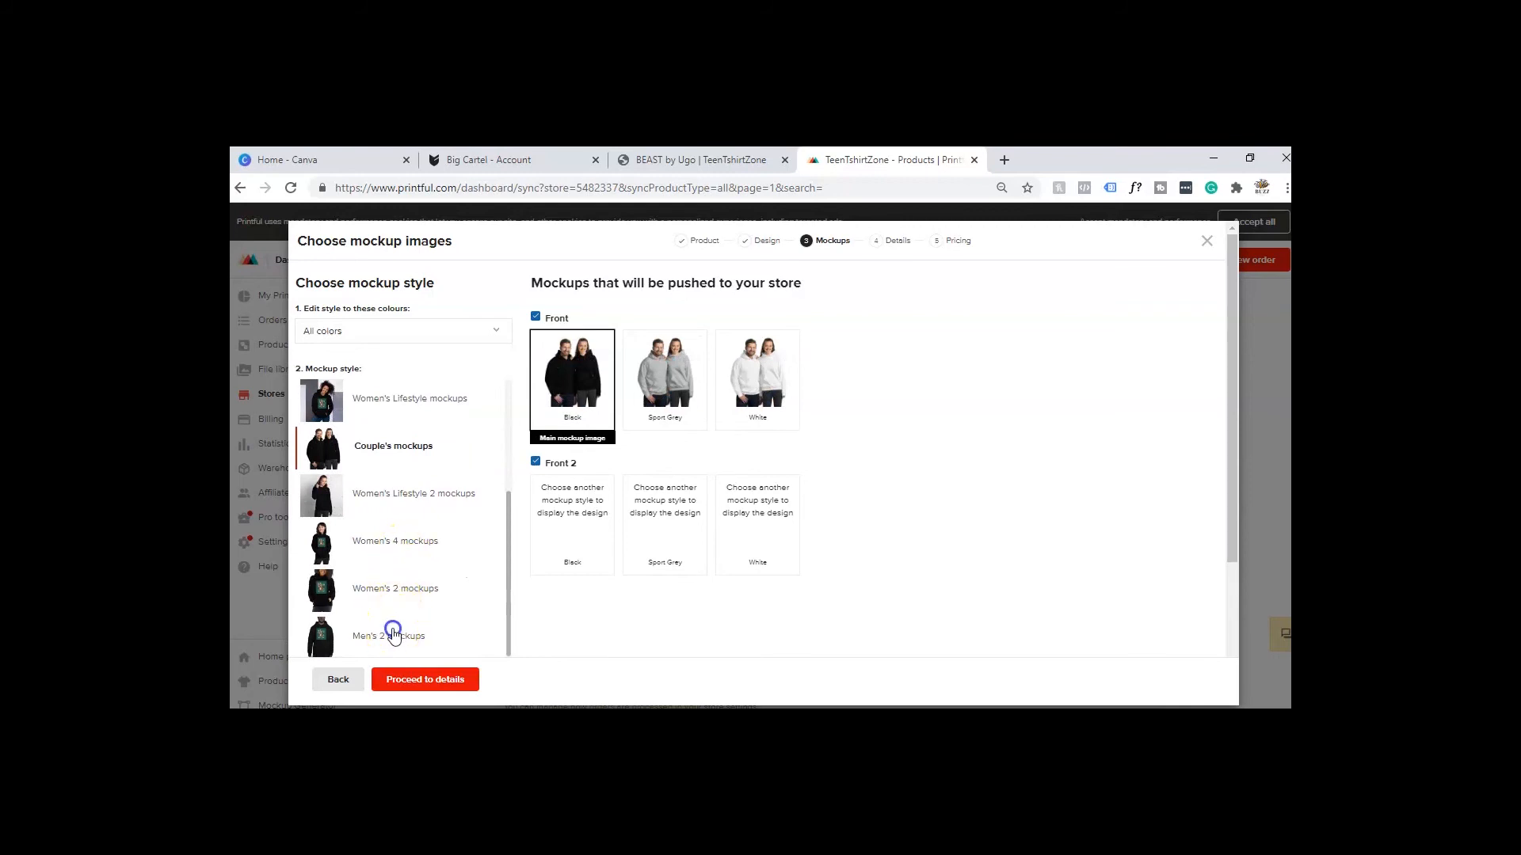
click(404, 545)
scroll(407, 544, up, 3)
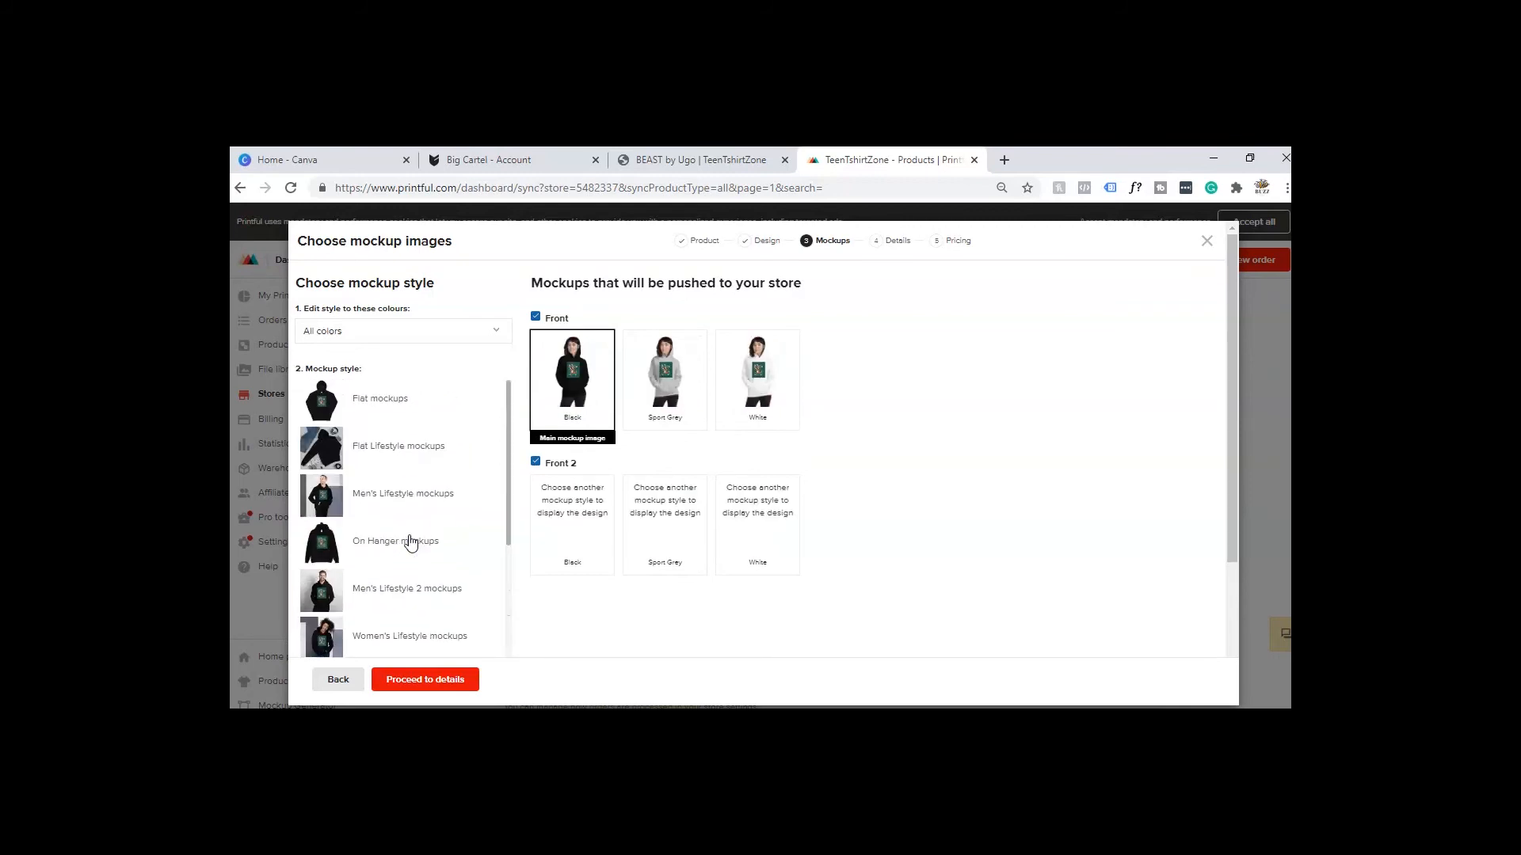
Step: Apply the Flat Lifestyle mockup style to all colors and select the Sport Grey front mockup
click(422, 446)
click(653, 420)
click(673, 402)
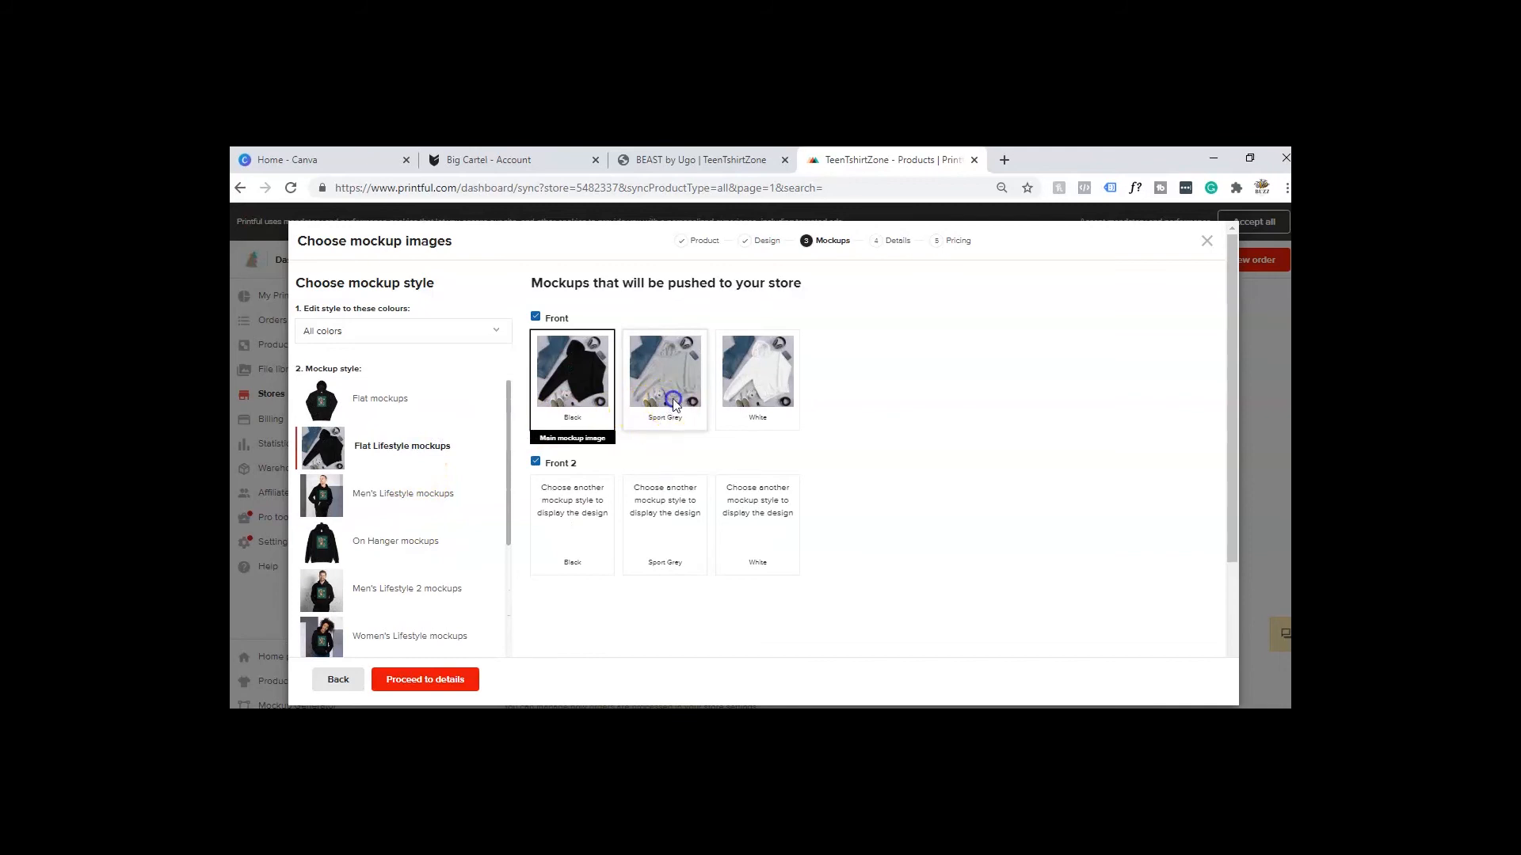
Step: Proceed to the product details and set the product title to "Dabbing Reindeer", correcting the spelling
click(426, 680)
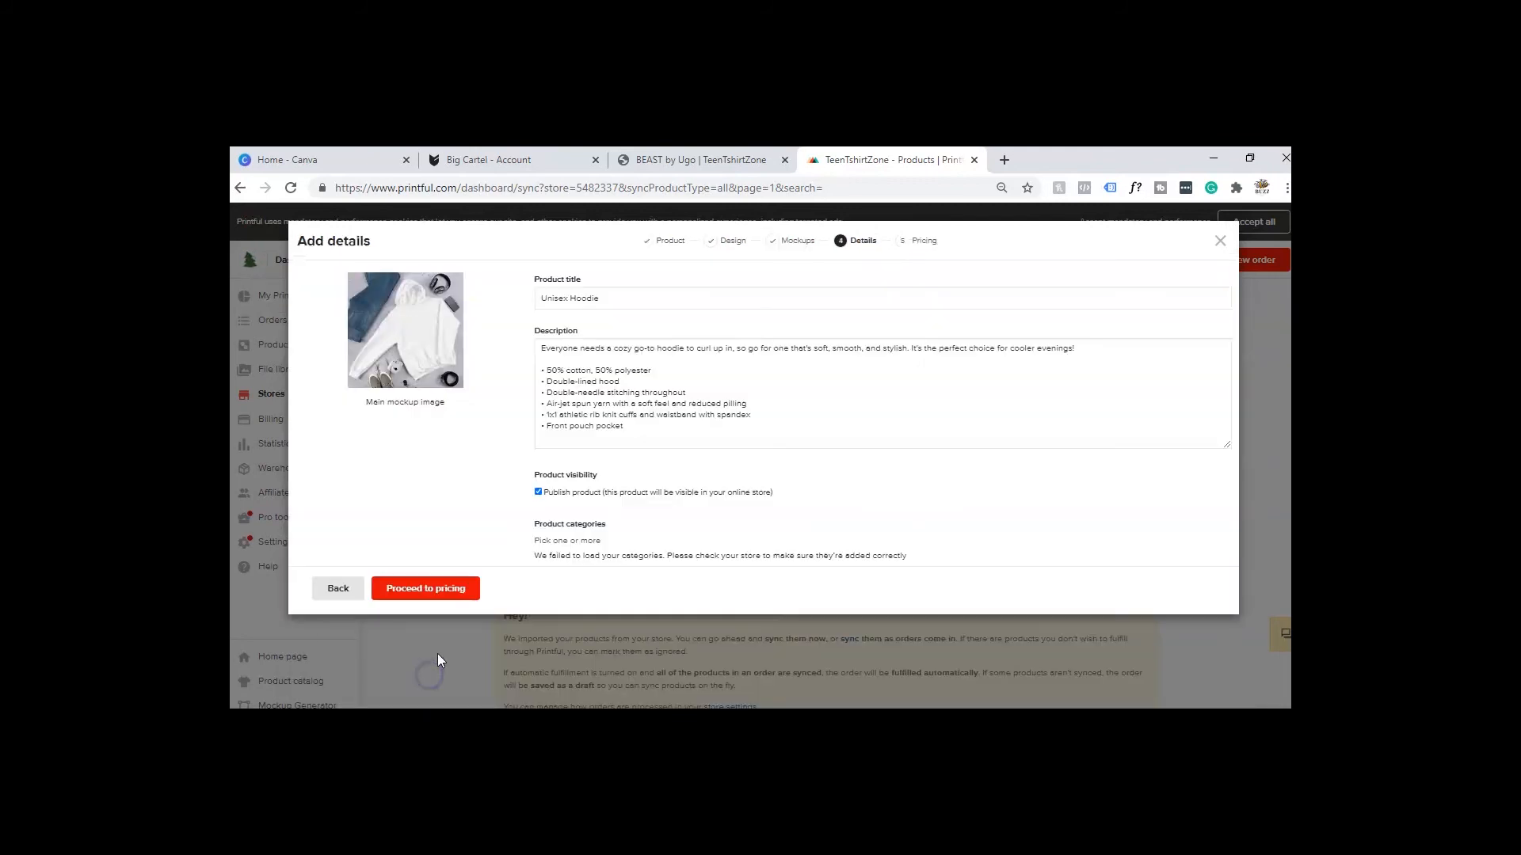
triple_click(636, 296)
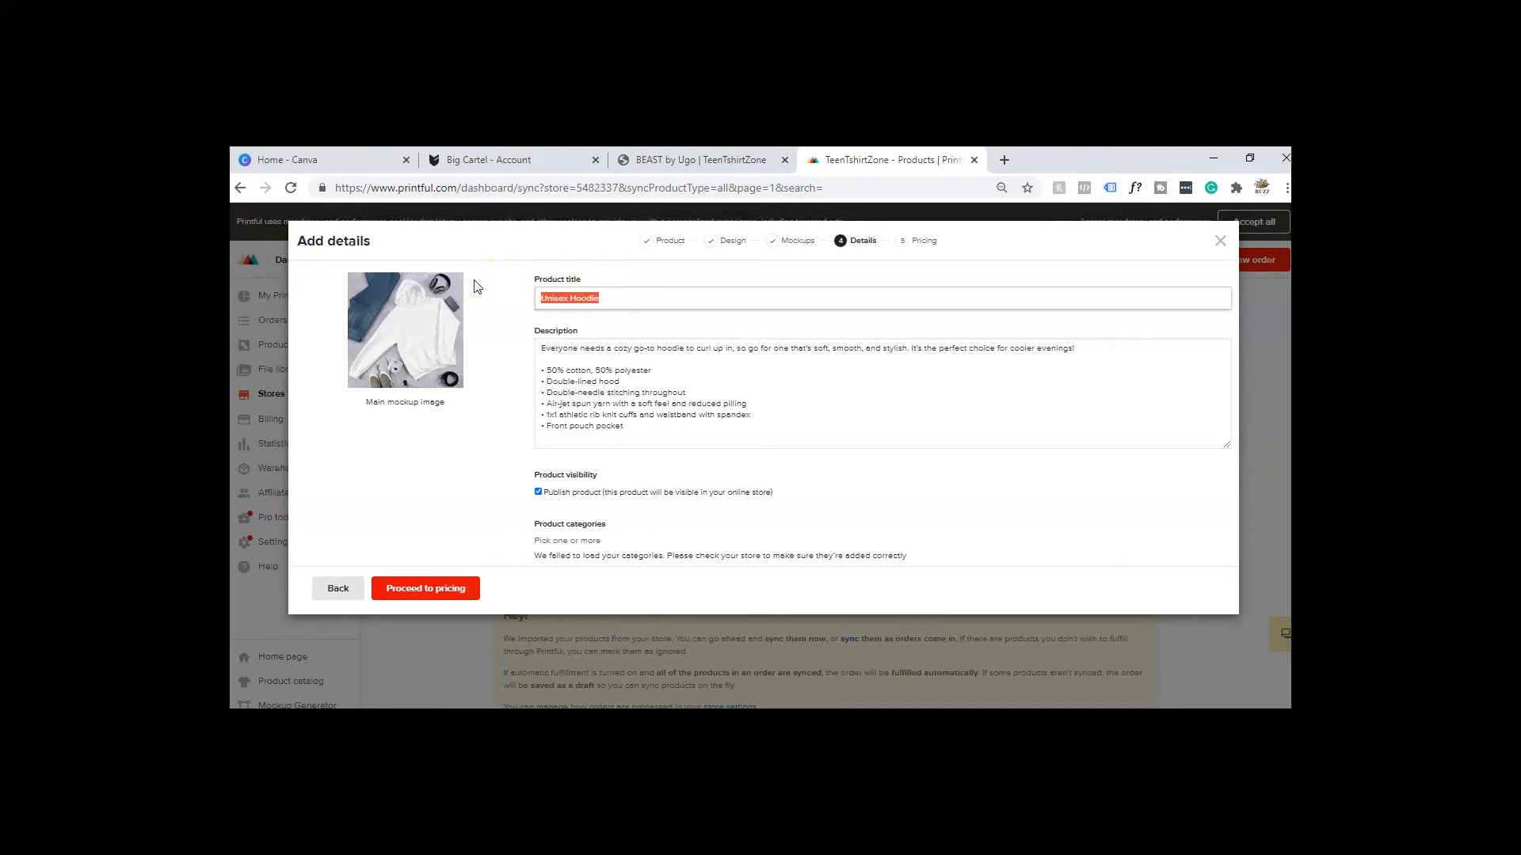
text(Debbing Reigndeer)
click(594, 297)
right_click(605, 297)
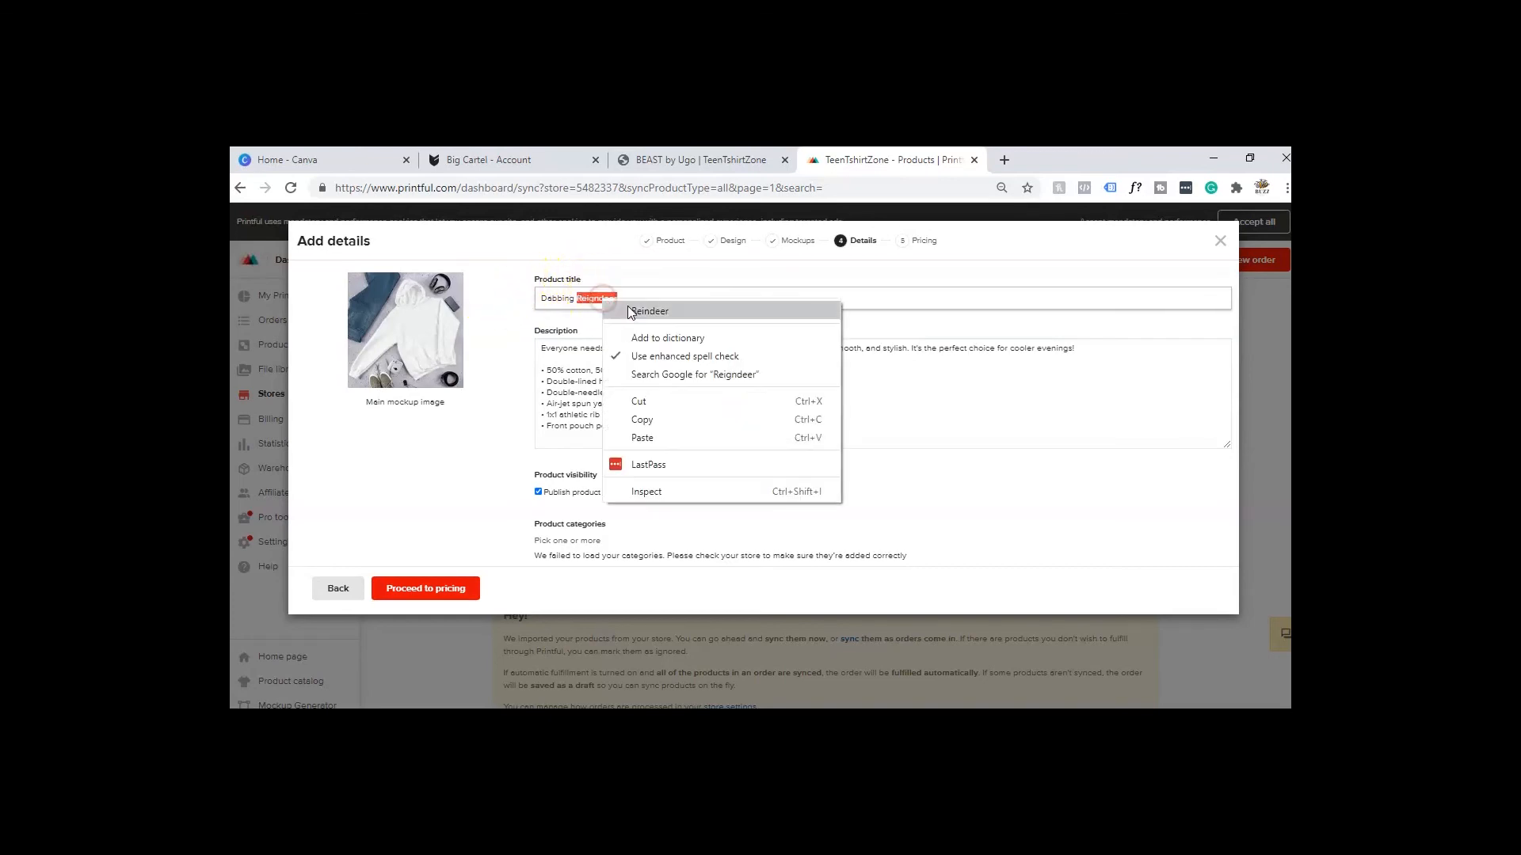
click(612, 308)
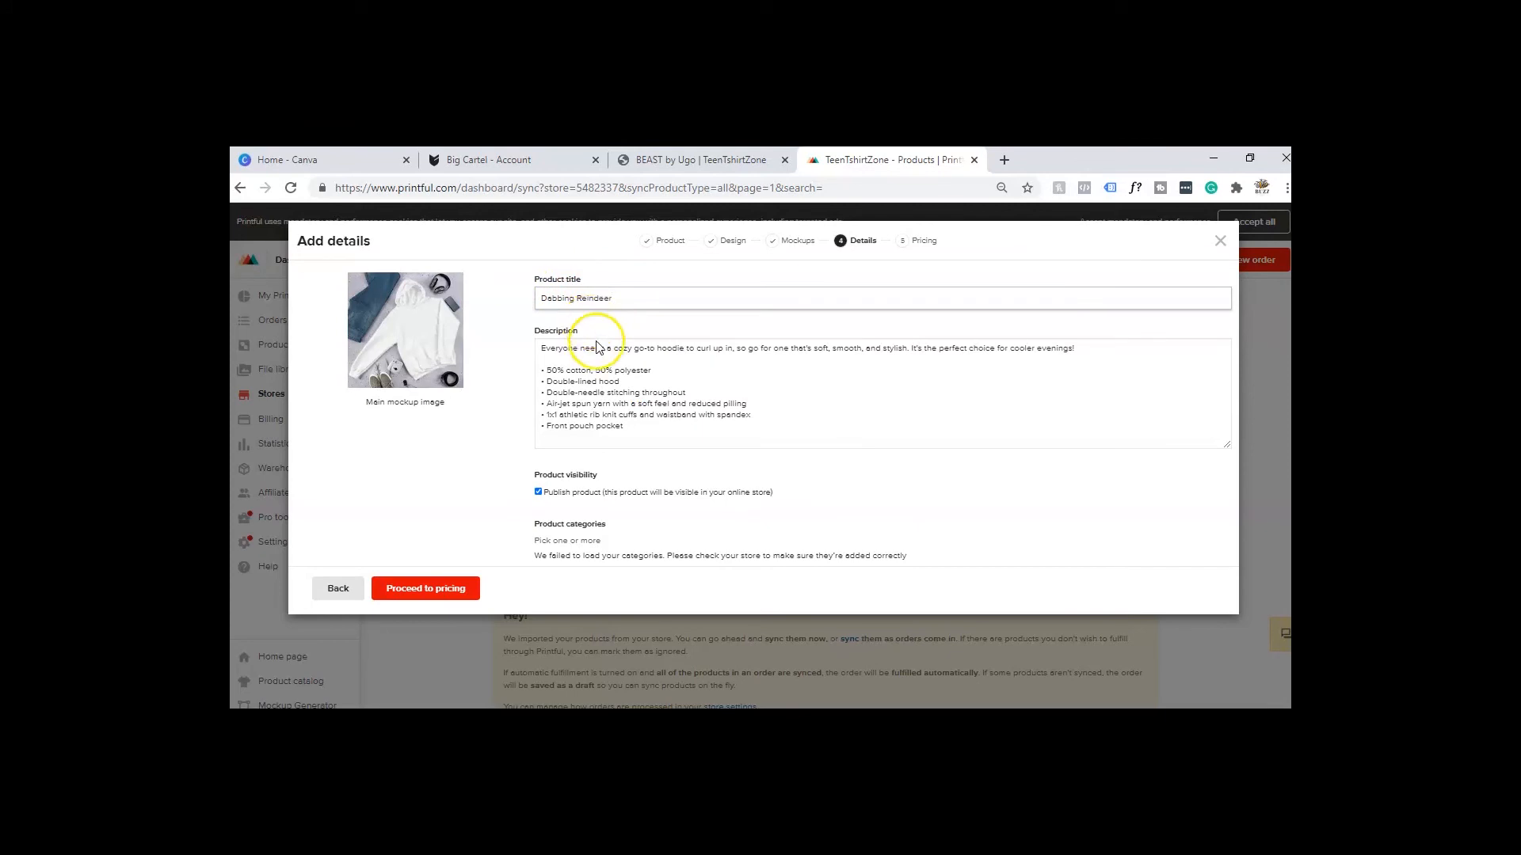
Step: Replace the product description with "This unisex hoodie is perfect for a casual day around the holidays"
click(551, 409)
drag(551, 410, 546, 338)
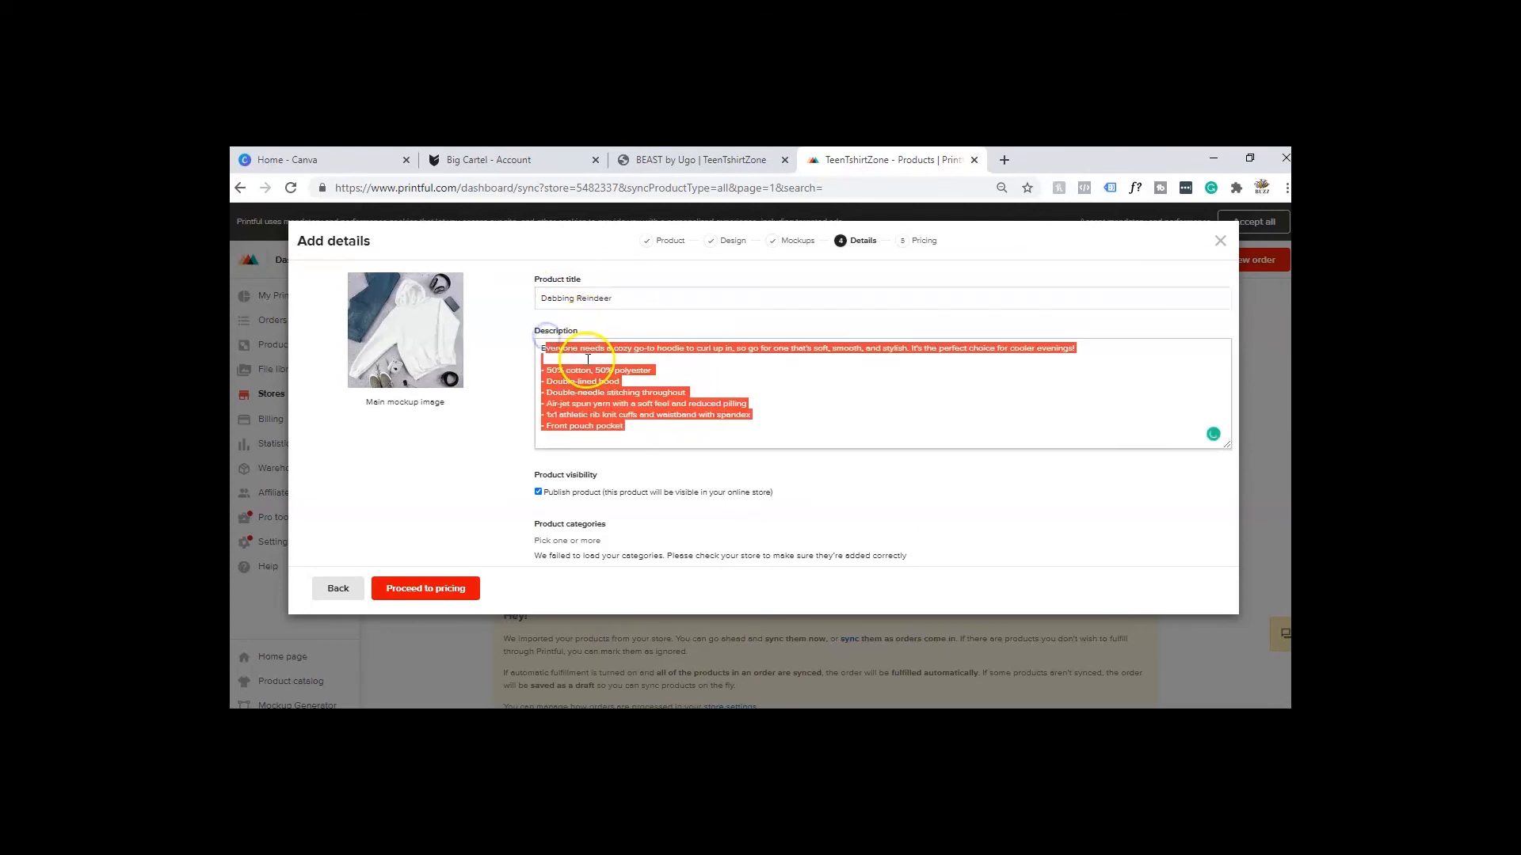
key(BackSpace)
key(BackSpace)
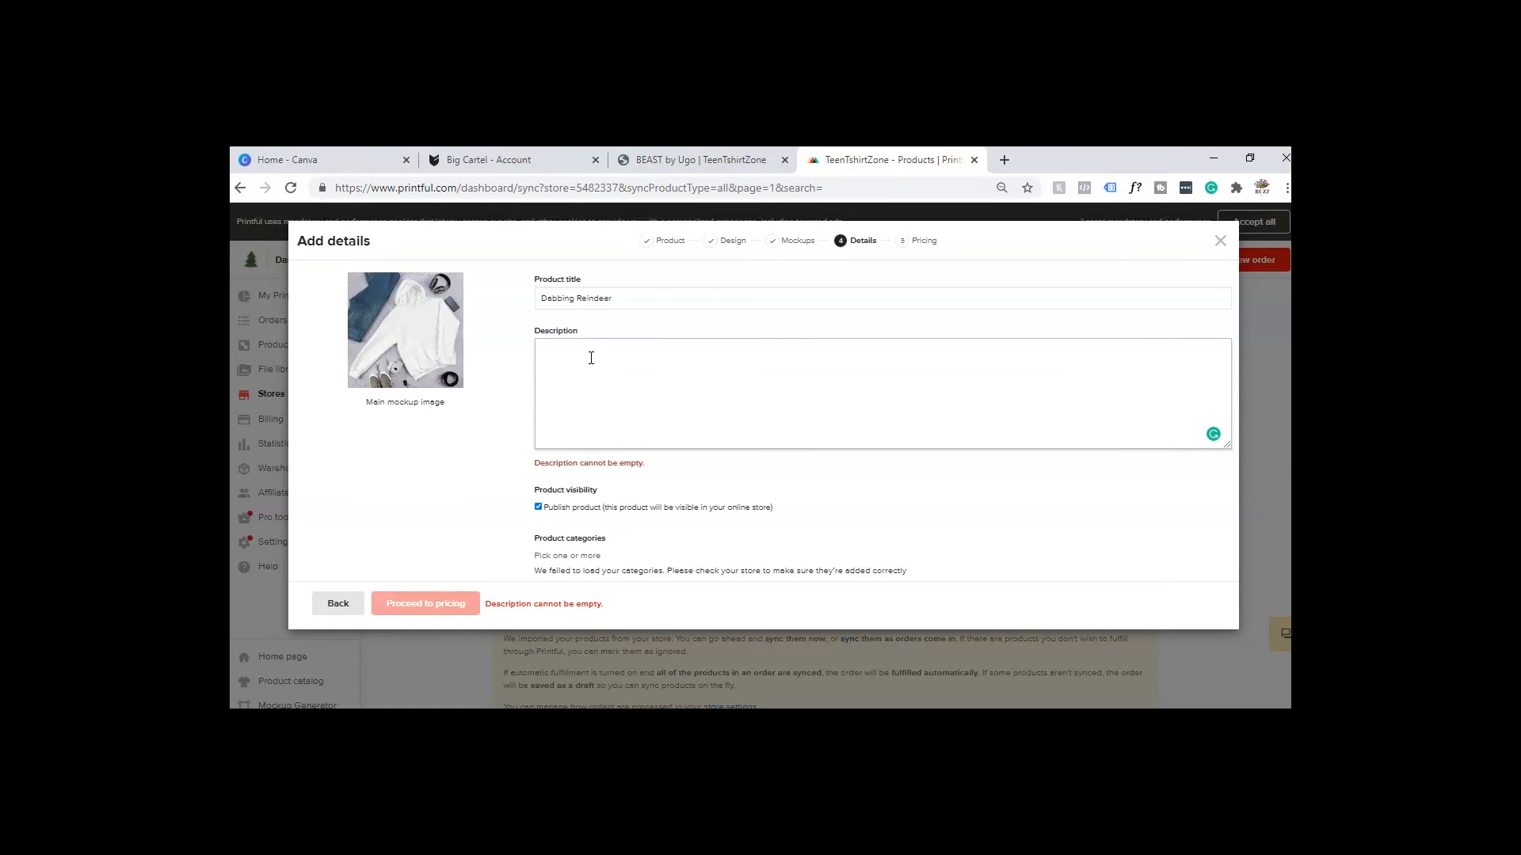
text(Th)
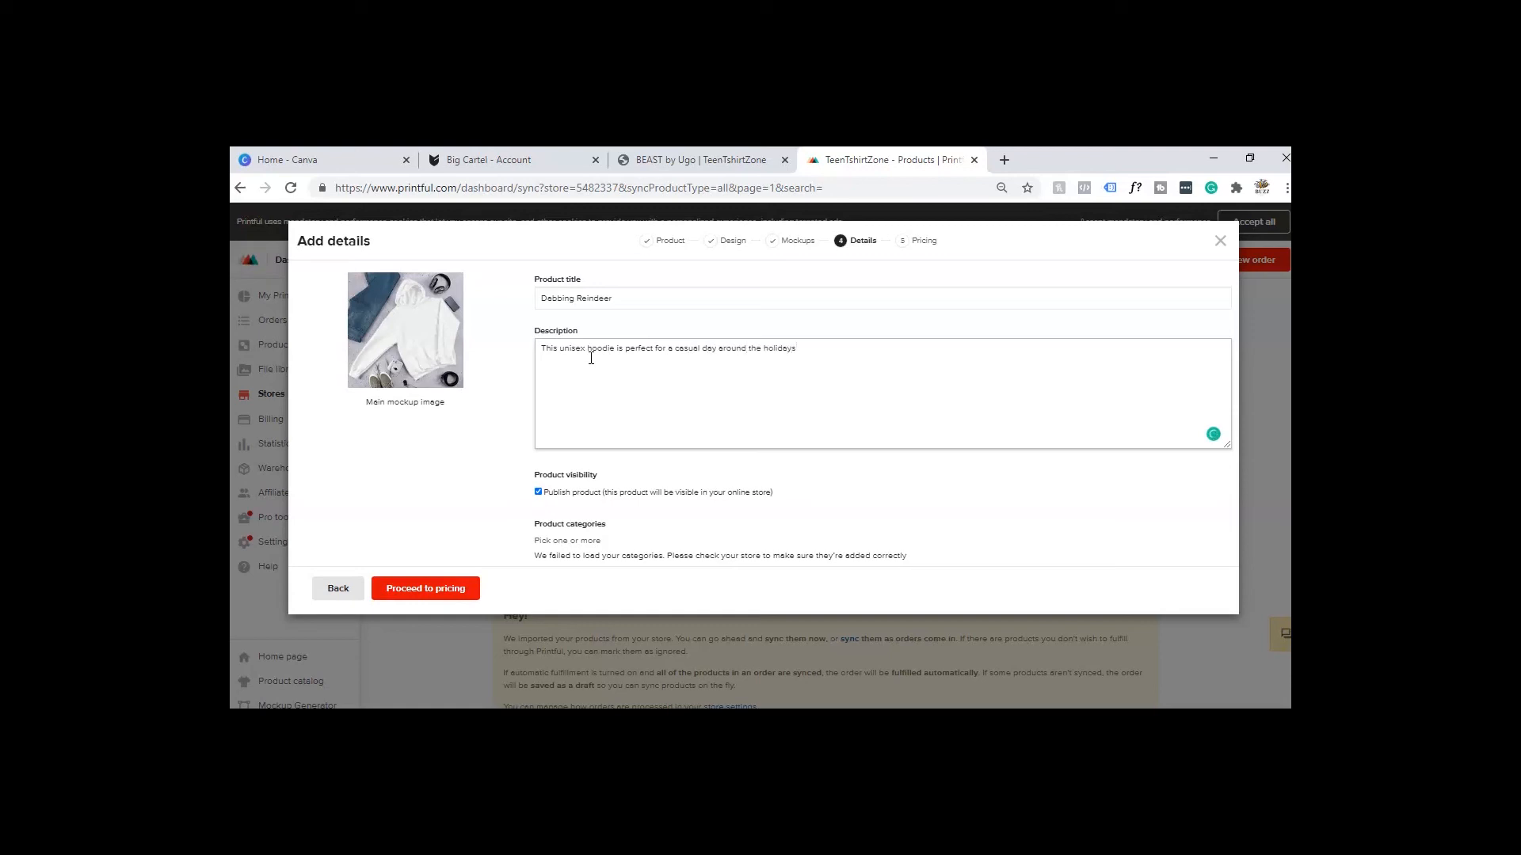
click(586, 355)
Step: Proceed to pricing and change the profit to $25 for all hoodie sizes
click(432, 593)
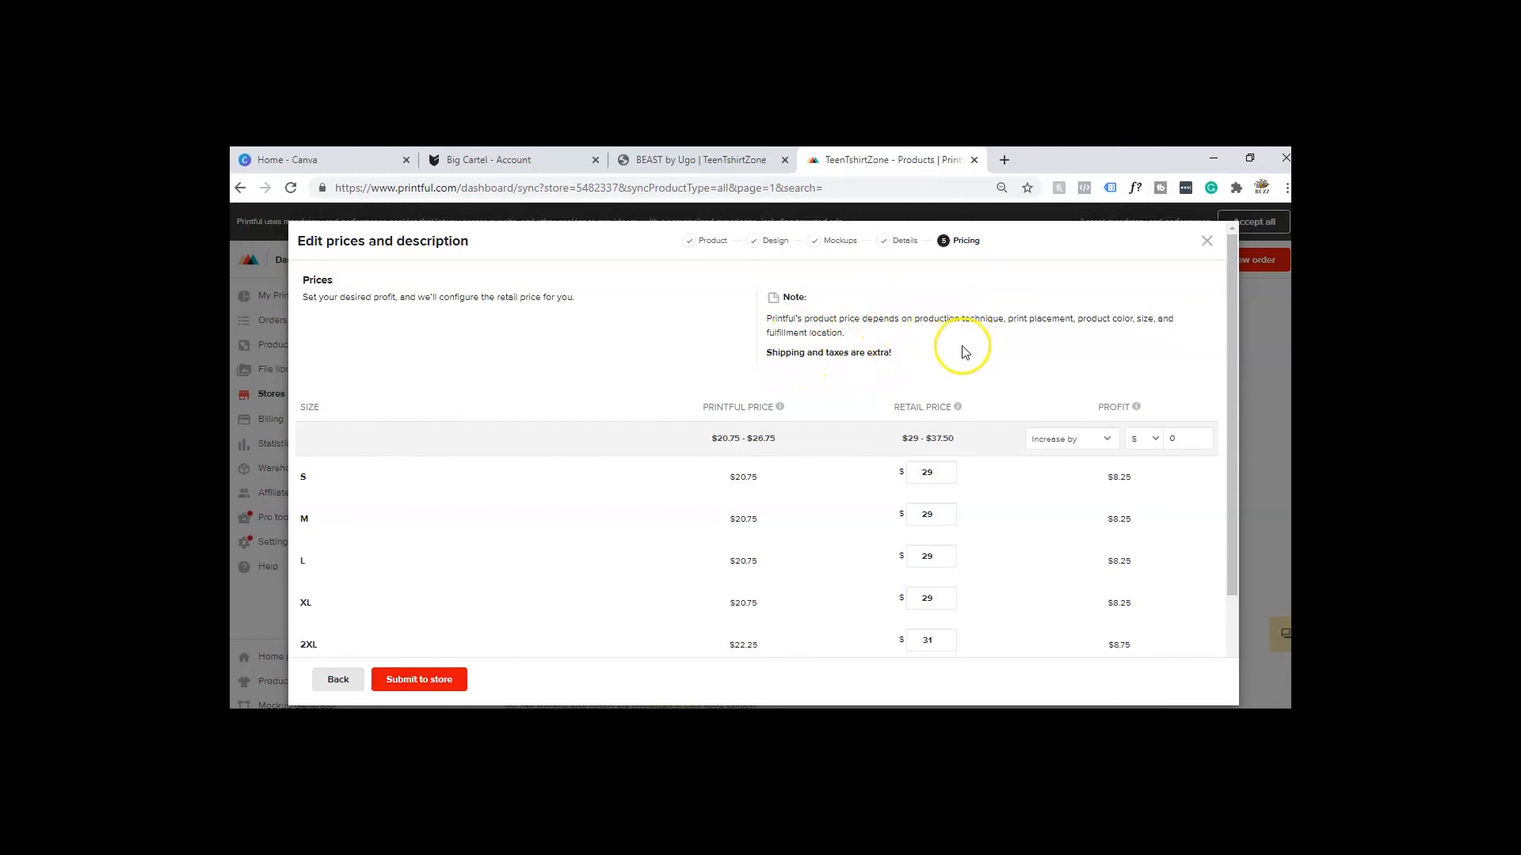
scroll(962, 349, down, 1)
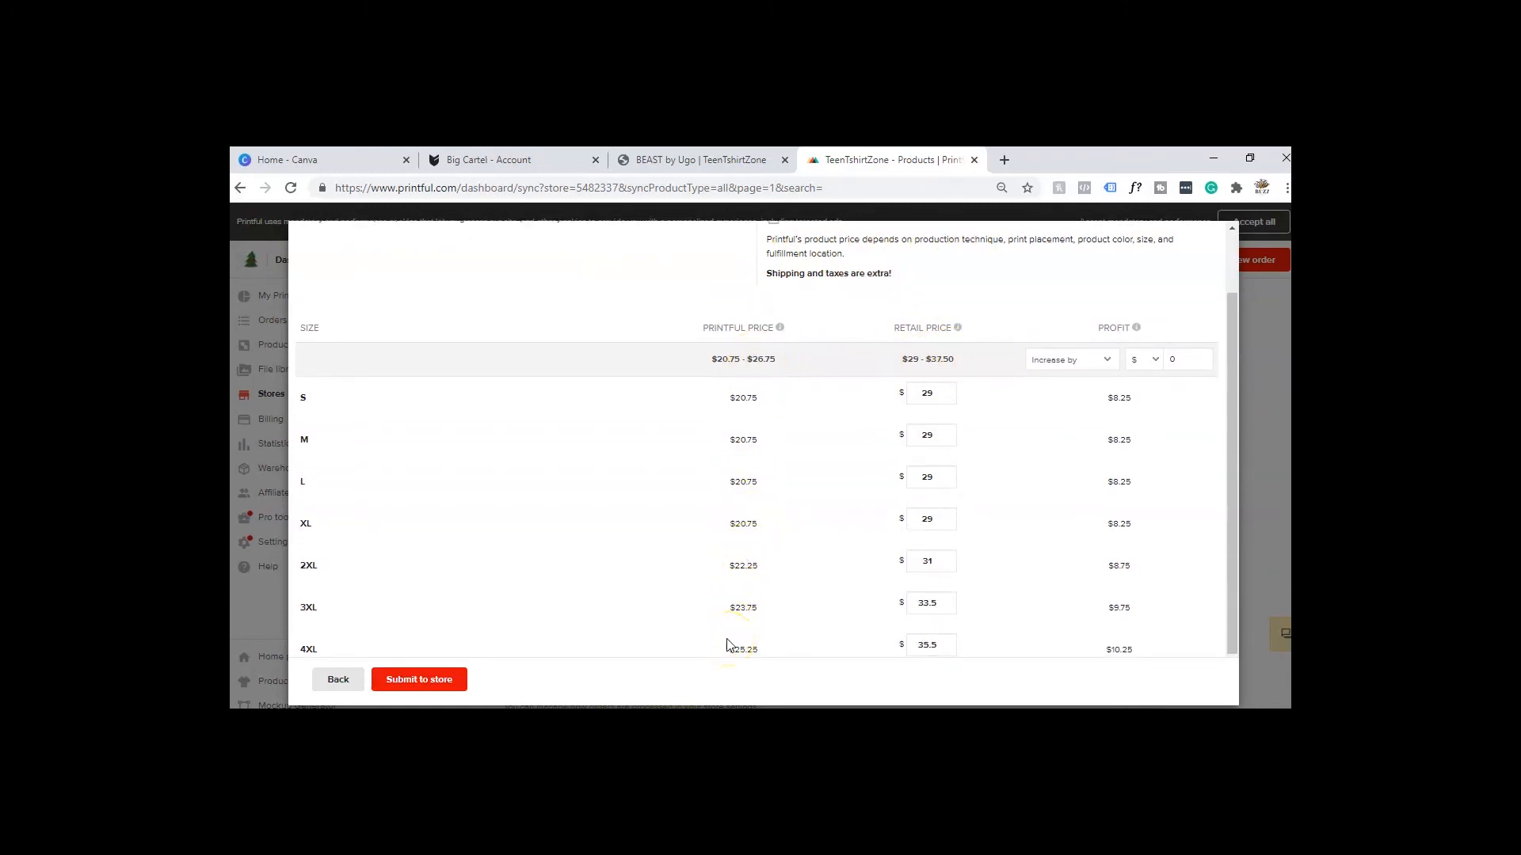
mouse_move(968, 329)
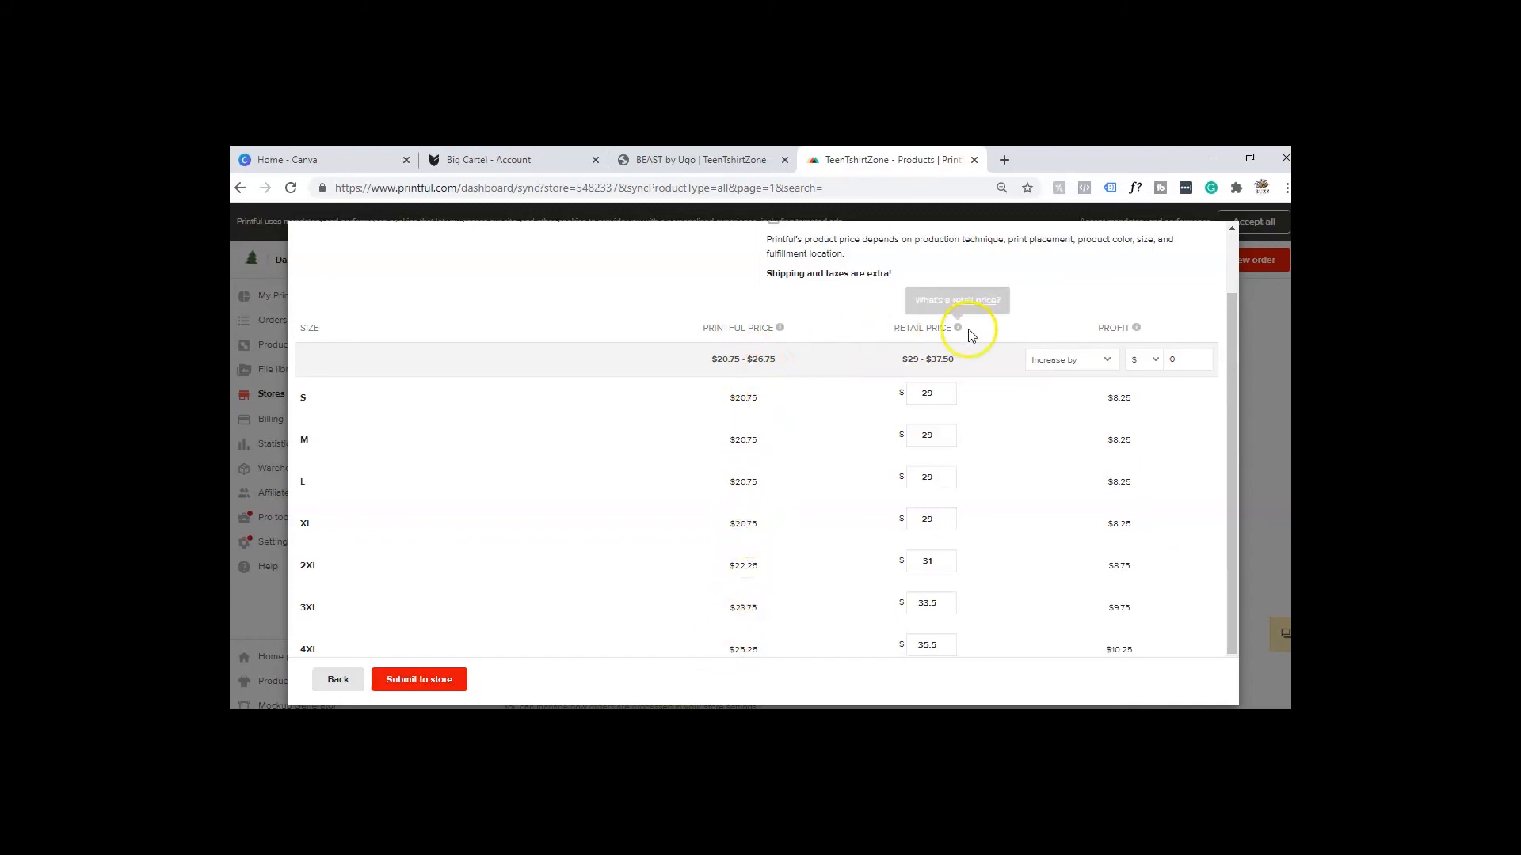
click(1107, 362)
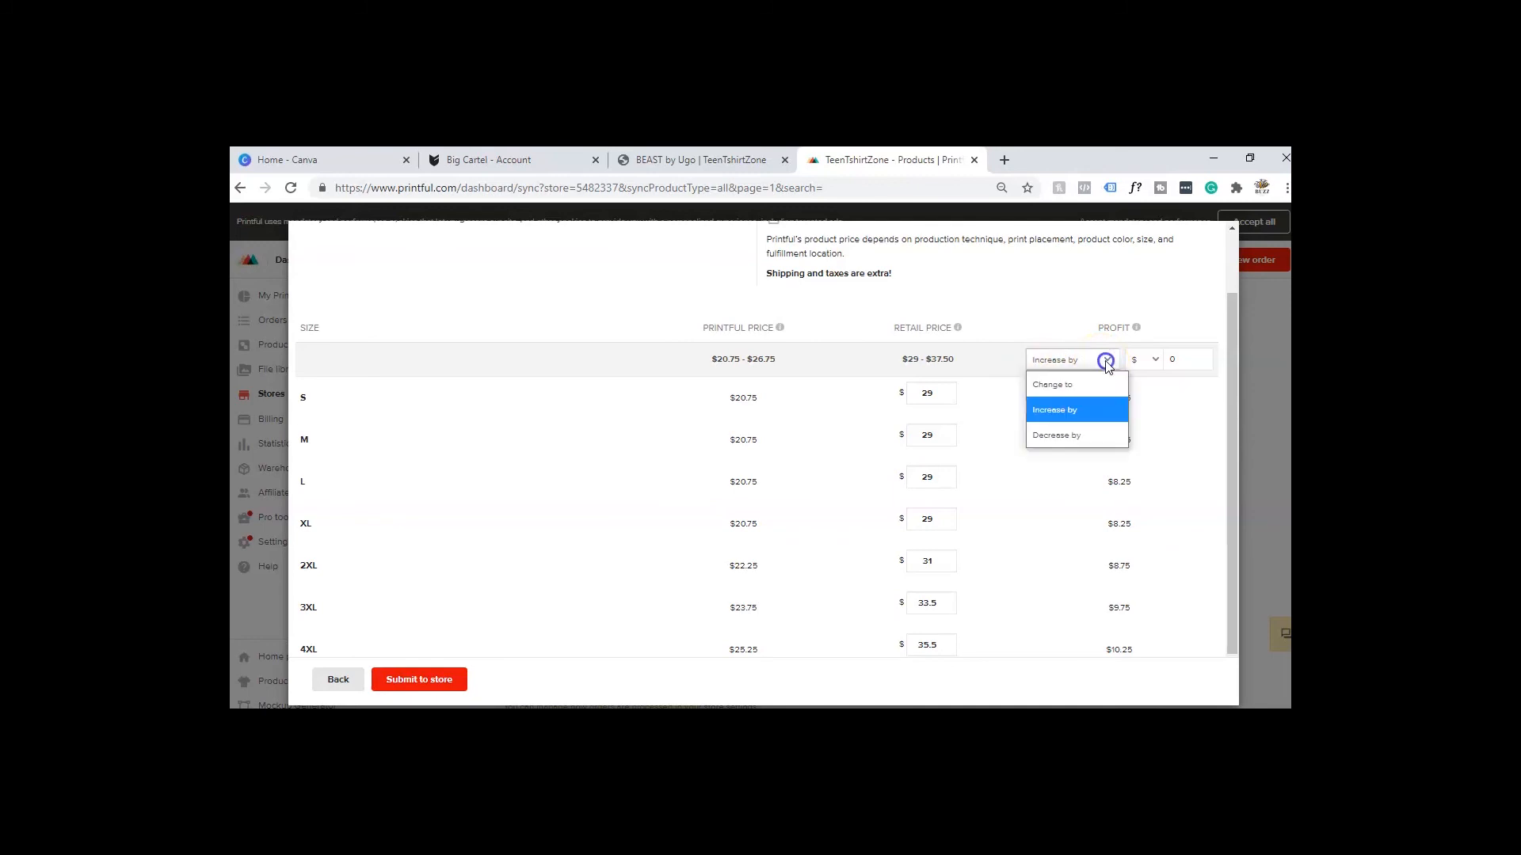
click(1075, 386)
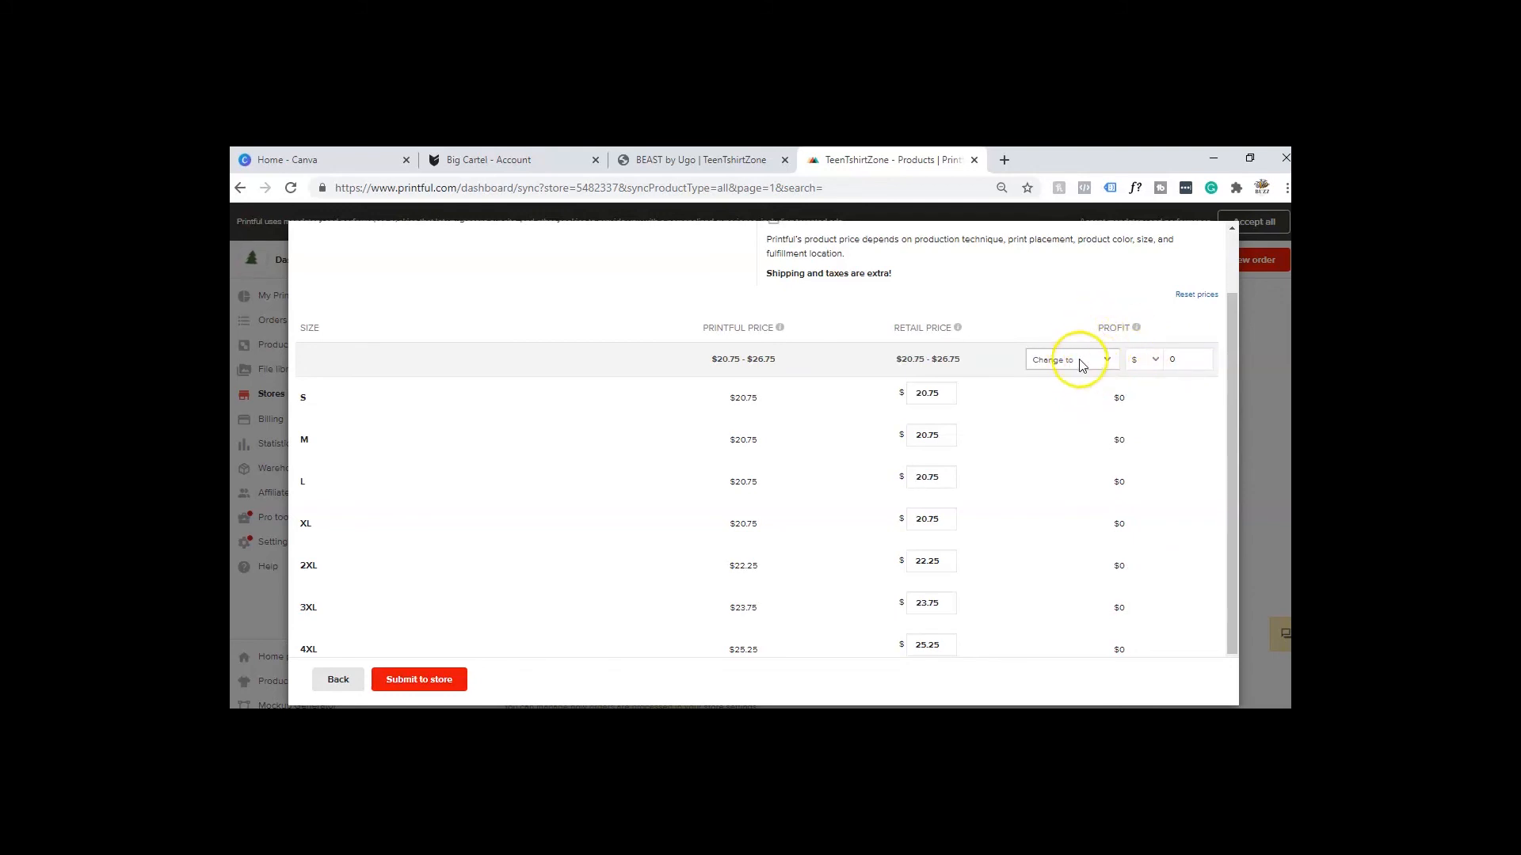
click(1179, 358)
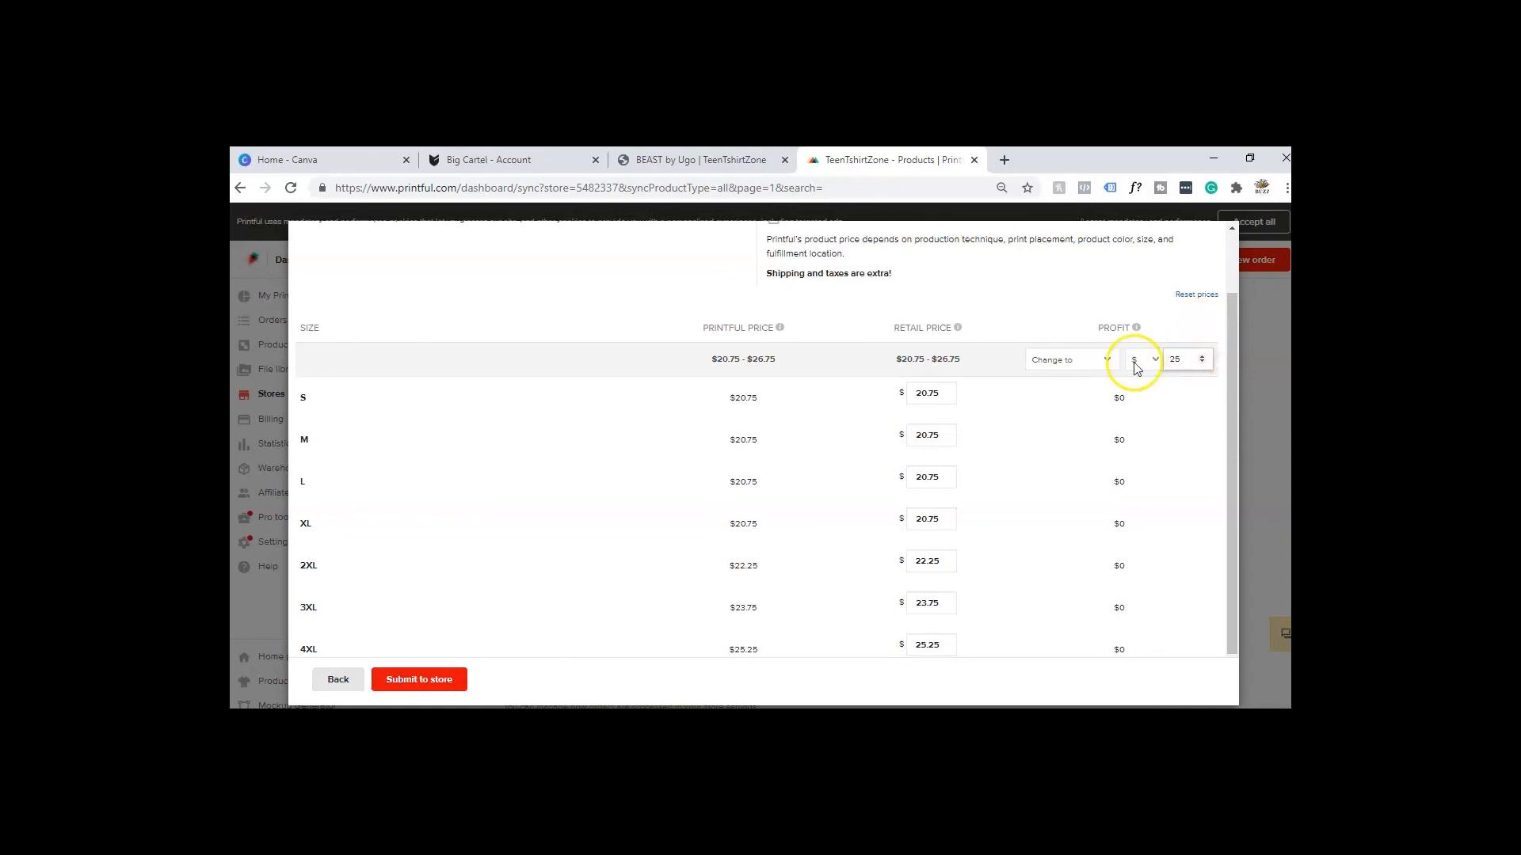
key(Return)
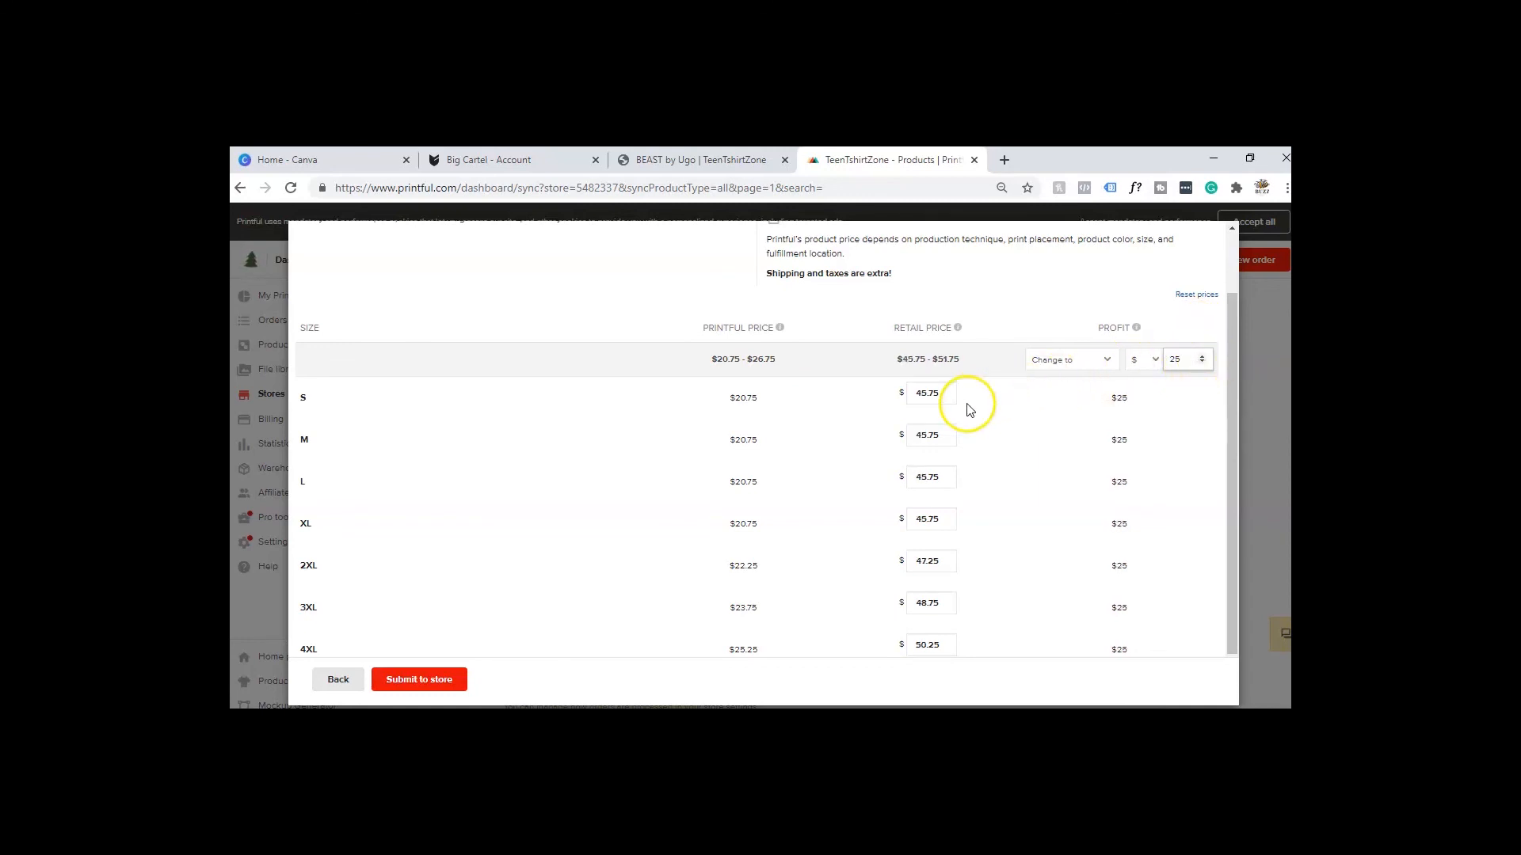
Step: Copy the XL retail price and set the 2XL and 3XL retail prices to $45.75
scroll(934, 511, down, 1)
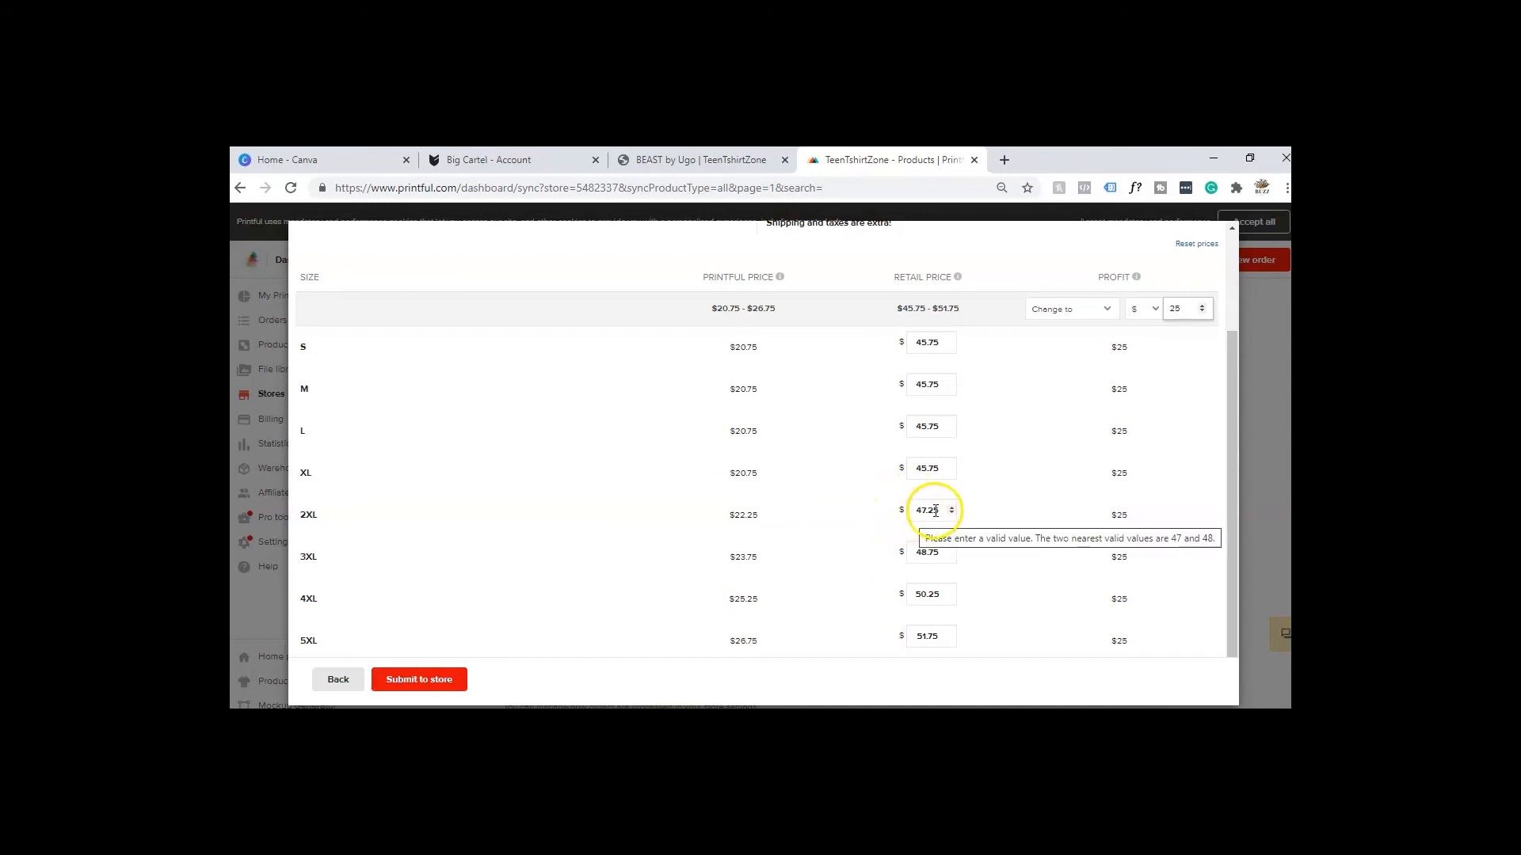
drag(943, 467, 912, 465)
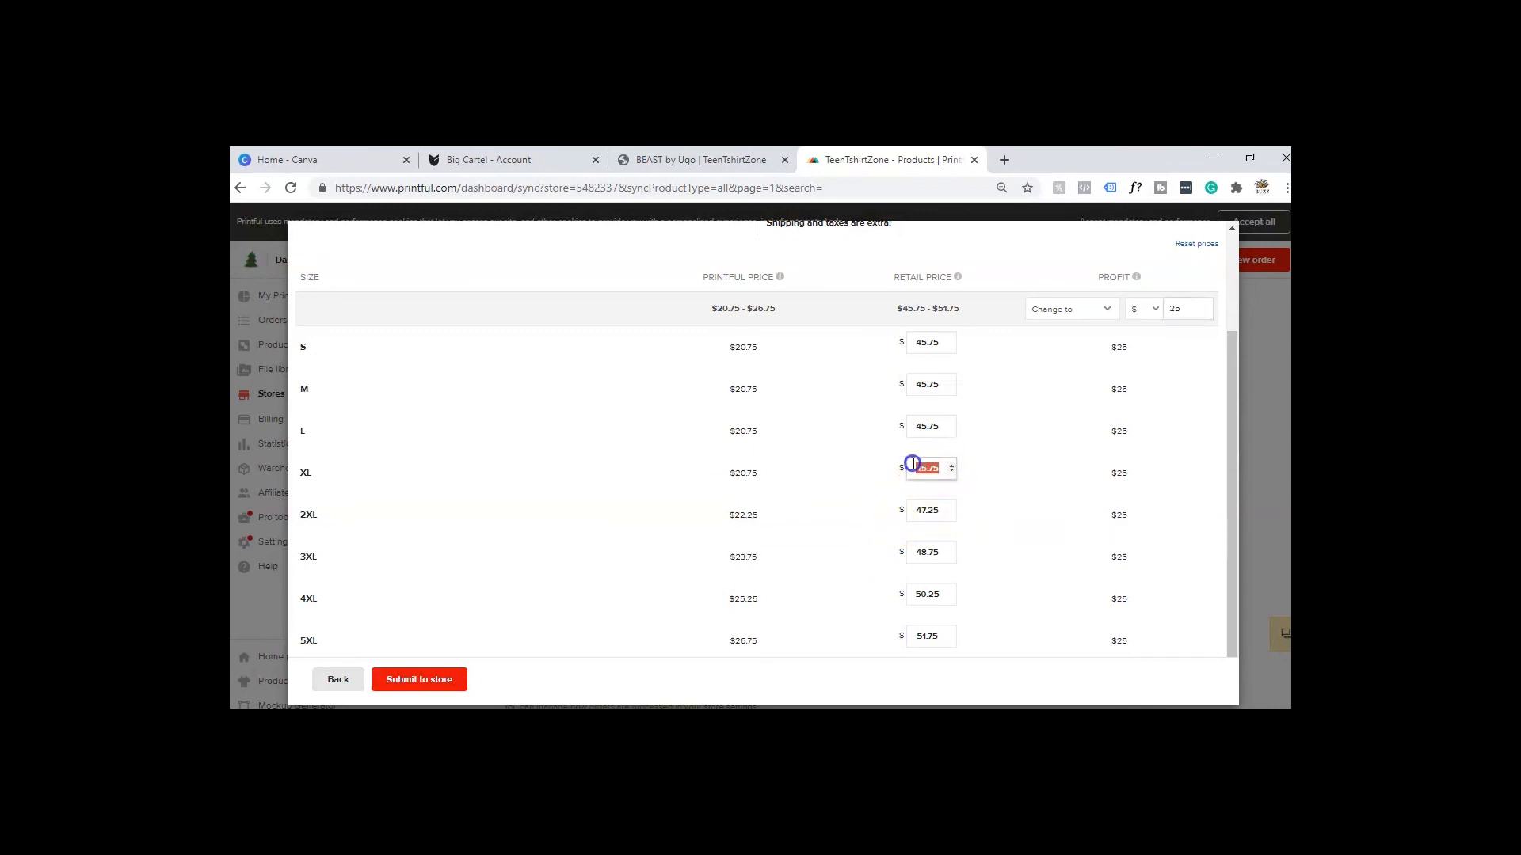
right_click(929, 468)
click(946, 498)
click(942, 512)
right_click(914, 509)
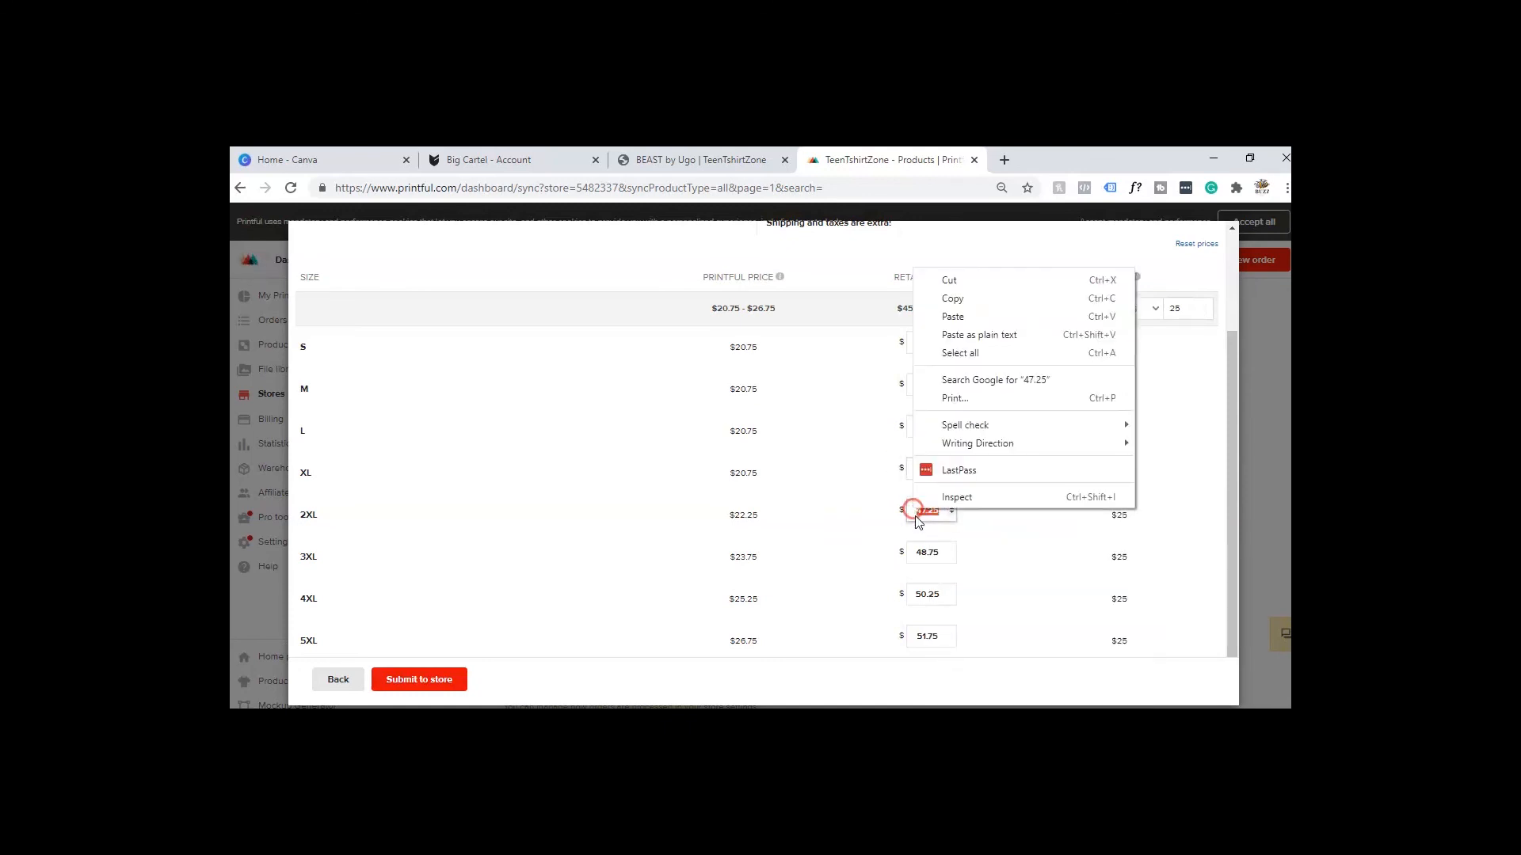
click(968, 311)
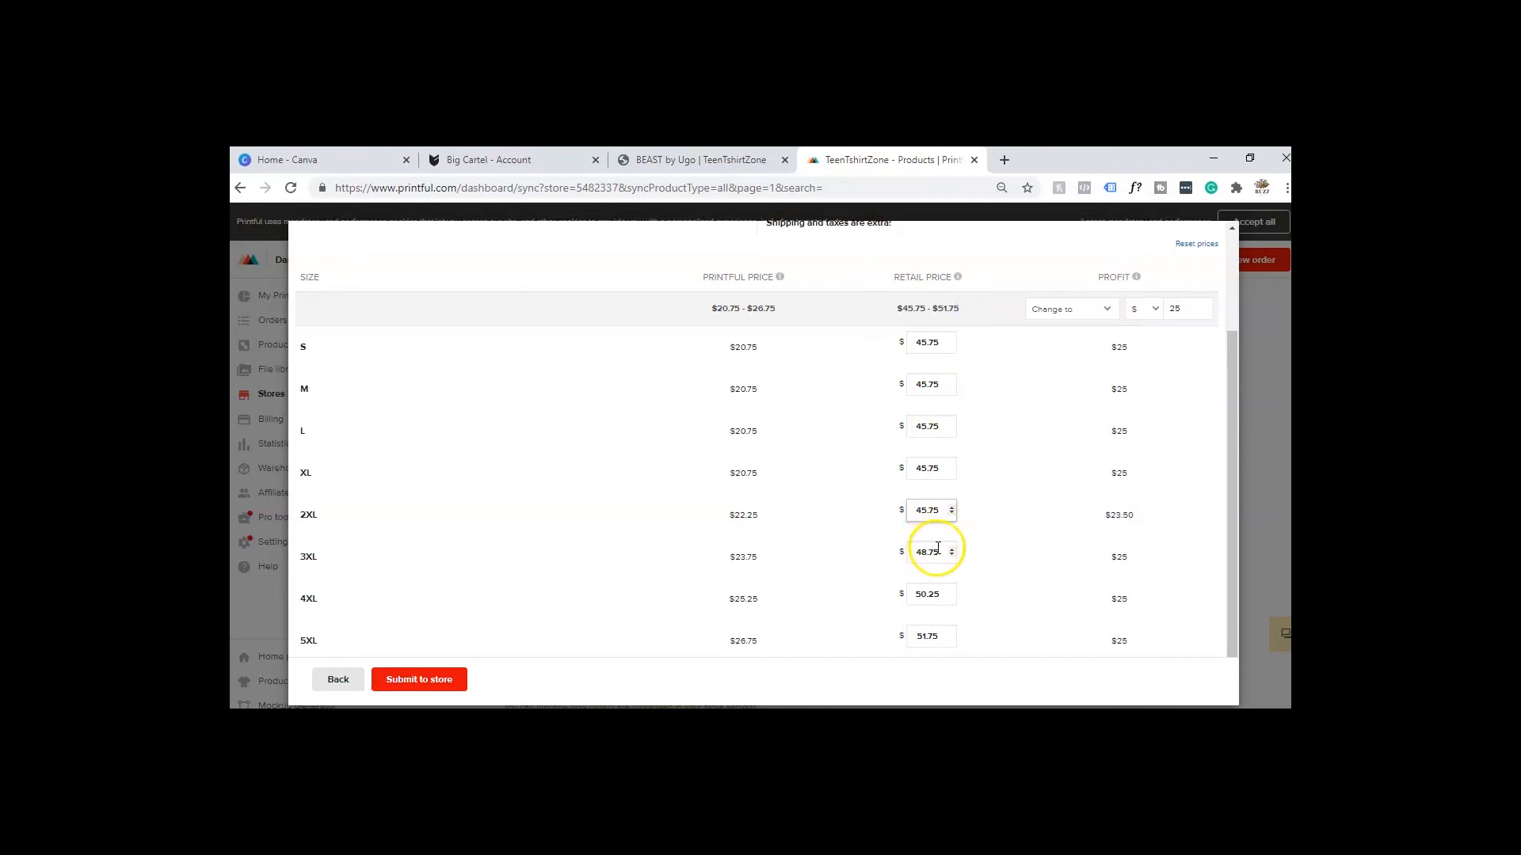
drag(935, 553, 912, 549)
right_click(909, 549)
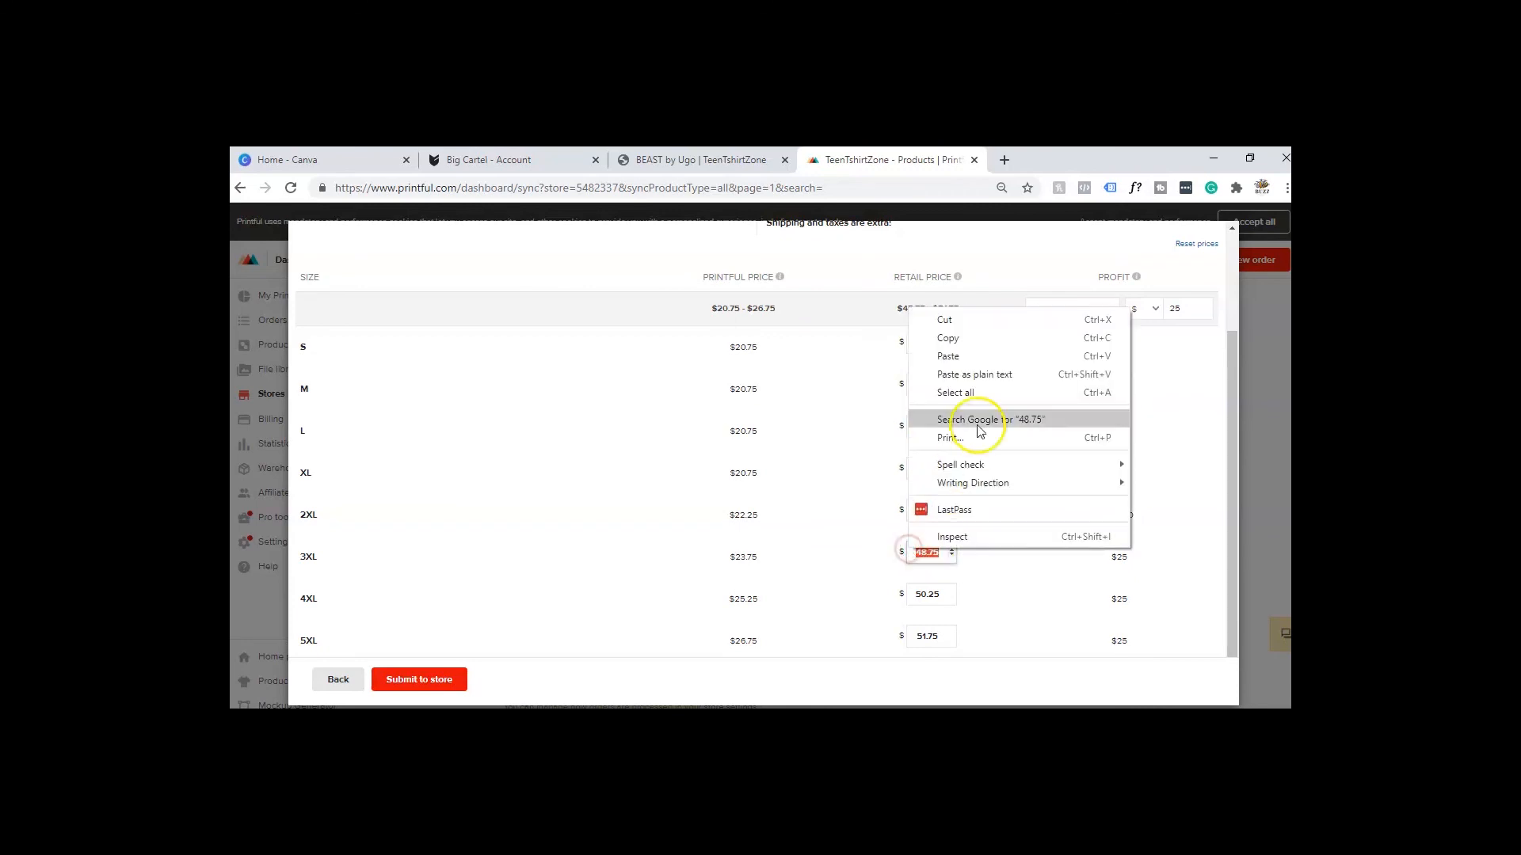
click(975, 352)
Step: Set the 4XL and 5XL retail prices to $45.75
drag(940, 595, 930, 593)
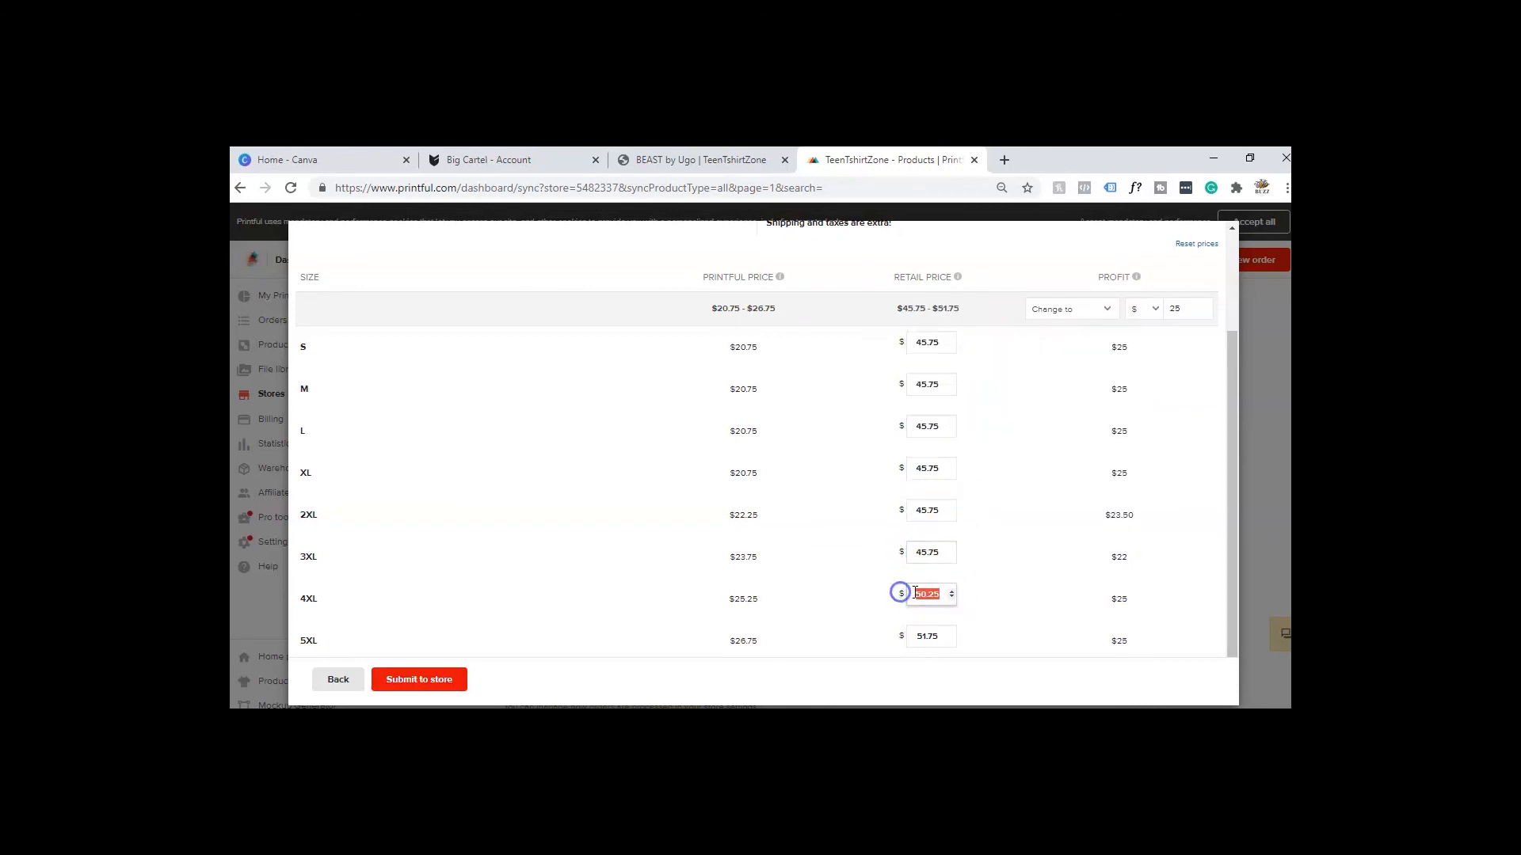
right_click(919, 593)
click(961, 395)
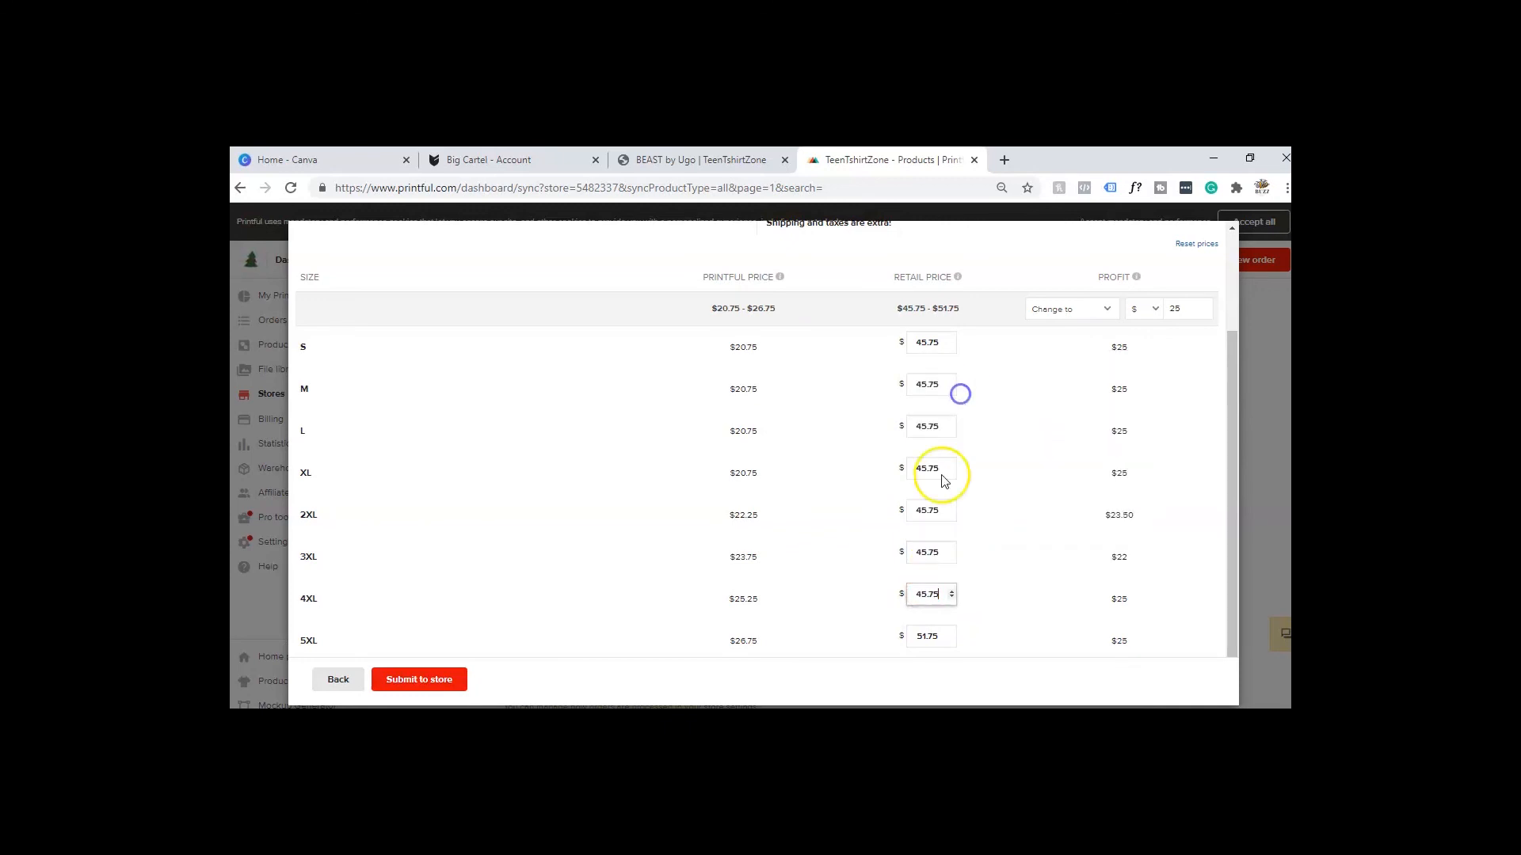
click(934, 636)
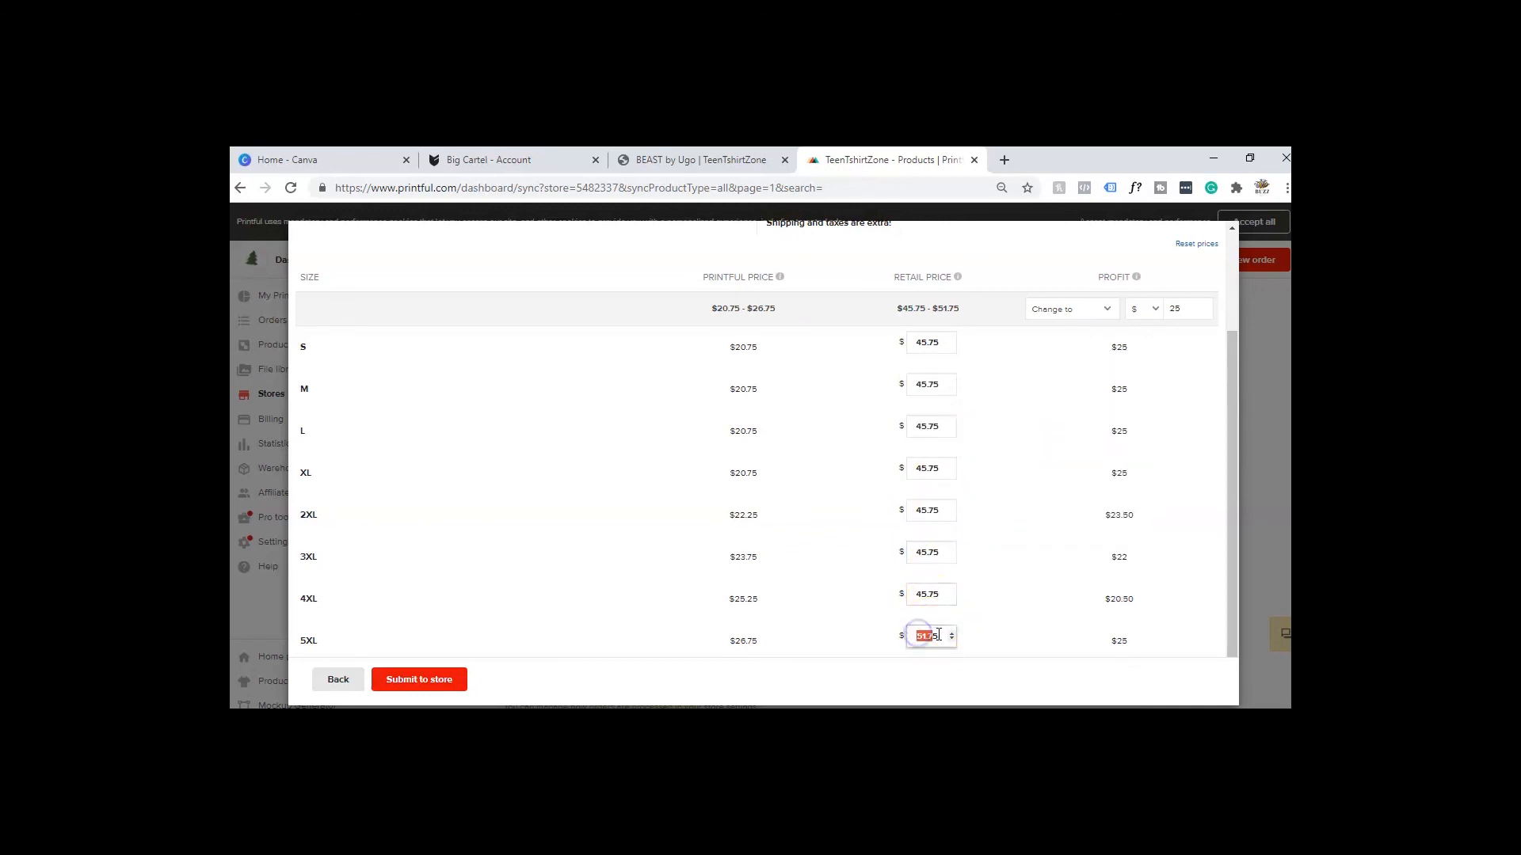
drag(939, 636, 920, 634)
right_click(915, 636)
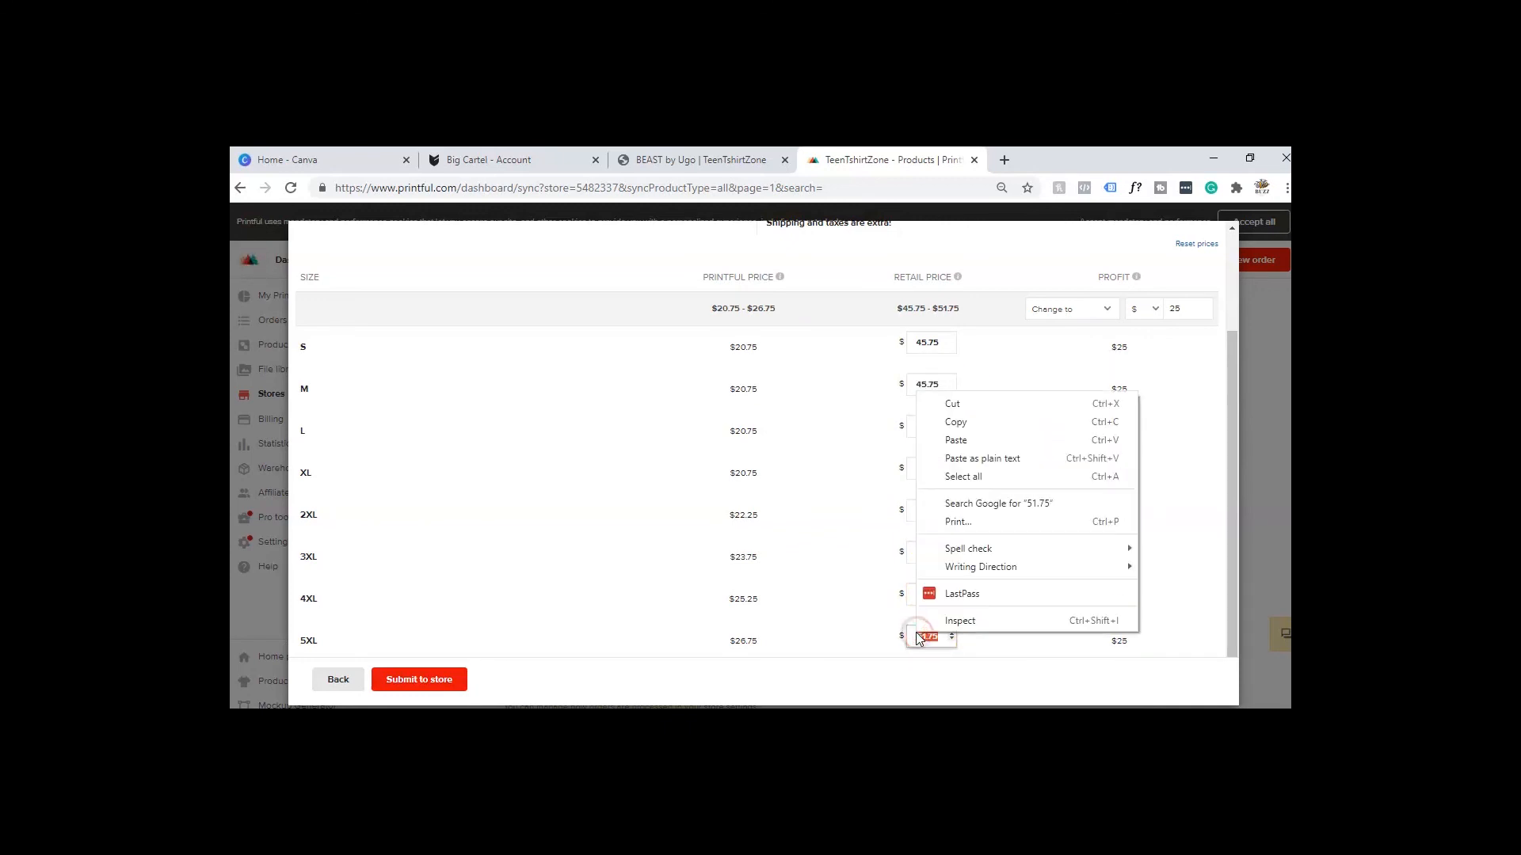
click(982, 440)
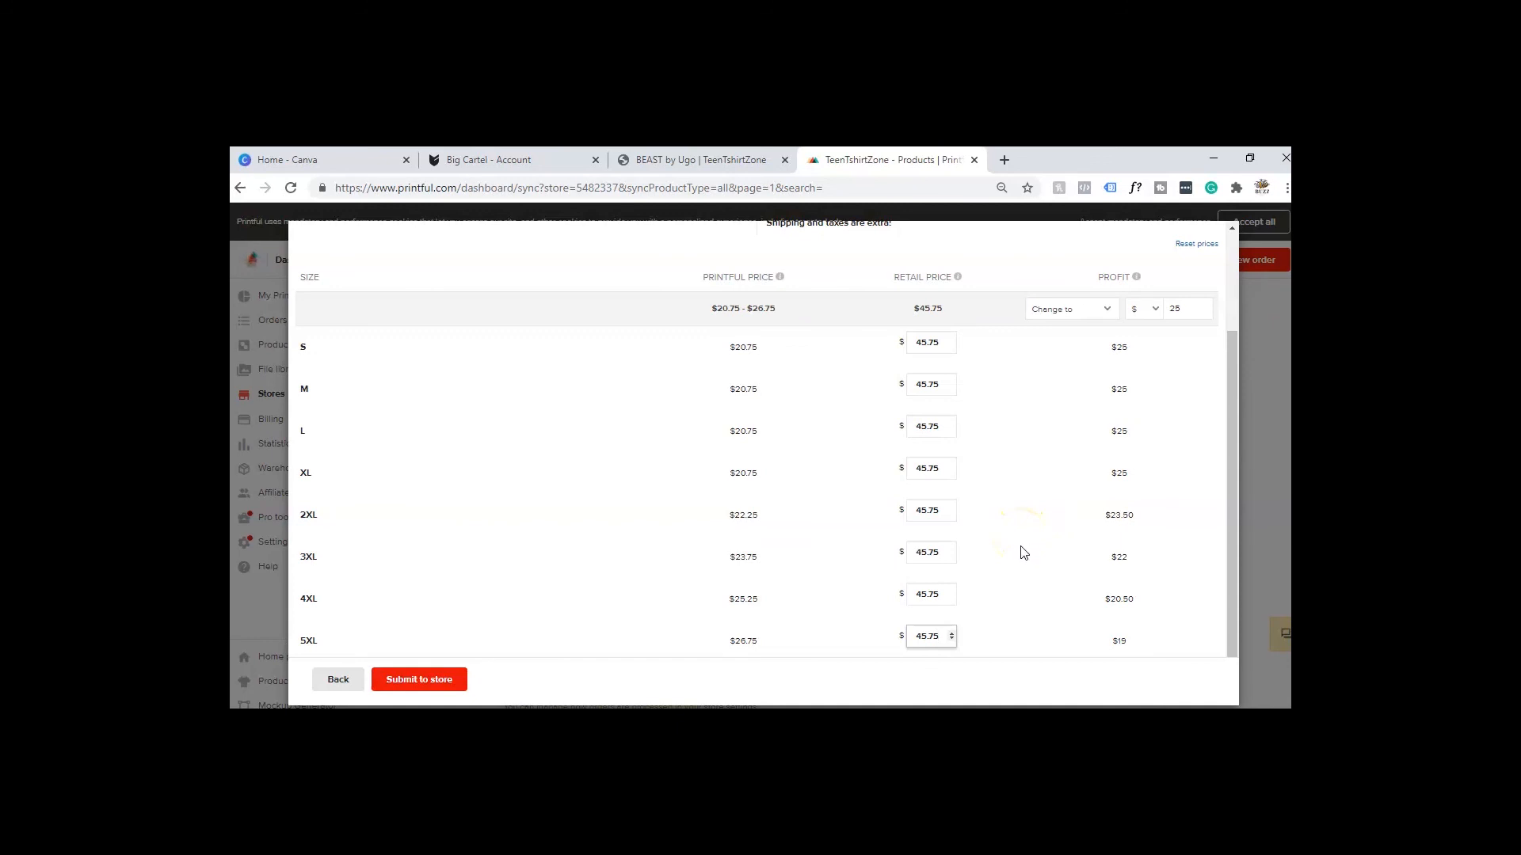
Step: Submit the hoodie to the store and check its upload in the store's product list
click(1219, 615)
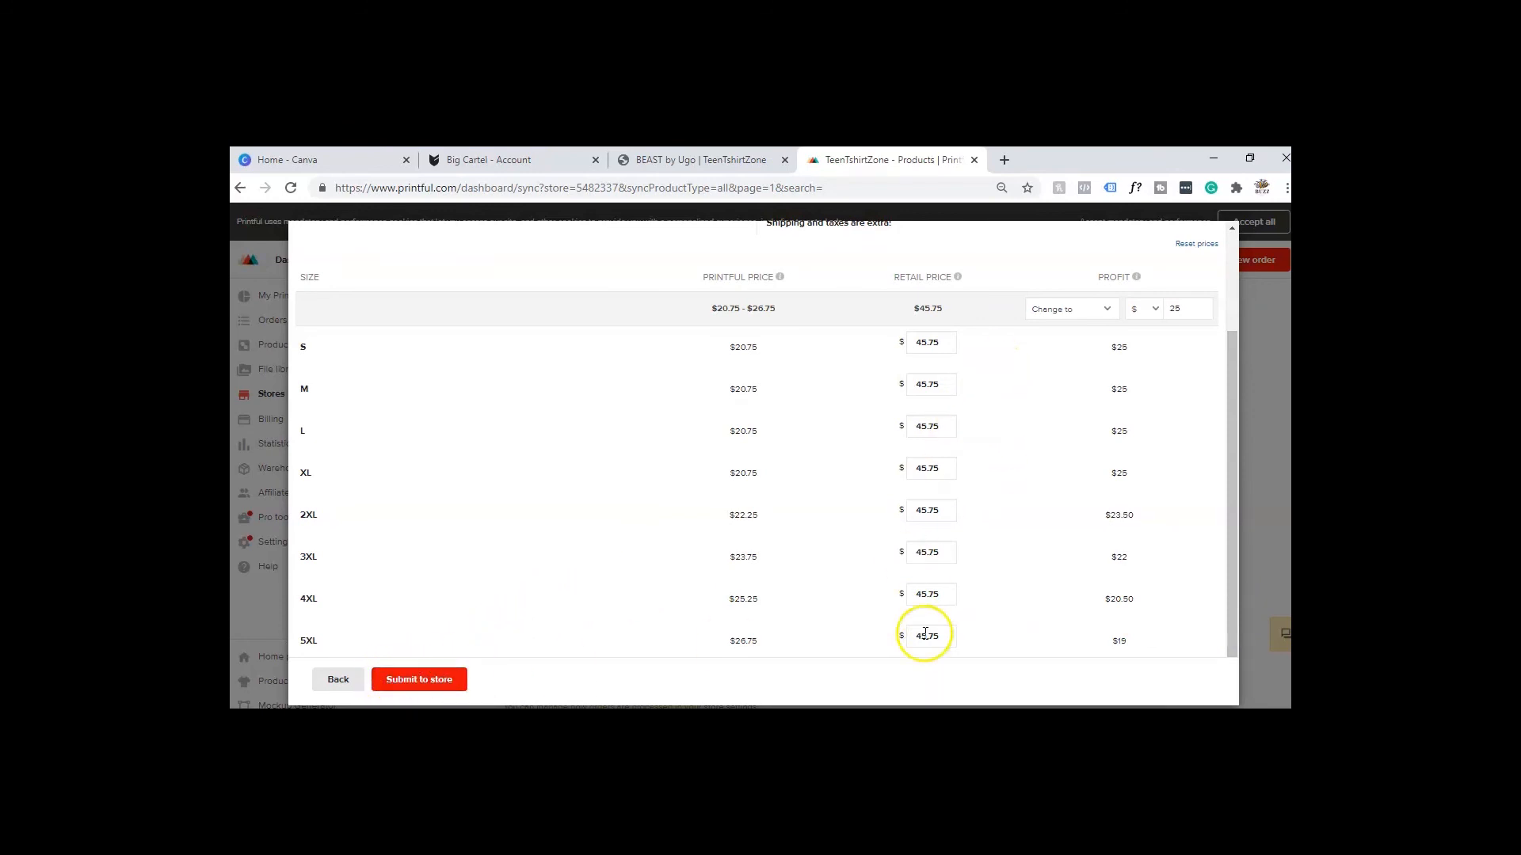
click(407, 677)
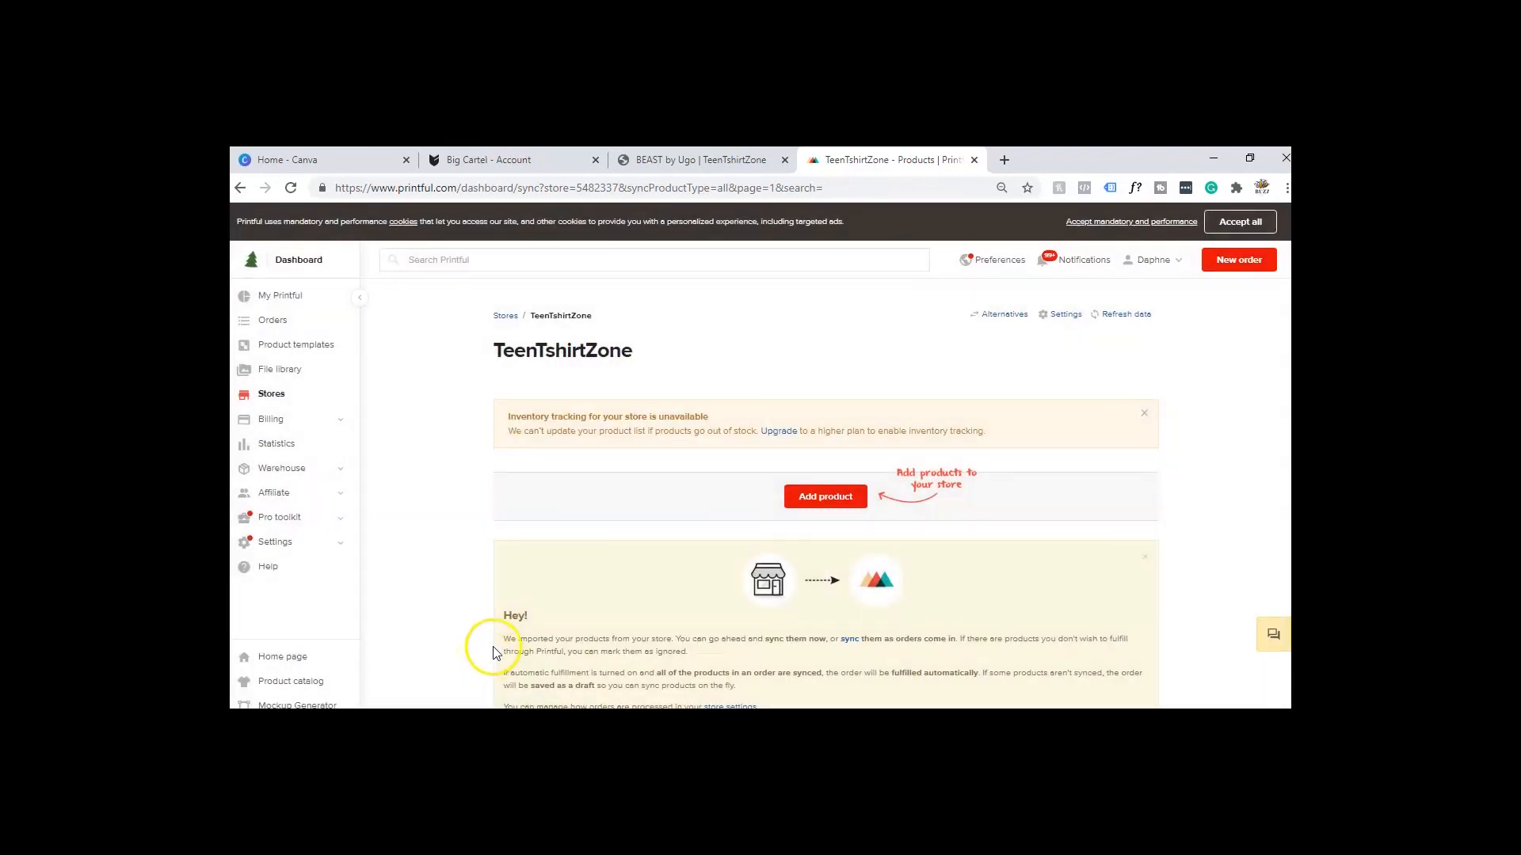
scroll(656, 555, down, 5)
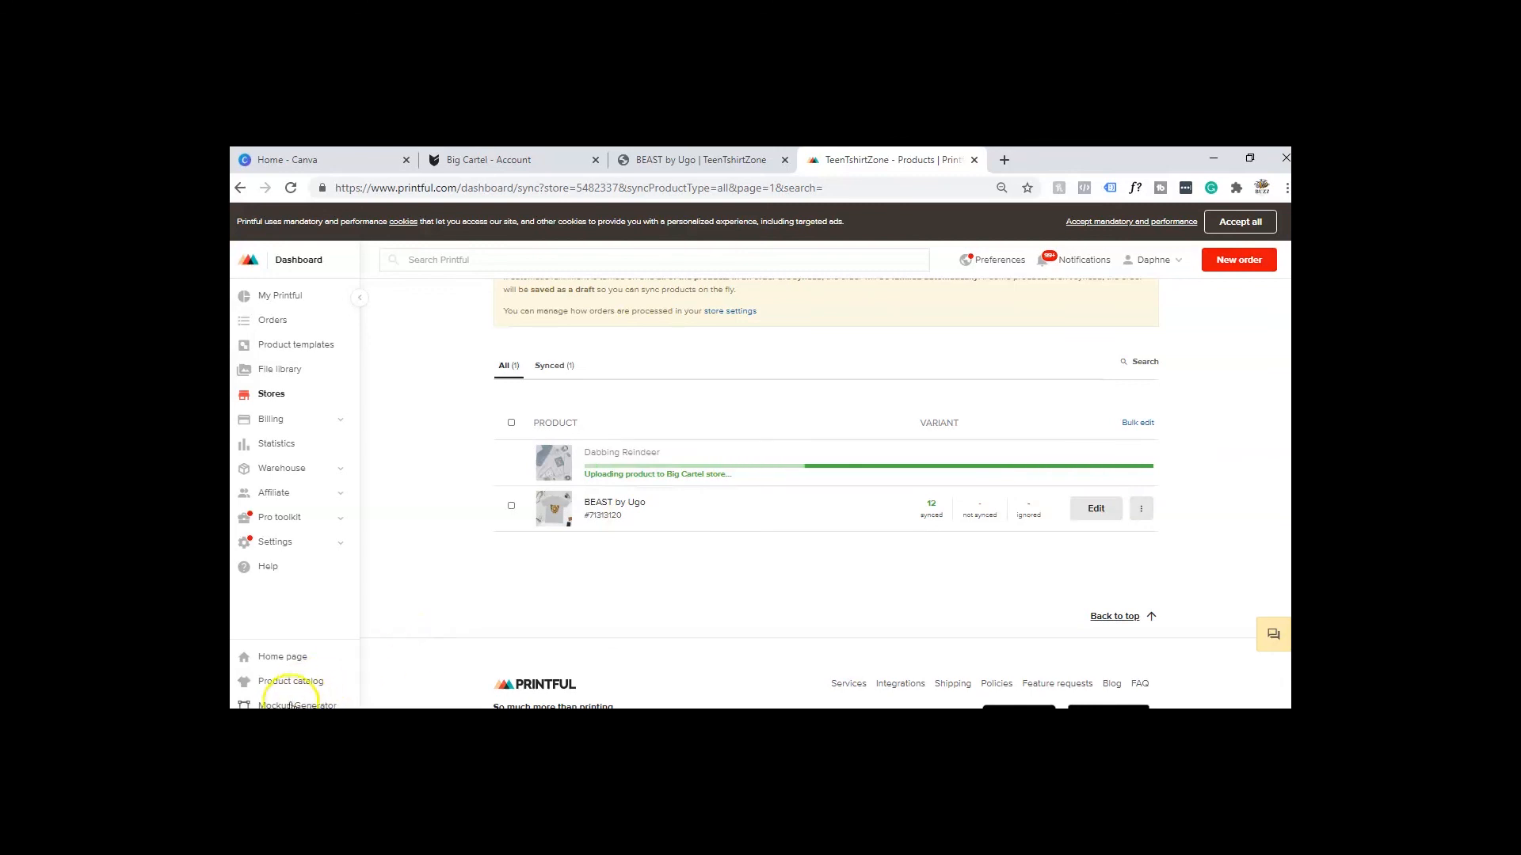
Step: Switch to the Big Cartel storefront, open its Products page and examine the hoodie and T-shirt listings
click(712, 162)
click(317, 240)
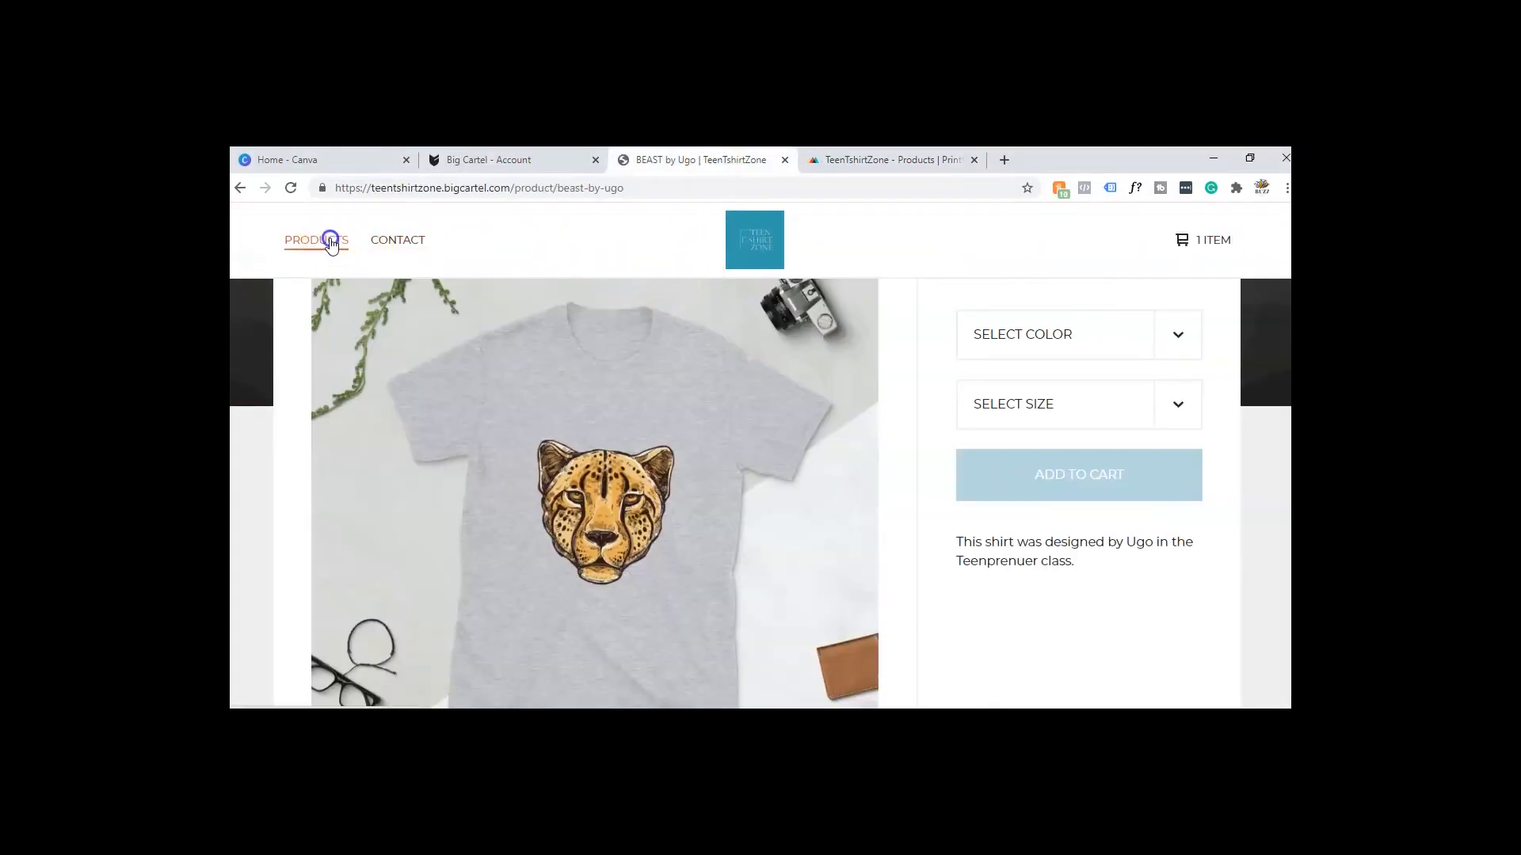
scroll(758, 462, down, 2)
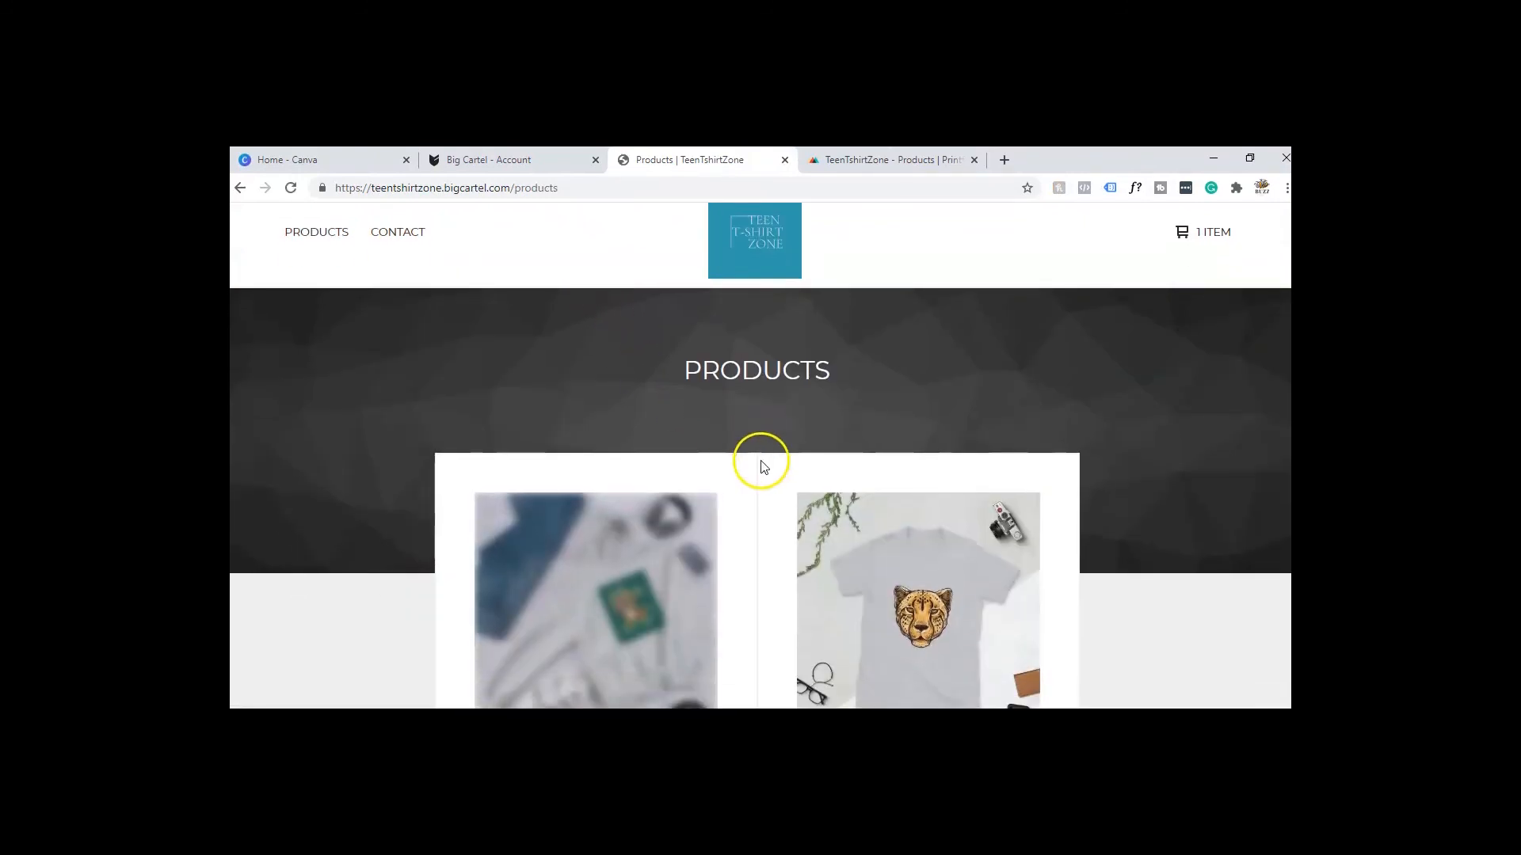
scroll(602, 511, down, 1)
scroll(586, 523, up, 2)
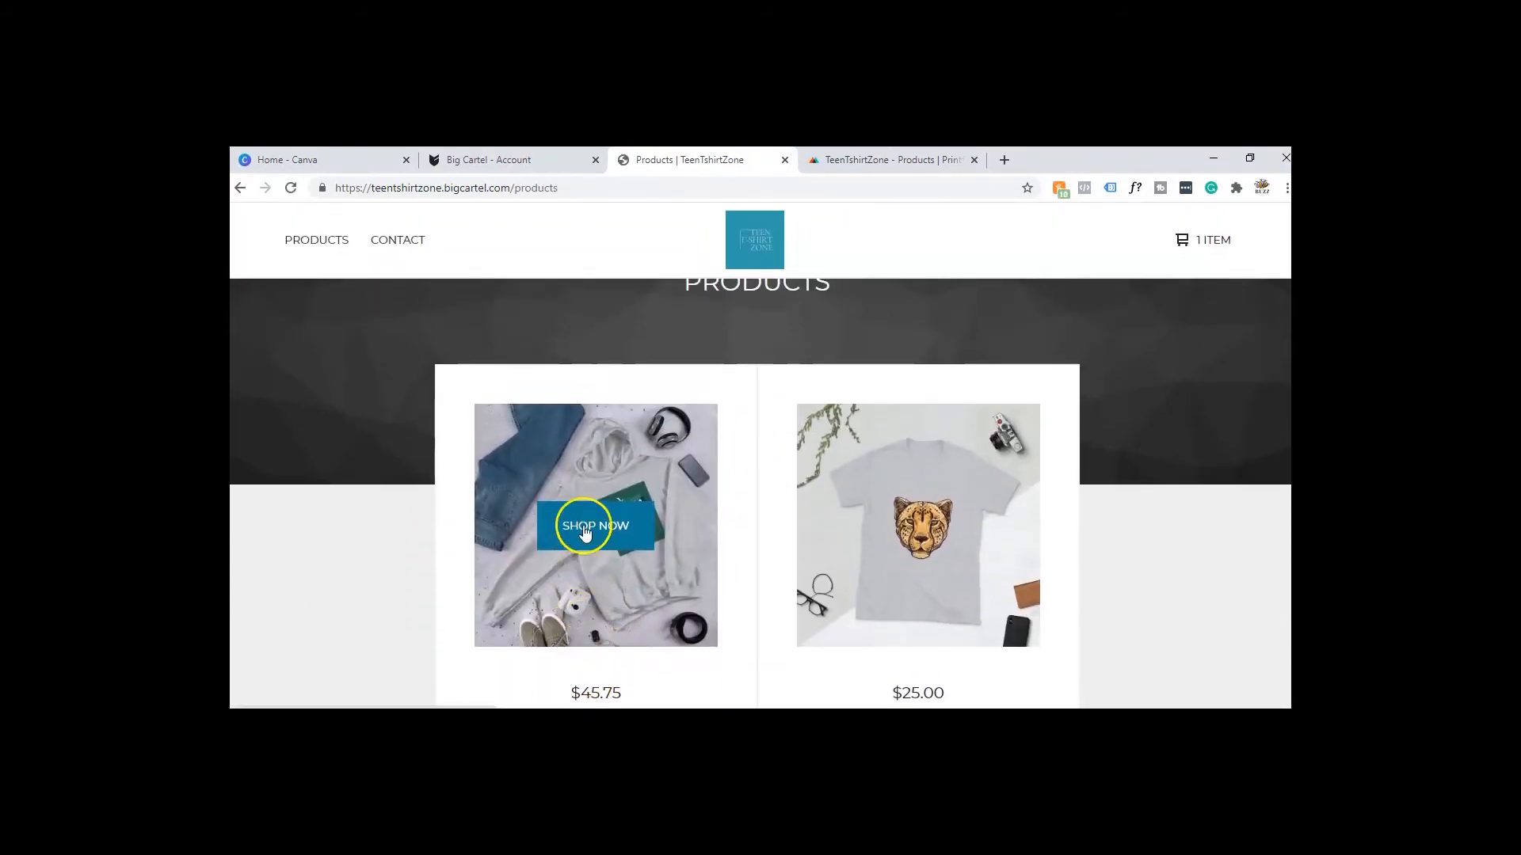
scroll(1143, 520, up, 2)
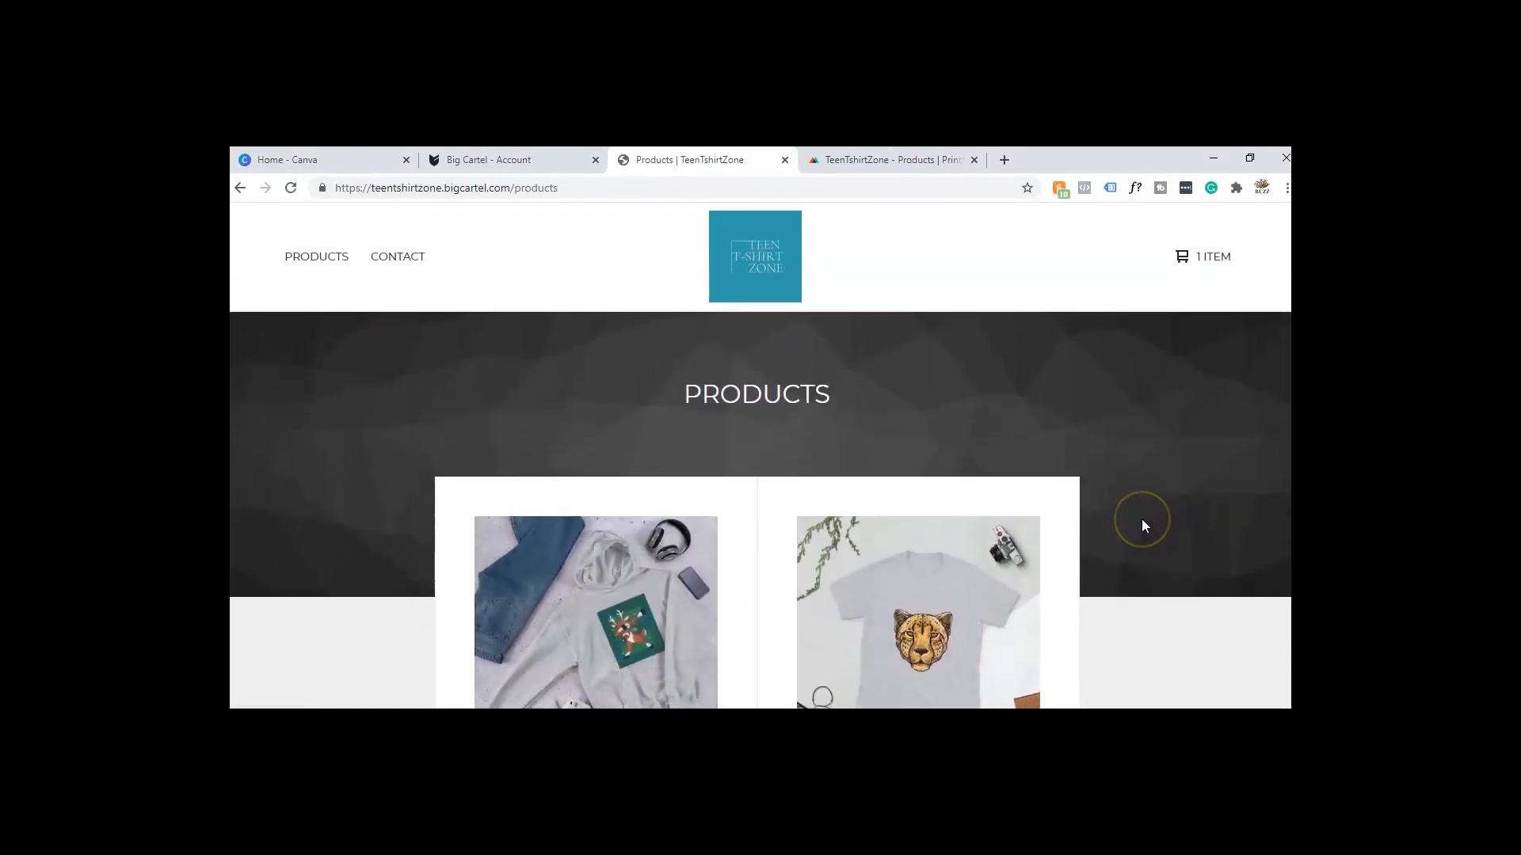
scroll(1148, 509, down, 3)
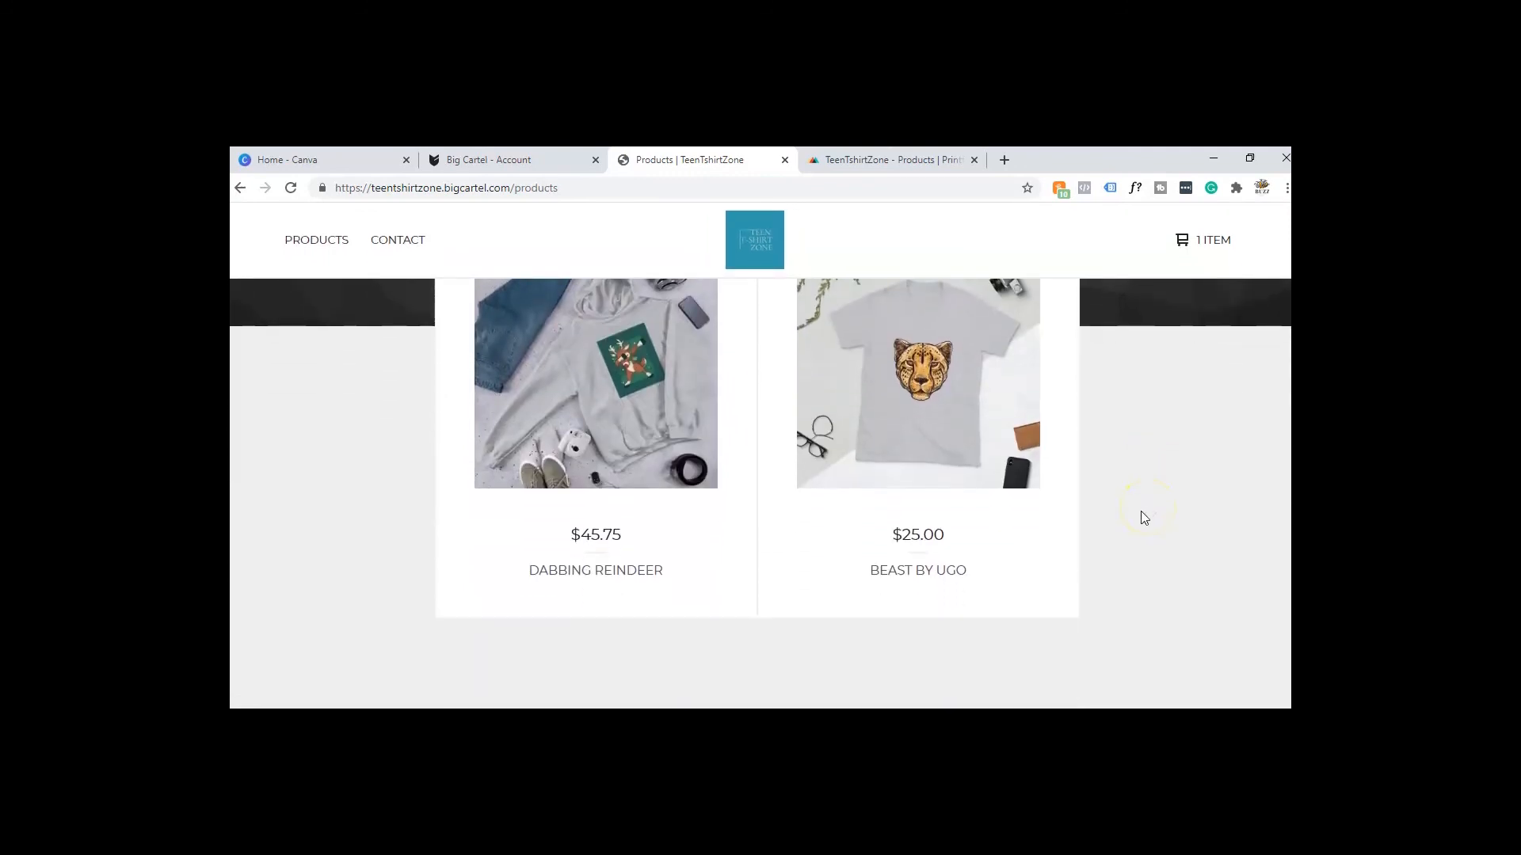
scroll(1141, 515, down, 2)
scroll(1141, 516, up, 3)
scroll(1143, 520, up, 2)
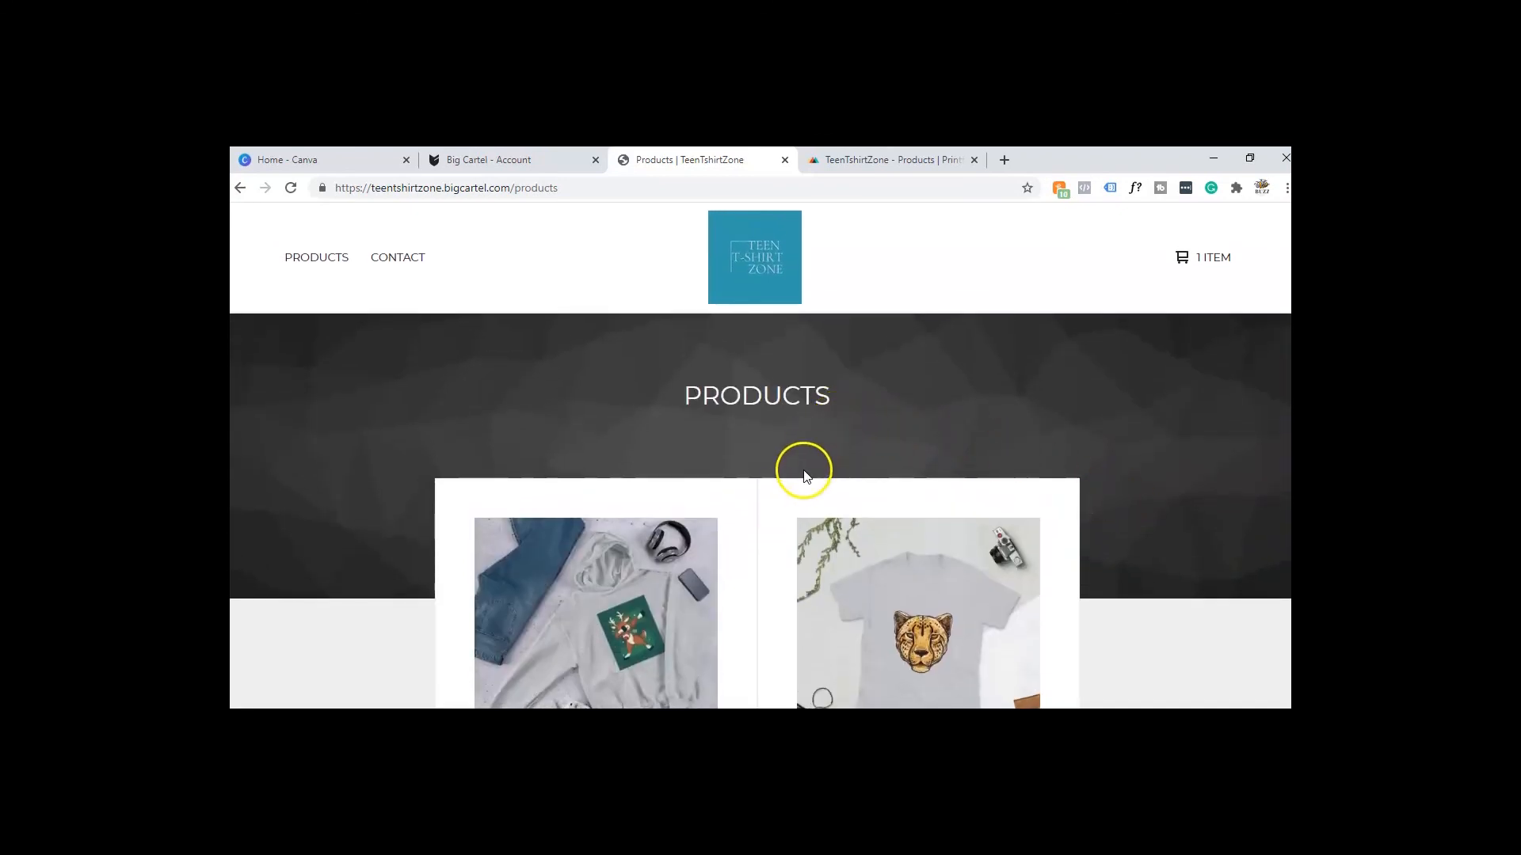
scroll(790, 524, down, 2)
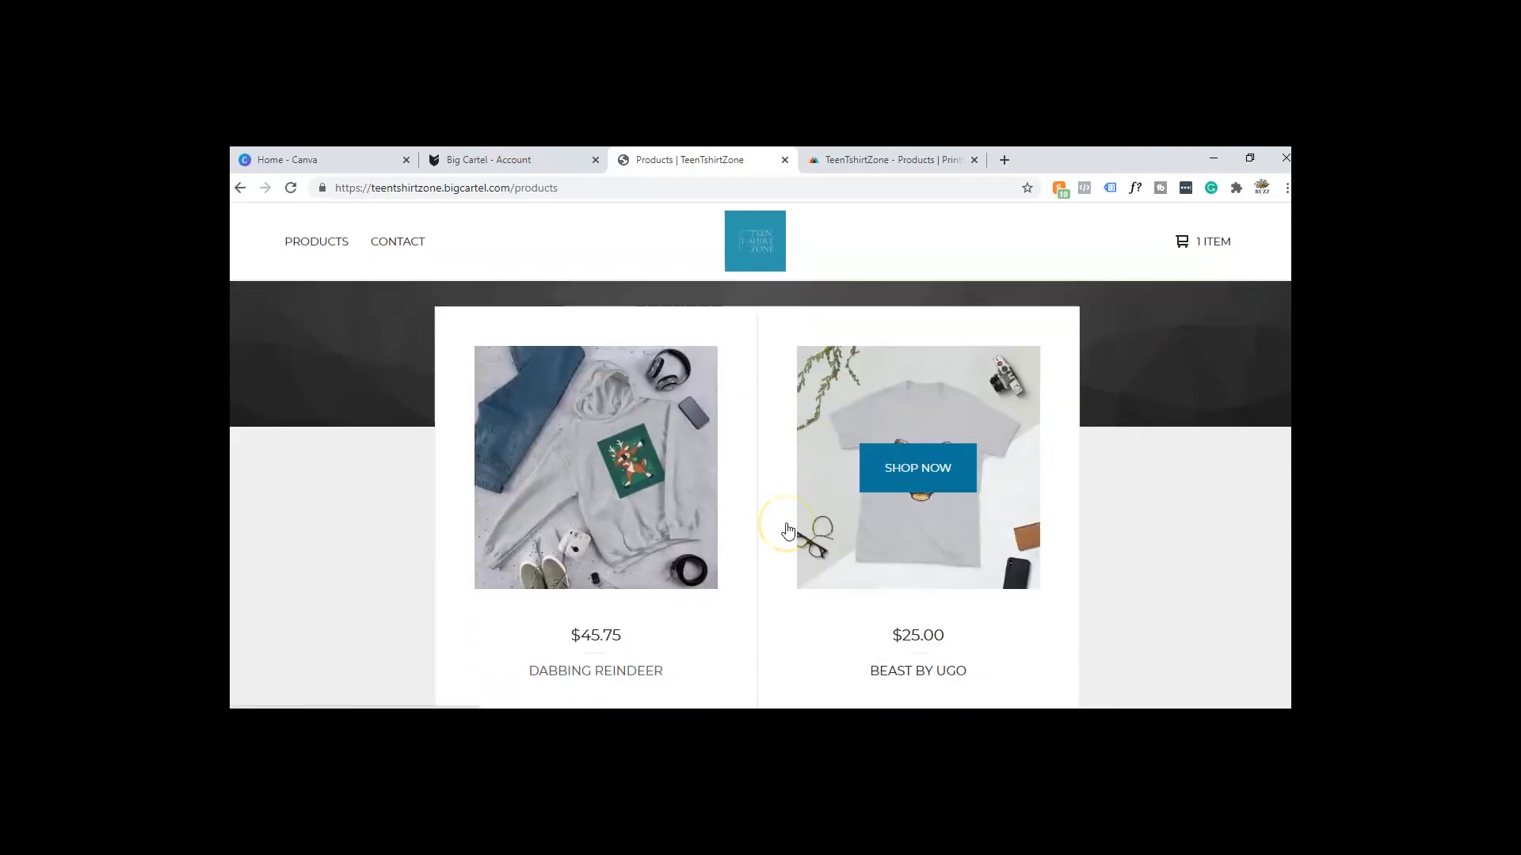
scroll(789, 531, up, 2)
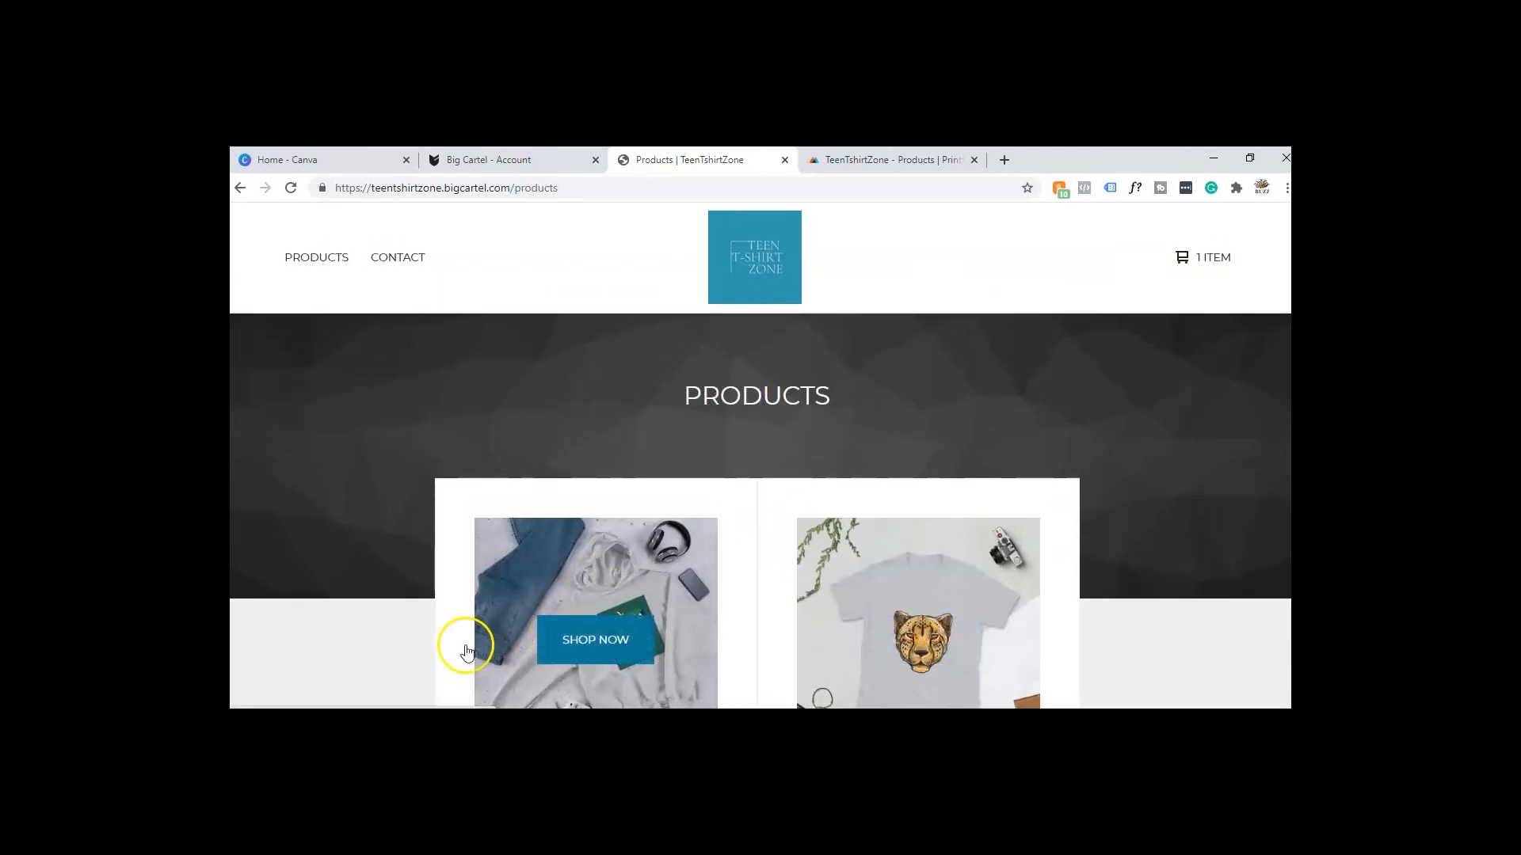